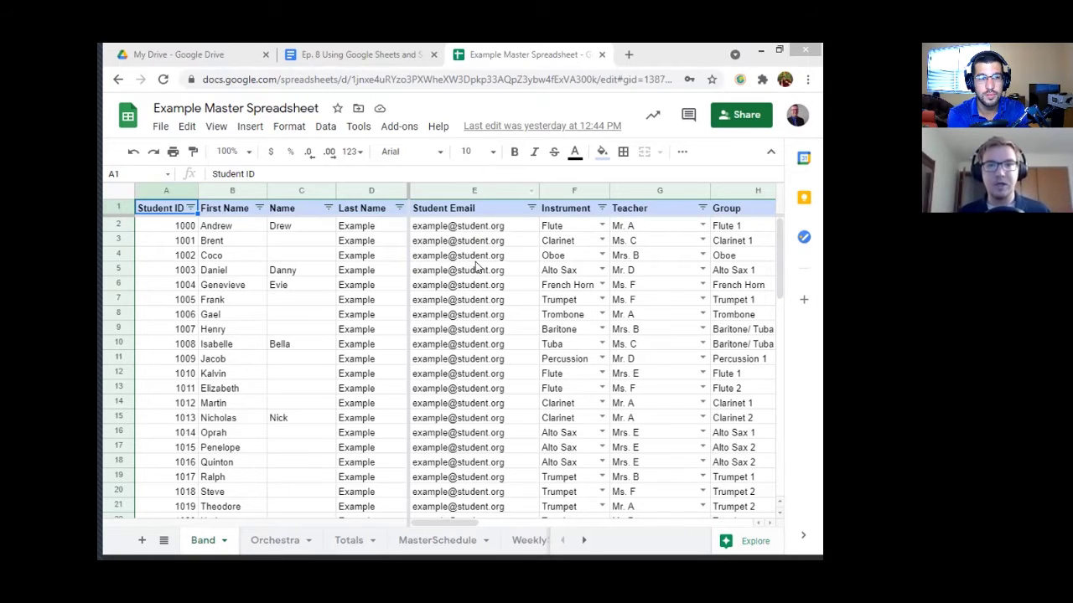
Look through the Band, Orchestra, Totals, MasterSchedule and WeeklySchedule sheets to survey how the workbook is organized.
mouse_move(475, 270)
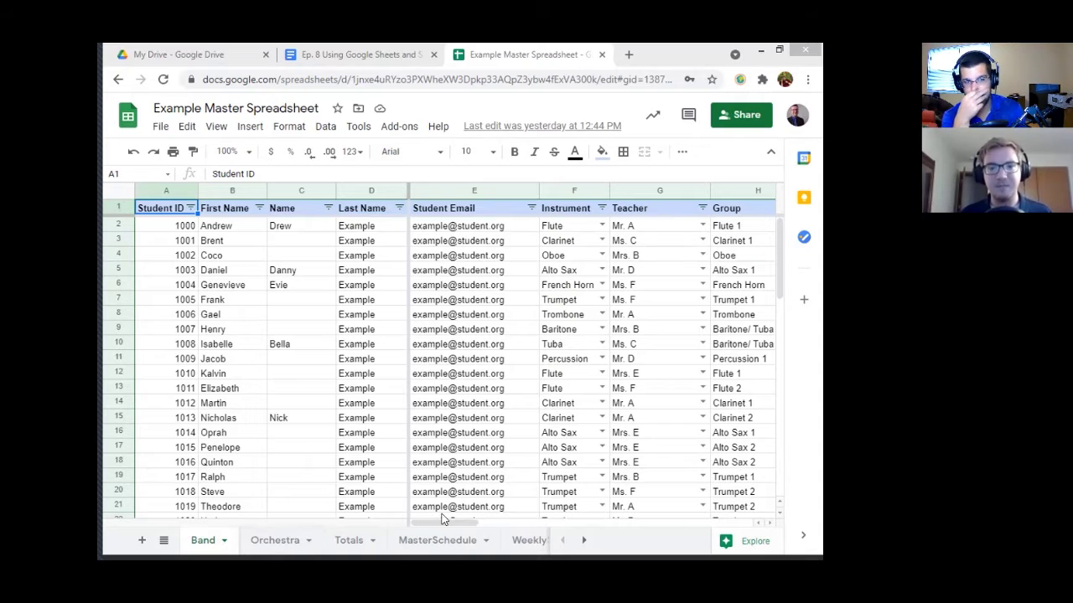
scroll(452, 523, "right", 6)
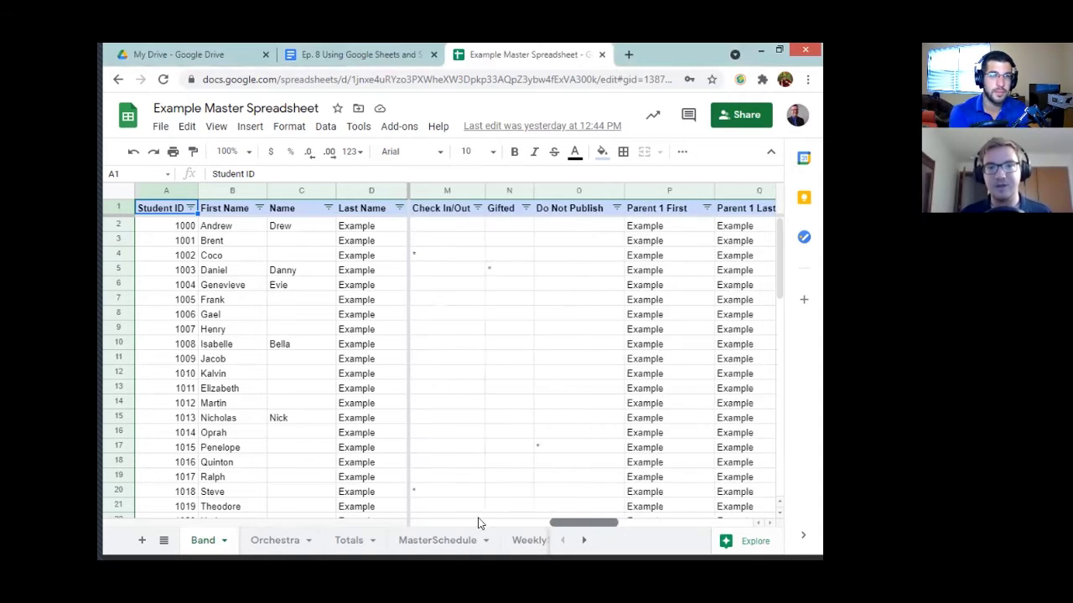
scroll(481, 524, "left", 6)
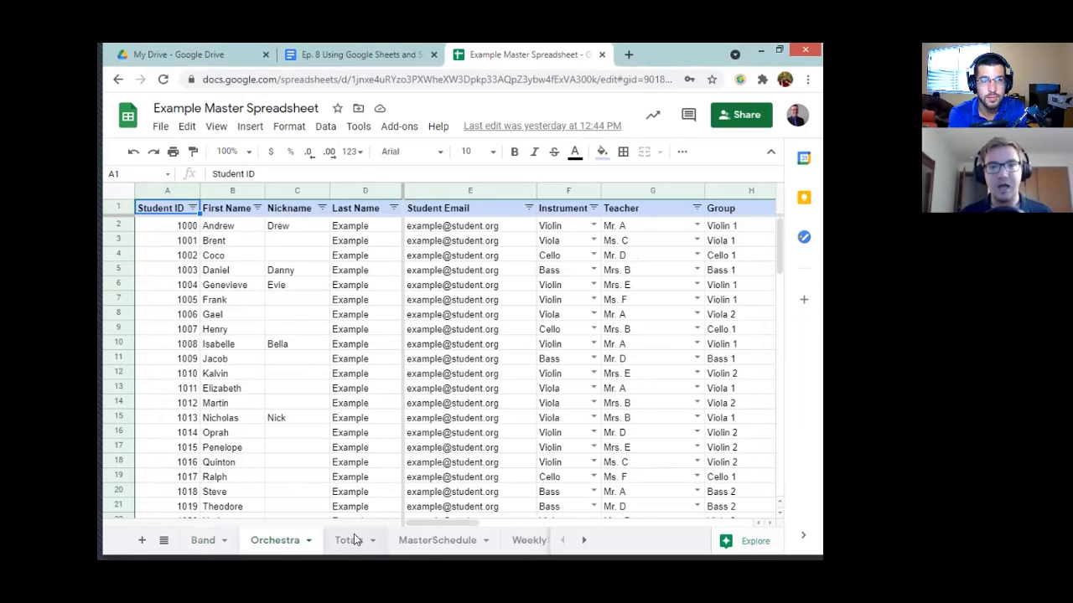
left_click(354, 543)
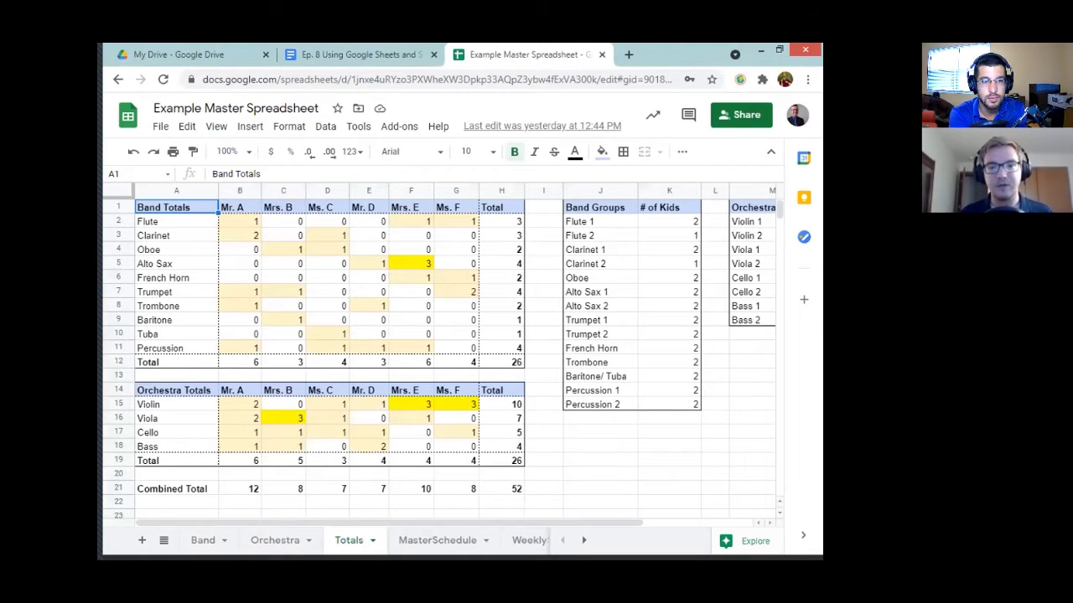
left_click(438, 541)
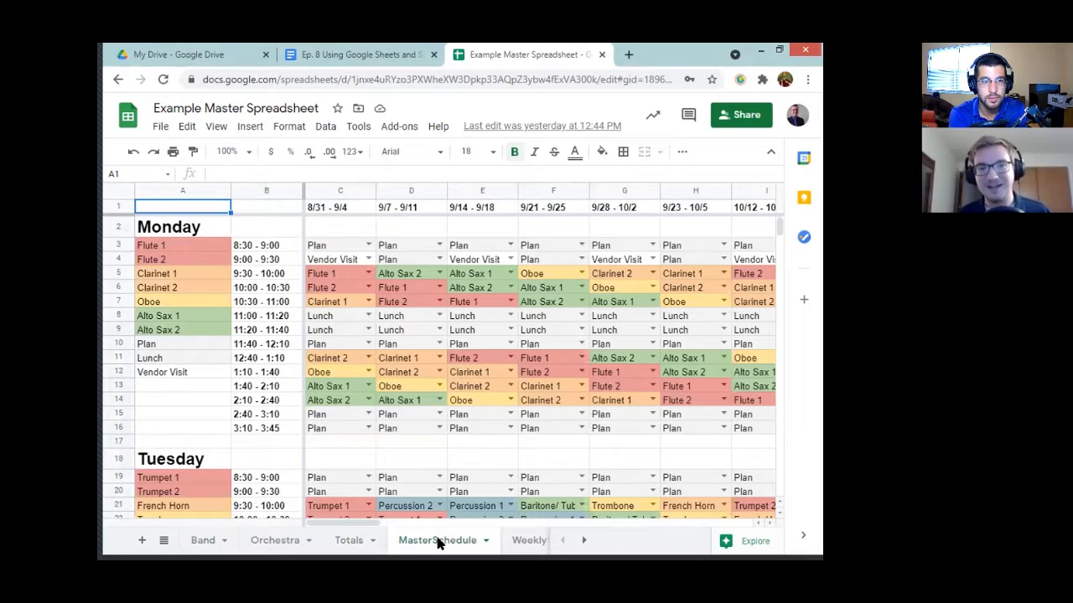
left_click(531, 540)
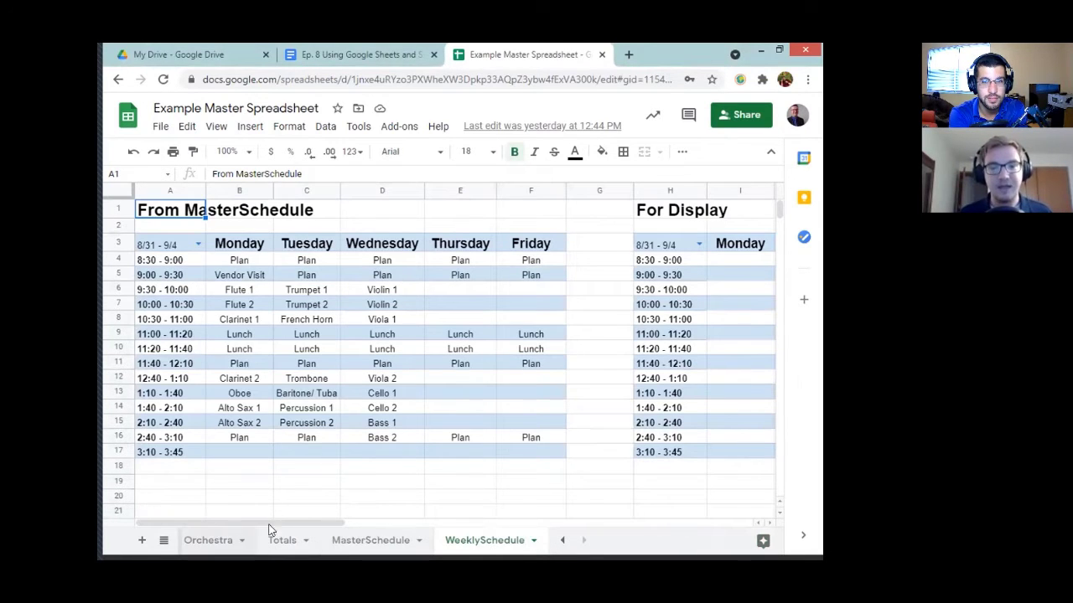
scroll(218, 541, "up", 3)
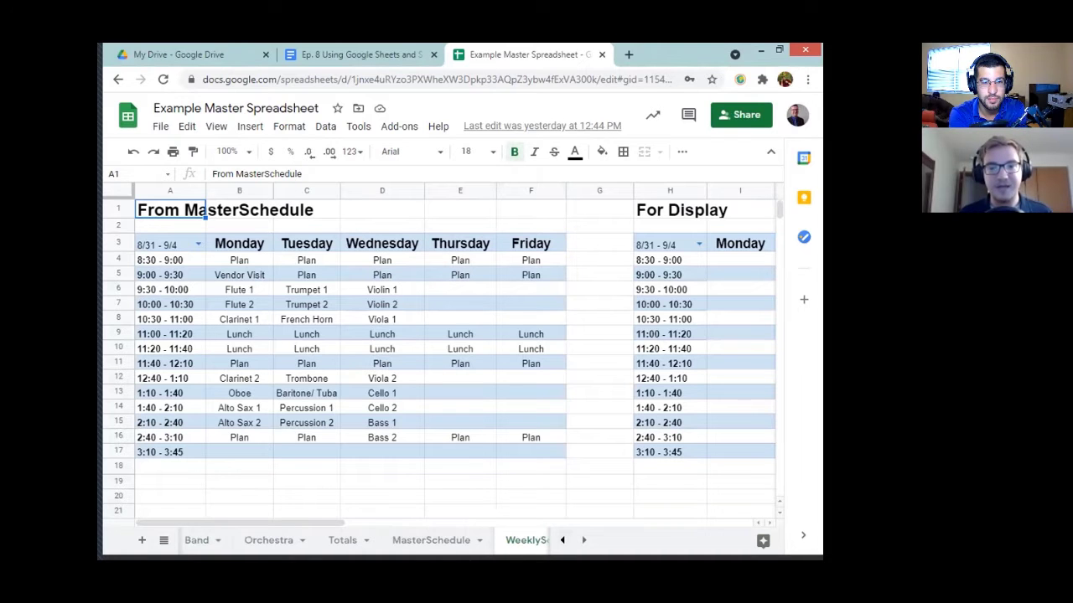
Compare the student roster layouts of the Band and Orchestra sheets.
left_click(209, 536)
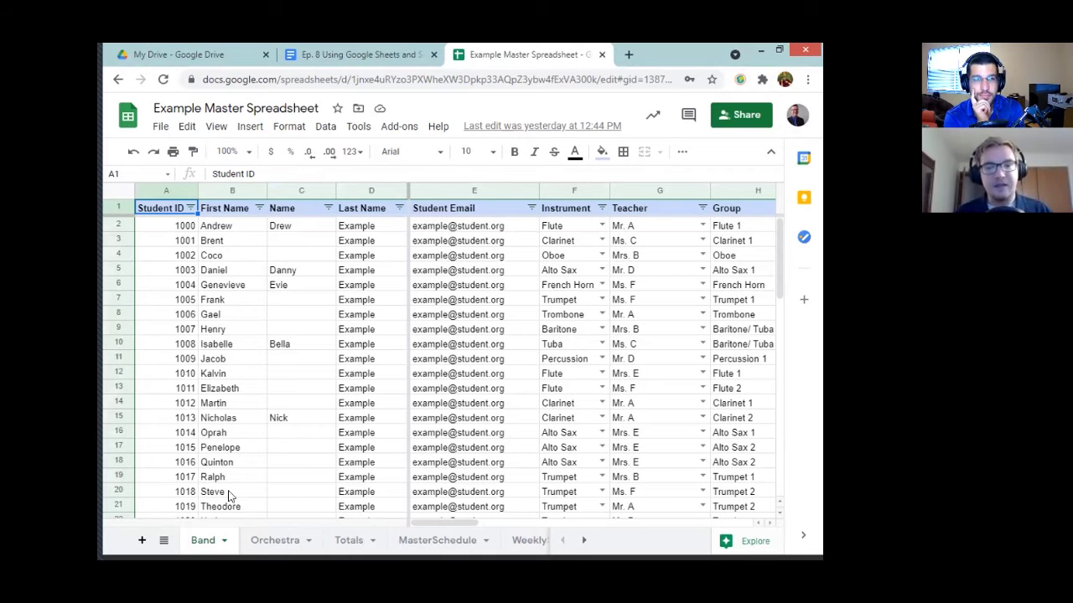
left_click(225, 536)
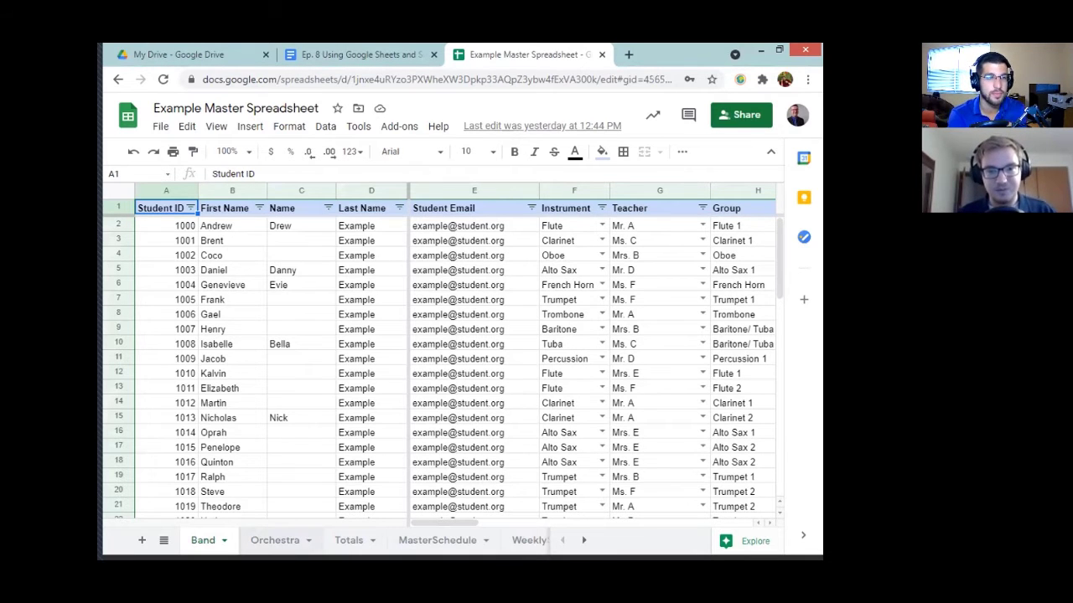
left_click(273, 540)
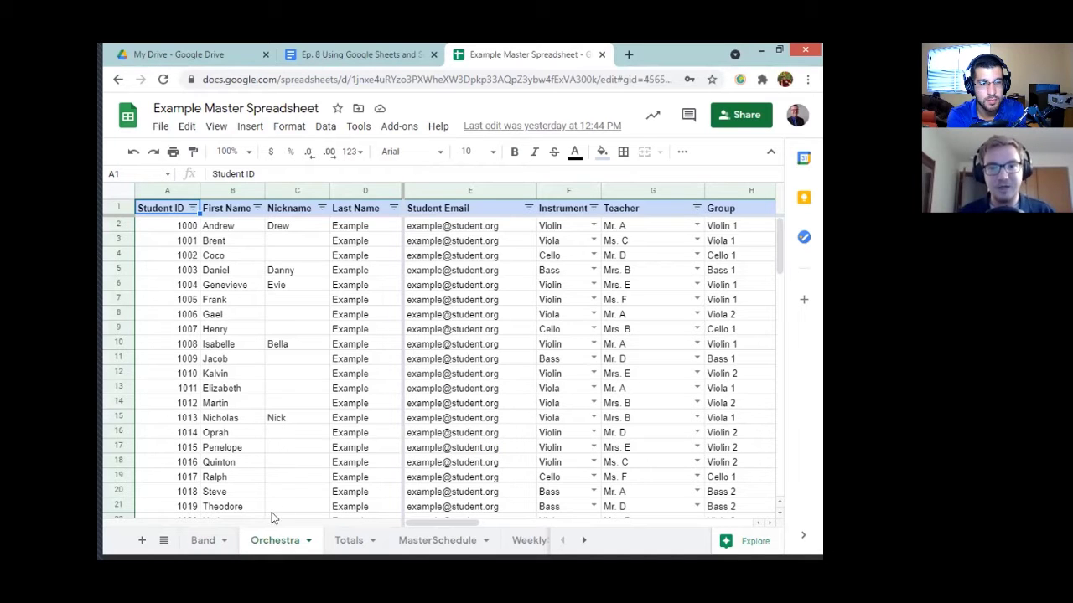
left_click(205, 541)
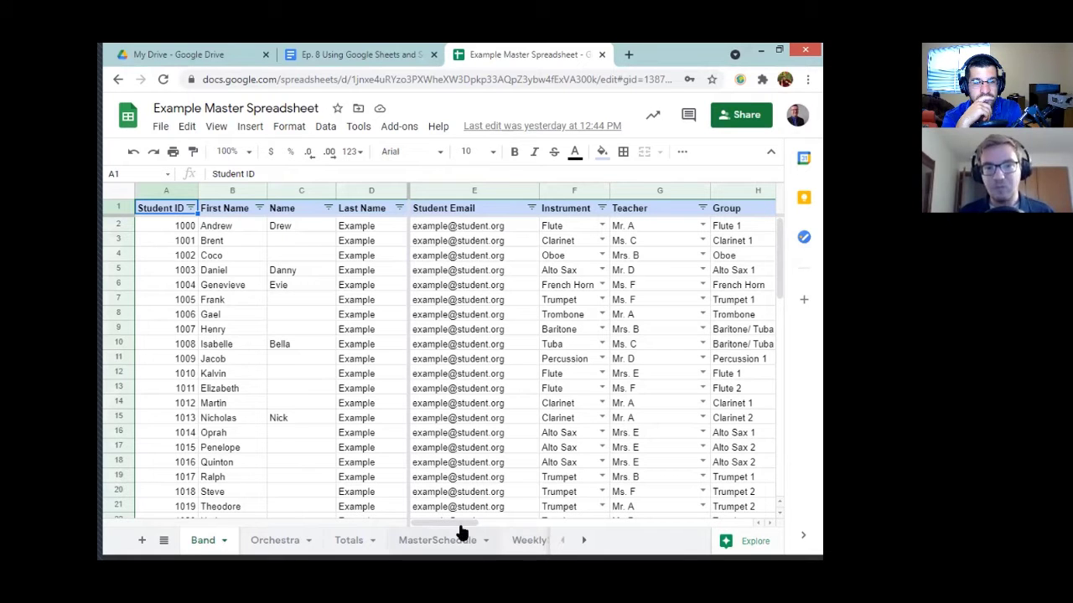
Examine the Band sheet's teacher, group, rental and IEP/504 columns, and consult the WeeklySchedule sheet before returning to Band.
left_click_drag(459, 527, 486, 528)
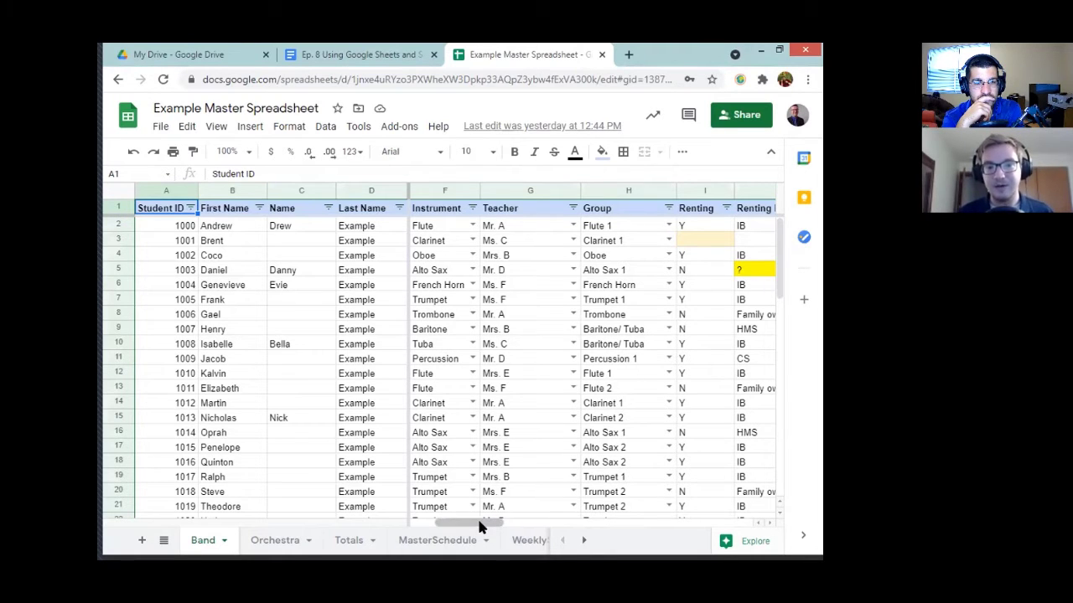
left_click_drag(490, 521, 492, 521)
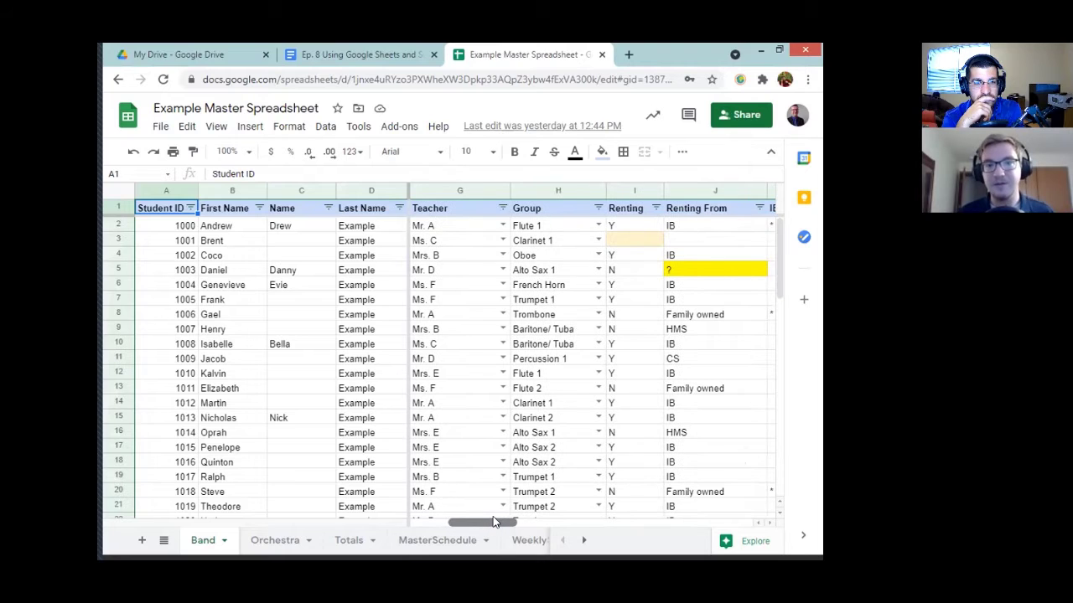
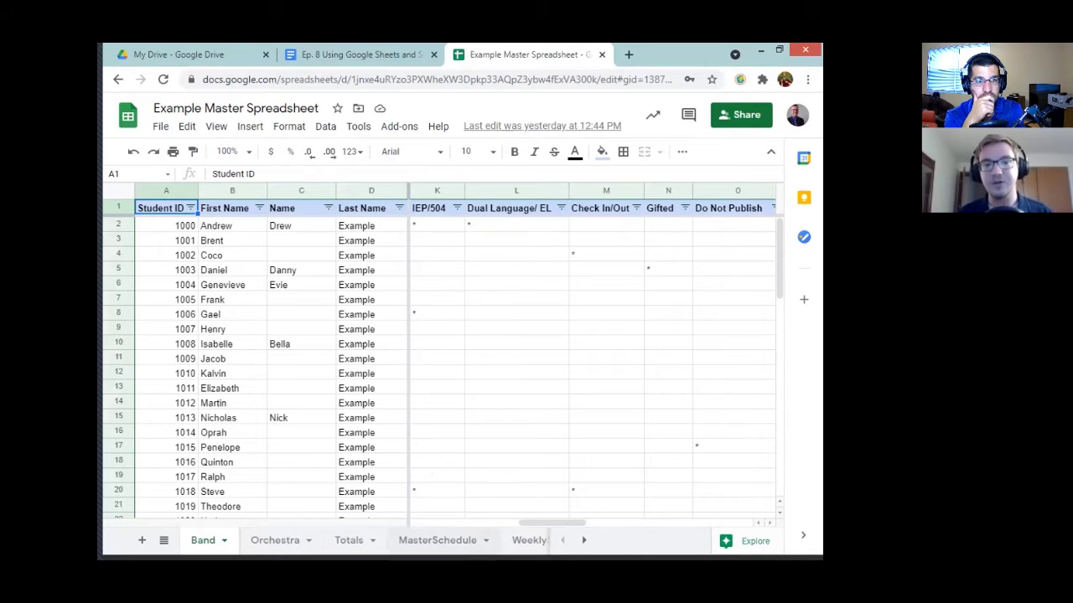
left_click(540, 536)
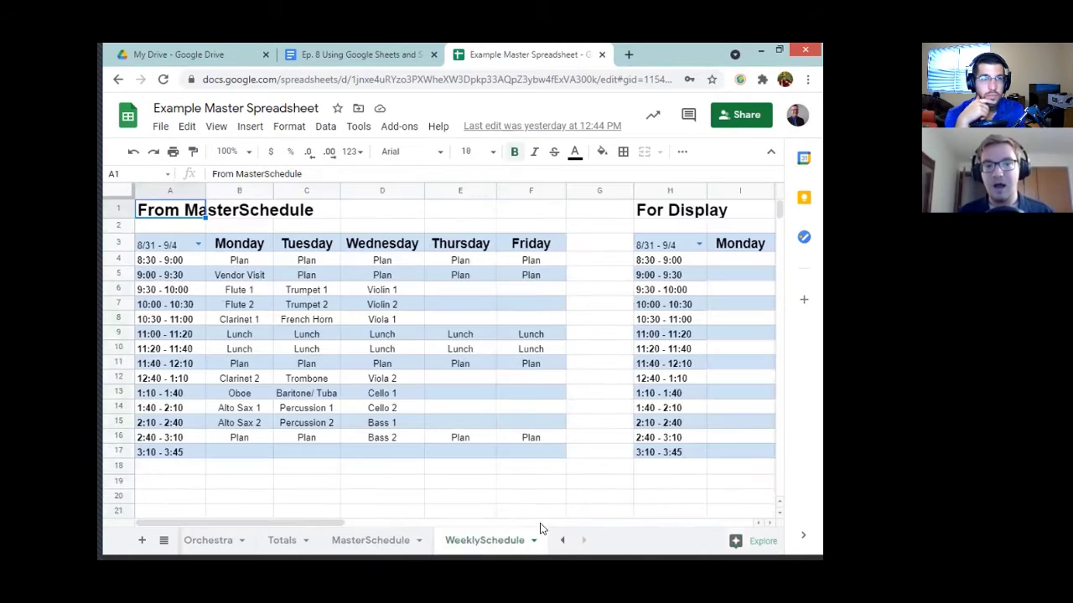
left_click(563, 540)
left_click(205, 540)
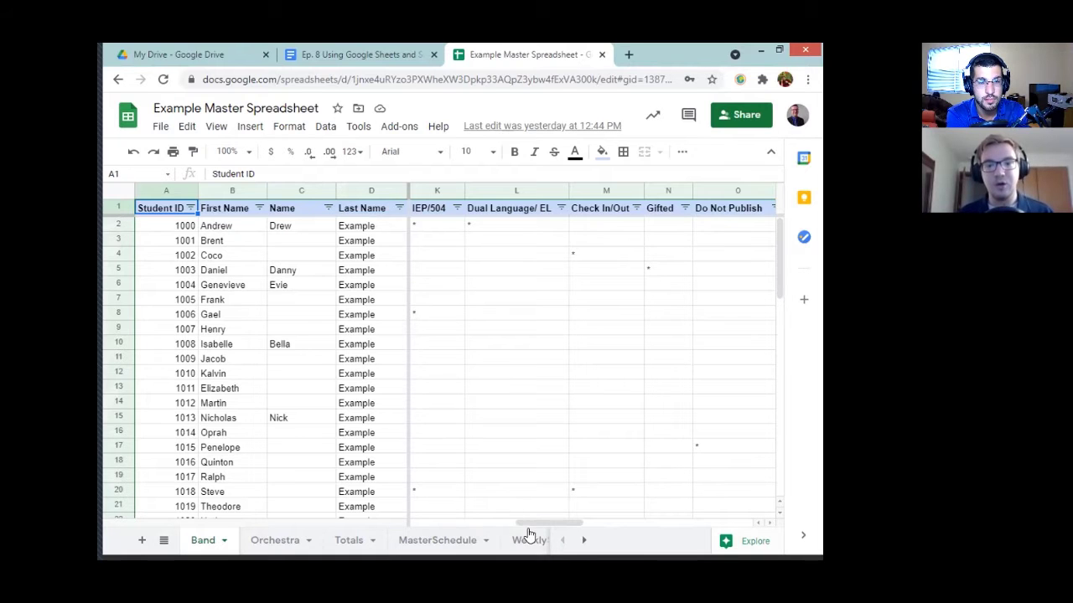
Review all Band roster columns from student email and instrument through renting, IEP/504 and gifted flags to both parents' contact details.
left_click_drag(531, 522, 427, 523)
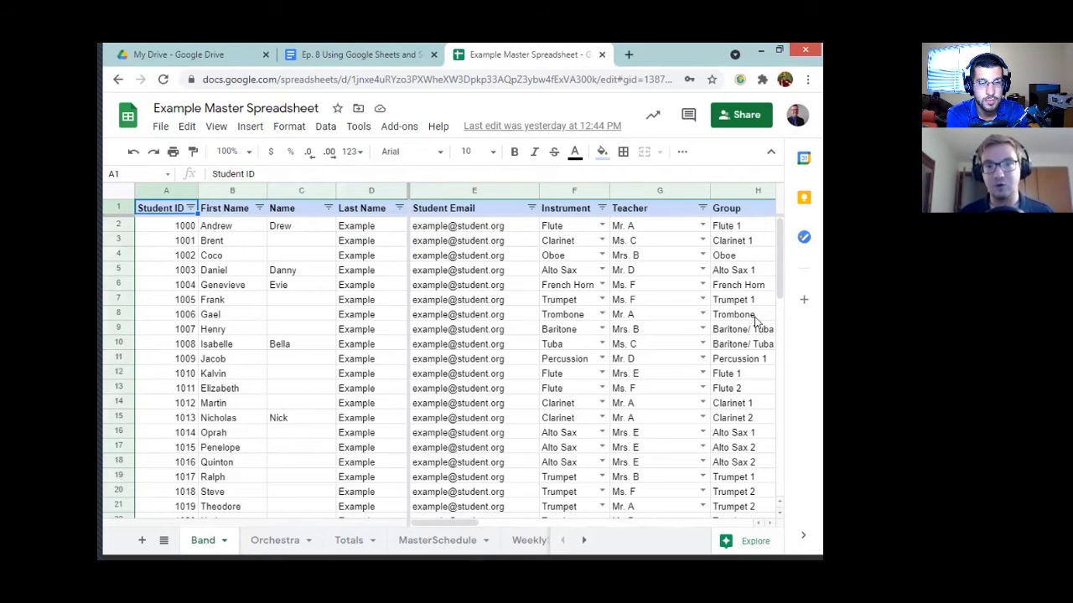
left_click_drag(444, 518, 513, 517)
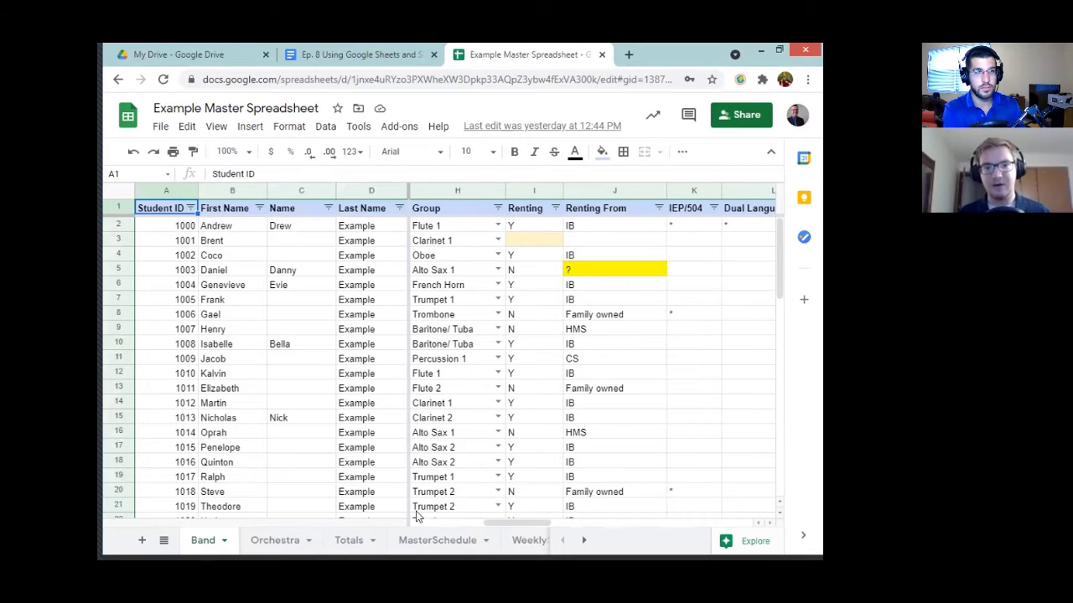
left_click_drag(520, 524, 537, 521)
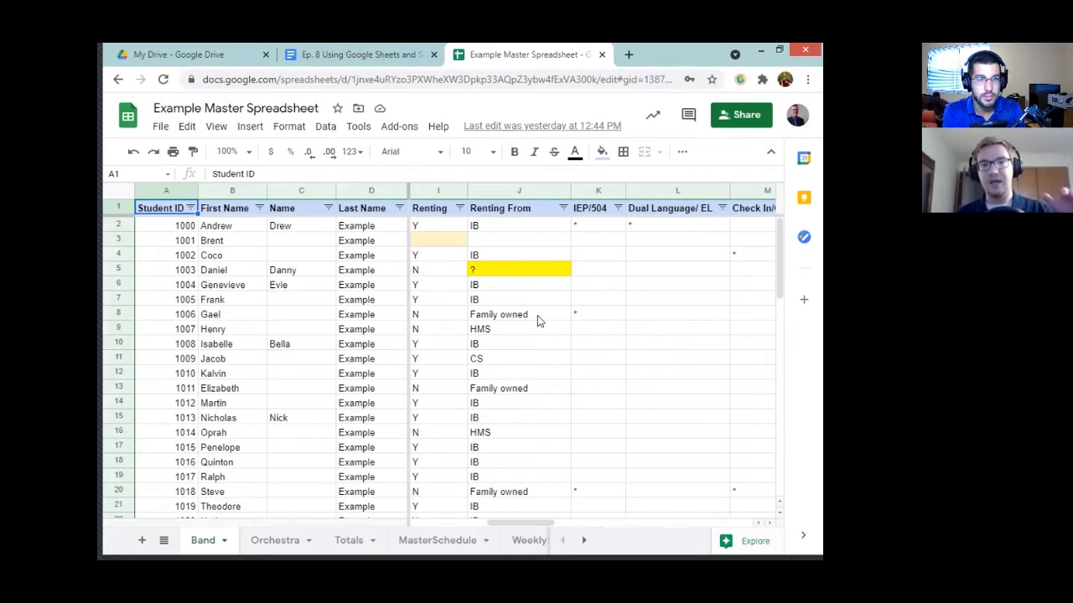
left_click_drag(515, 521, 529, 525)
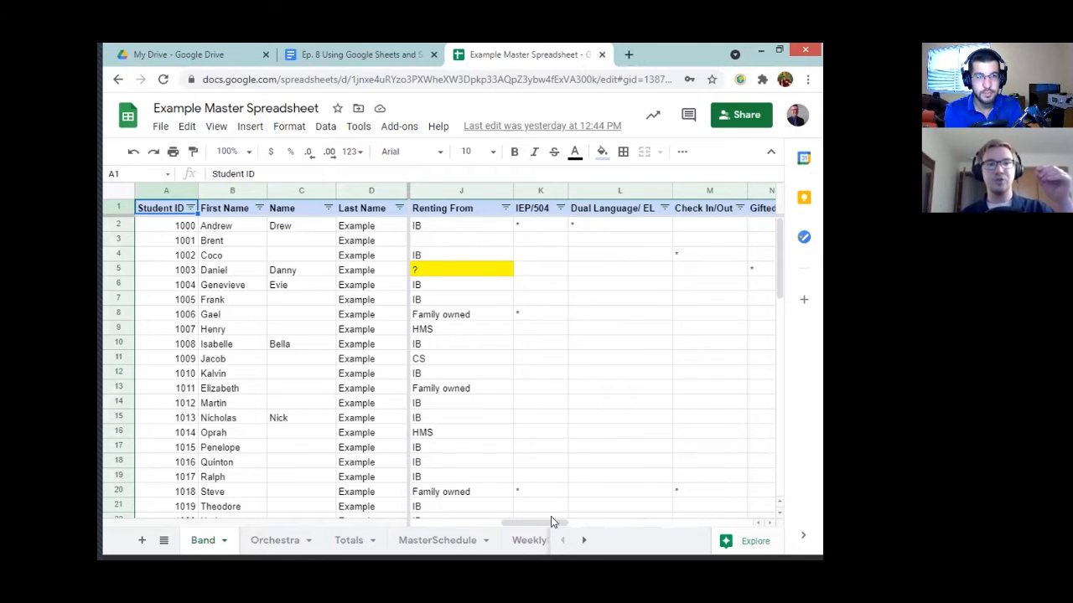
left_click_drag(551, 522, 553, 520)
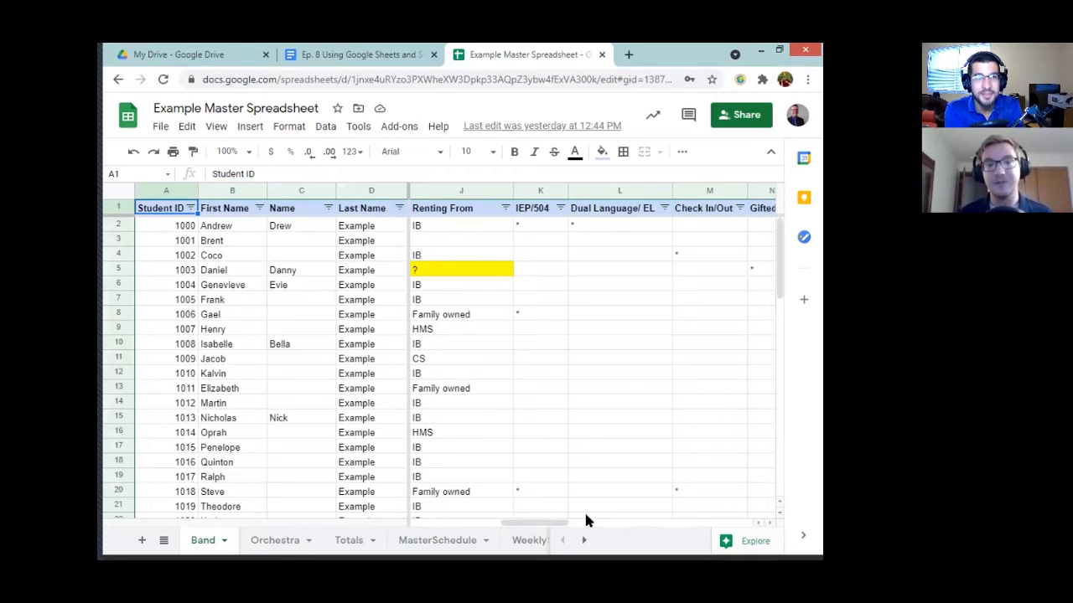
left_click_drag(539, 522, 641, 512)
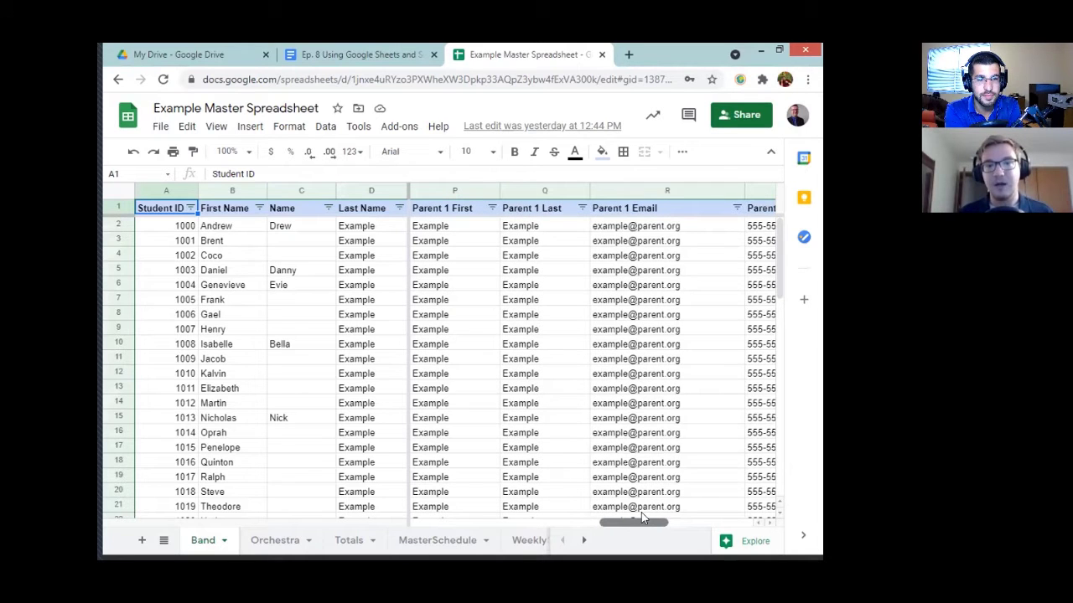
left_click_drag(641, 512, 715, 505)
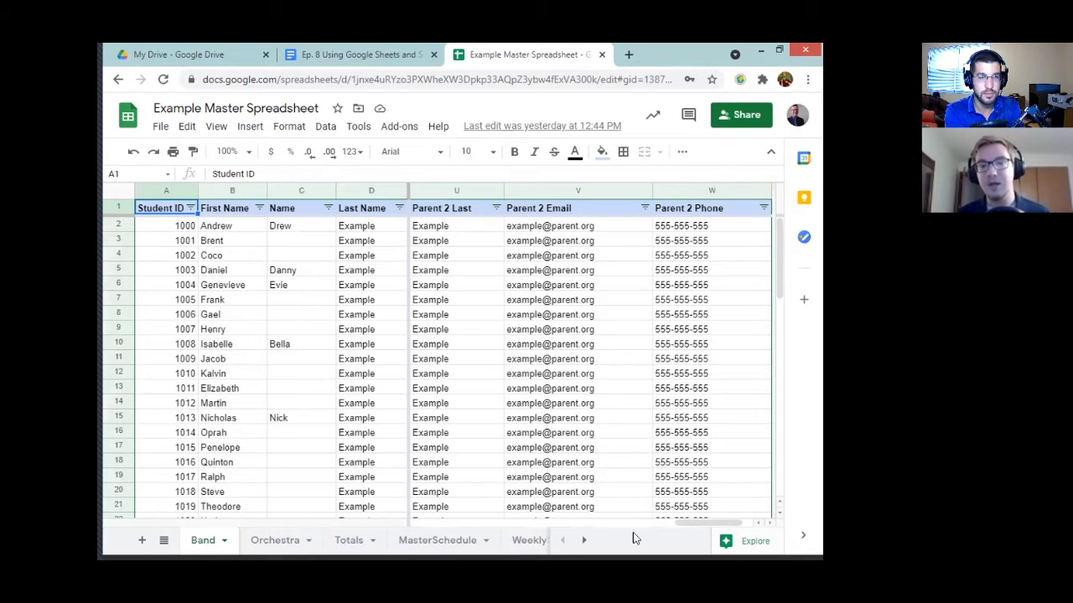
left_click_drag(705, 525, 443, 510)
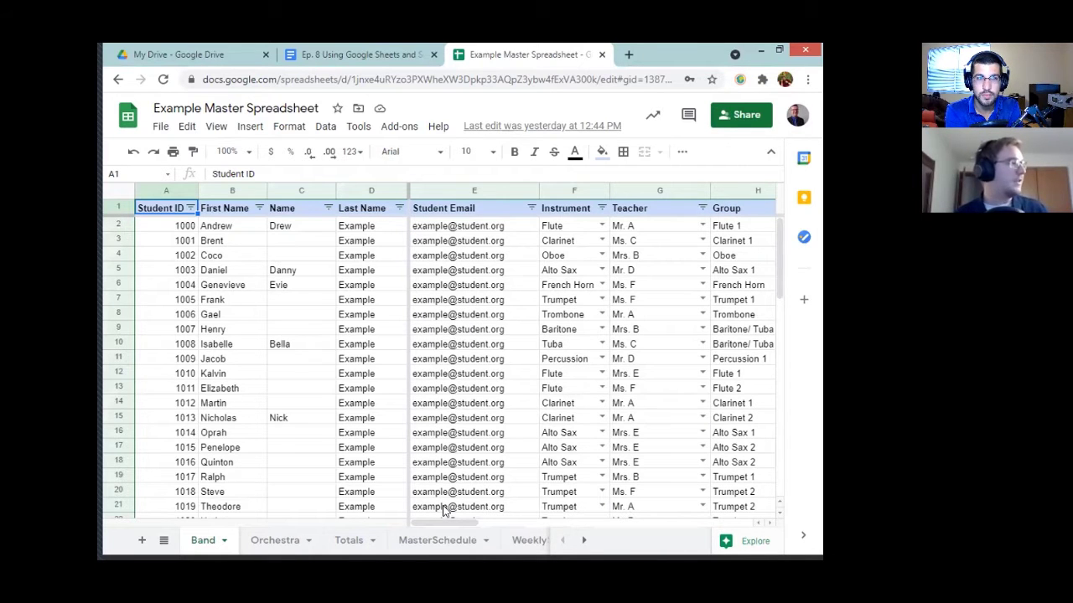
Add a blank sheet after the Band sheet and delete it again.
mouse_move(448, 509)
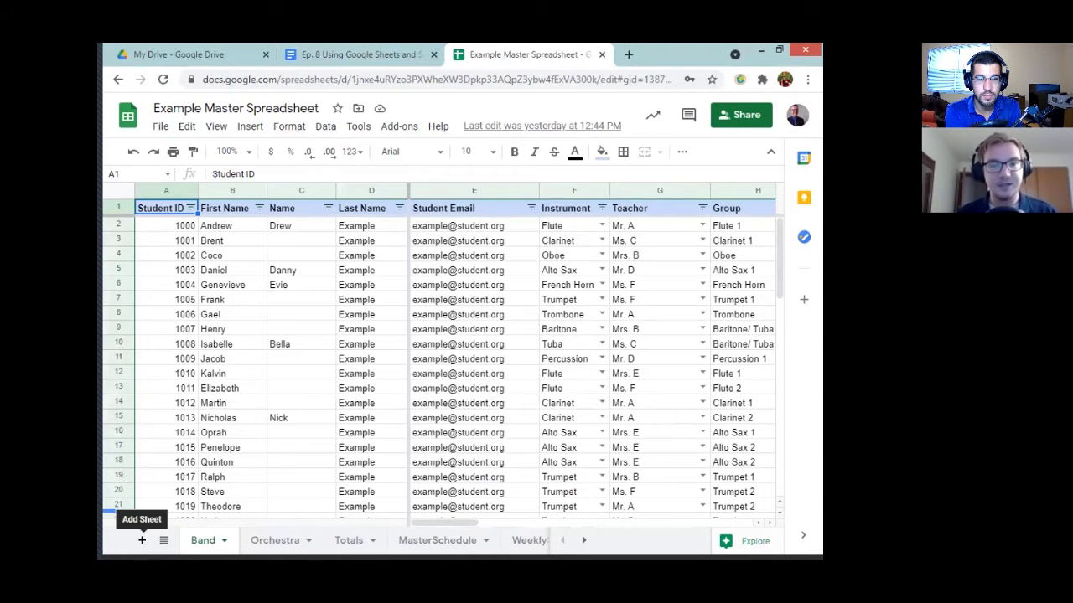
left_click(142, 541)
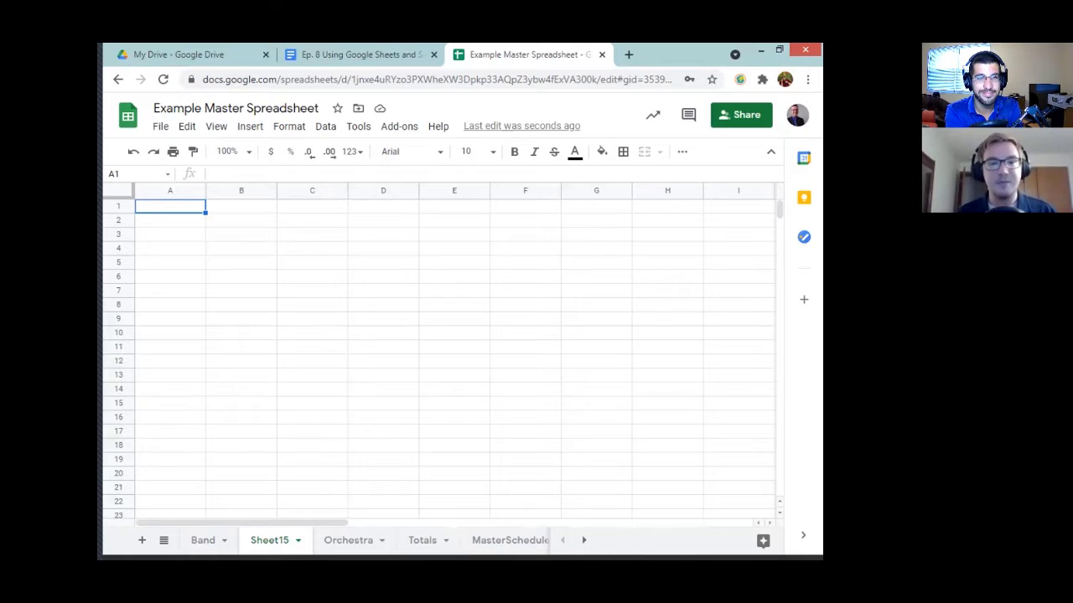
right_click(280, 540)
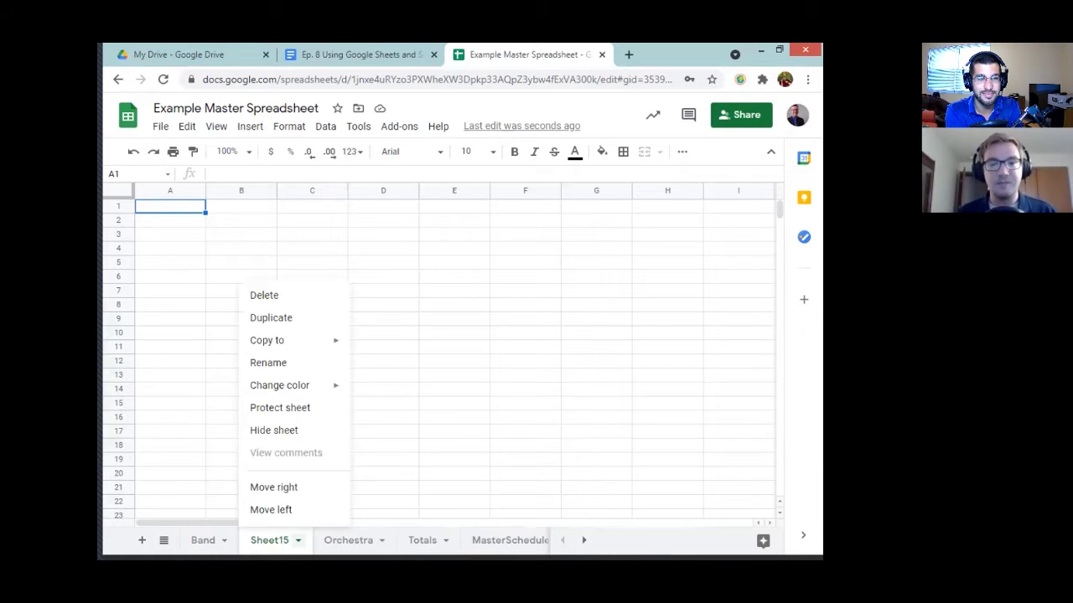
left_click(277, 297)
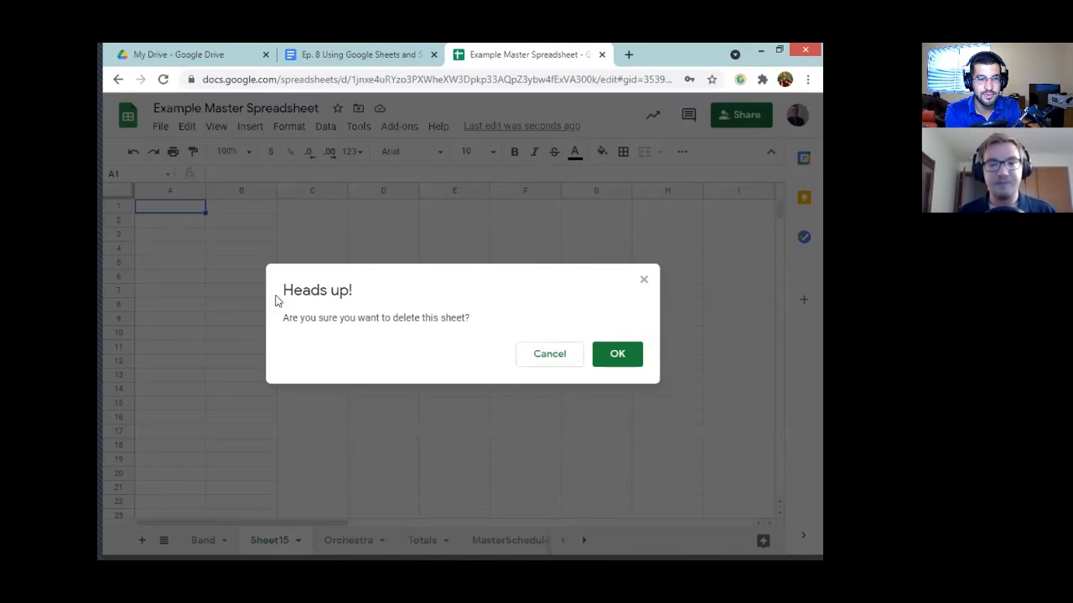
left_click(614, 355)
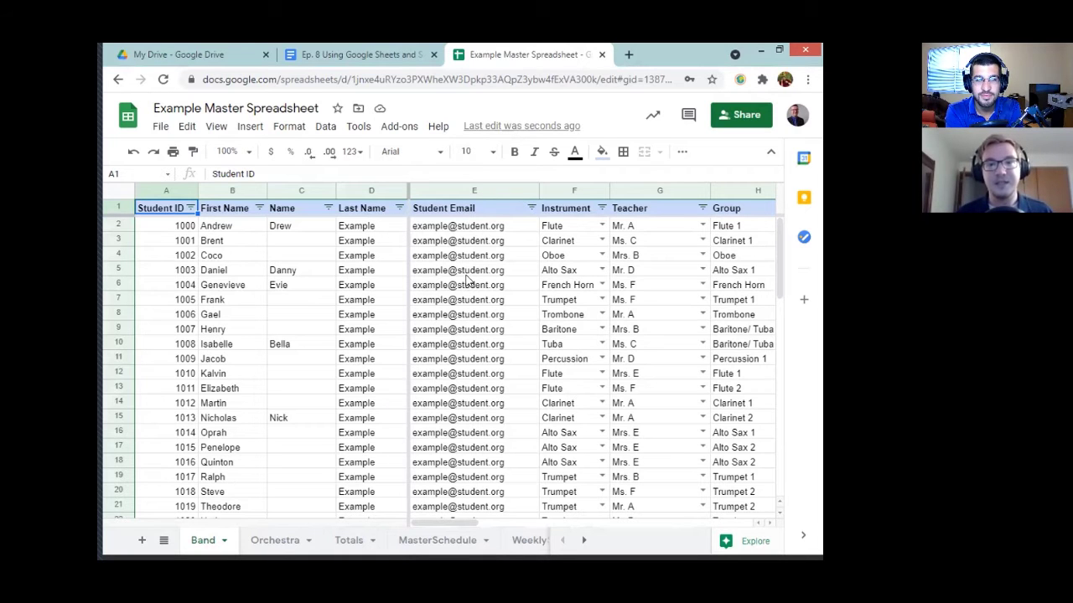
Check how the header row and student name columns behave while moving through the Band roster.
scroll(467, 280, "down", 6)
scroll(467, 281, "up", 6)
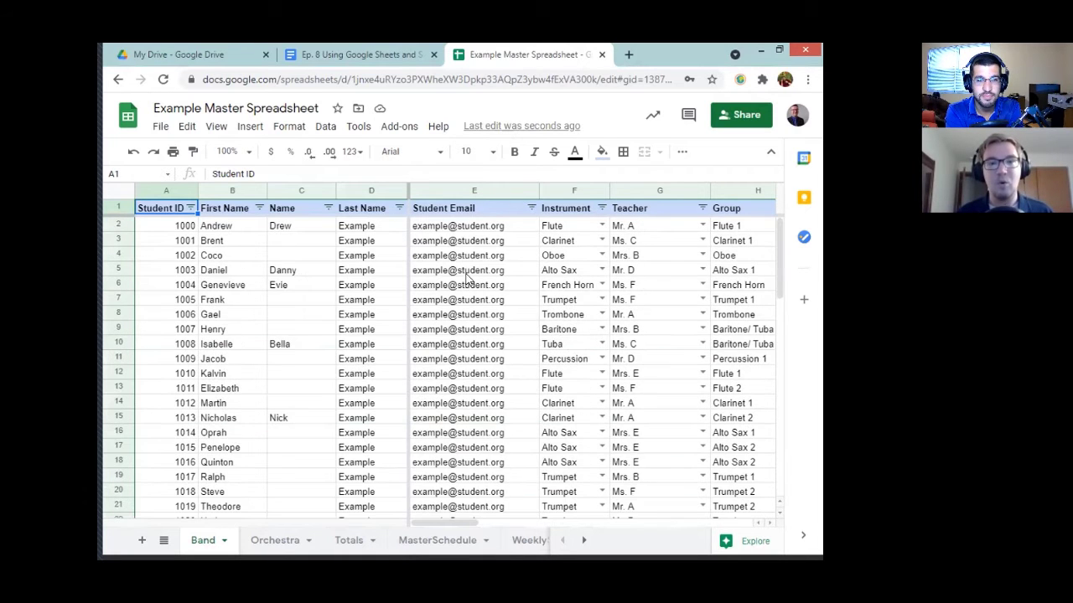
scroll(467, 280, "down", 15)
scroll(464, 283, "up", 15)
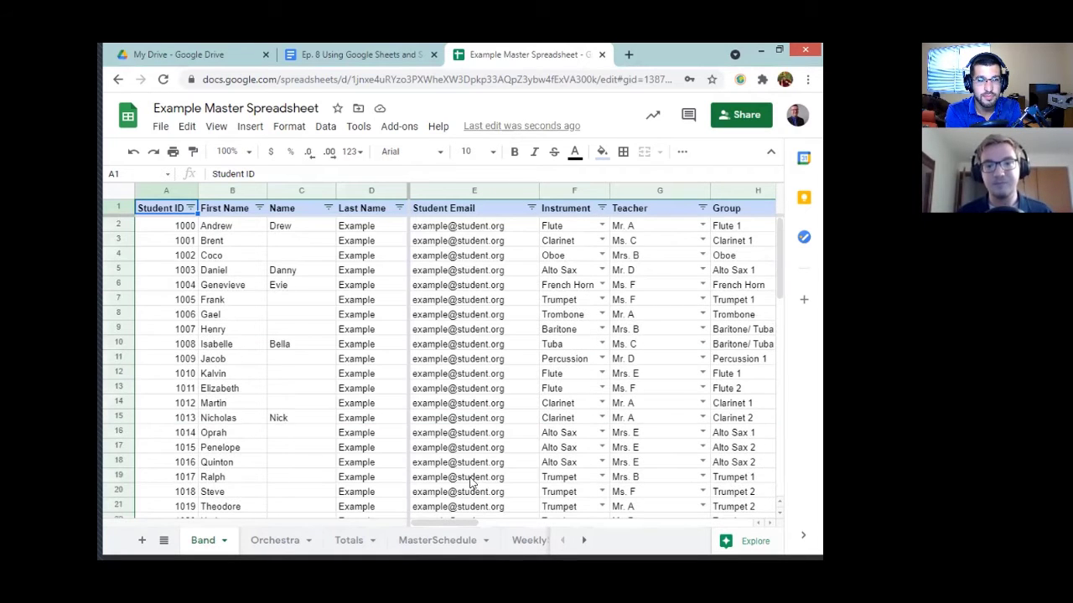
left_click_drag(451, 522, 411, 474)
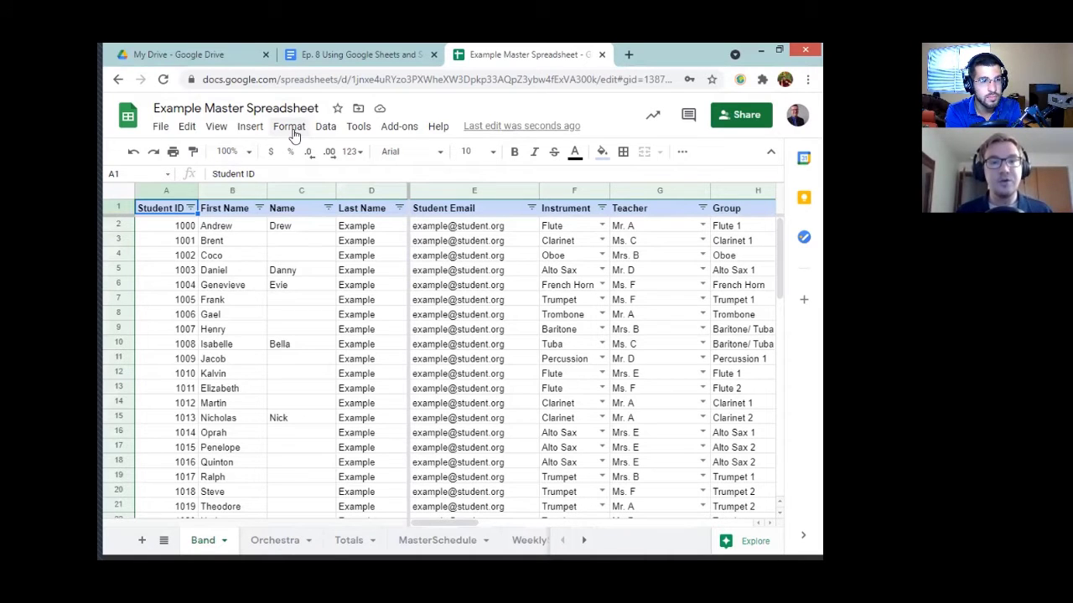
Review the options for freezing rows and columns on the Band sheet without applying any of them.
left_click(212, 132)
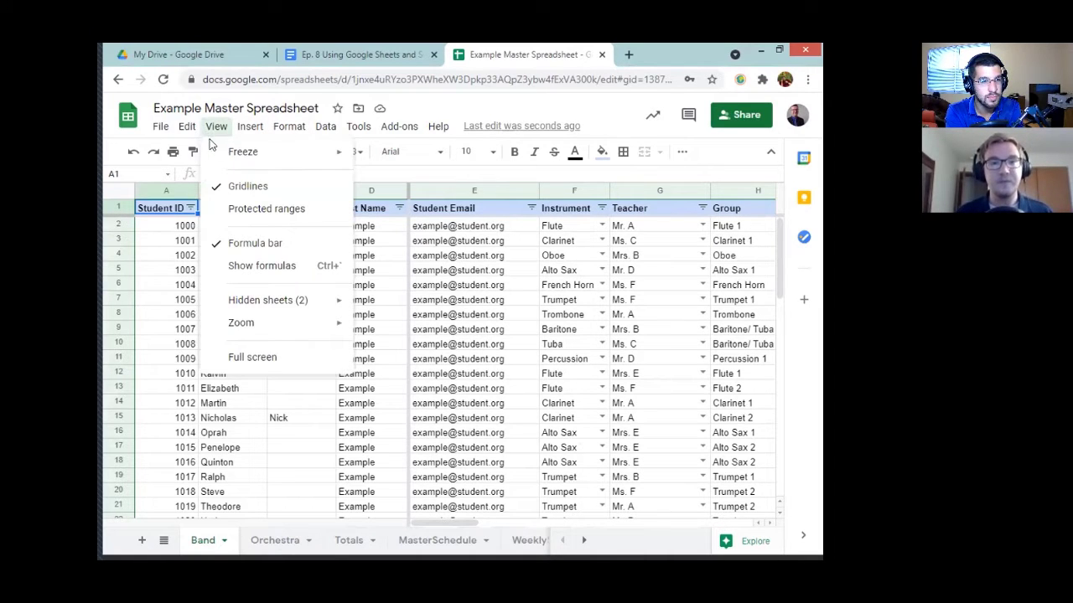
mouse_move(258, 155)
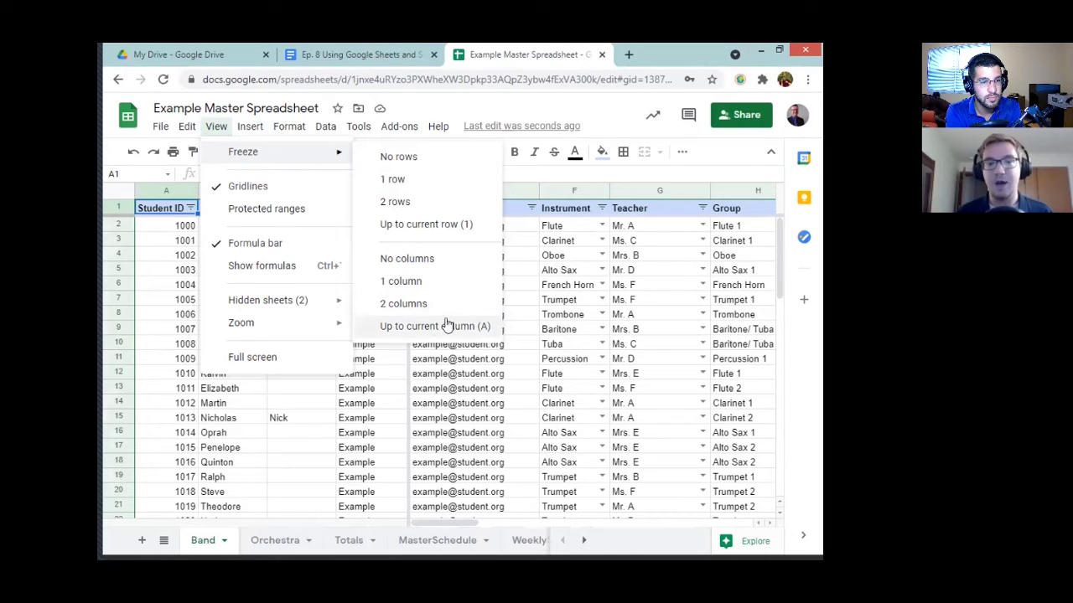
left_click(446, 391)
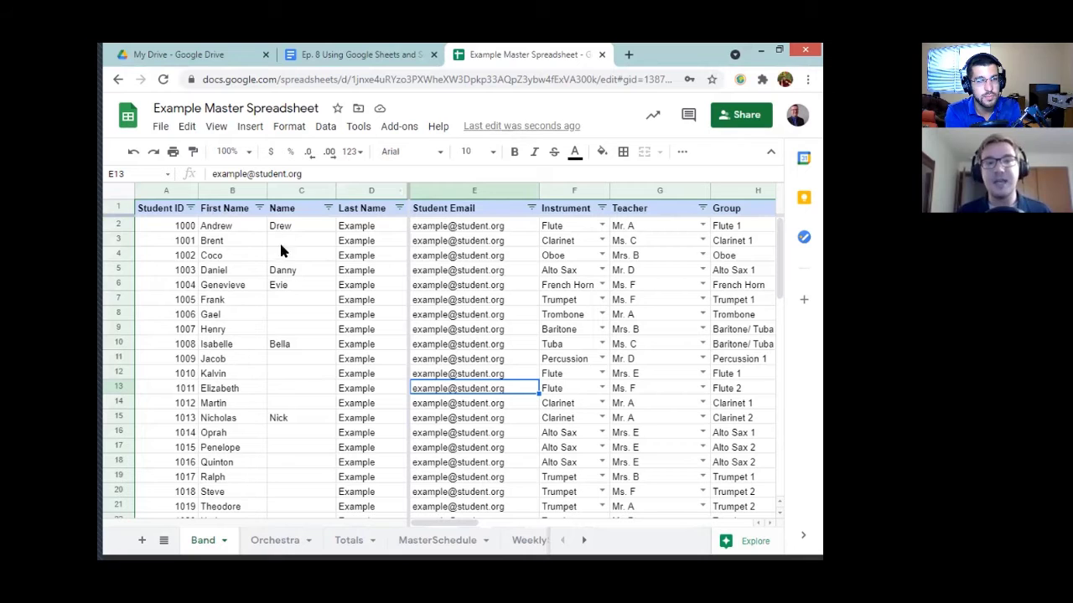
Hide the preferred-name column C between First Name and Last Name on the Band sheet.
left_click(301, 191)
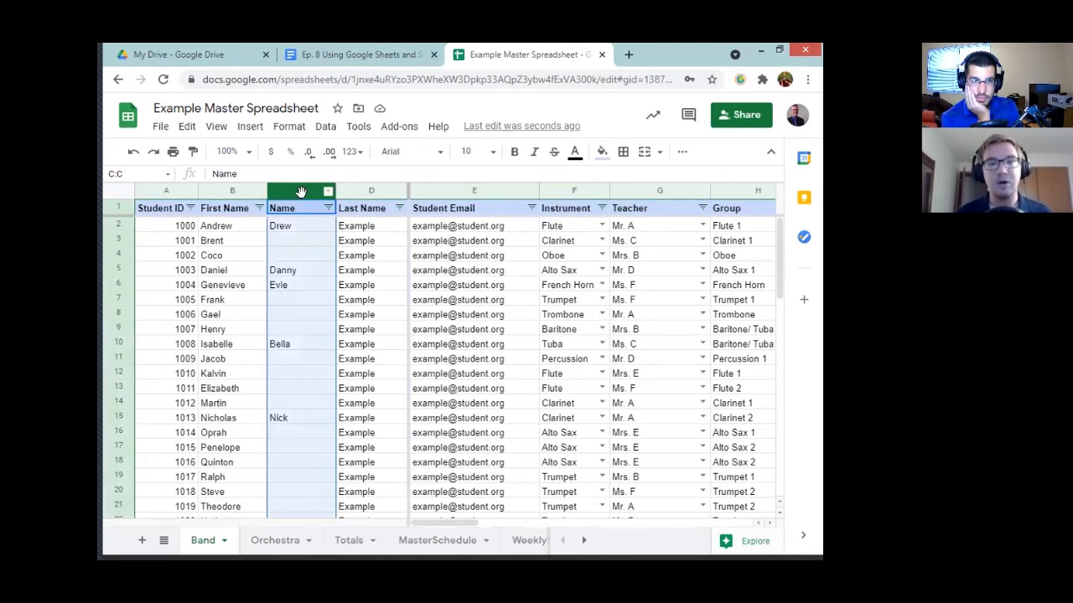
right_click(293, 191)
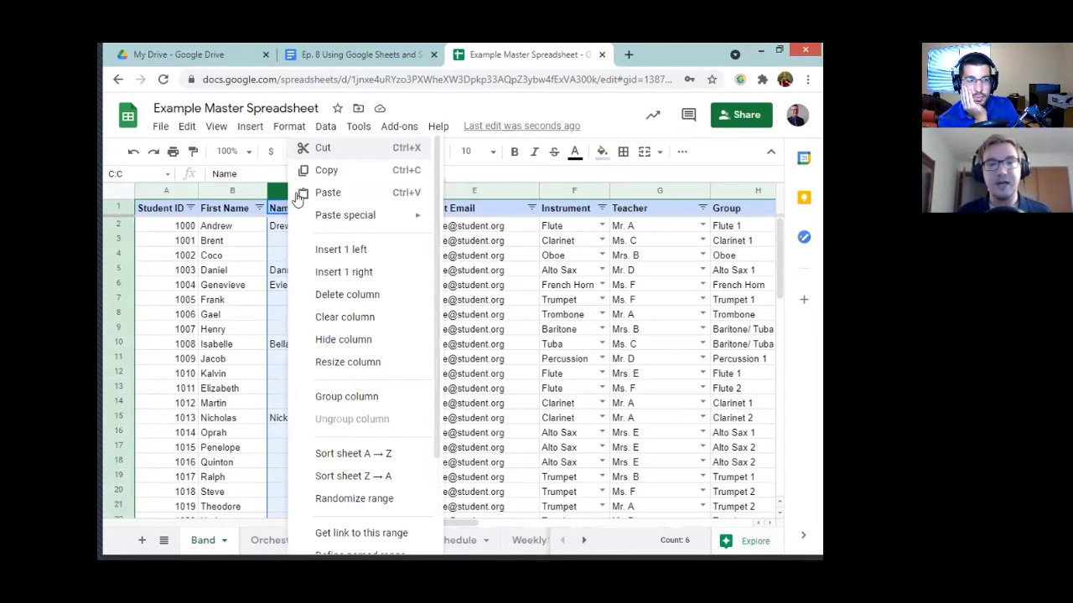
left_click(351, 339)
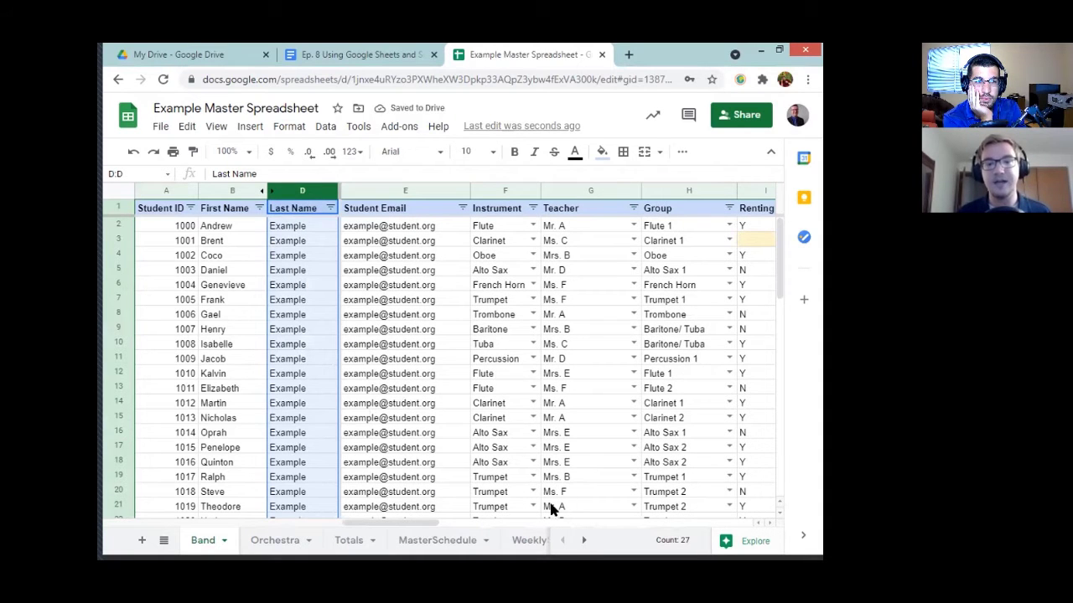
left_click_drag(447, 522, 534, 512)
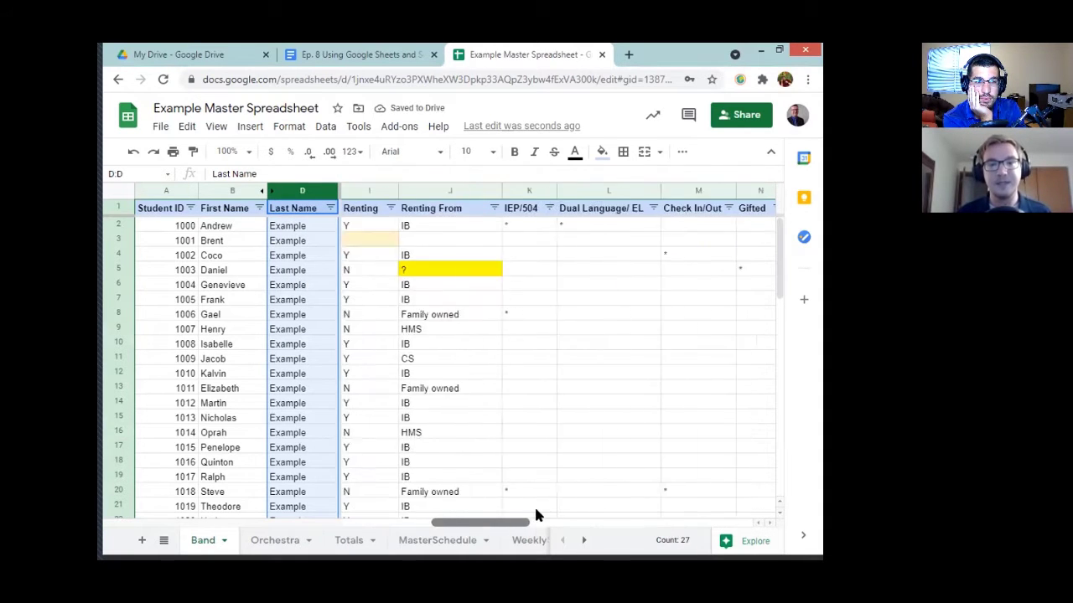
left_click(414, 516)
Hide the Student ID column A on the Band sheet.
left_click(168, 193)
right_click(168, 192)
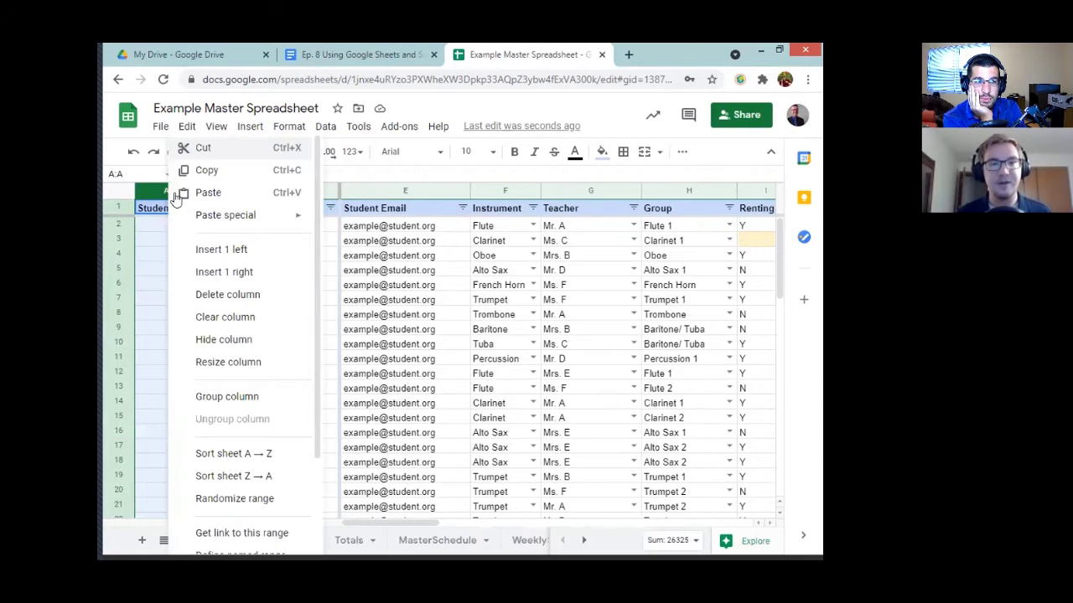
left_click(242, 340)
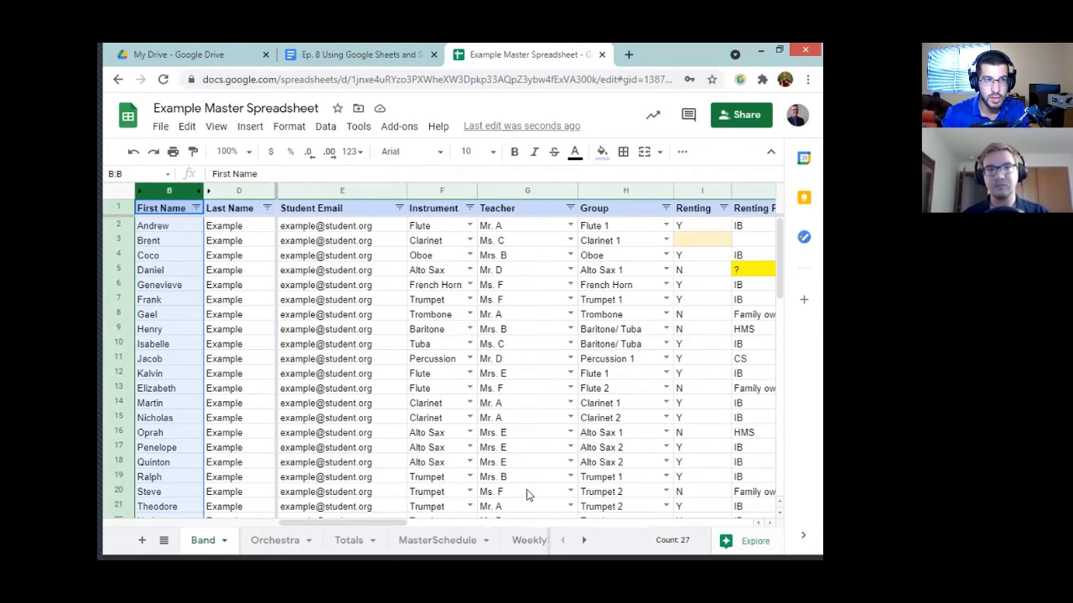
right_click(341, 191)
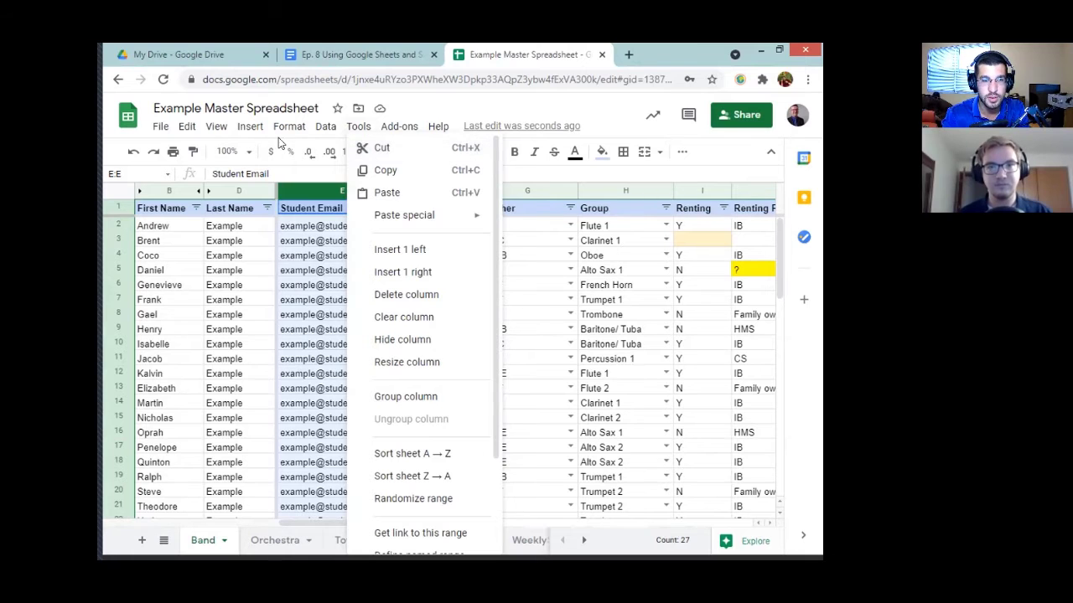
left_click(250, 128)
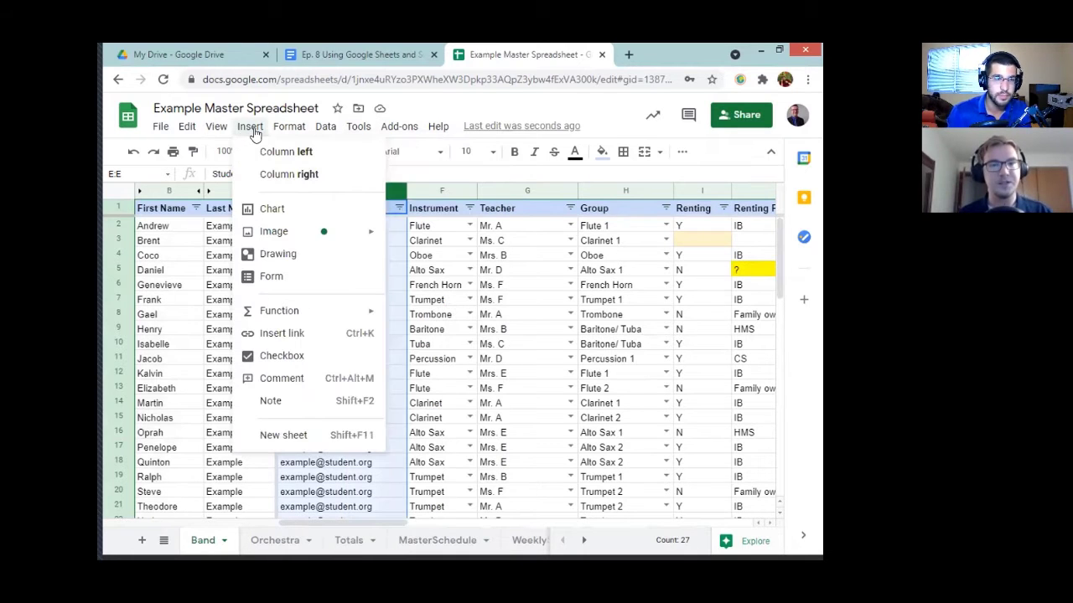
left_click(212, 128)
left_click(212, 126)
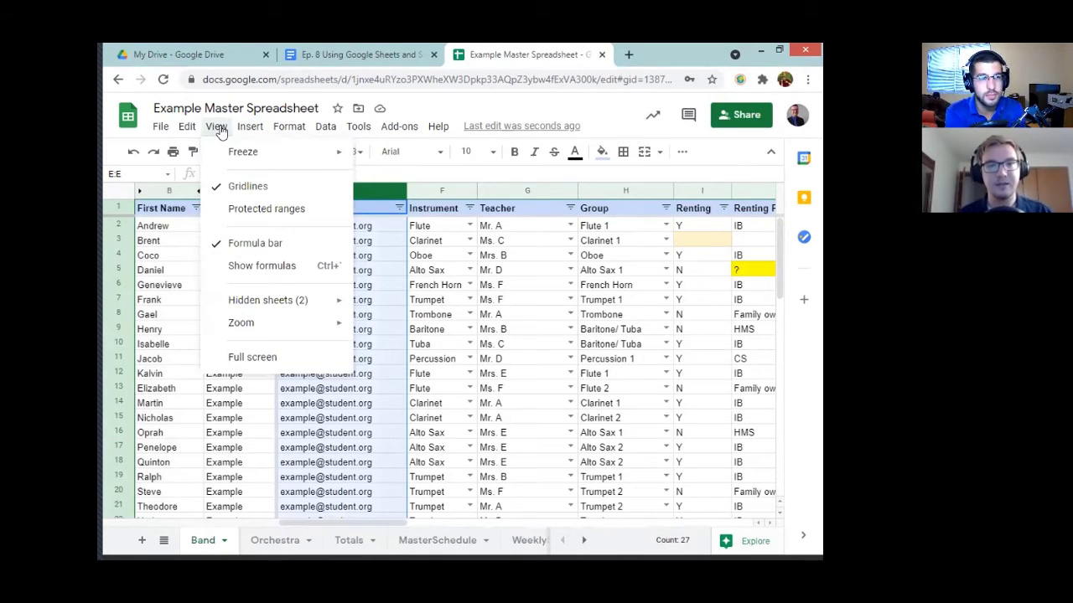
left_click(399, 127)
left_click(530, 124)
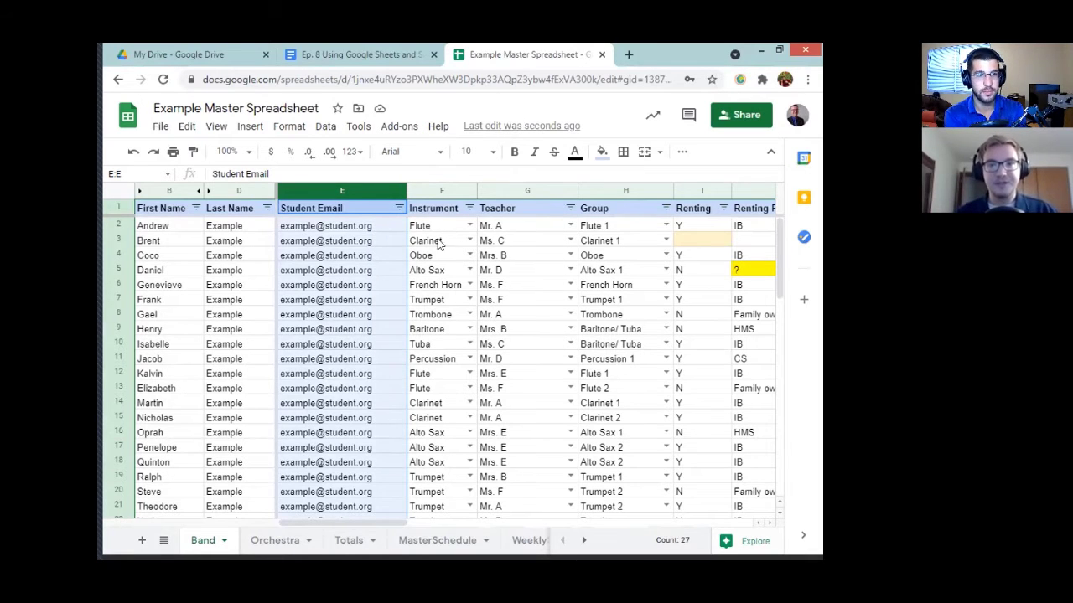
left_click(355, 285)
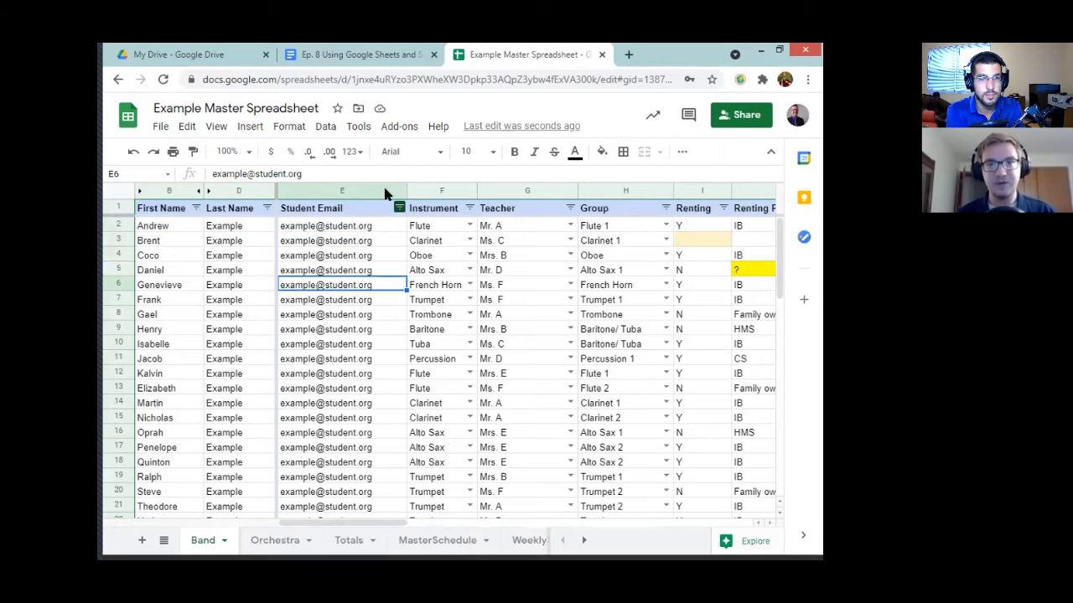
Select the Band sheet's header row and look up the filter tool without changing it.
left_click(118, 206)
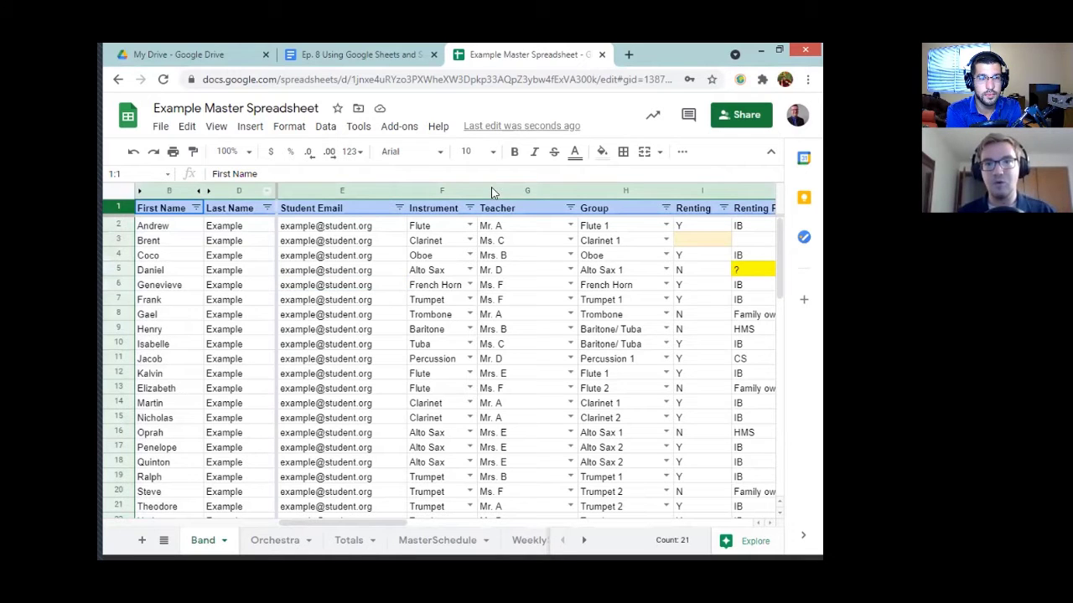
left_click(683, 151)
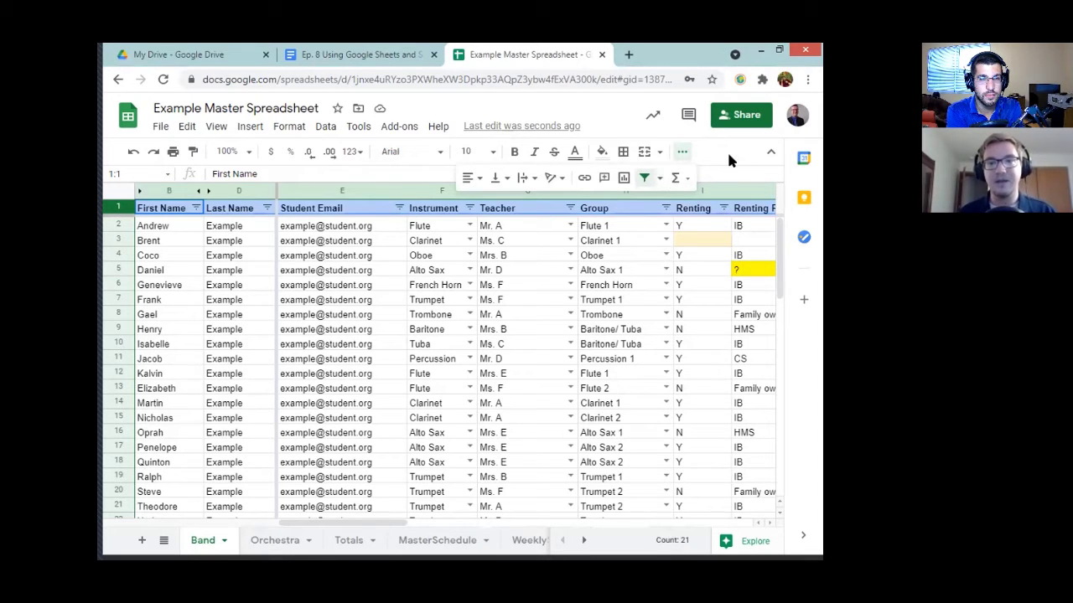
left_click(682, 152)
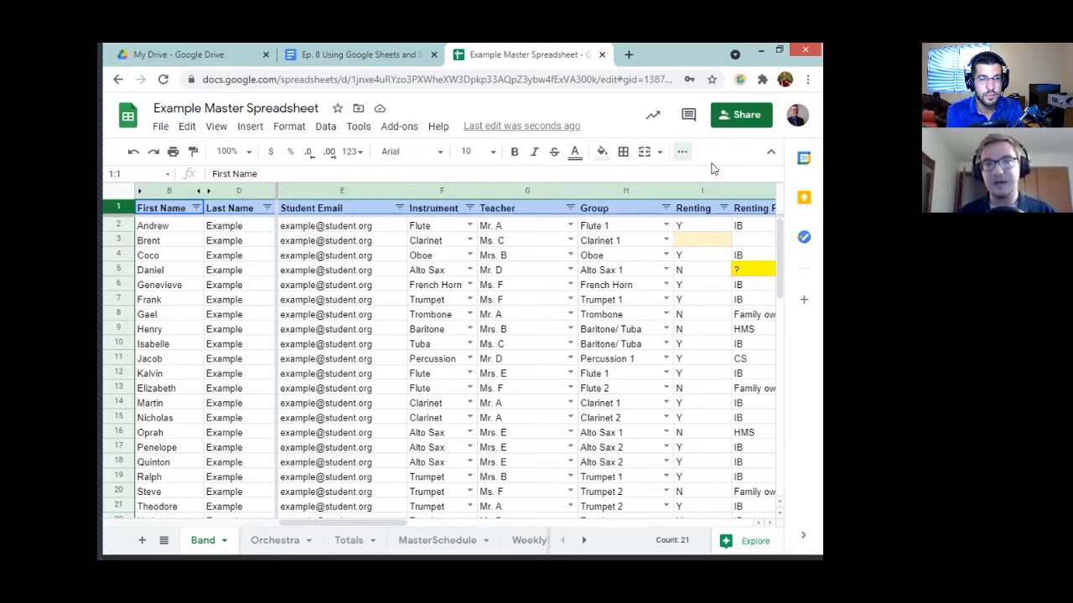
left_click(378, 239)
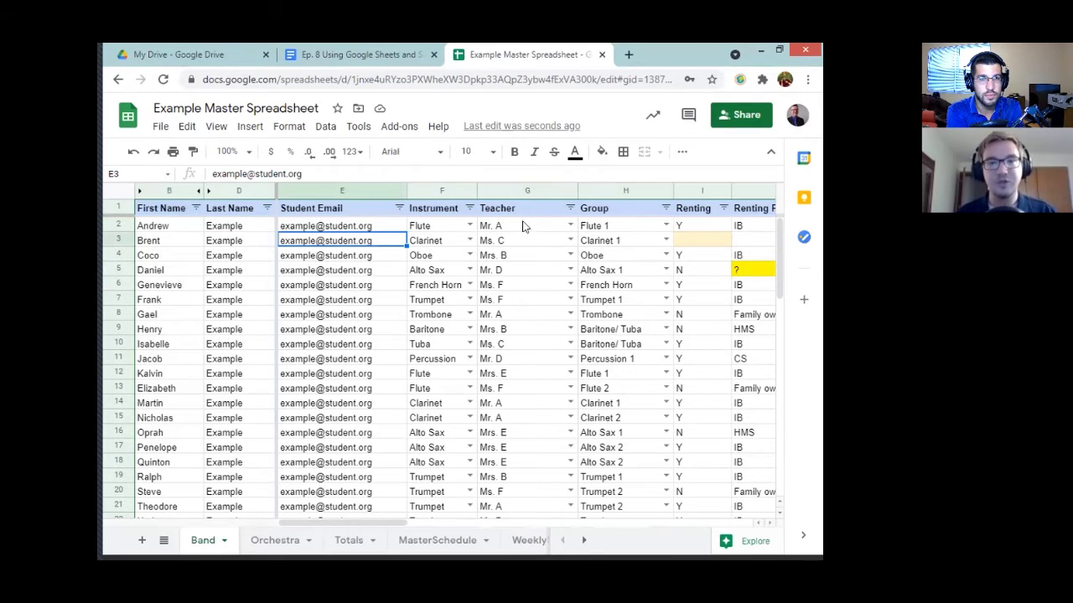
Filter the Band roster's Instrument column by value to show only Clarinet.
left_click(469, 208)
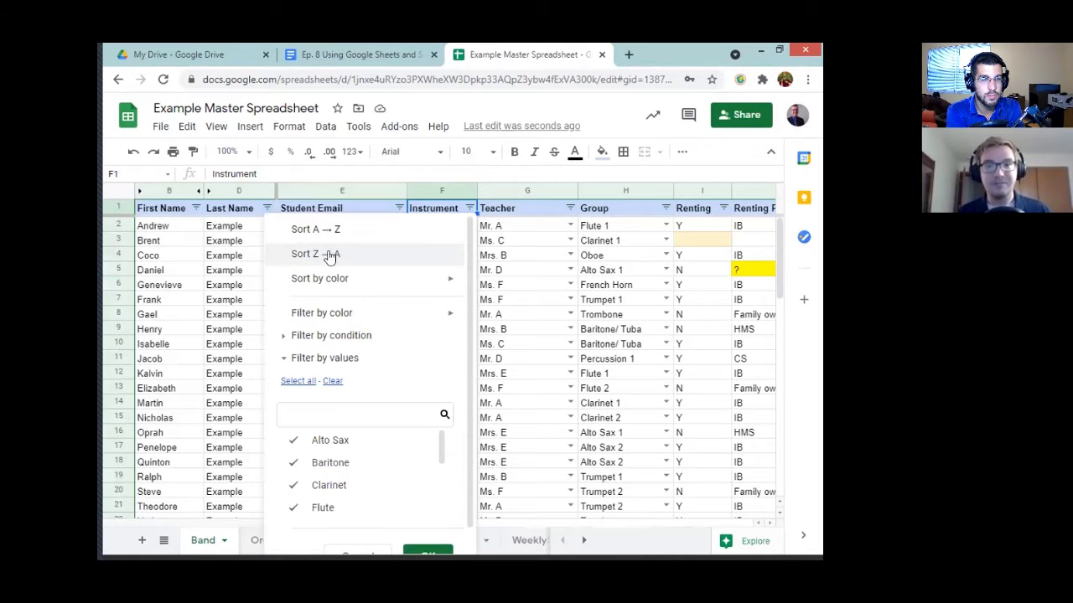
mouse_move(356, 285)
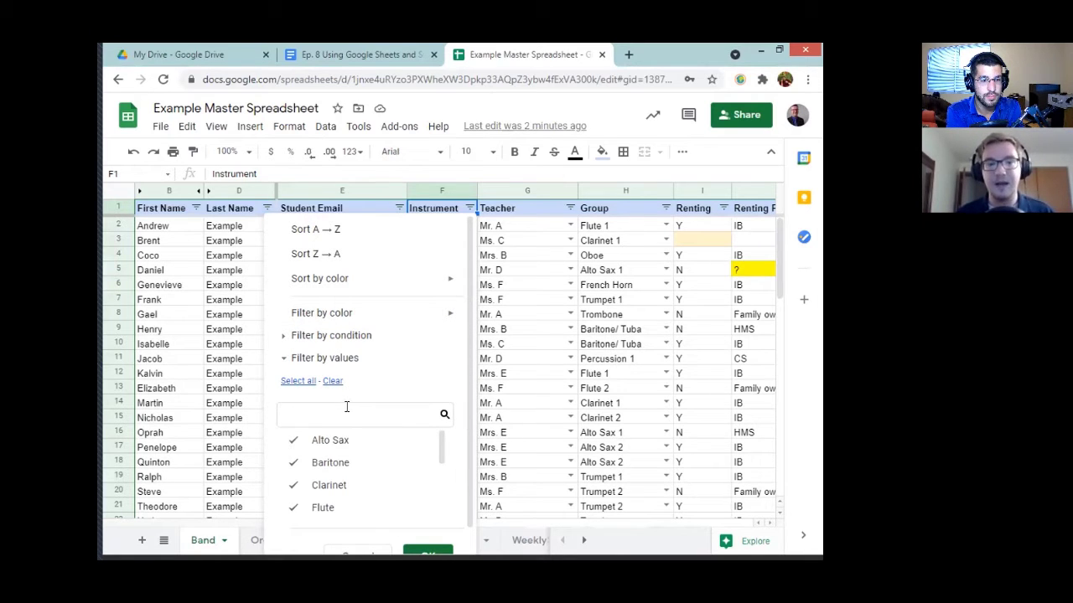
left_click(328, 383)
left_click(341, 486)
scroll(361, 470, "down", 1)
left_click(425, 540)
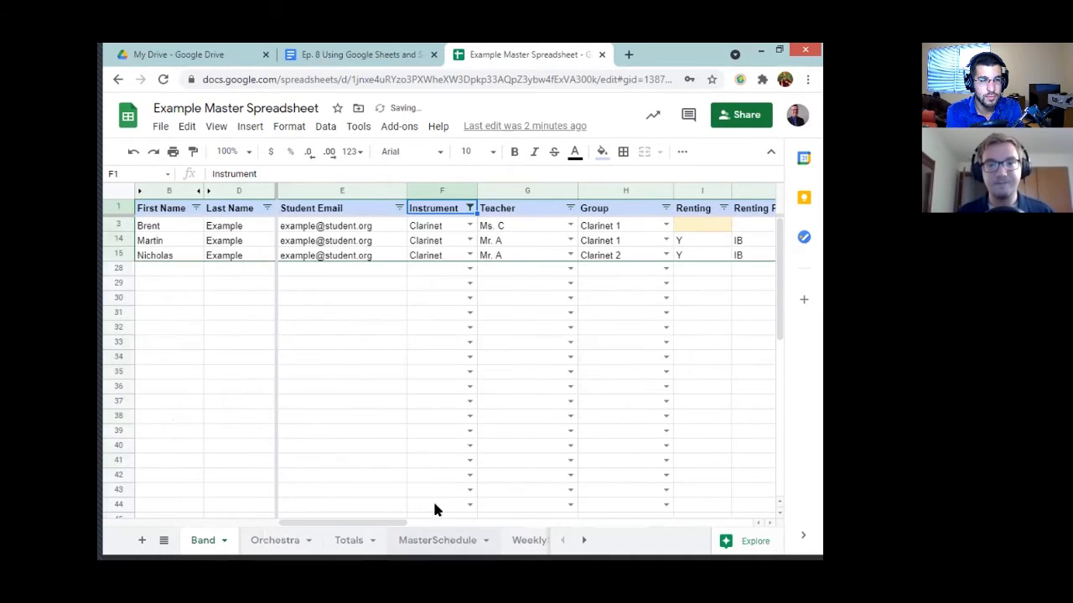
Select the student email cells of the filtered clarinet players, from row 3 through row 15, and deselect them again.
scroll(415, 329, "down", 1)
scroll(416, 326, "up", 1)
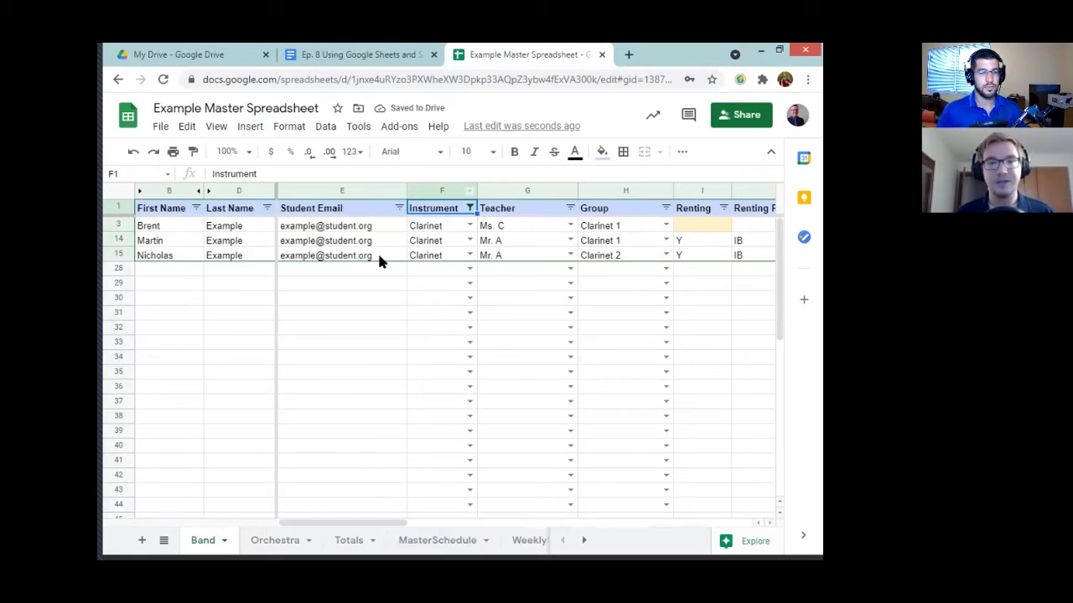
left_click(352, 229)
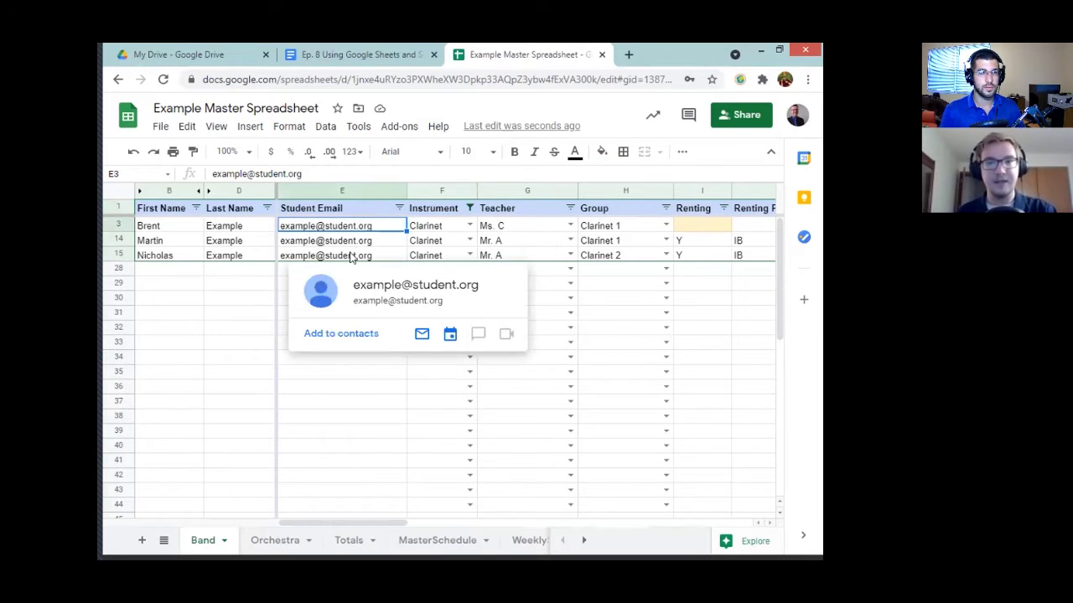
left_click(351, 258, "shift")
left_click(377, 278)
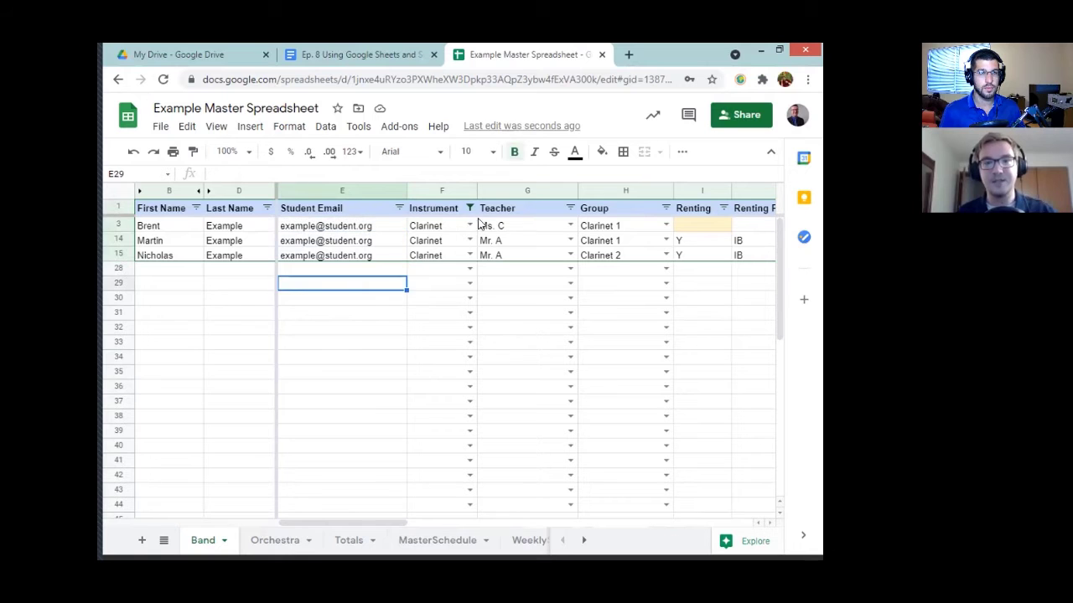
Restore all instruments in the Instrument column's filter so the full Band roster is included.
left_click(469, 208)
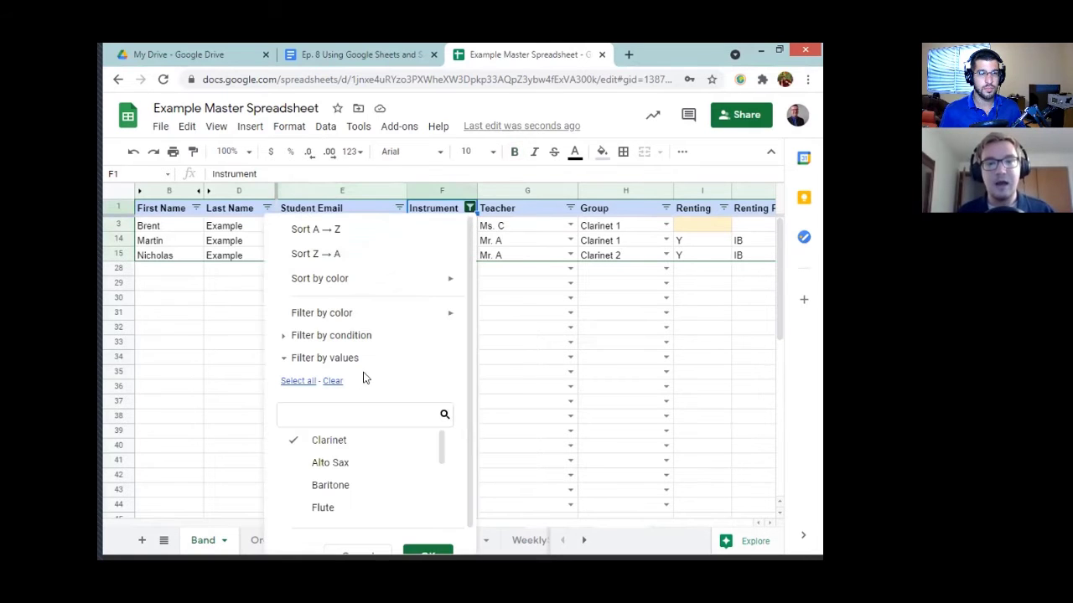
left_click(299, 380)
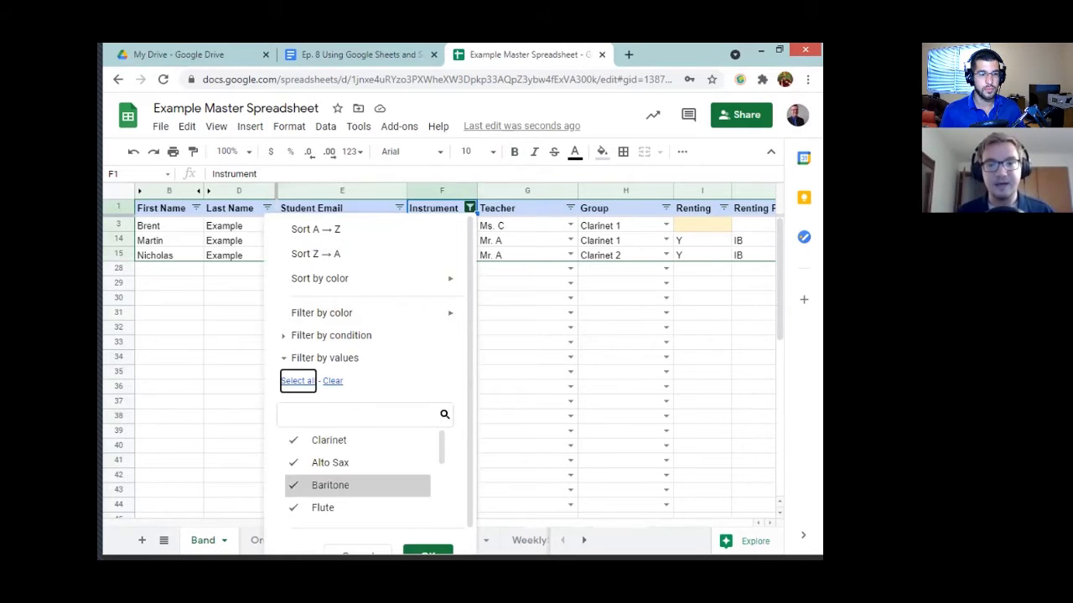
scroll(374, 383, "down", 2)
left_click(429, 540)
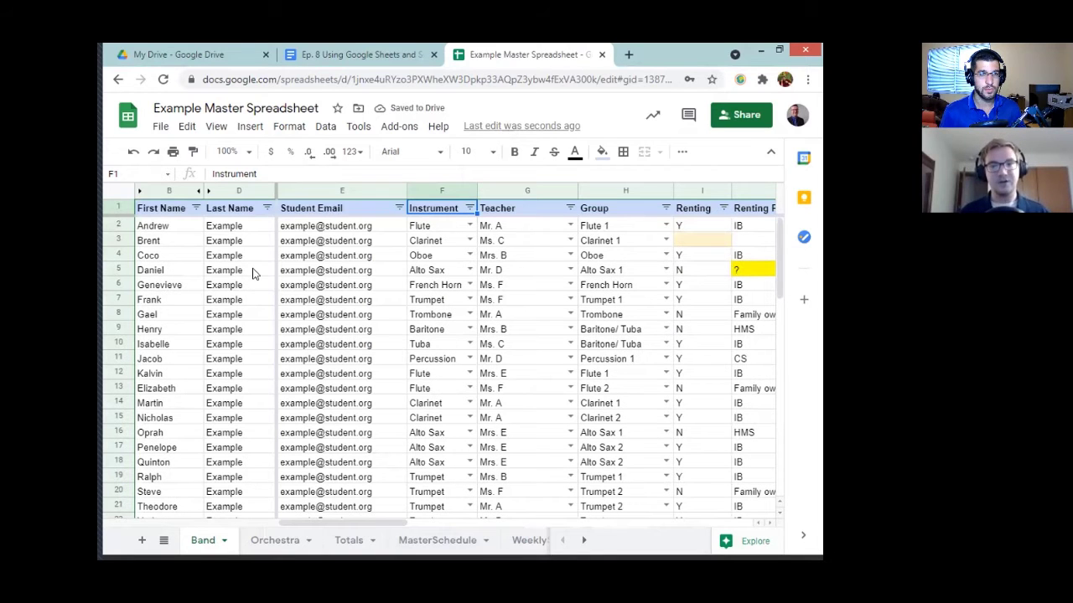
Filter the Band roster's Teacher column by value to show only Mr. A.
left_click(570, 208)
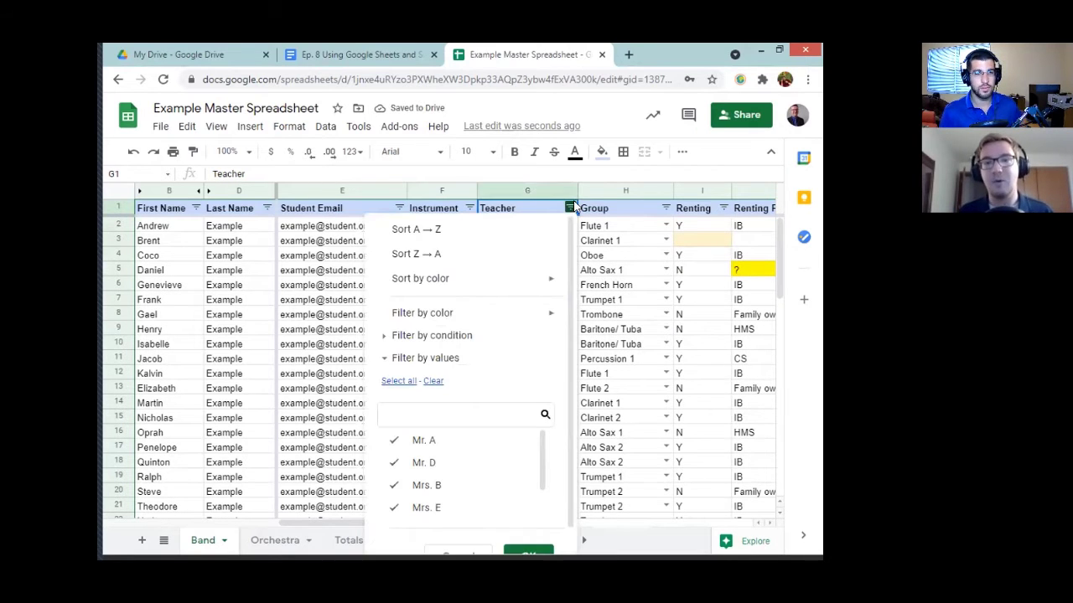
left_click(433, 380)
left_click(423, 439)
scroll(528, 503, "down", 1)
left_click(528, 540)
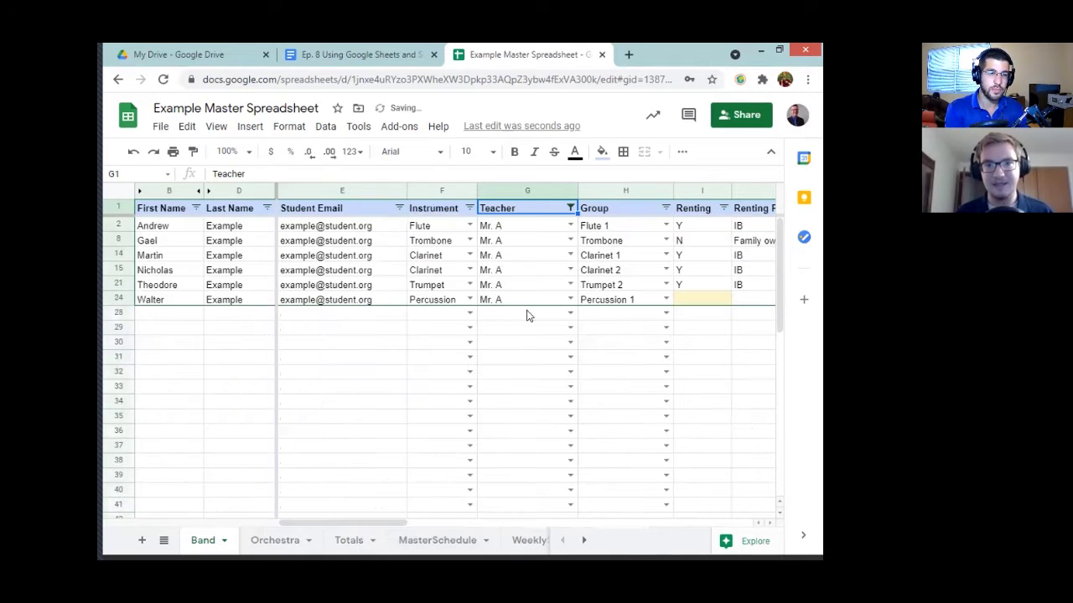
Narrow the filtered teacher's students to Percussion in the Instrument column, and restore all instruments and teachers.
left_click(470, 208)
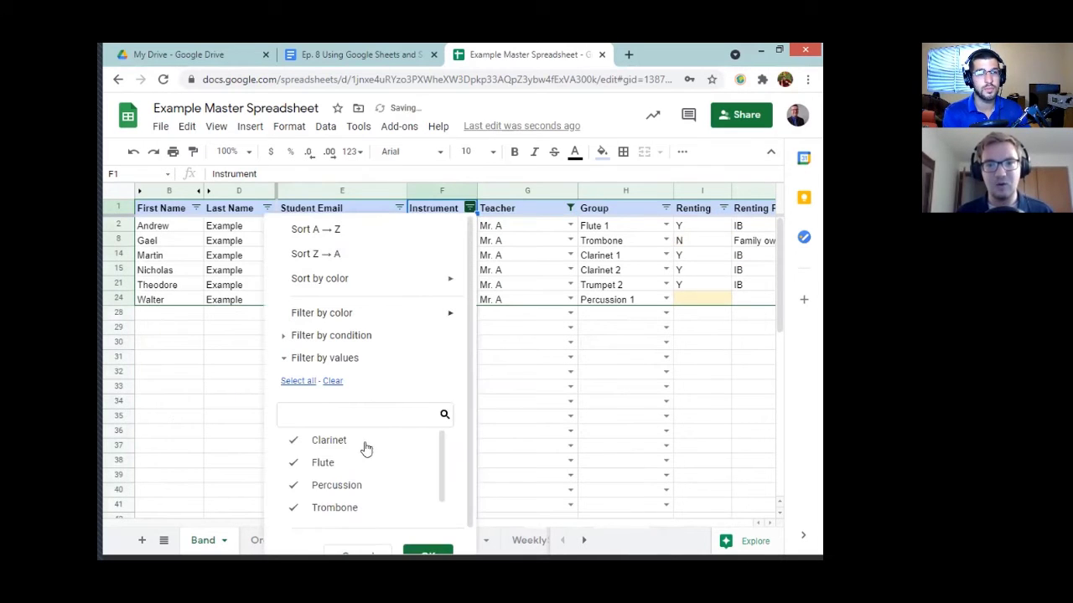
left_click(333, 381)
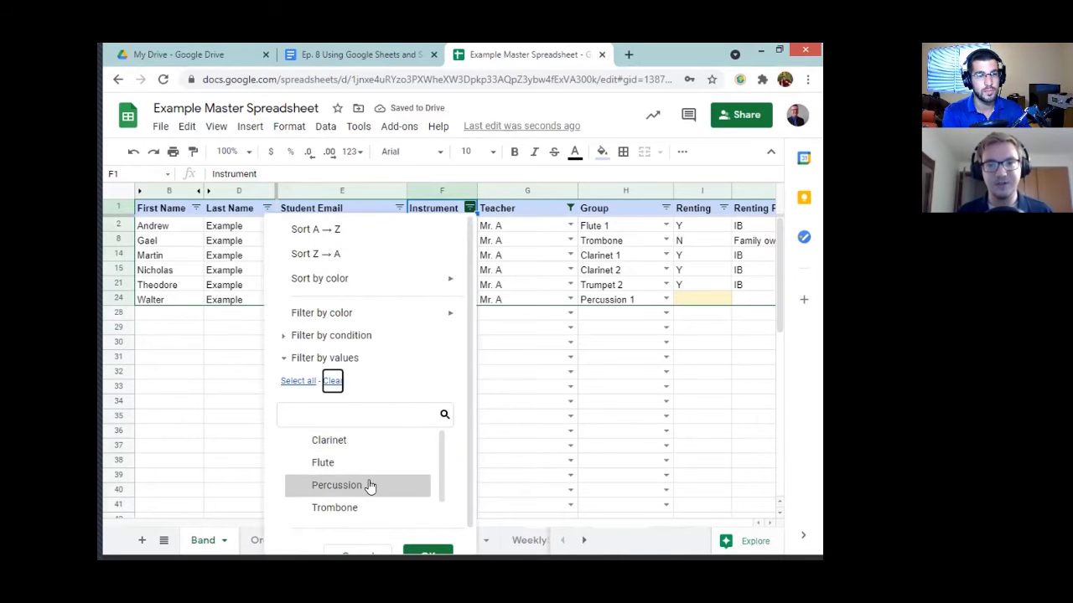
left_click(366, 485)
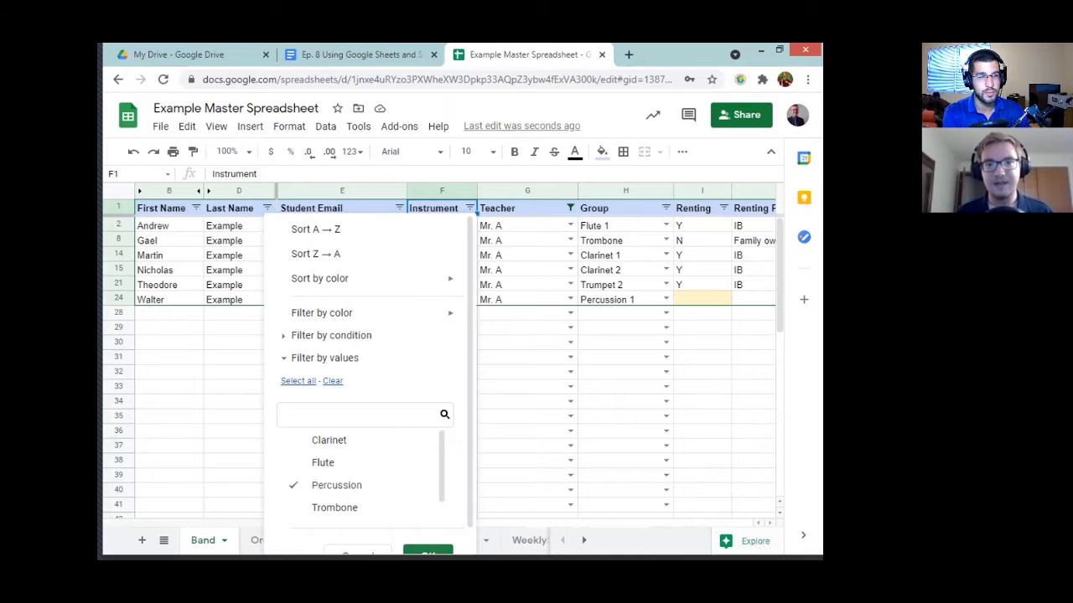
scroll(425, 470, "down", 1)
left_click(426, 541)
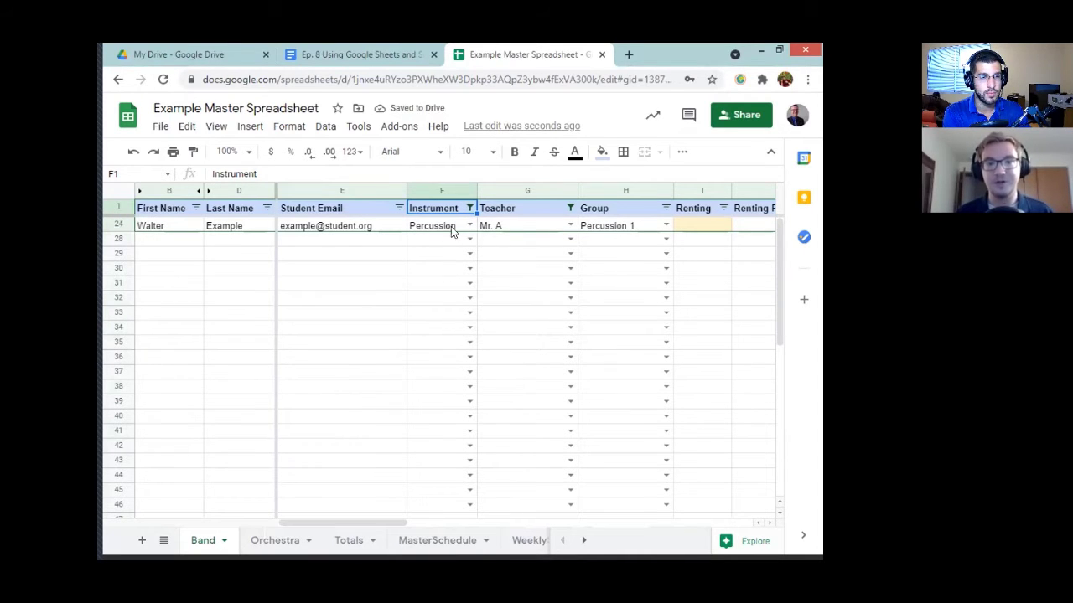
left_click(470, 208)
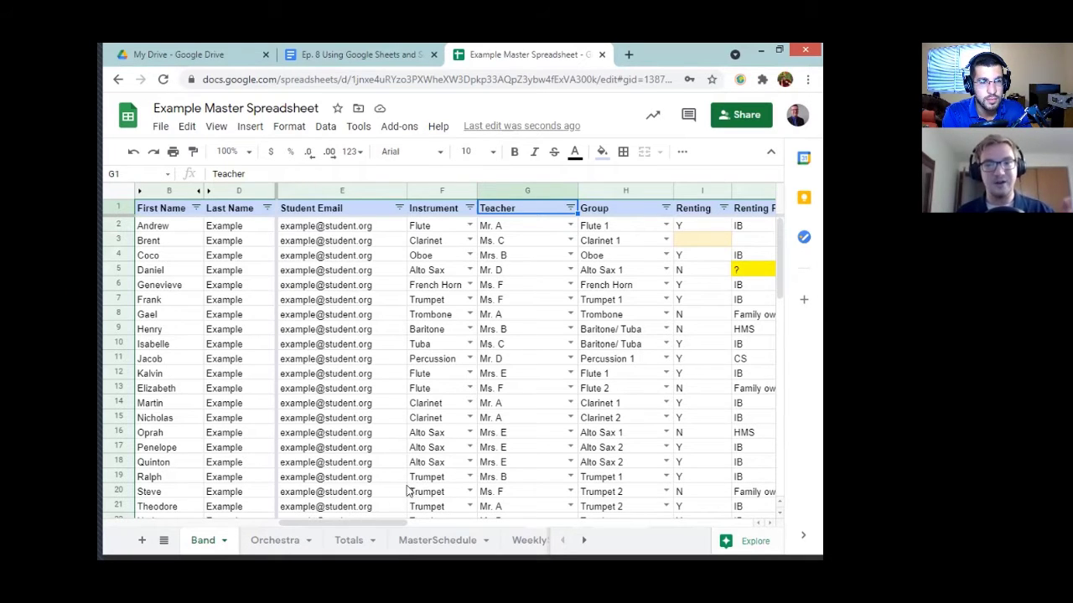
Open the conditional formatting rules, discard the new rule for G1, and open the Renting column's "Cell is empty" rule.
left_click_drag(411, 526, 435, 526)
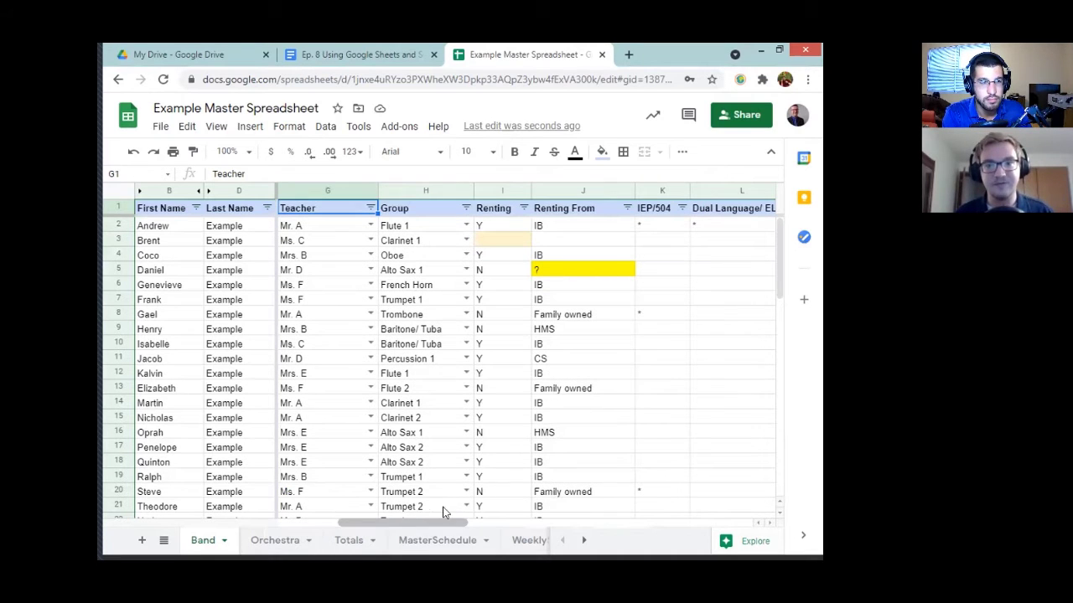
scroll(490, 490, "right", 2)
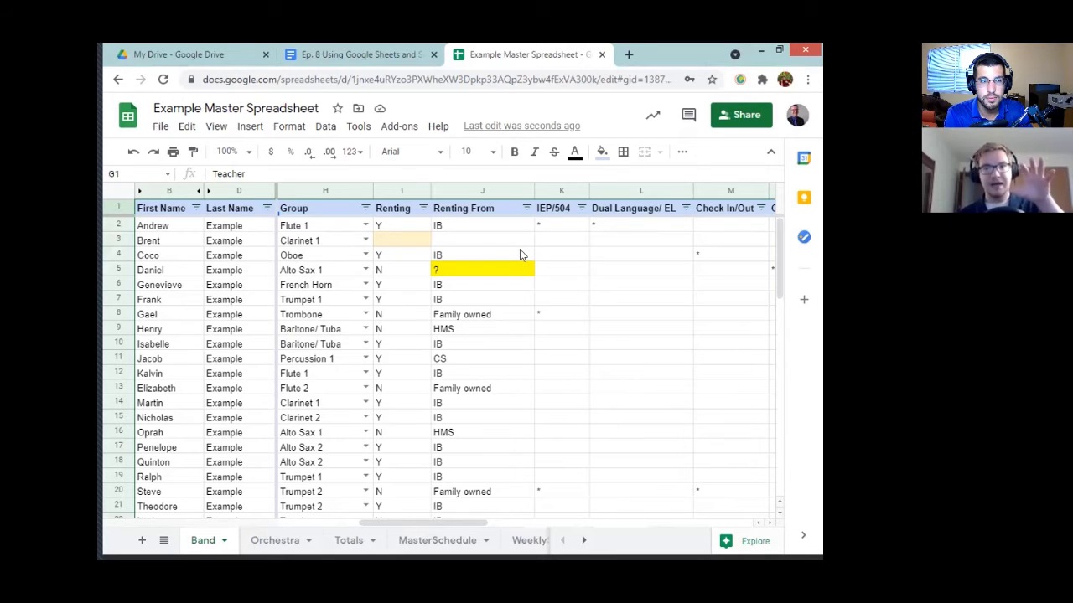
left_click(288, 127)
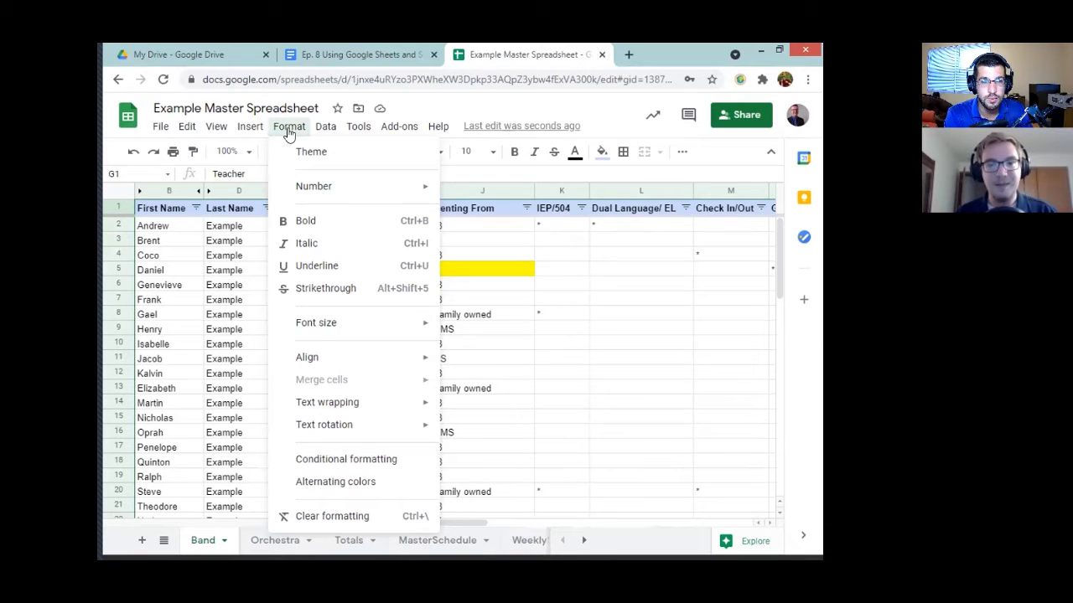
left_click(351, 460)
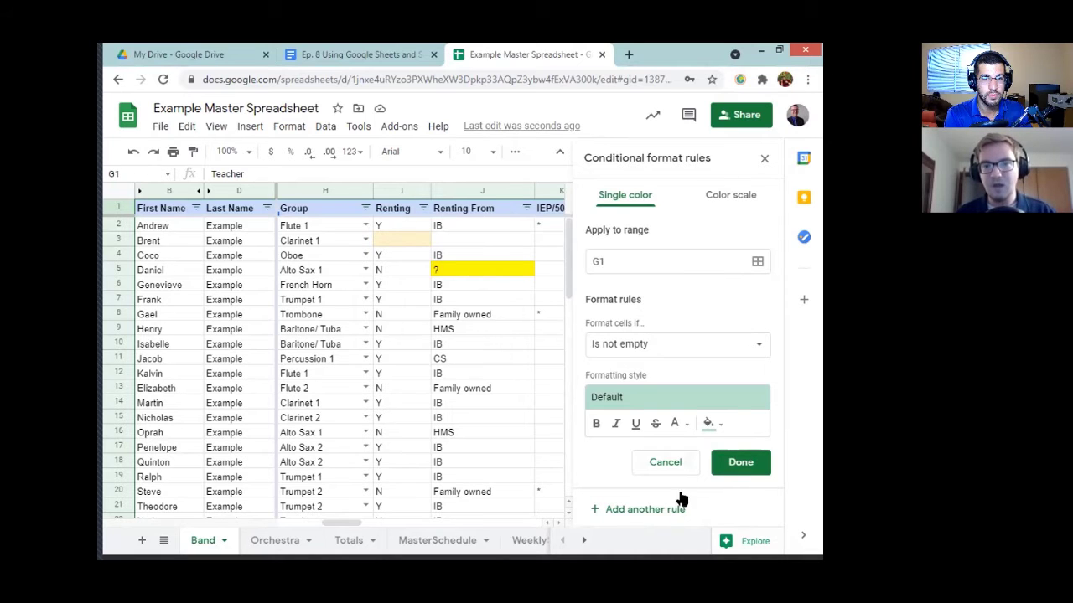
left_click(663, 463)
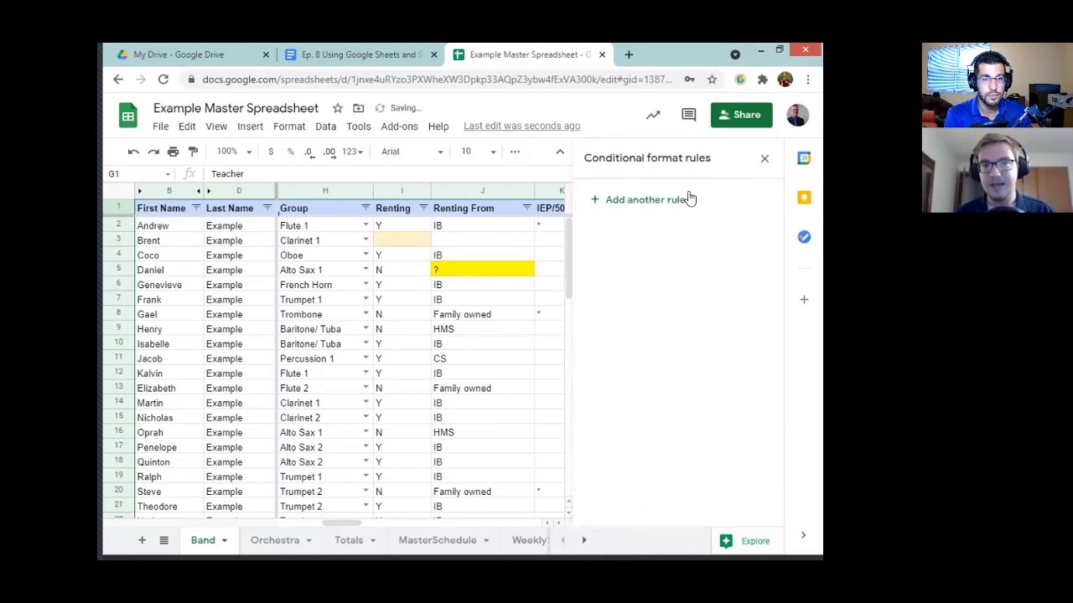
left_click(400, 191)
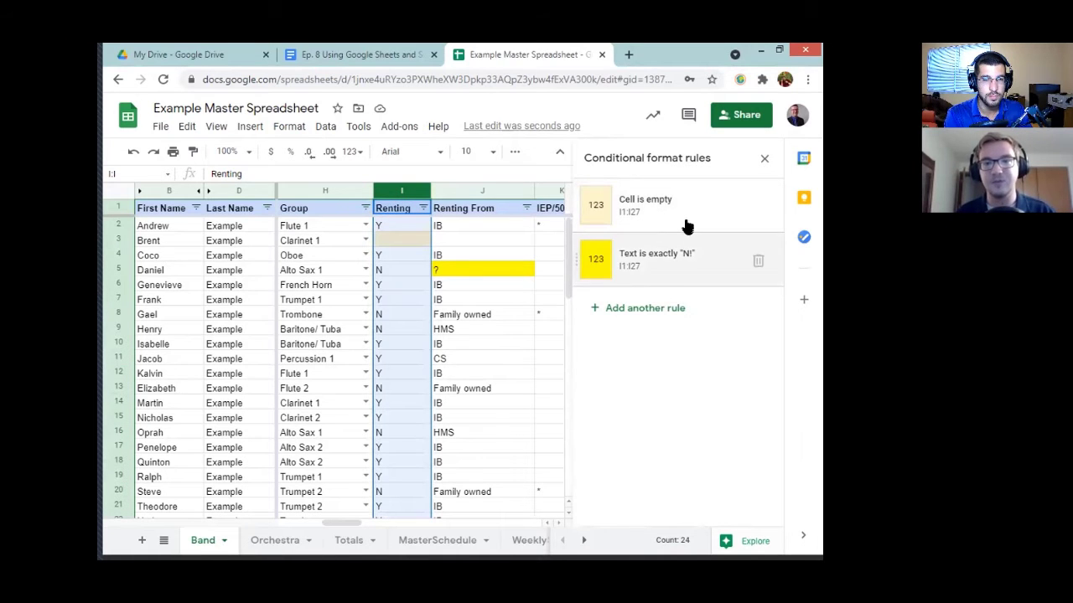
left_click(642, 220)
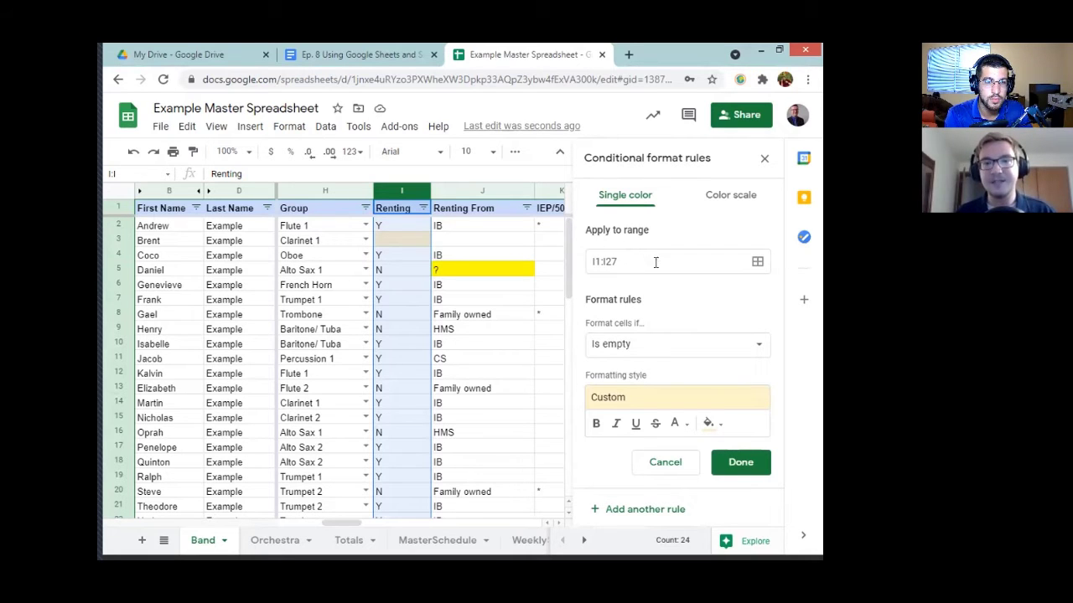
Reselect cells I1:I27 as the range the Renting column's empty-cell rule applies to.
left_click(758, 263)
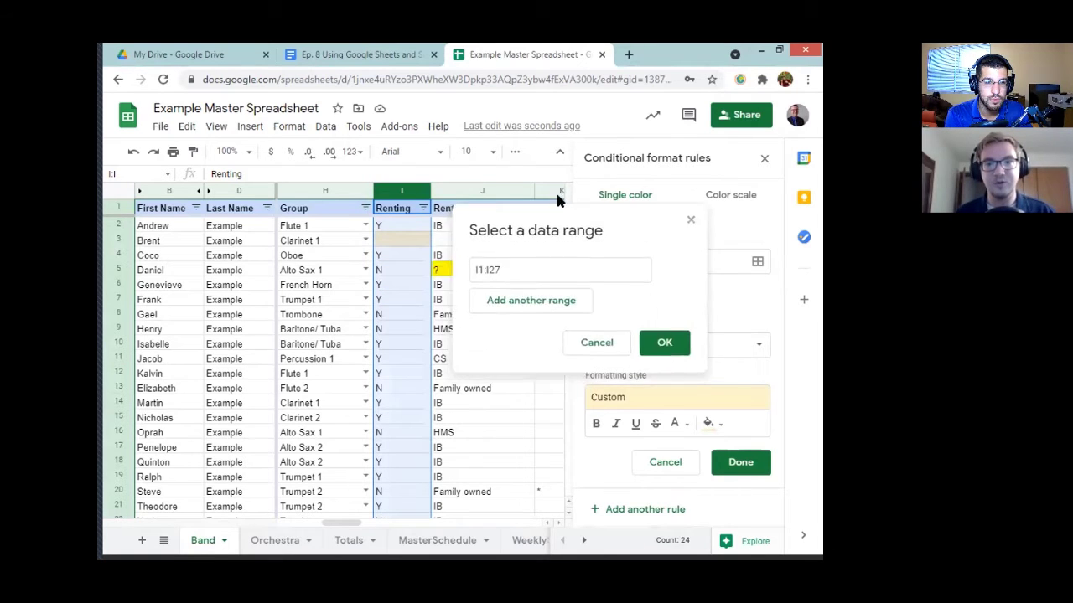
left_click(402, 225)
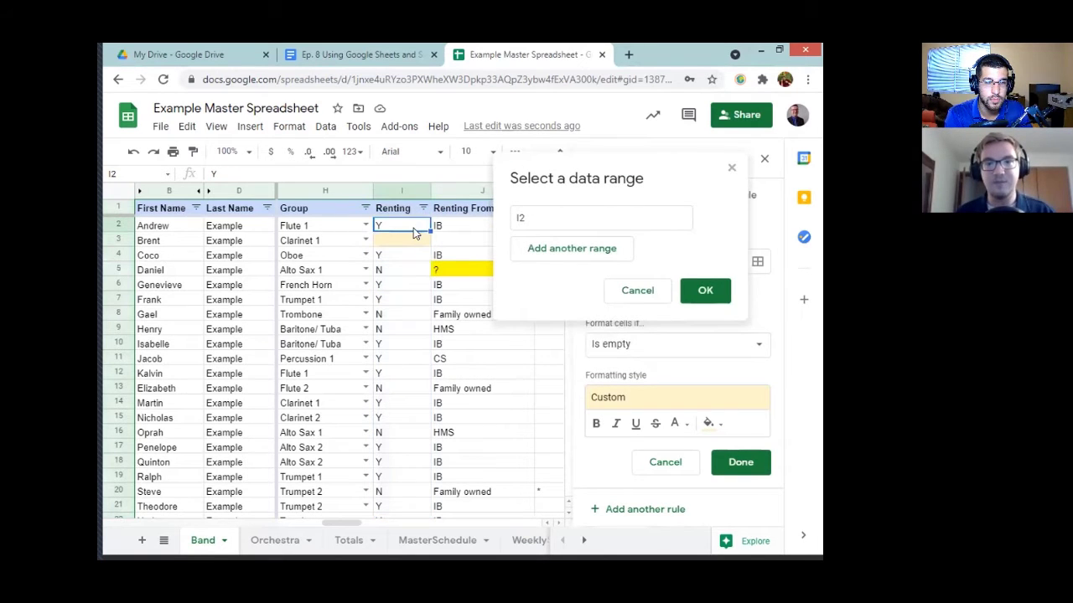
left_click(400, 189)
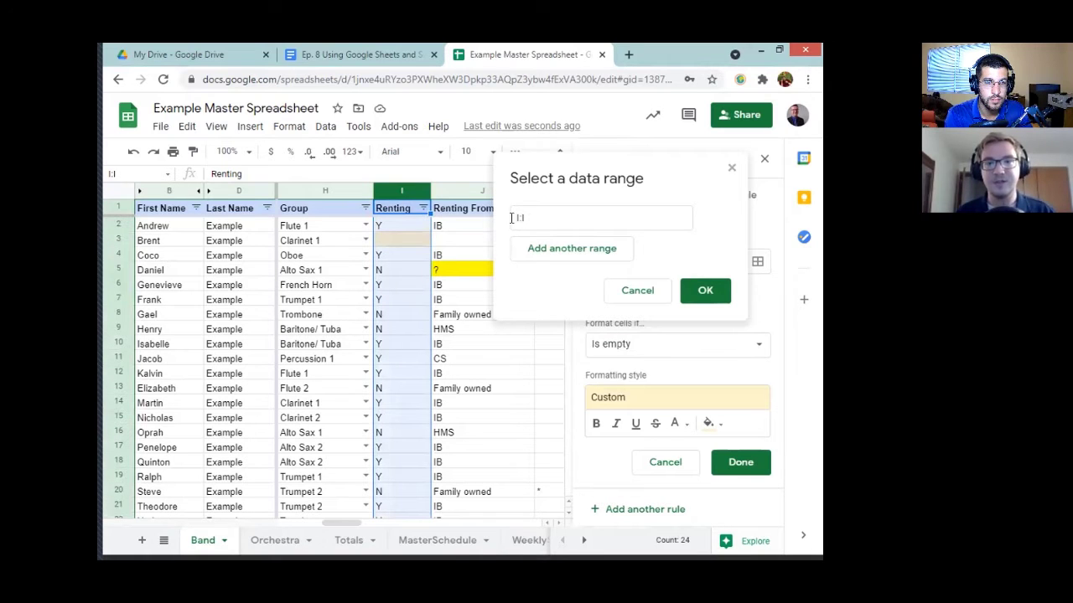
left_click(391, 213)
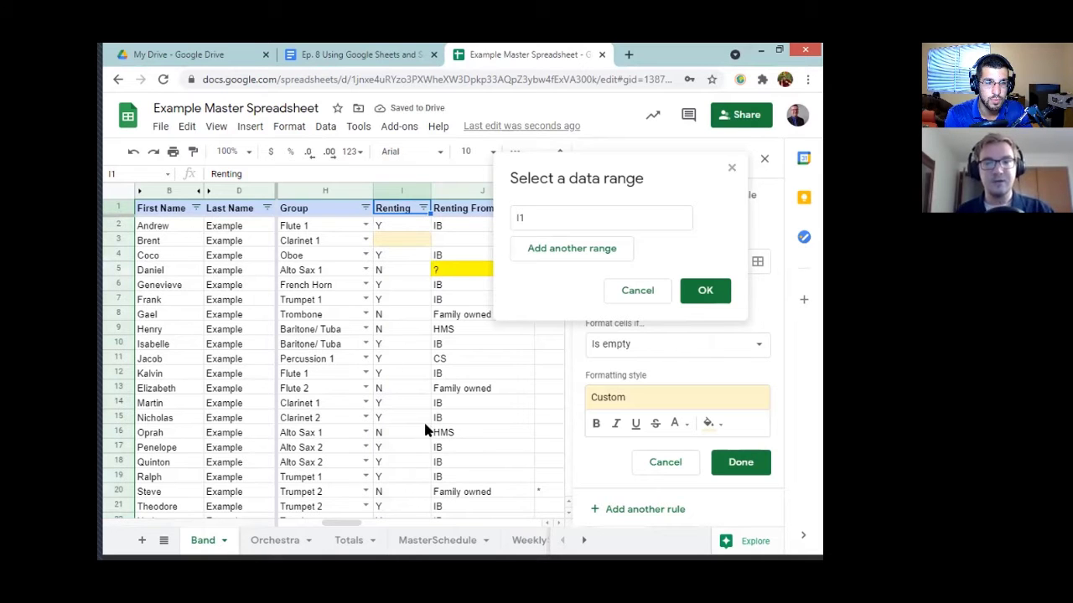
scroll(425, 430, "down", 5)
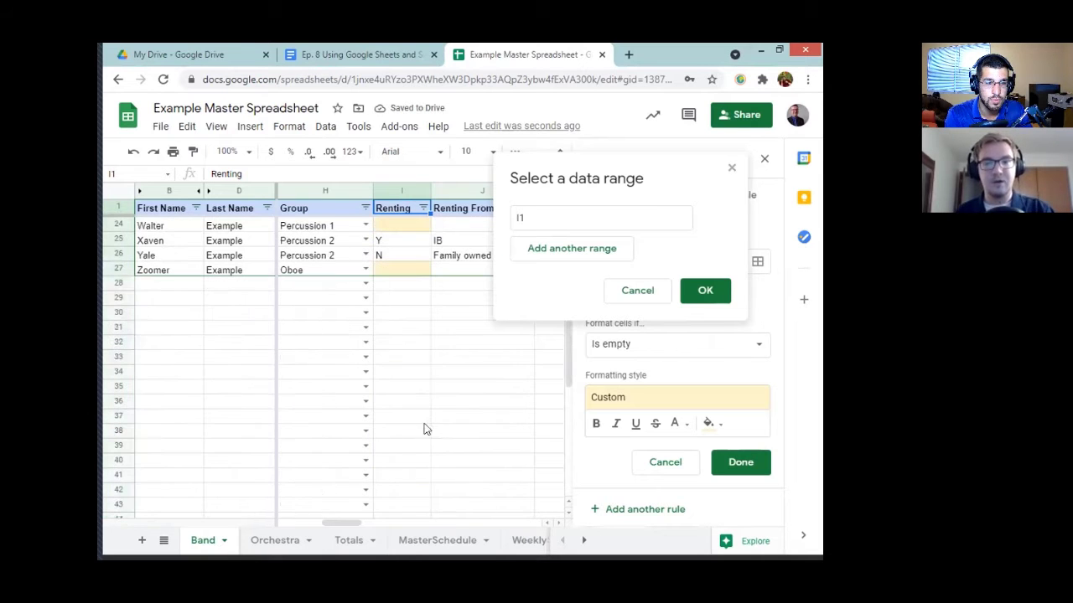
left_click(403, 275, "shift")
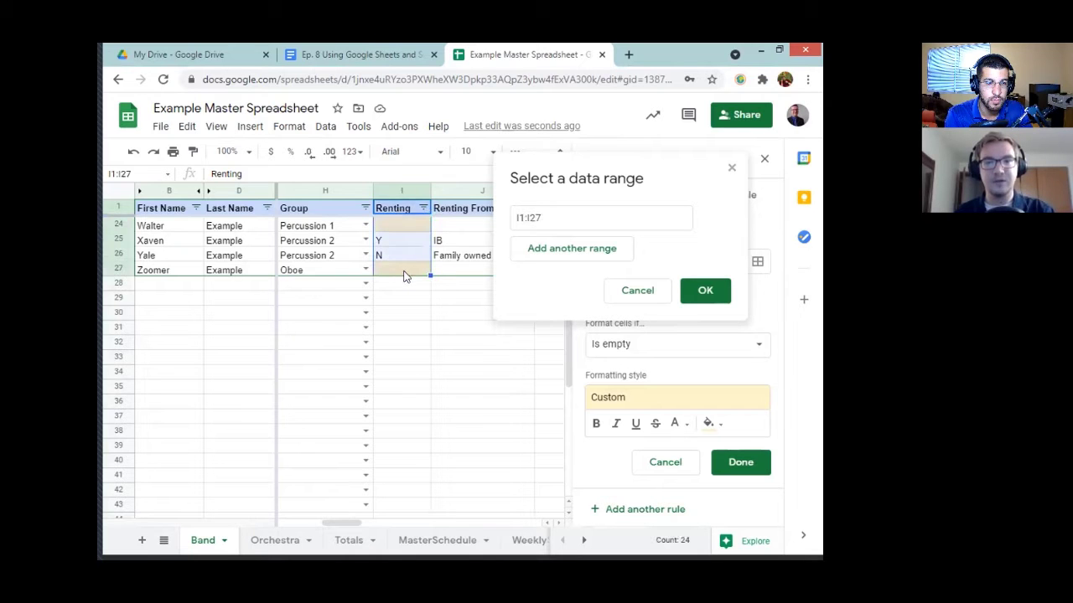
scroll(397, 363, "up", 5)
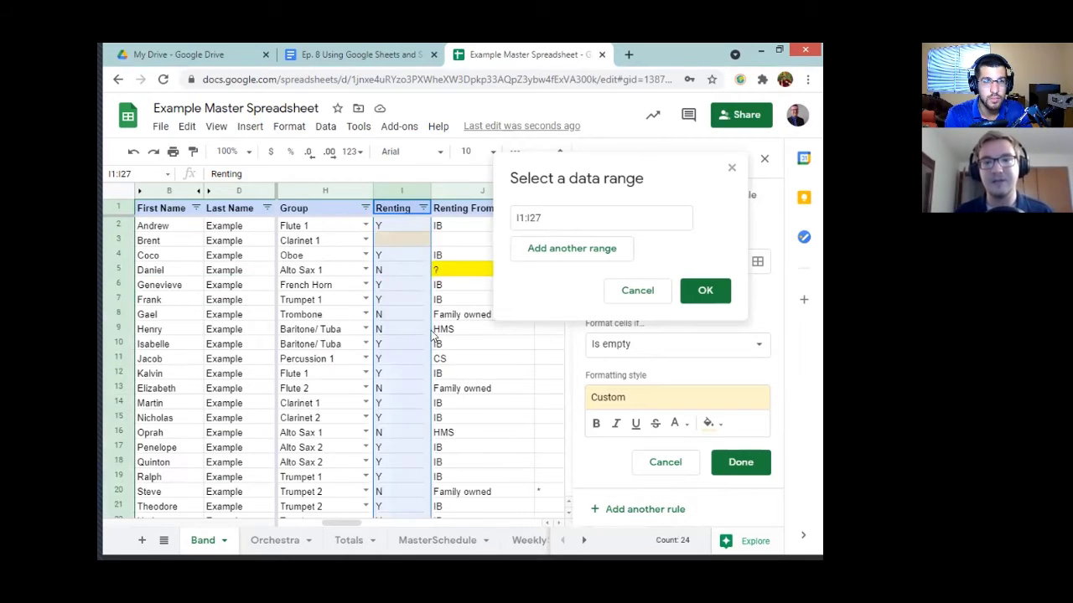
left_click(702, 290)
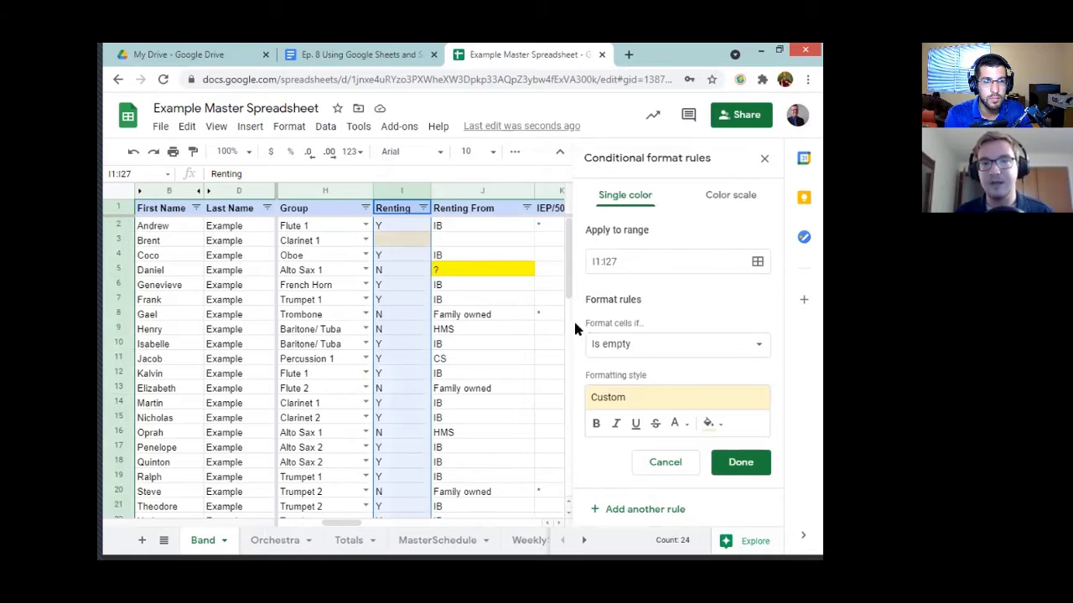
Examine the conditions available for formatting cells in the Renting column's empty-cell rule.
left_click(653, 345)
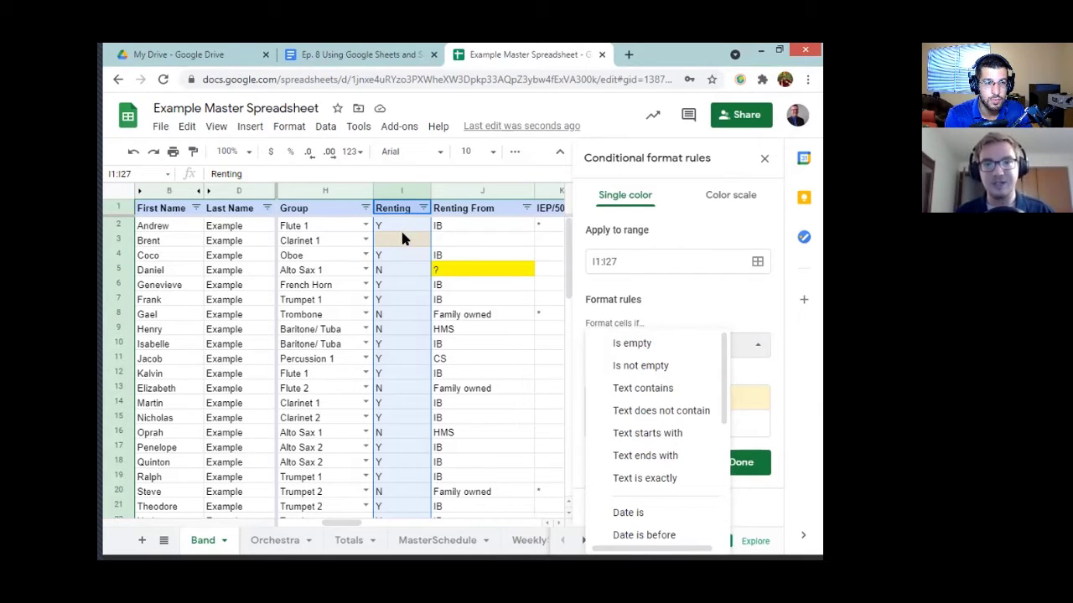
left_click(650, 343)
left_click(639, 356)
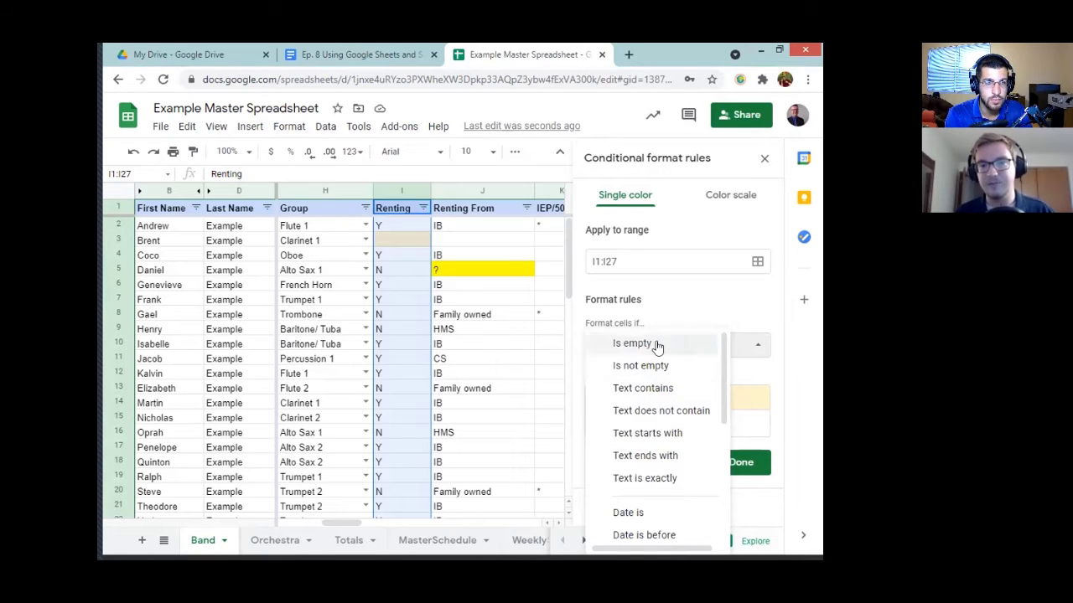
left_click_drag(721, 387, 726, 395)
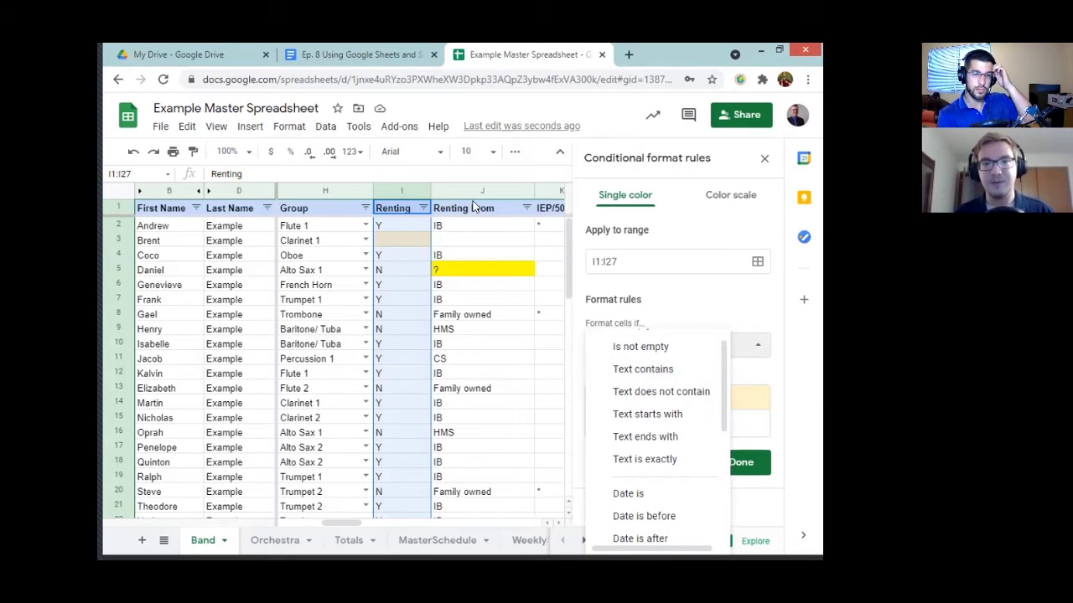
Leave the Renting rule and review the Renting From column's rule for text that is exactly "?".
left_click(470, 191)
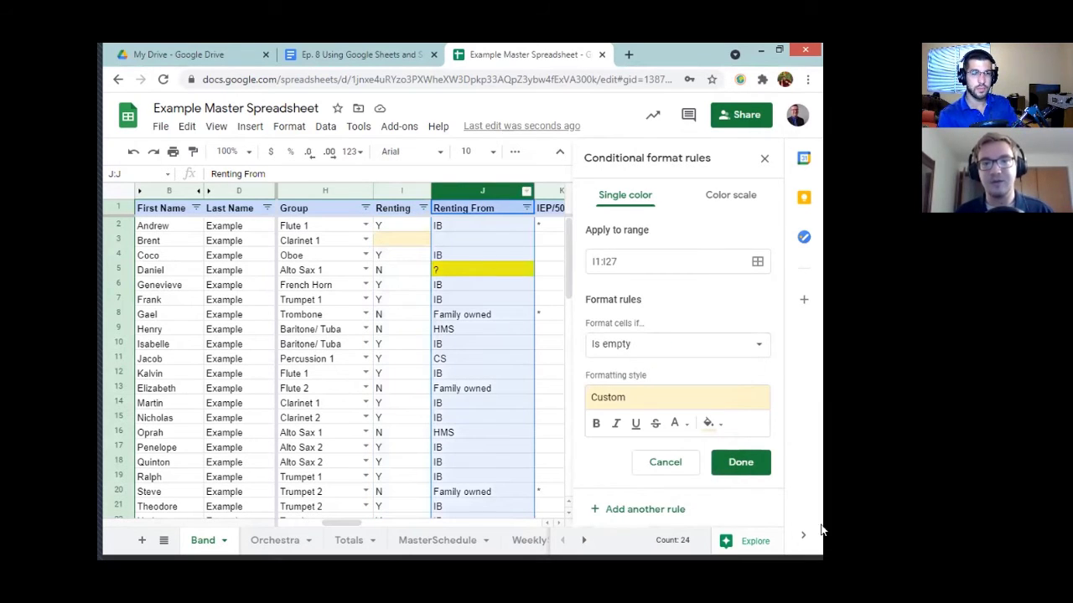
left_click(665, 462)
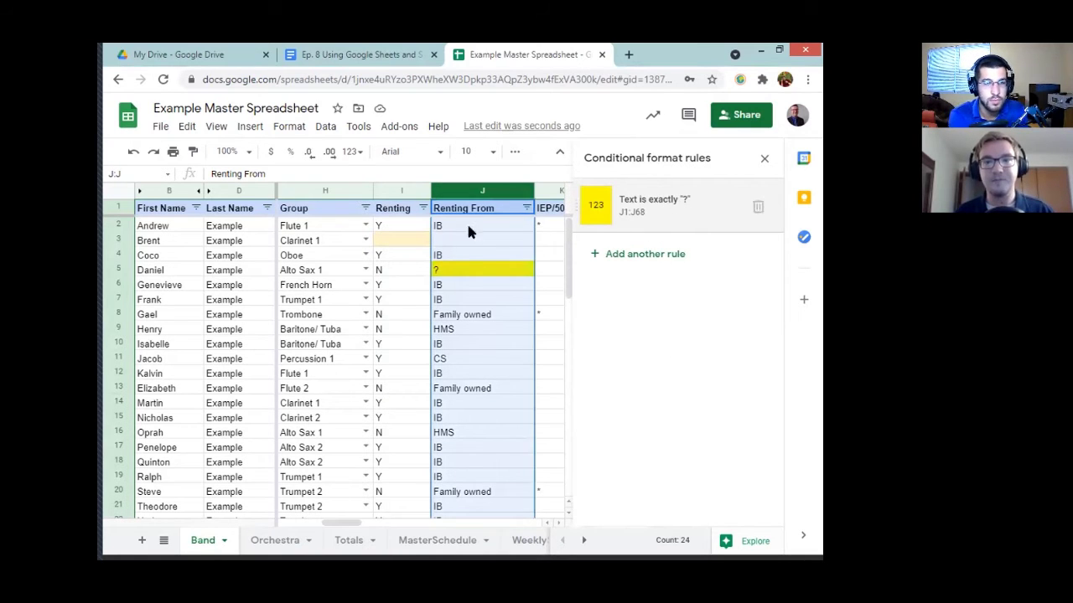
left_click(644, 217)
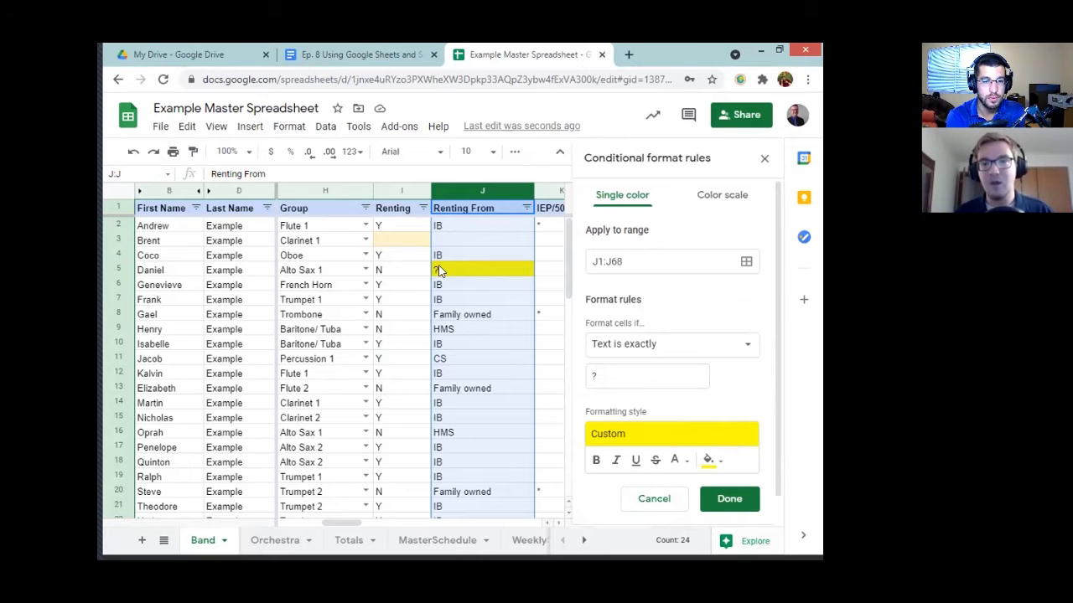
left_click(737, 500)
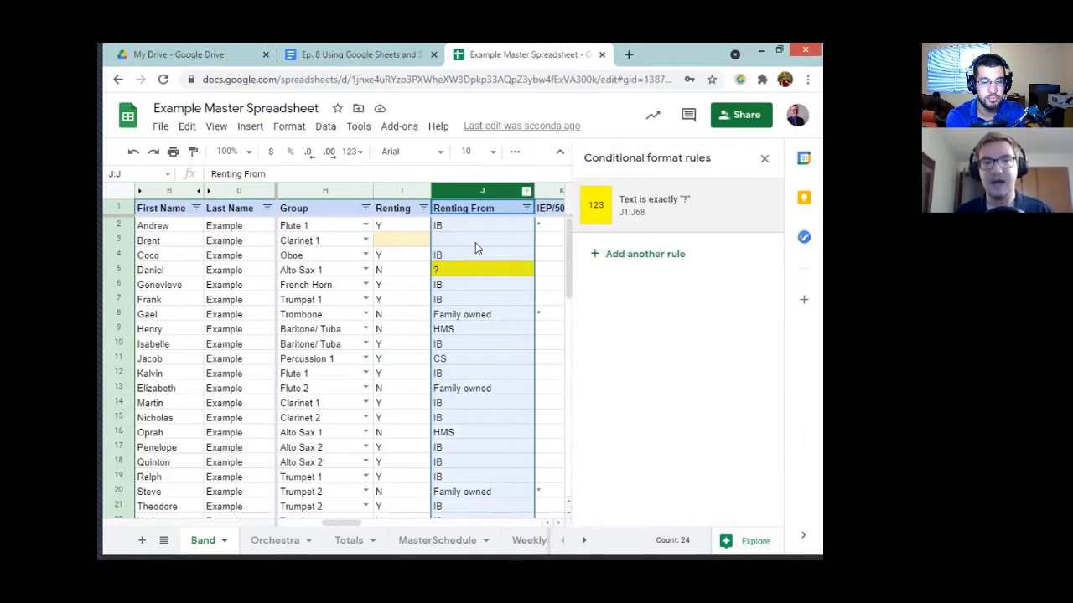
List the conditional format rules of the whole Band sheet, start another rule for A1:W68, and discard it.
left_click(120, 199)
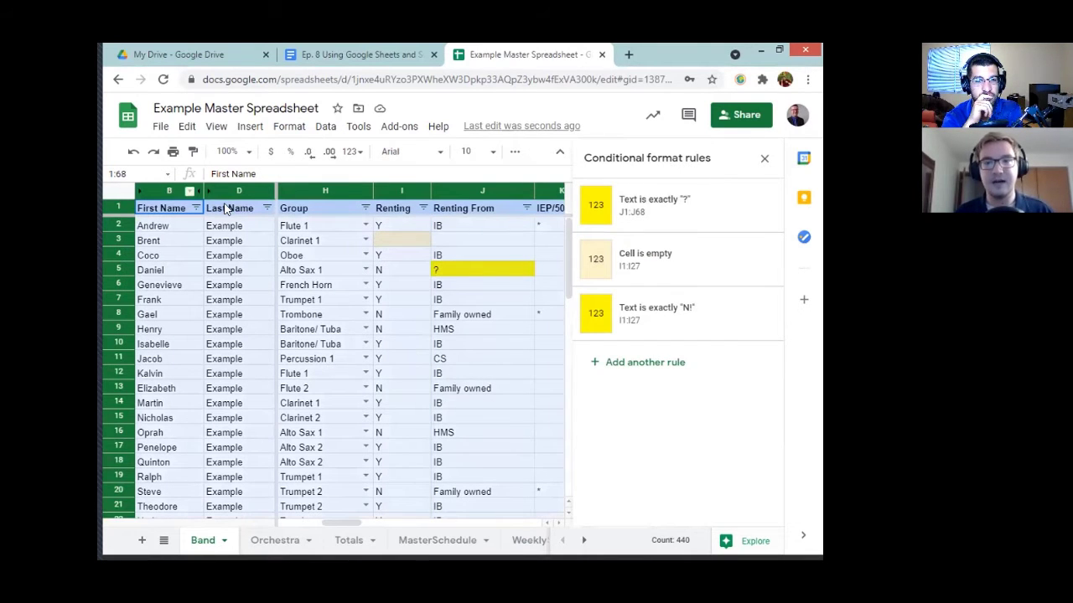
left_click(639, 360)
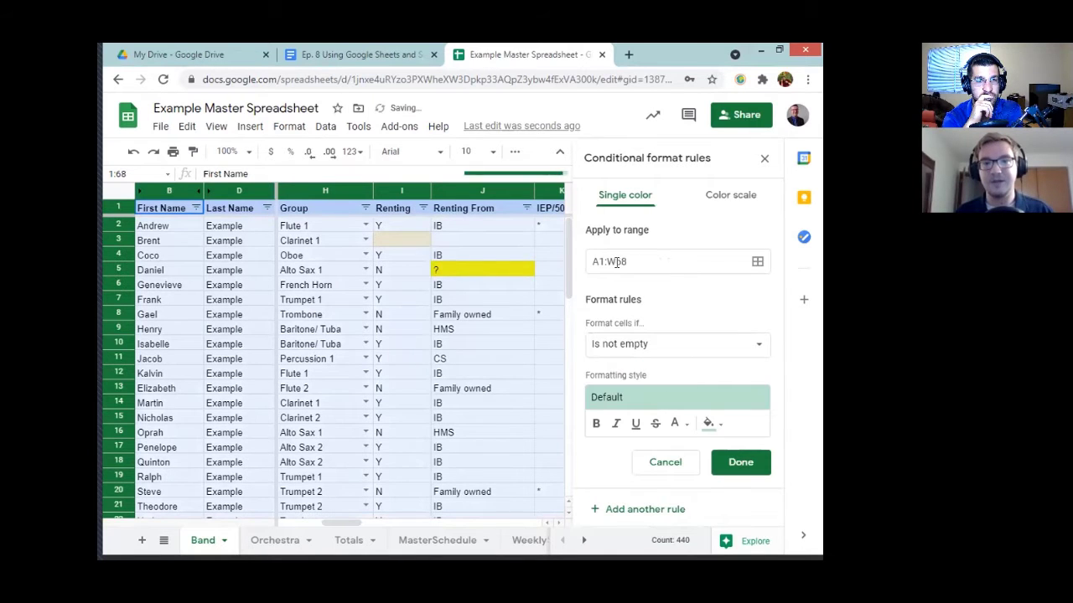
left_click(666, 461)
left_click(763, 159)
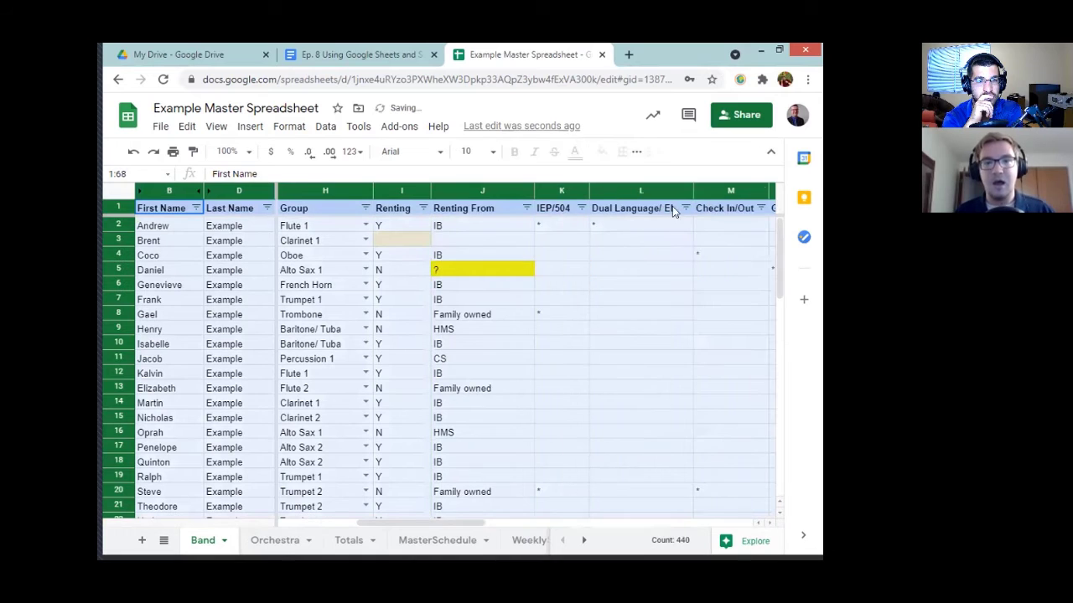
left_click(584, 334)
Show the instrument choices in cell F2's dropdown and compare them with the Instrument column's filter options.
left_click_drag(443, 524, 419, 525)
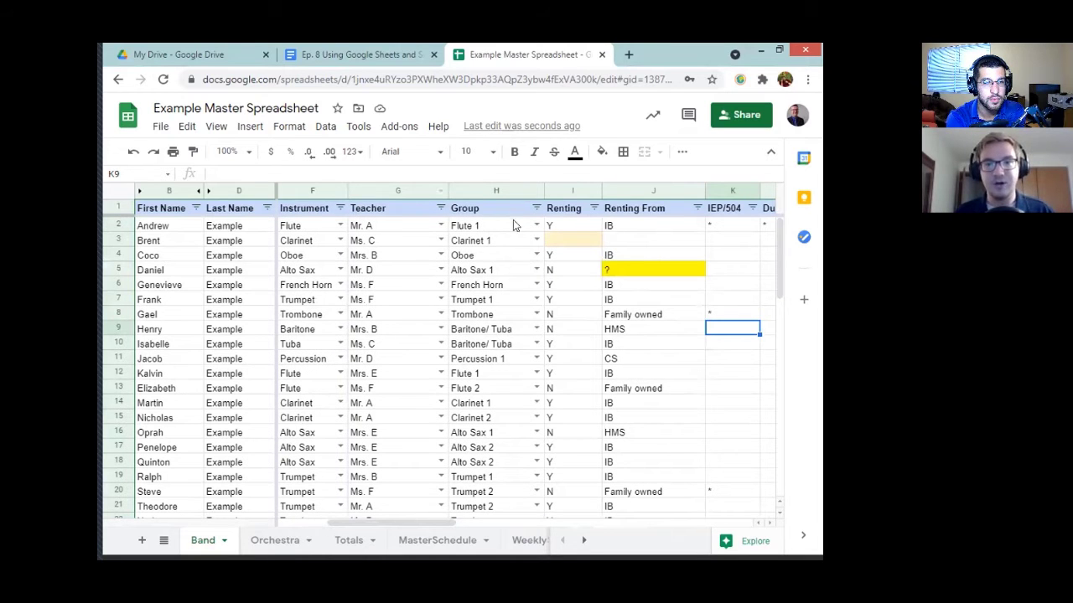
left_click(340, 226)
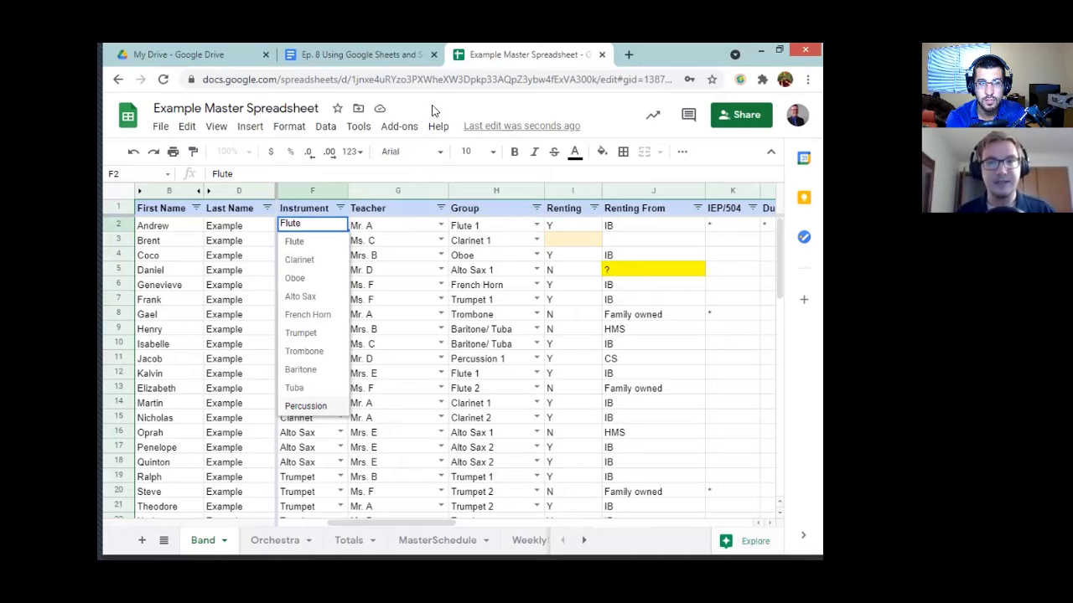
left_click(340, 208)
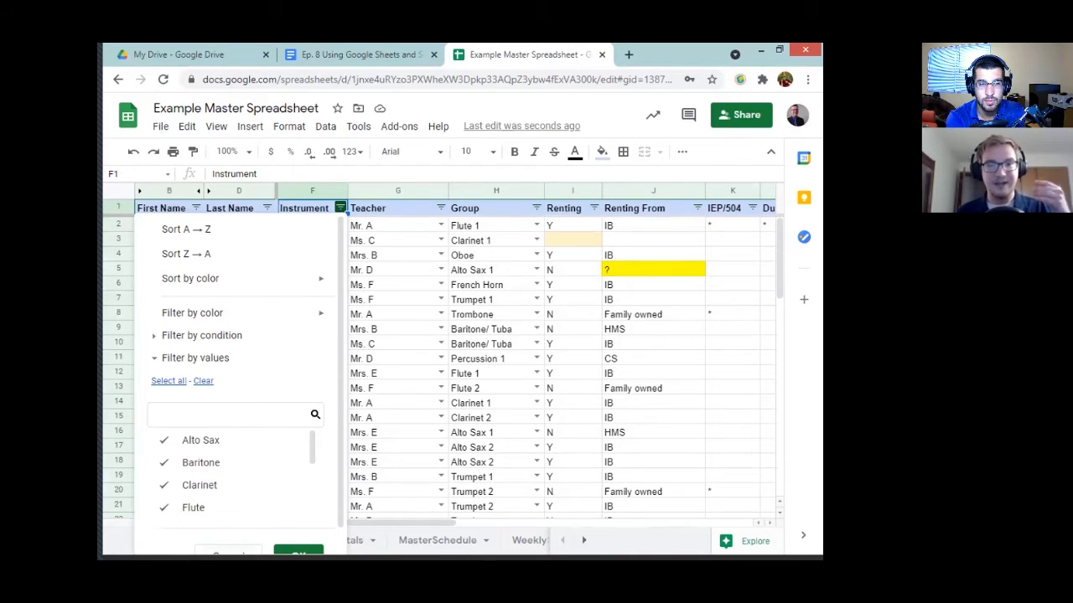
left_click(298, 555)
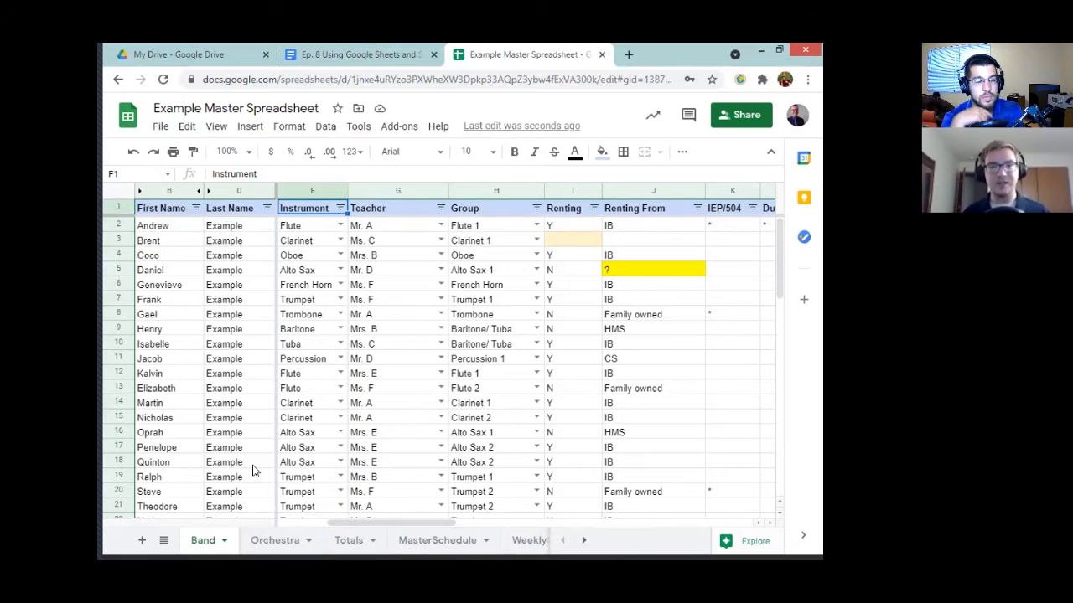
Open the data validation settings of cell F2 in the Instrument column.
left_click(341, 225)
left_click(320, 134)
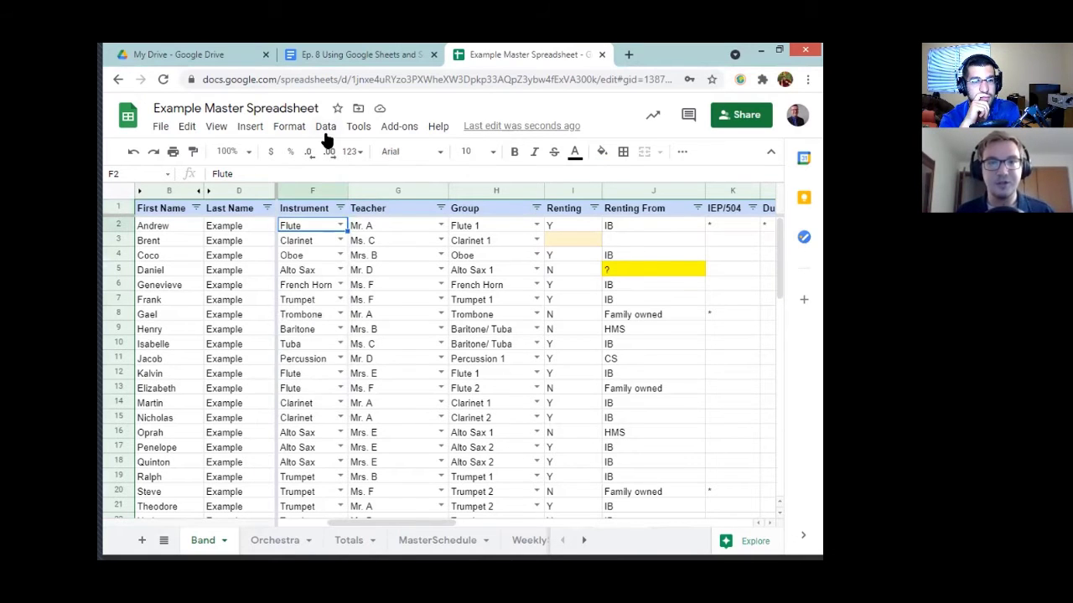
left_click(323, 128)
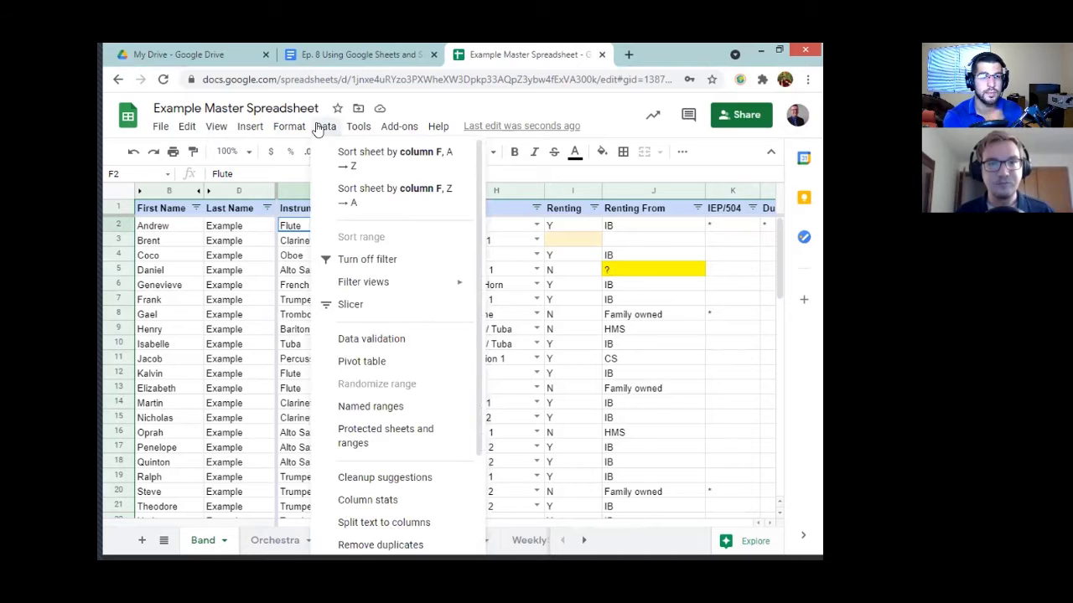
mouse_move(245, 132)
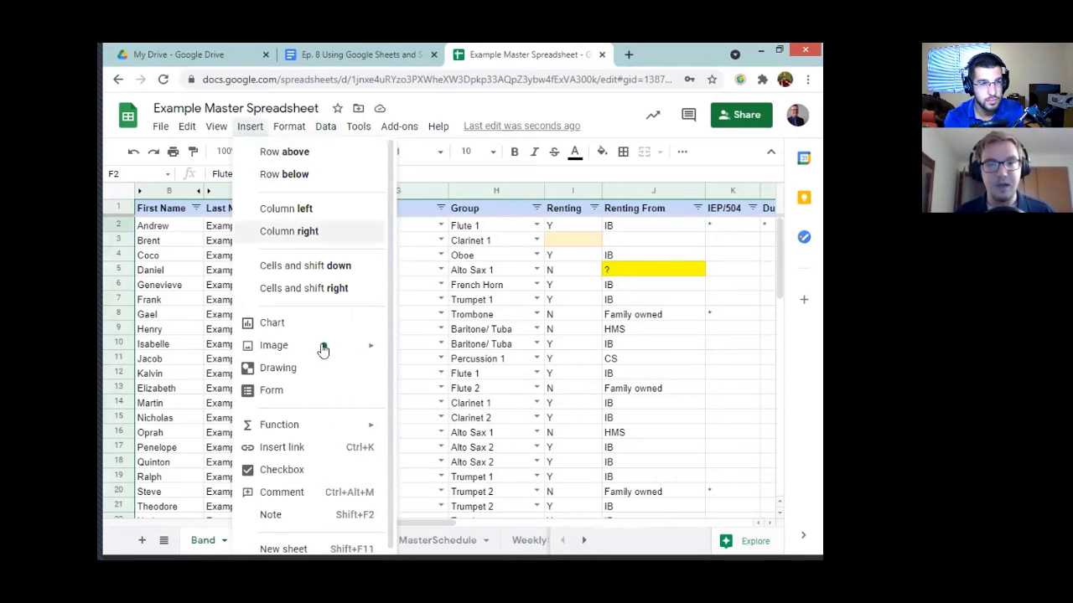
left_click(289, 130)
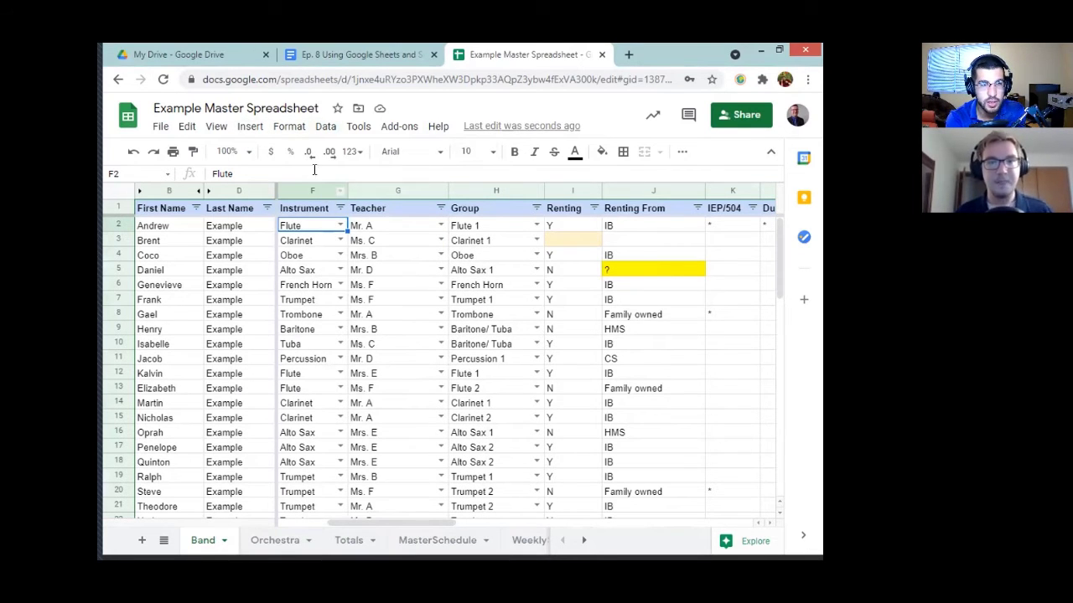
left_click(325, 126)
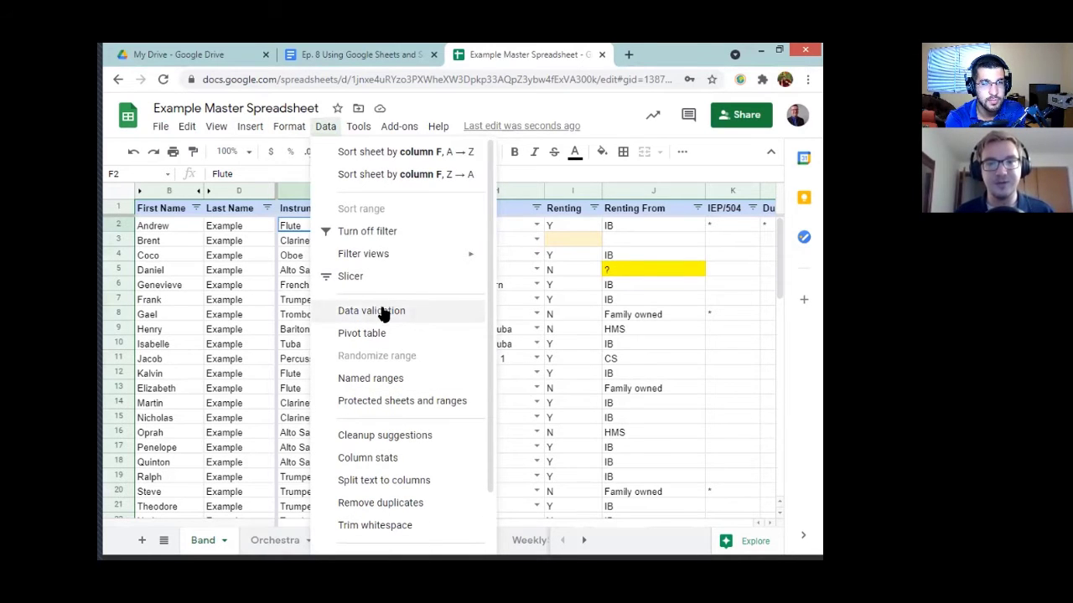
left_click(395, 313)
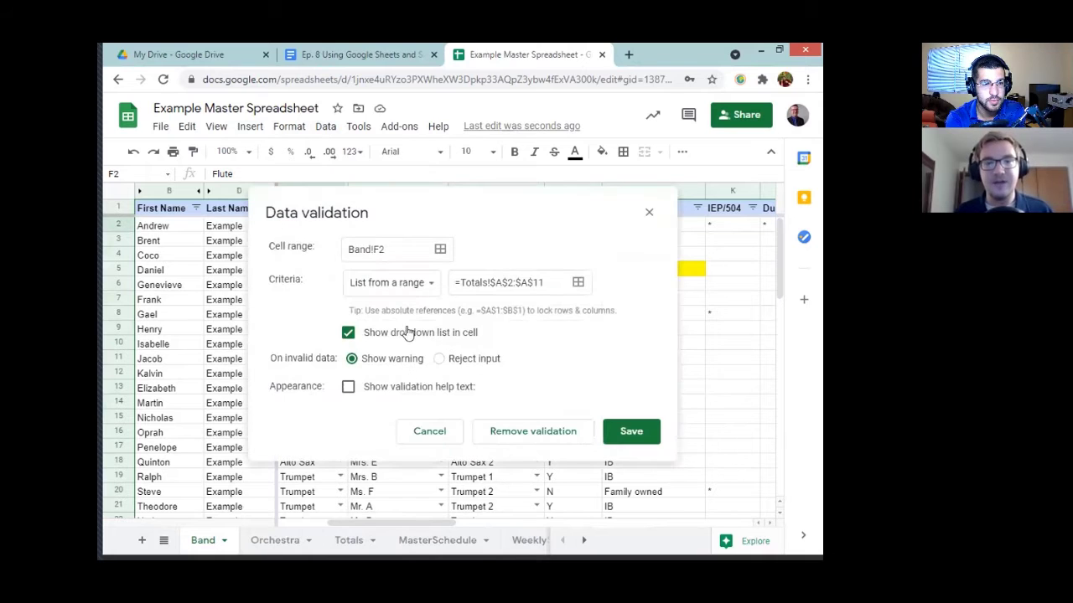
Move the data validation dialog clear of the Instrument column and point out the whole column and its header cell.
left_click_drag(418, 211, 561, 174)
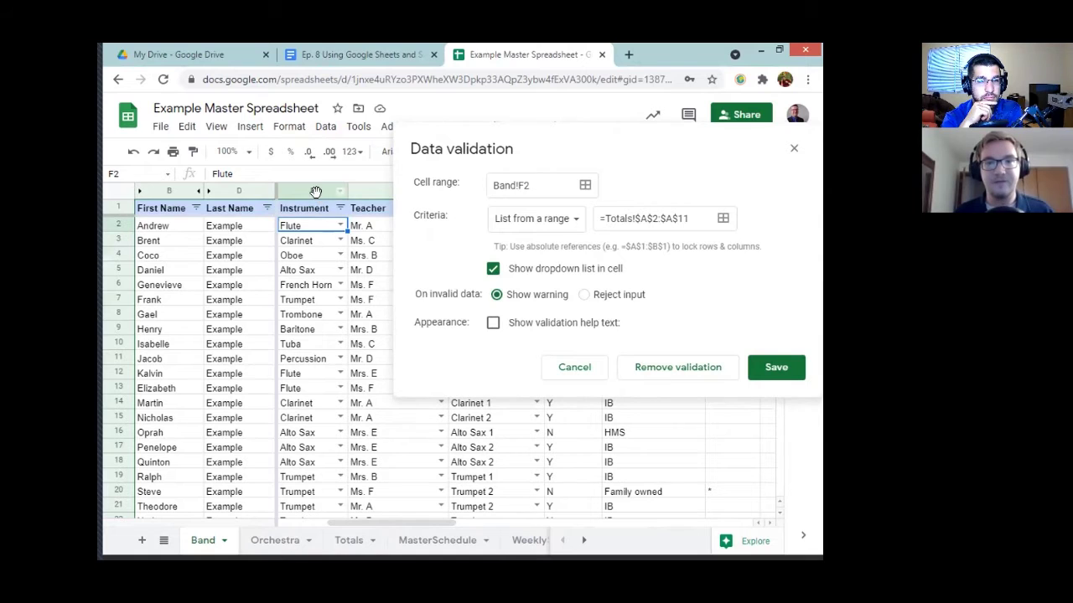
left_click(314, 191)
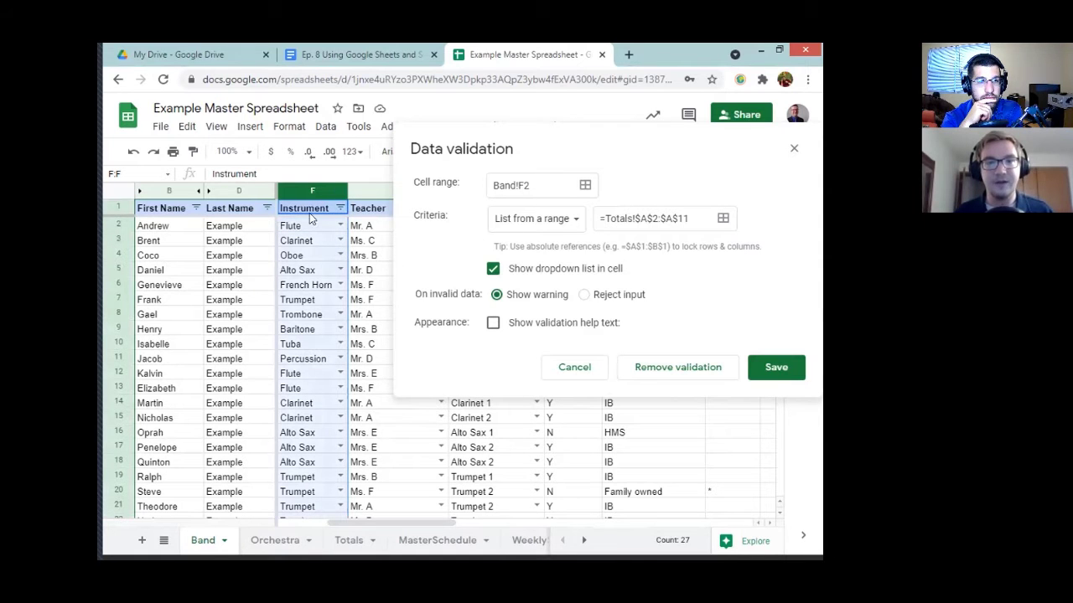
scroll(357, 306, "down", 4)
scroll(357, 306, "up", 4)
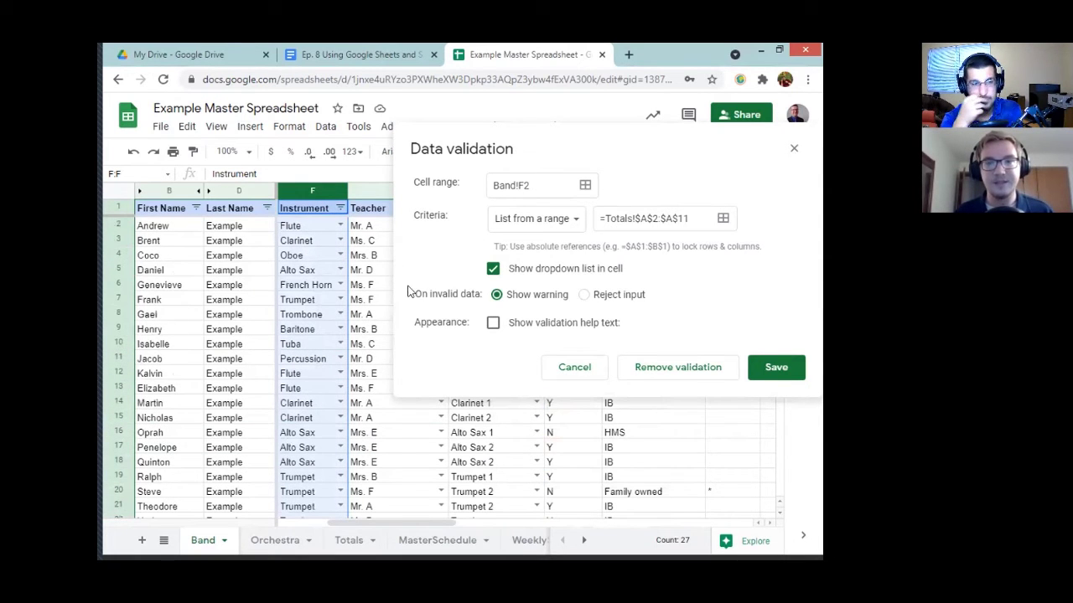
left_click(312, 208)
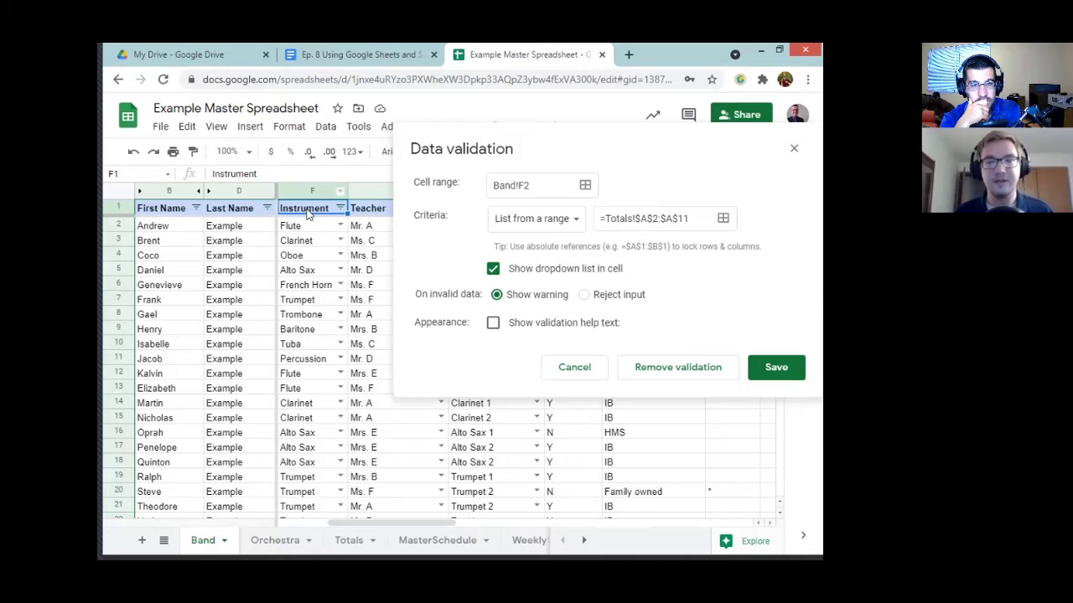
Select the filled Instrument cells F2:F27 on the Band sheet while the validation settings stay open.
left_click(317, 232)
scroll(317, 232, "down", 4)
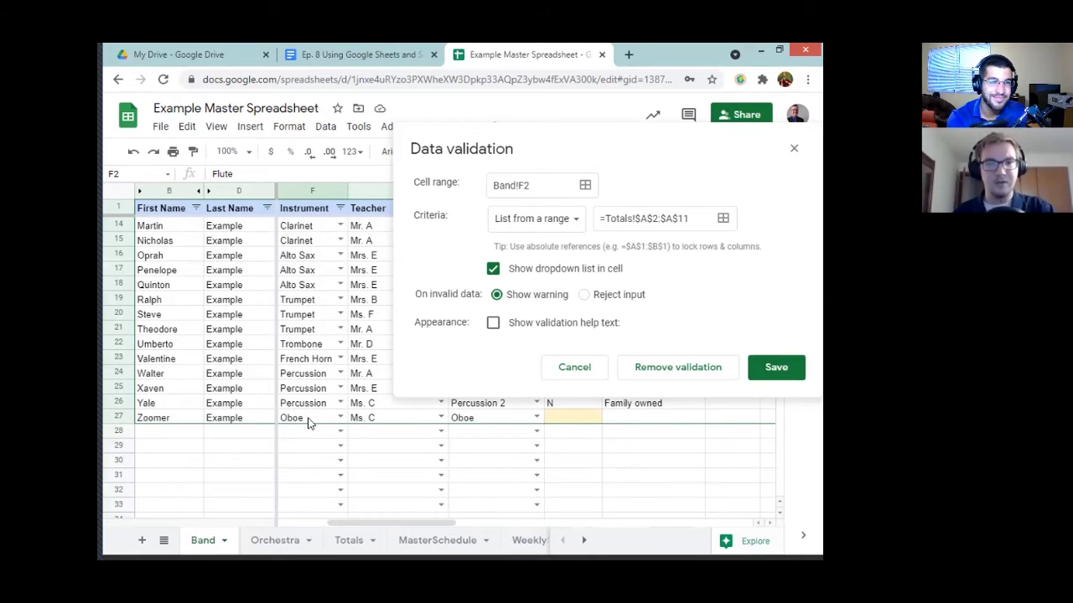
scroll(312, 372, "up", 4)
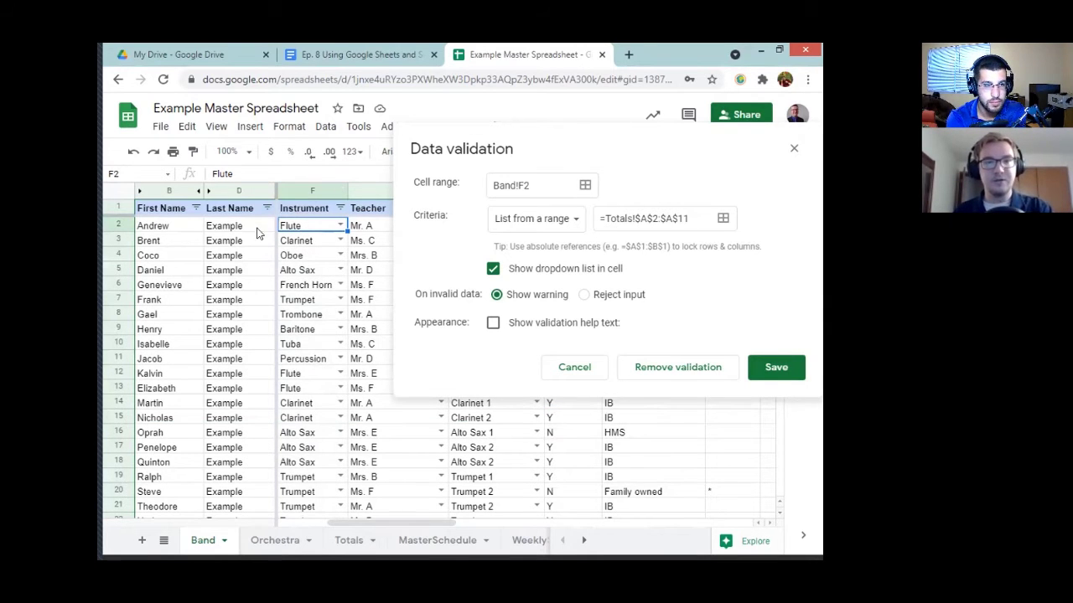
scroll(309, 363, "down", 6)
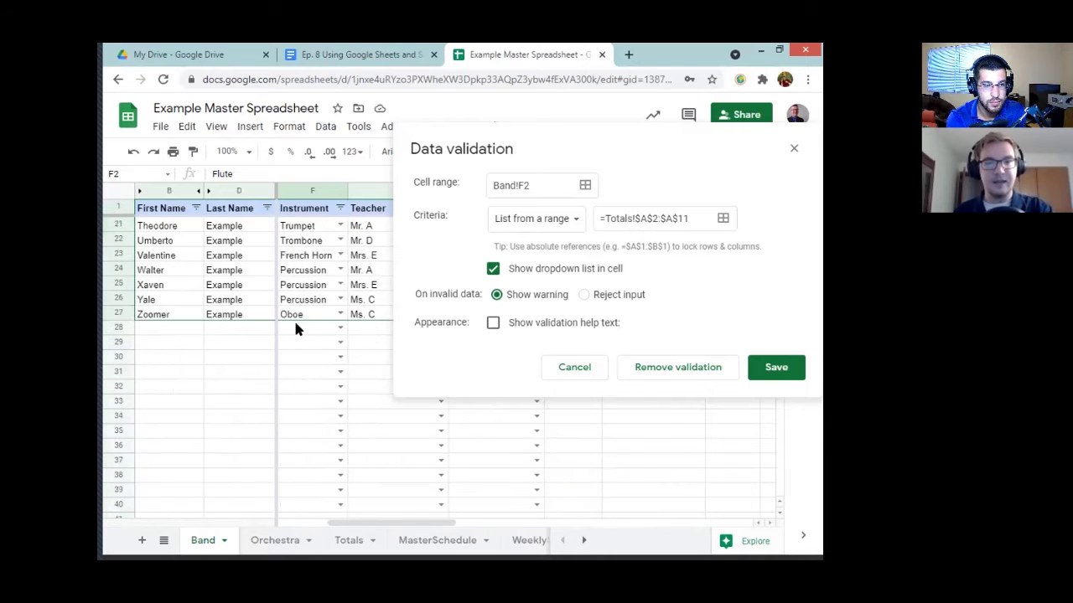
left_click(301, 314, "shift")
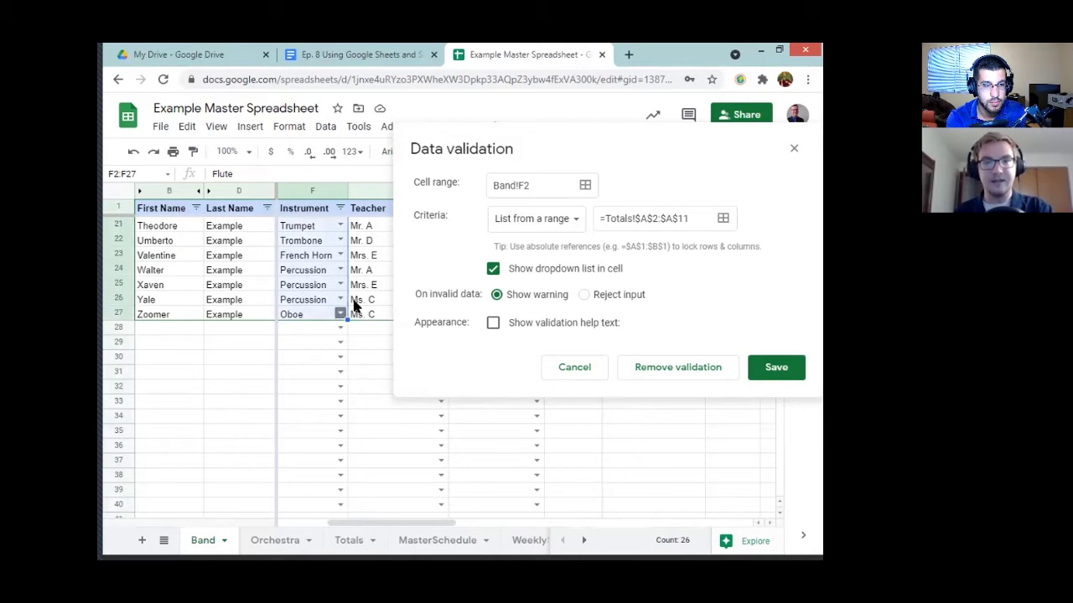
scroll(354, 305, "up", 6)
Pick F2:F27 as the cell range of the Instrument validation and discard the change.
left_click(585, 185)
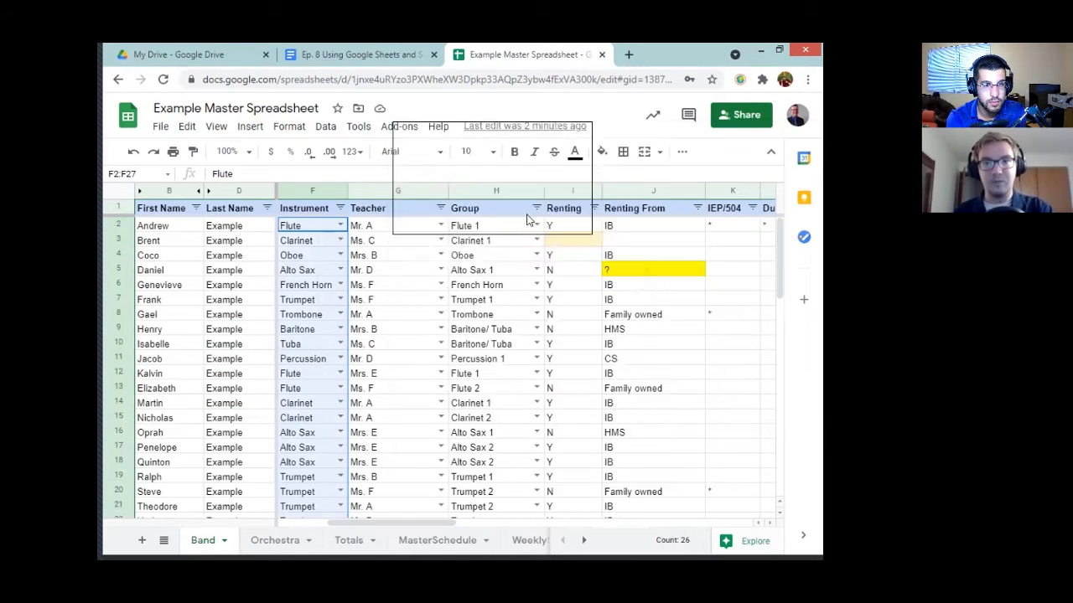
left_click(302, 227)
scroll(314, 290, "down", 12)
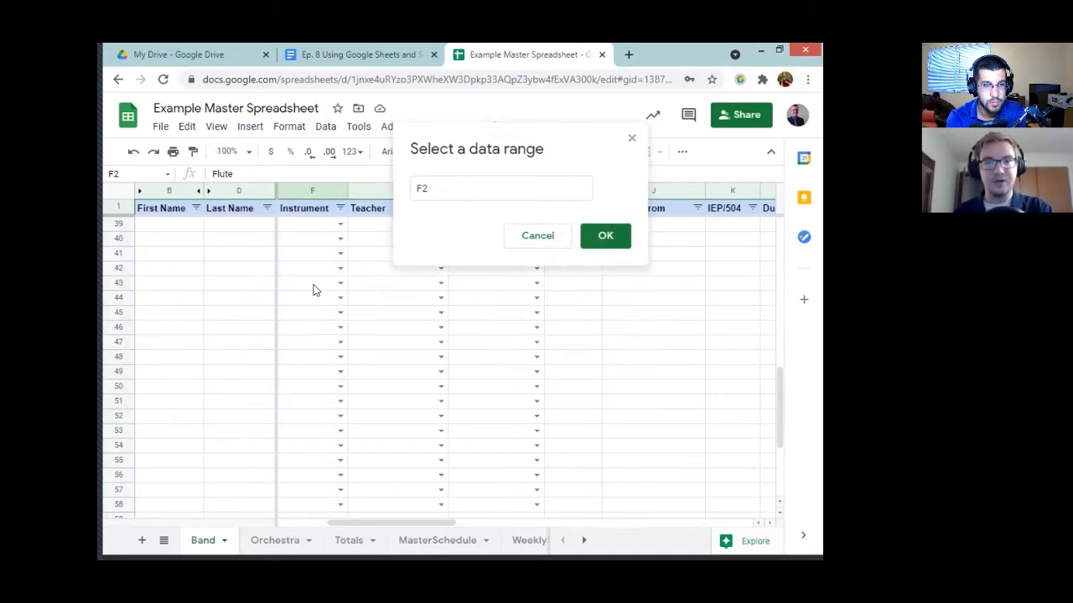
scroll(314, 293, "up", 10)
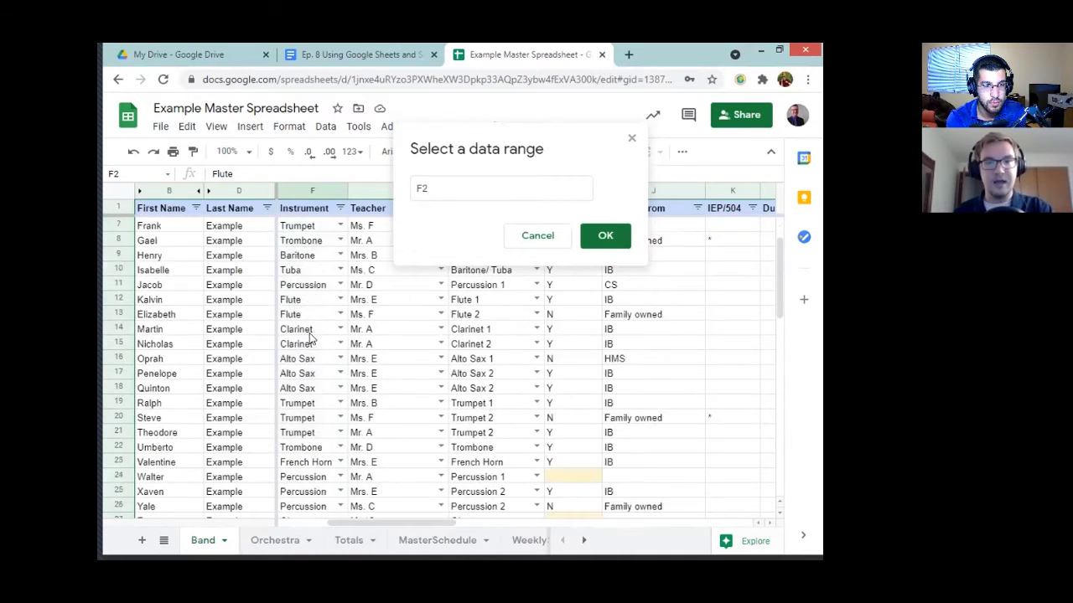
scroll(309, 333, "down", 3)
left_click(291, 420, "shift")
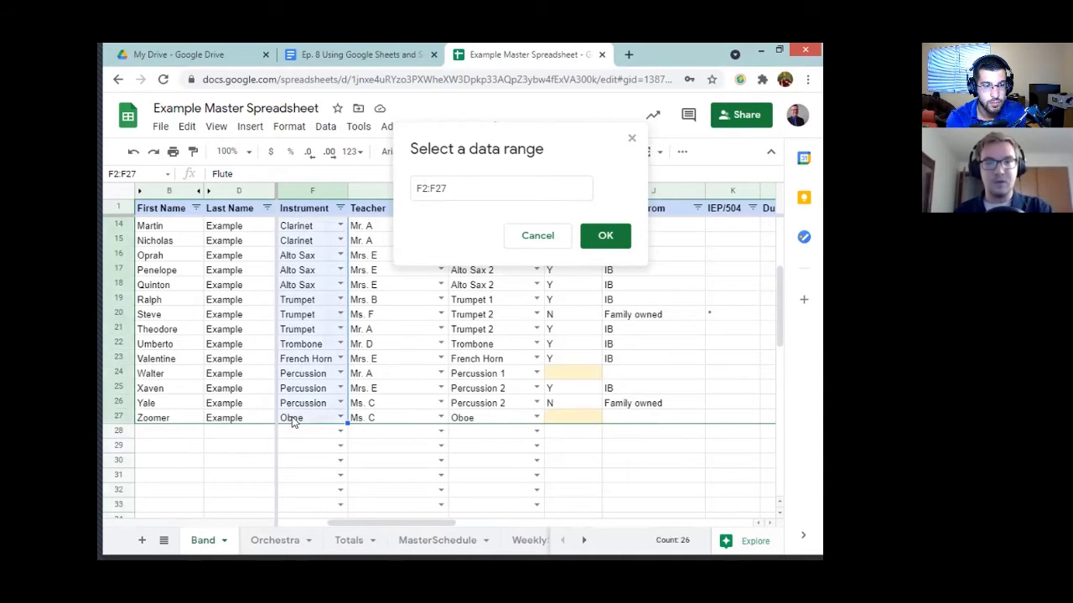
left_click(600, 234)
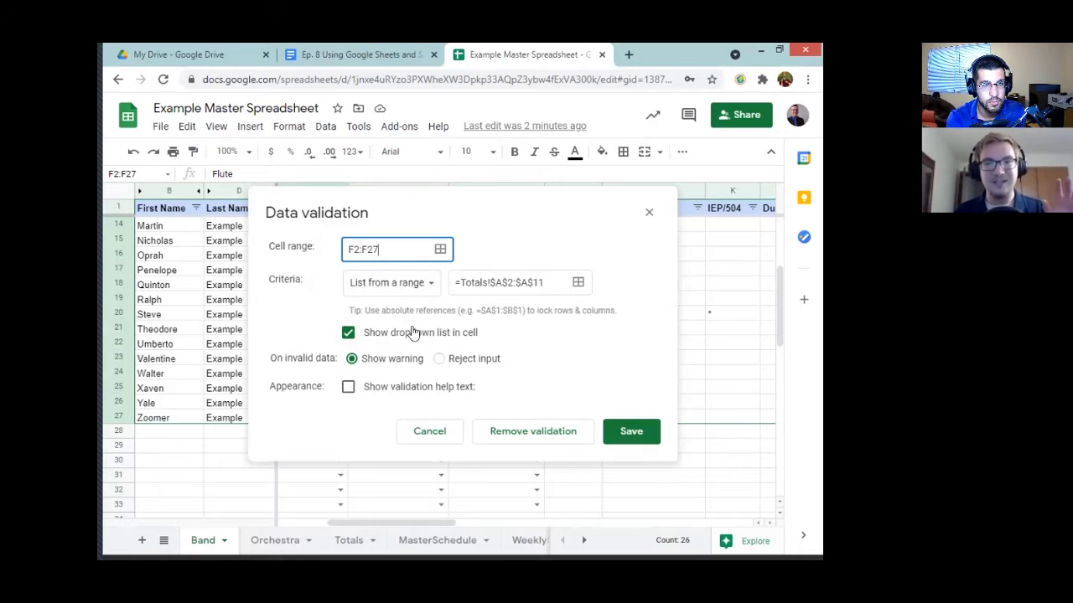
left_click(429, 433)
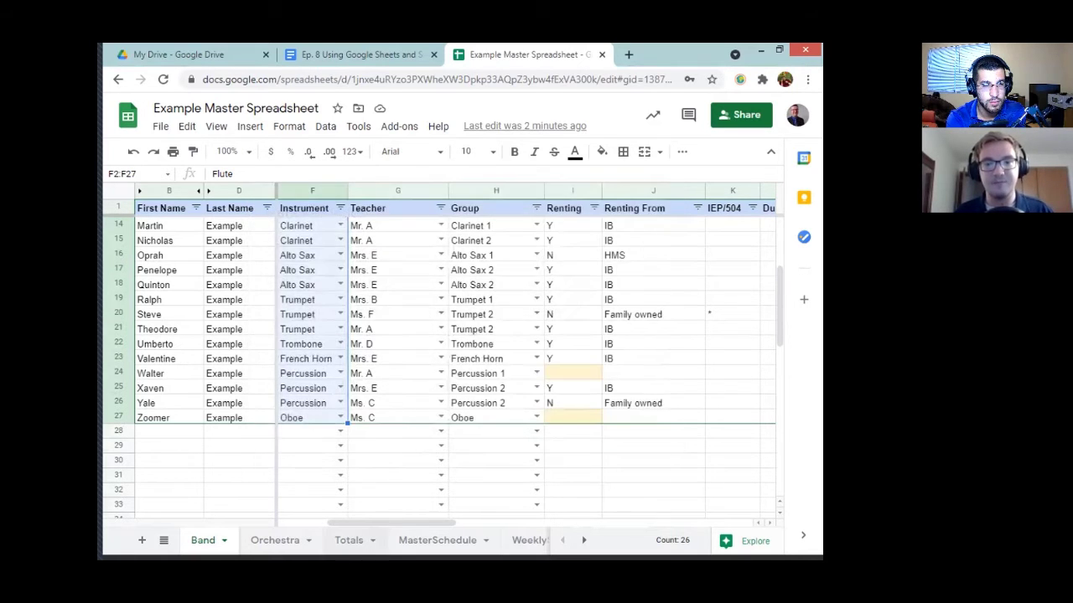
Compare the instrument list on the Totals sheet with the Instrument column on the Band sheet.
left_click(348, 541)
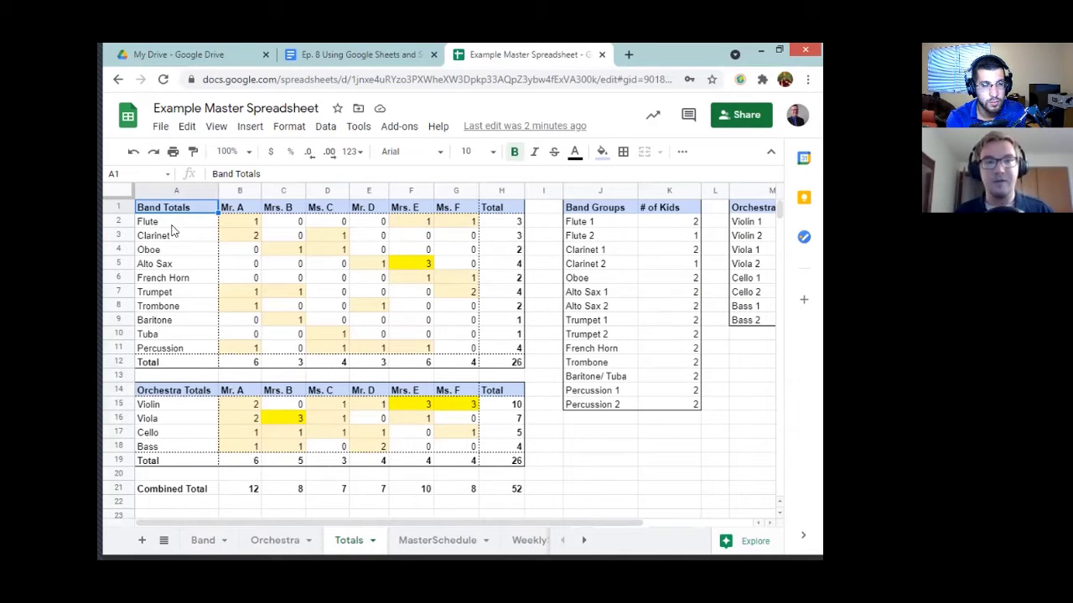
left_click(202, 541)
scroll(330, 263, "up", 4)
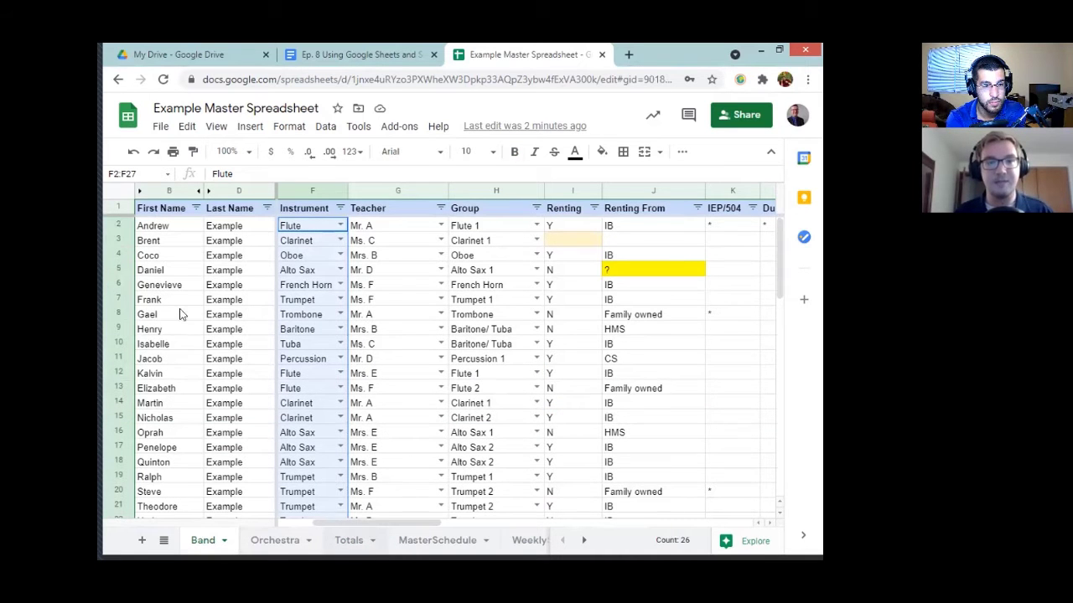
left_click(348, 541)
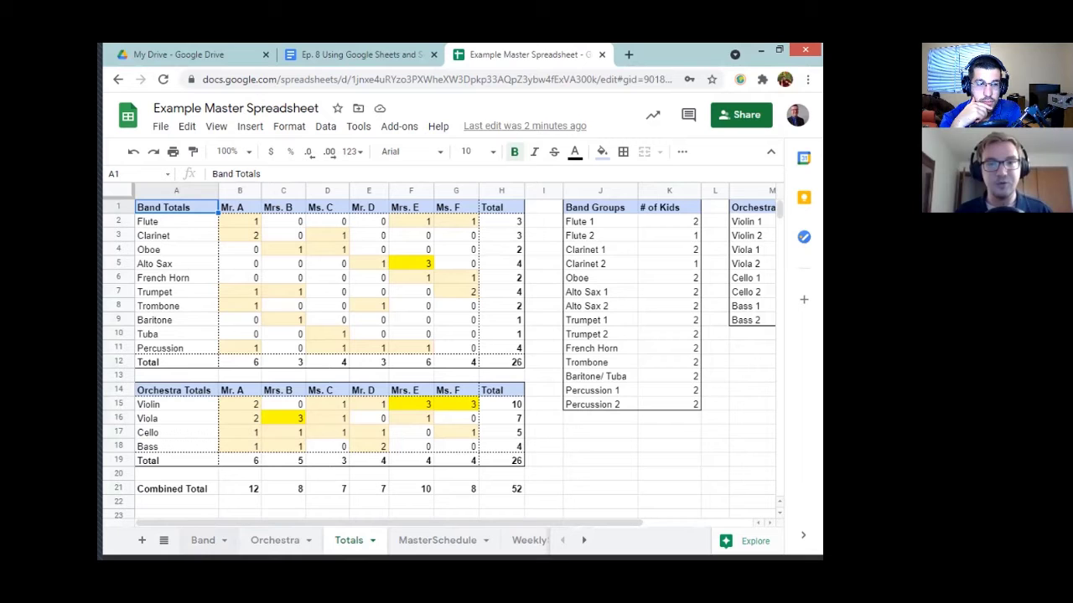
Show the instrument choices in cell F2's dropdown on the Orchestra sheet and return to the Band sheet.
key("ctrl+shift+Page_Up")
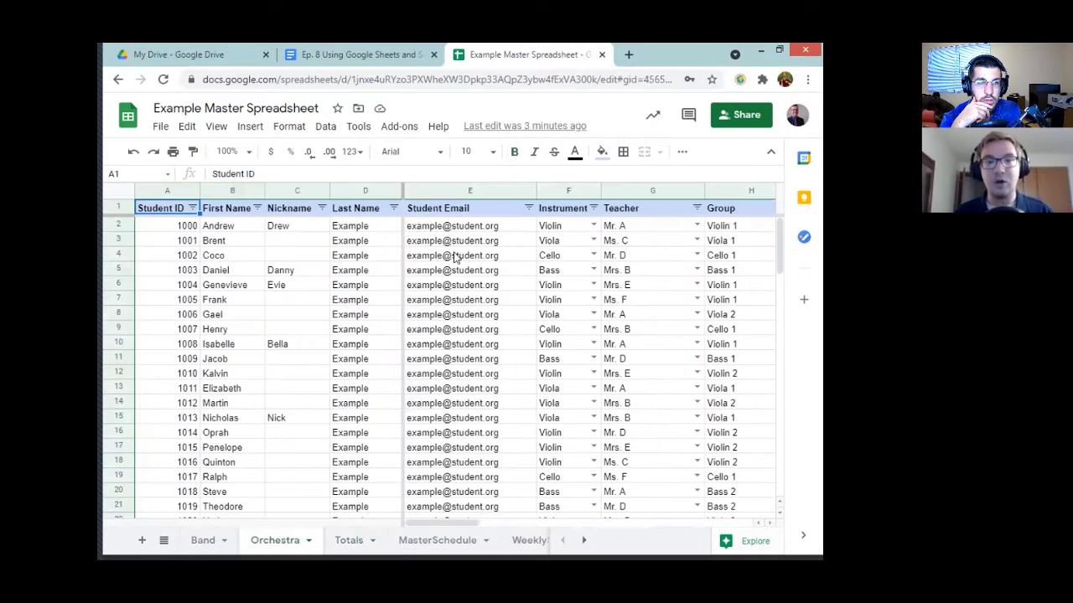
left_click(592, 225)
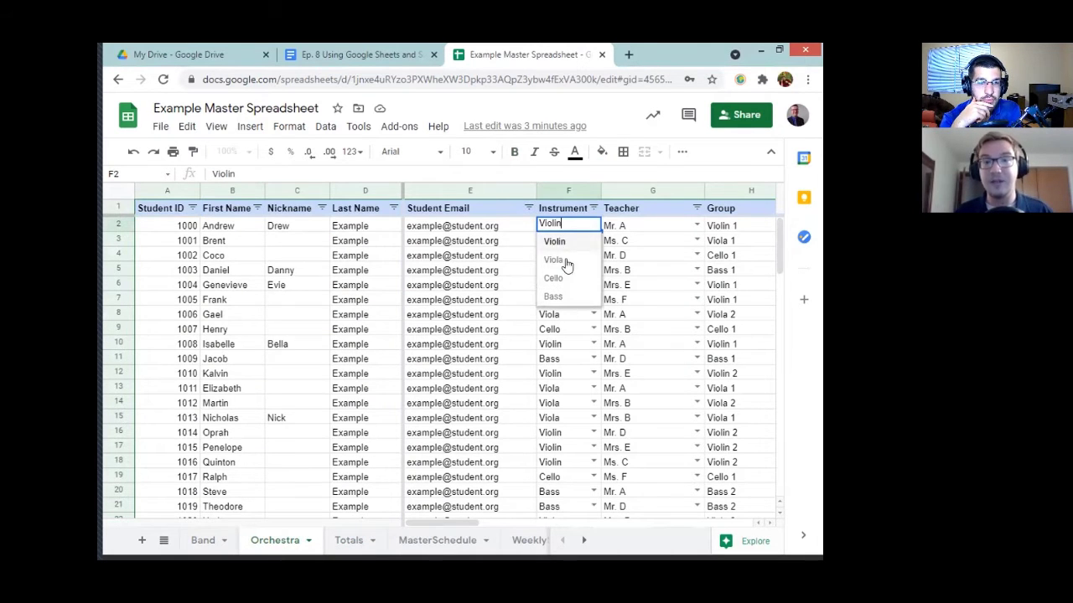
left_click(231, 541)
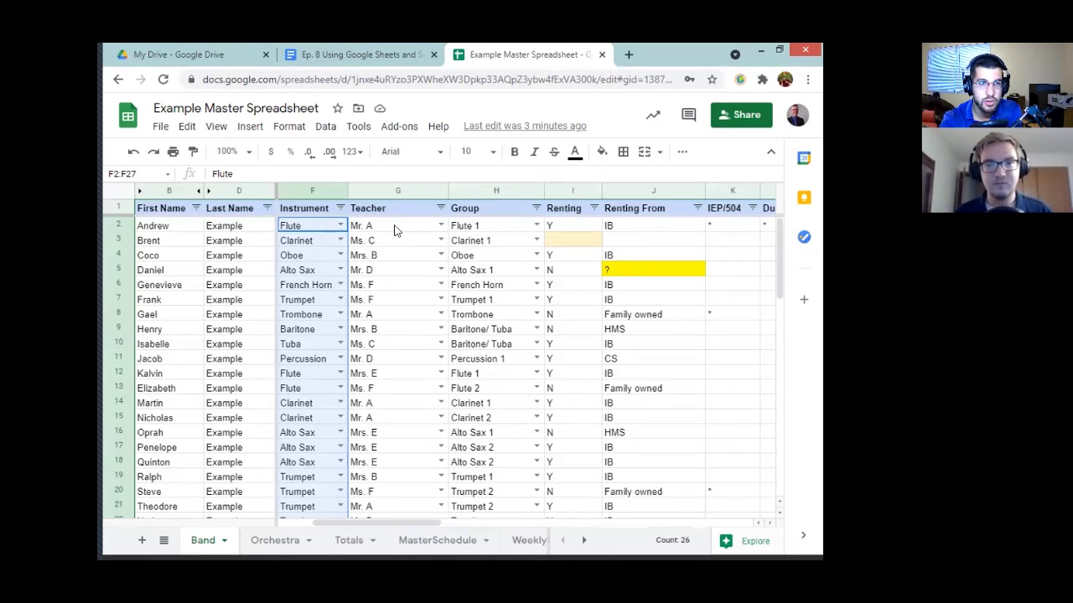
Review the data validation criteria of Instrument cells F2:F27 and close the settings without changes.
left_click(325, 126)
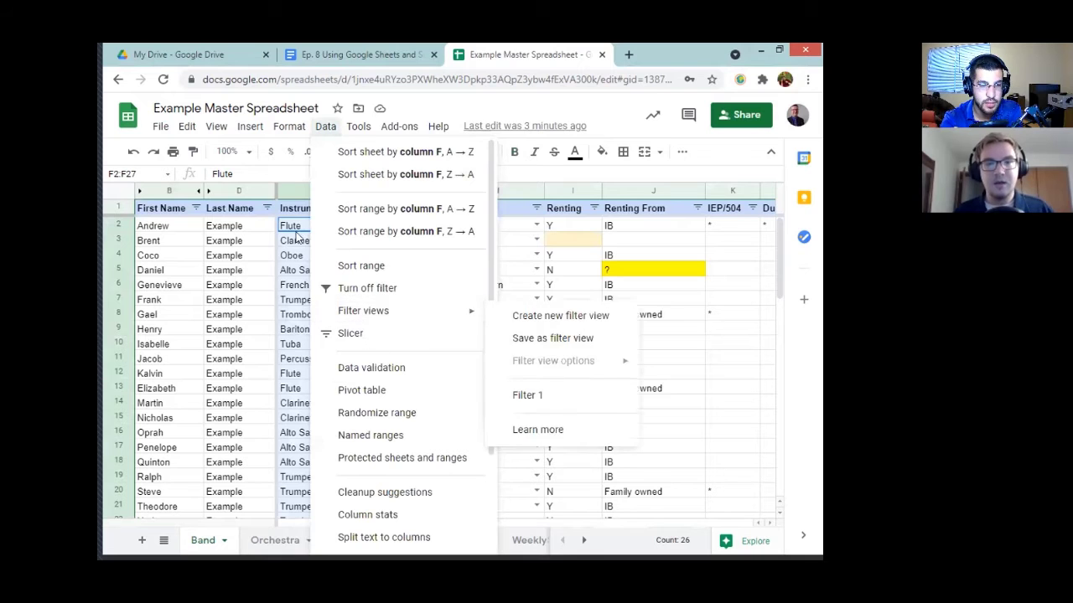
left_click(377, 366)
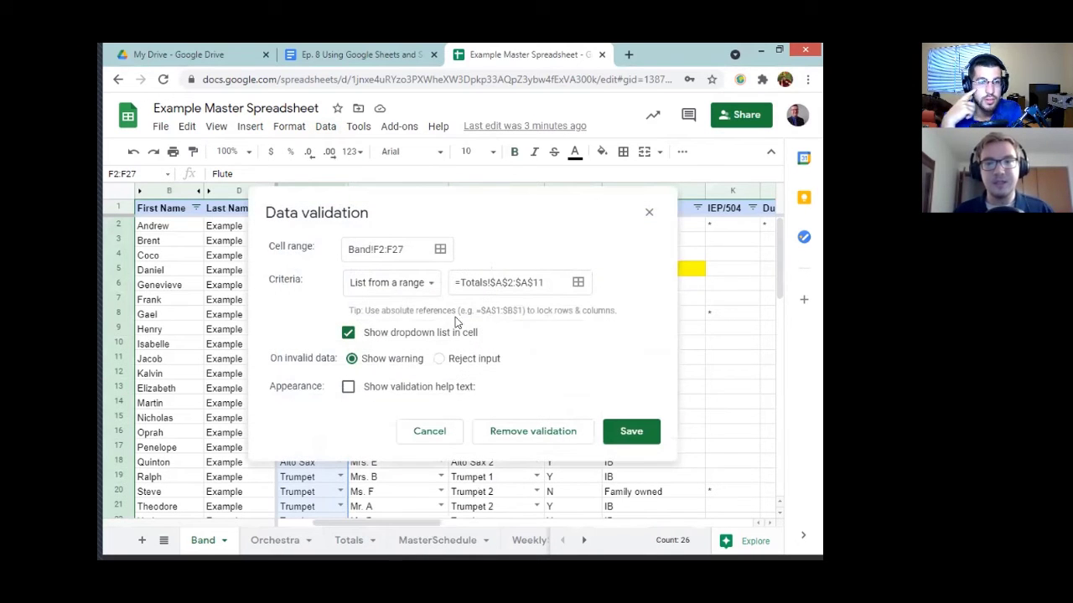
left_click(648, 212)
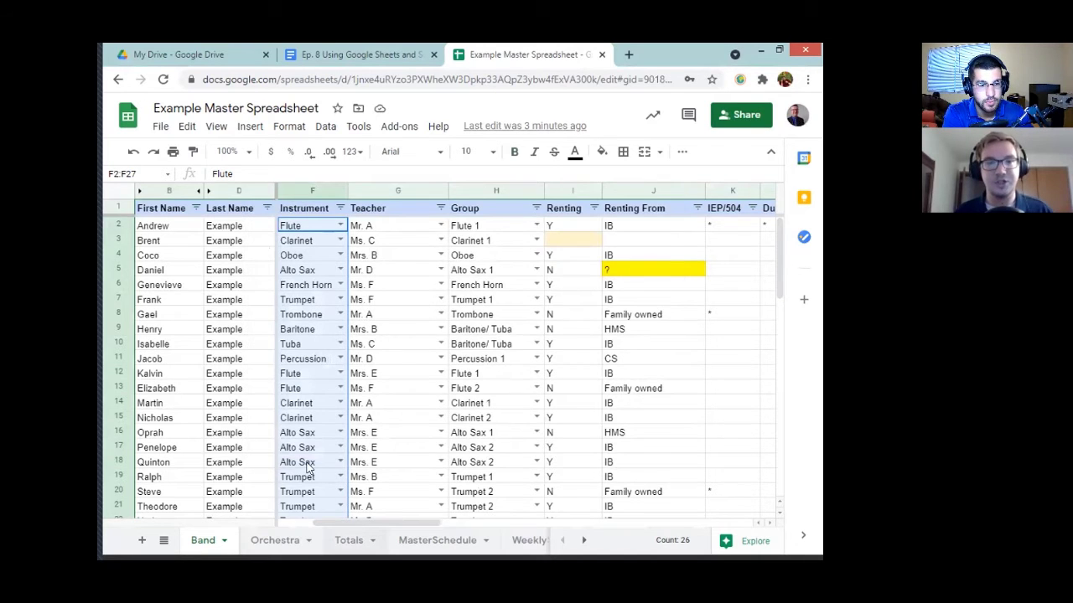
Highlight the source list A2:A11 on the Totals sheet and the first teacher heading in B1.
left_click(349, 540)
left_click(176, 218)
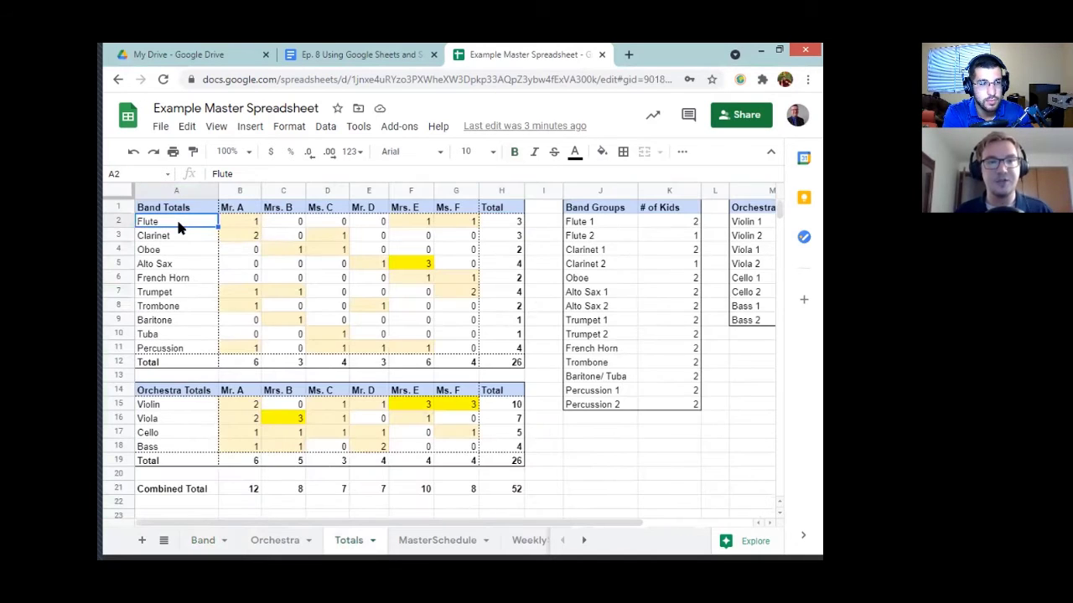
left_click(184, 350, "shift")
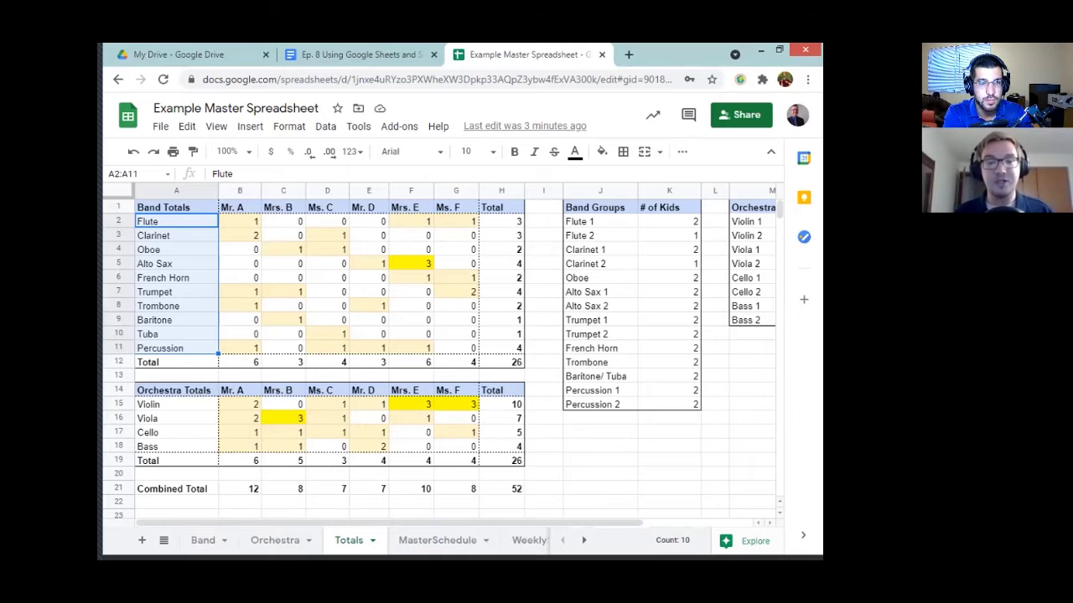
left_click(245, 211)
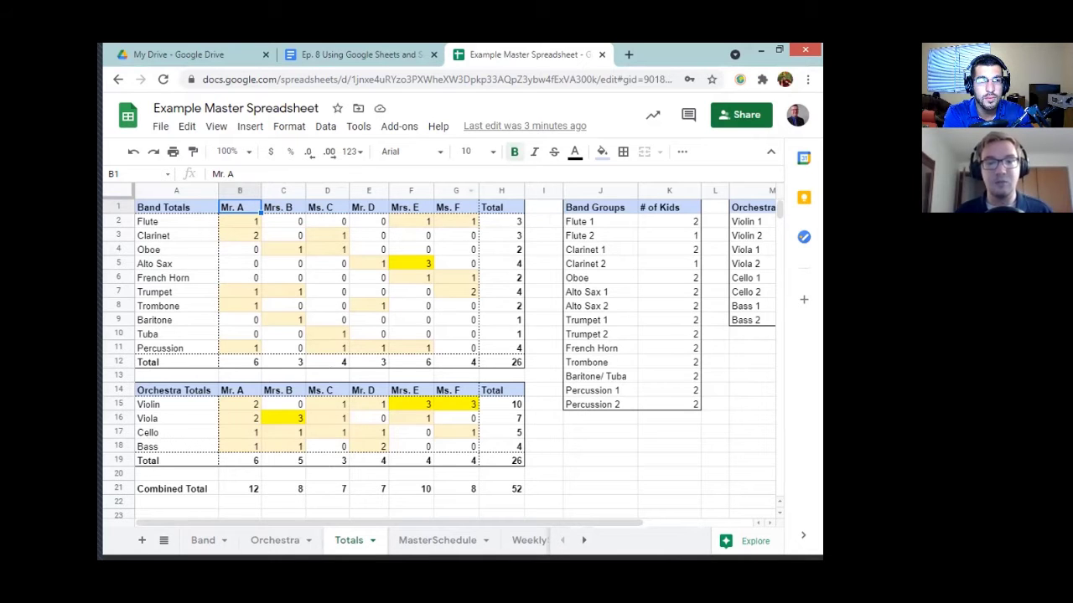
Check the data validation settings of the Band sheet's whole Teacher column and close them without changes.
left_click(203, 540)
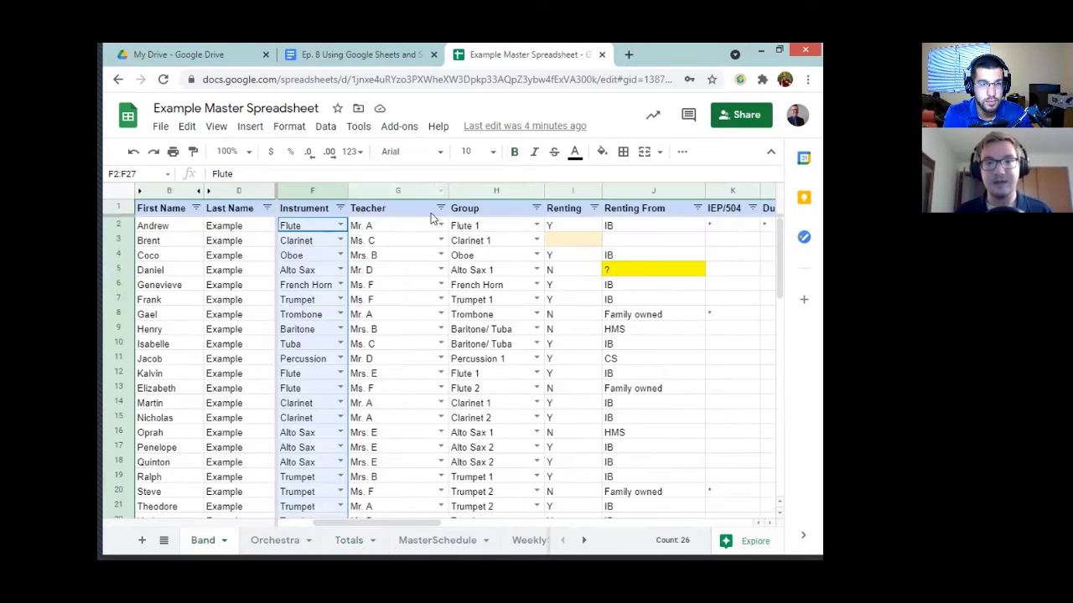
left_click(391, 192)
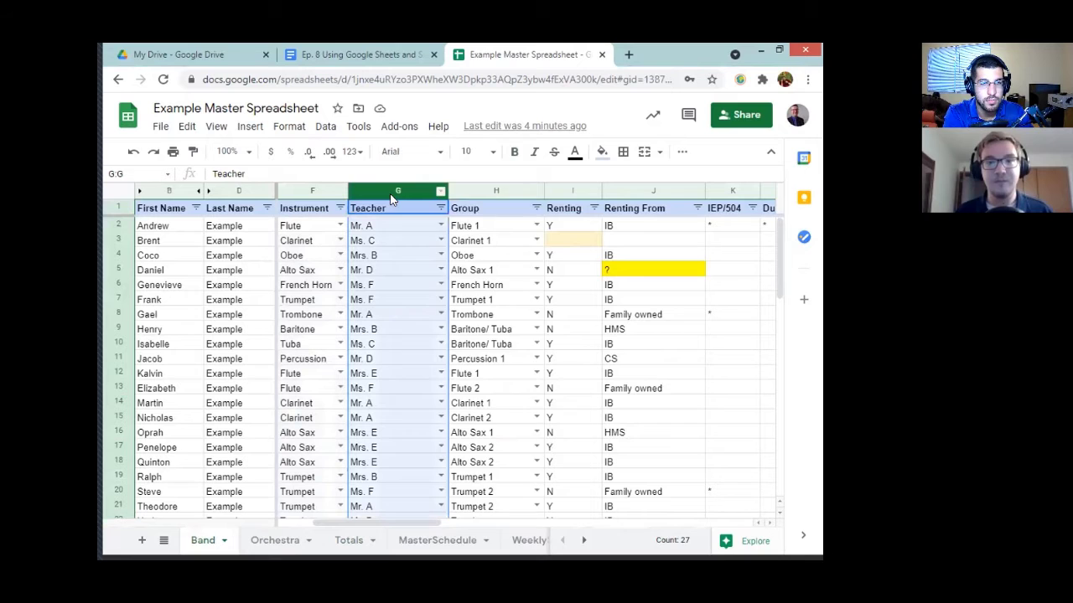
right_click(391, 198)
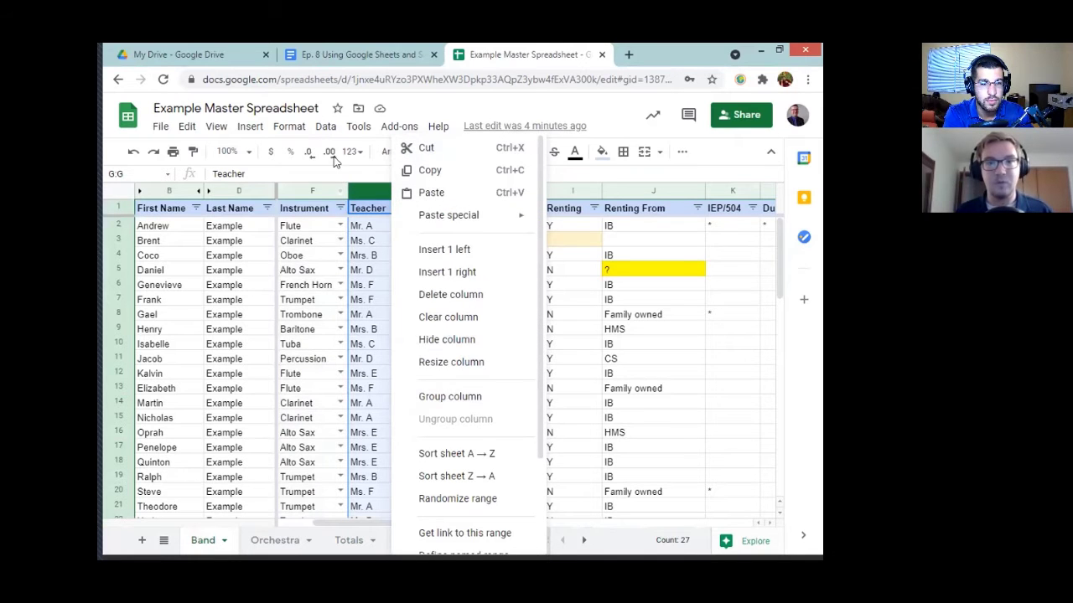
left_click(326, 126)
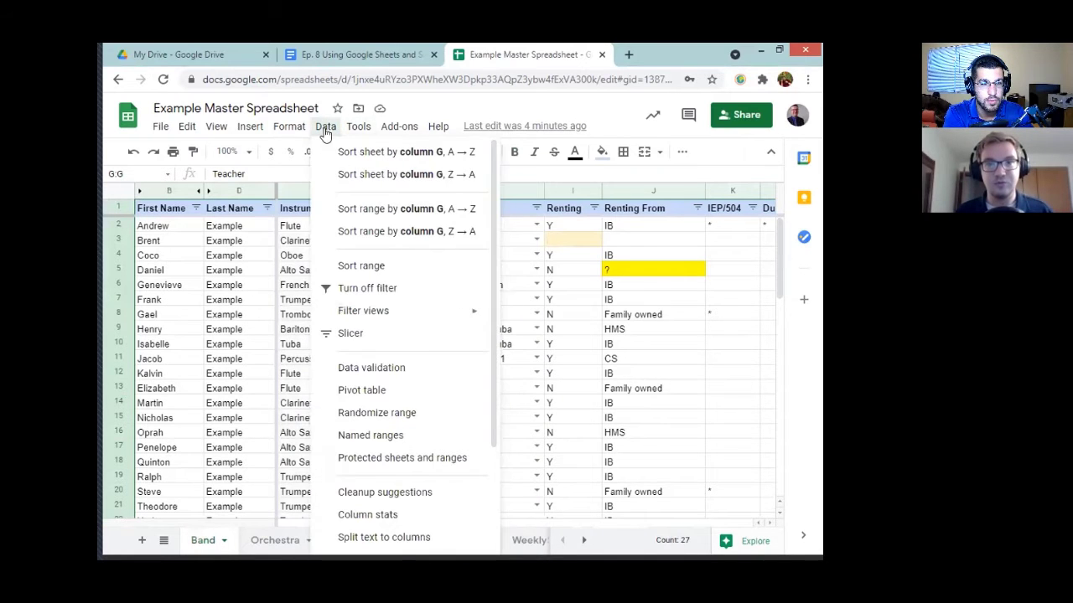
left_click(368, 369)
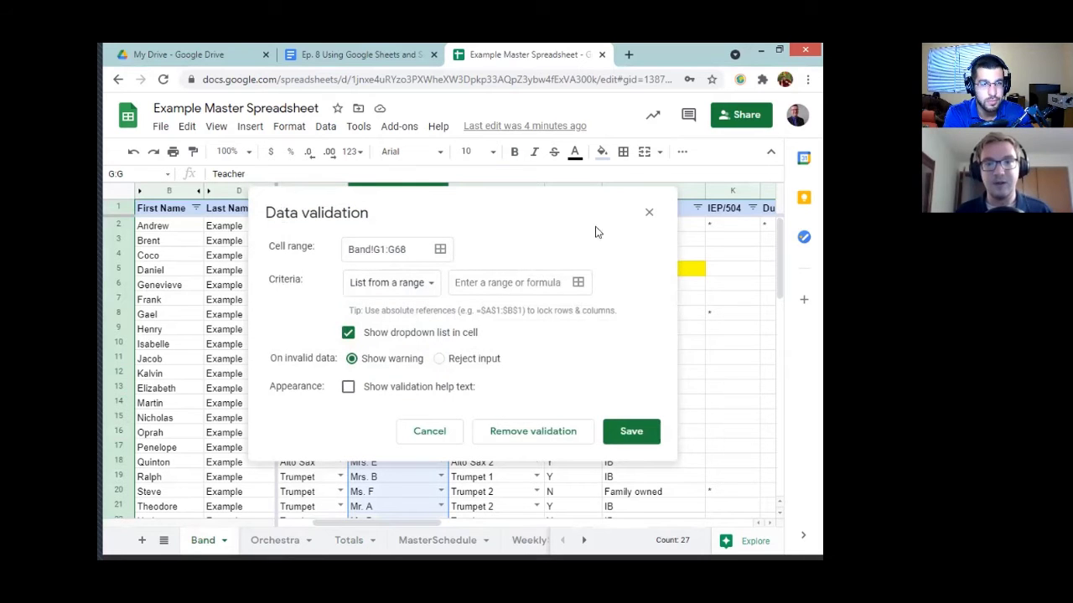
left_click(649, 212)
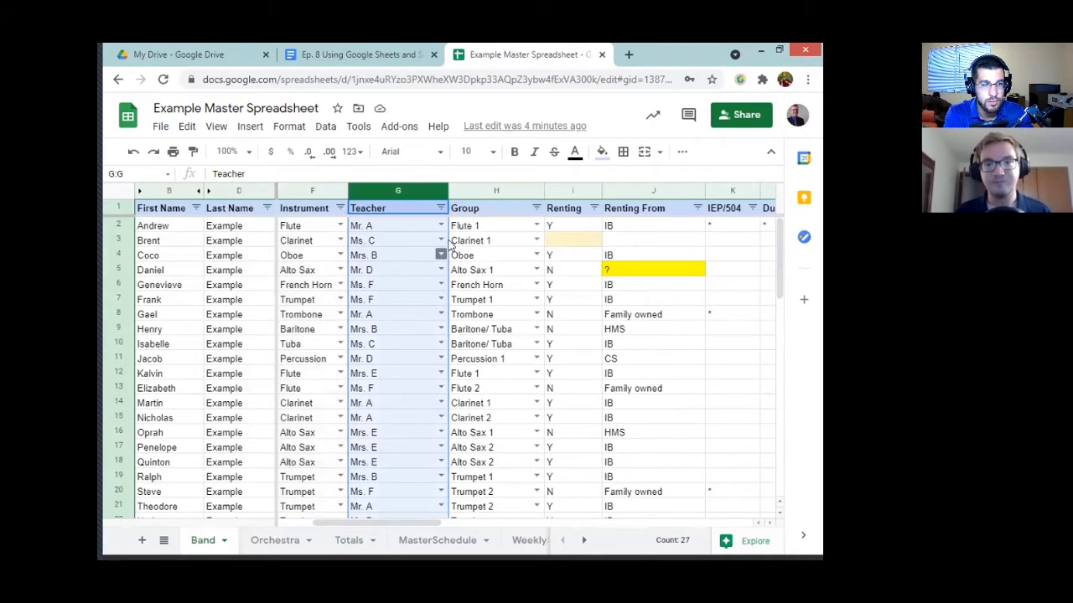
Show the teacher choices in cell G3's dropdown, leave the cell as it is, and return to the Totals sheet.
left_click(451, 242)
left_click(441, 241)
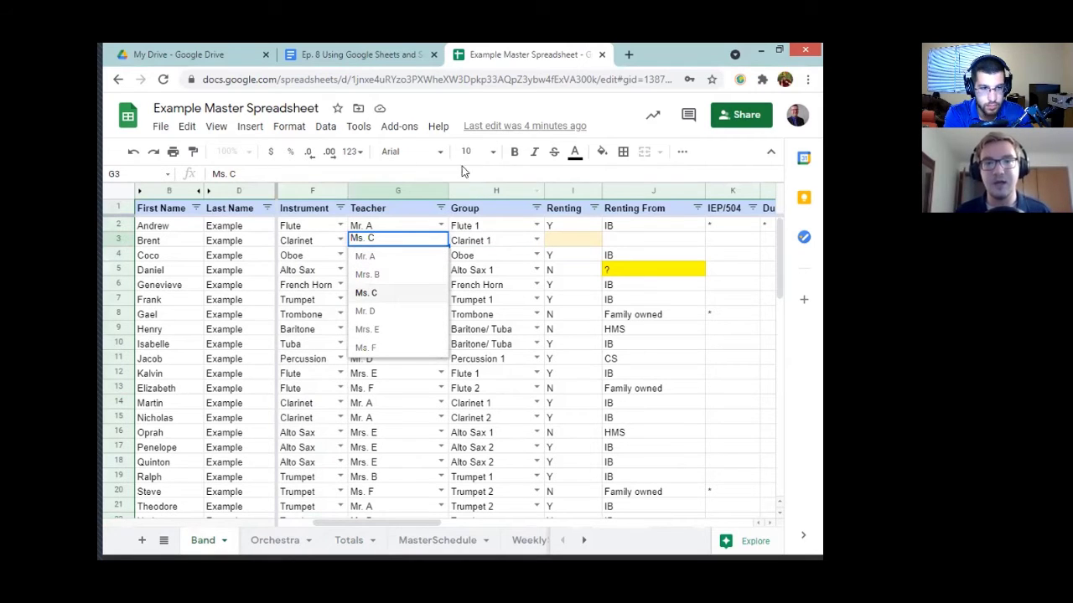
left_click(432, 113)
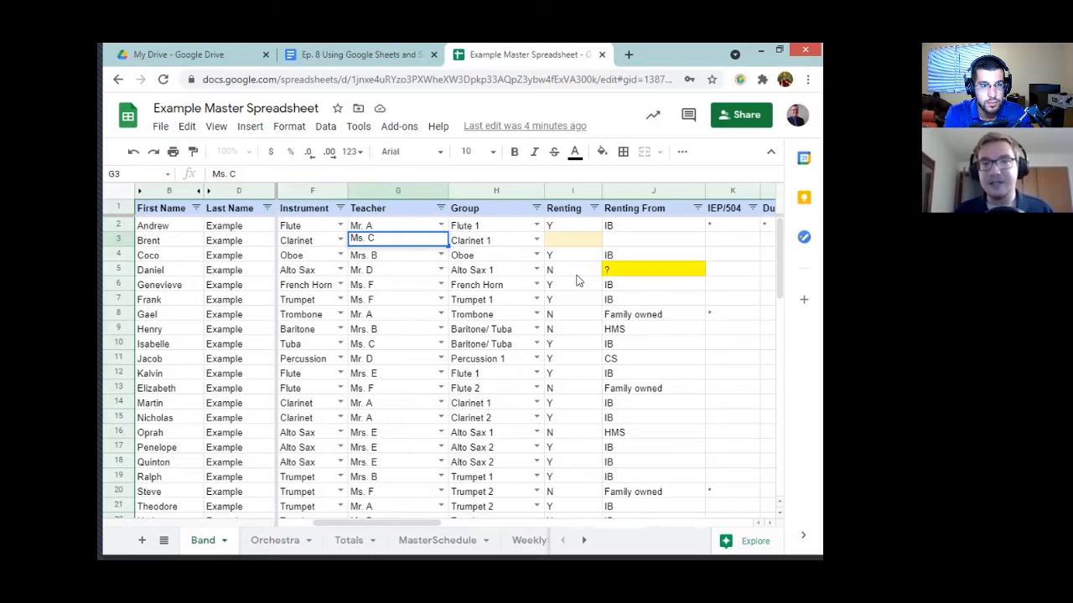
left_click(348, 540)
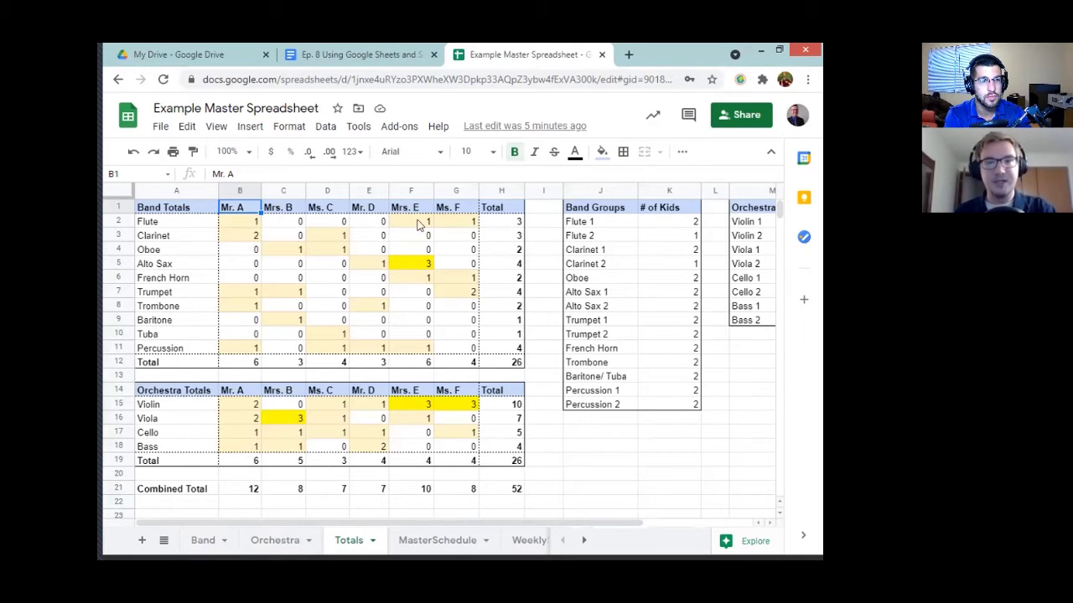
Select the Band Totals table A1:H12, show its border options and line styles, and close them without changes.
left_click(177, 210)
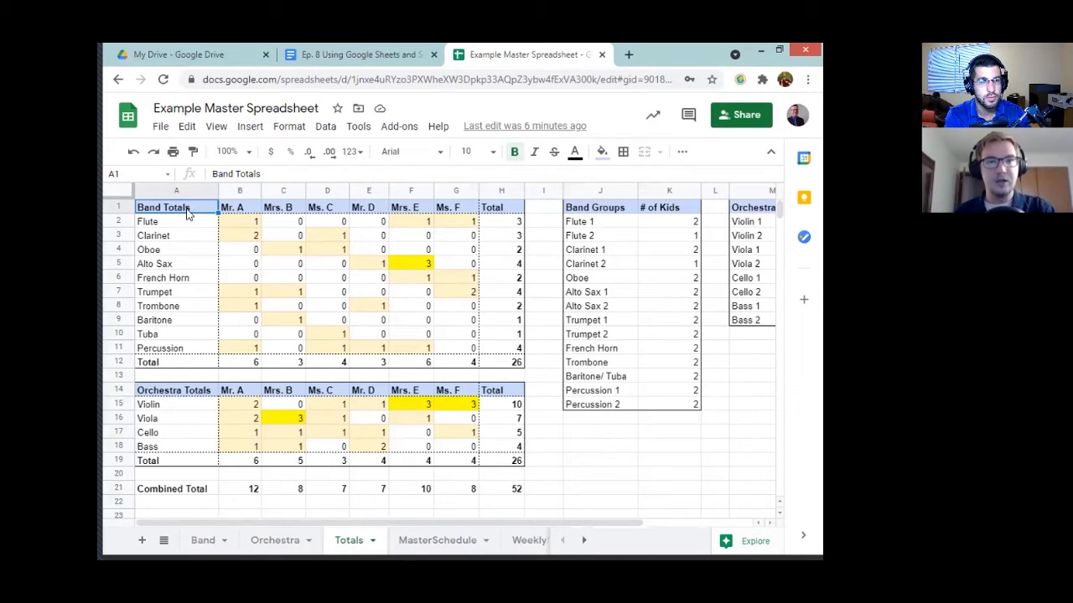
left_click(497, 366, "shift")
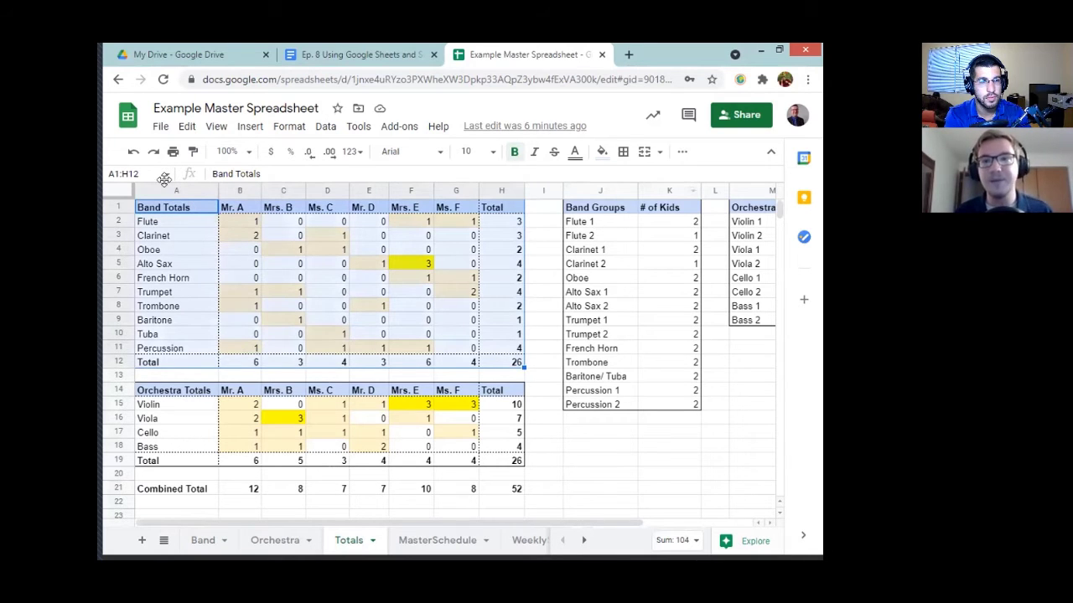
left_click(624, 155)
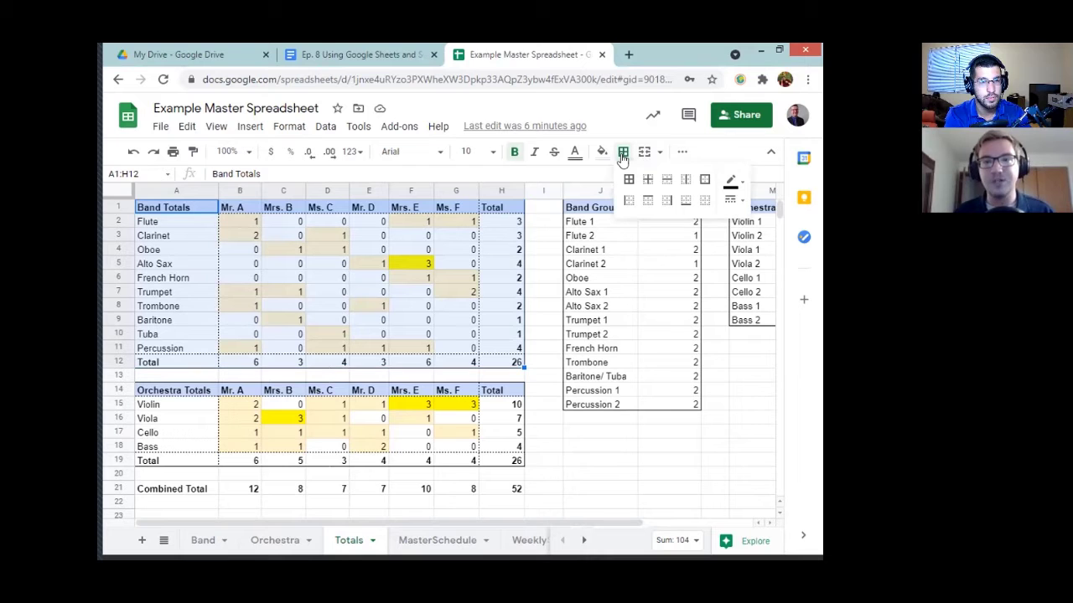
left_click(705, 180)
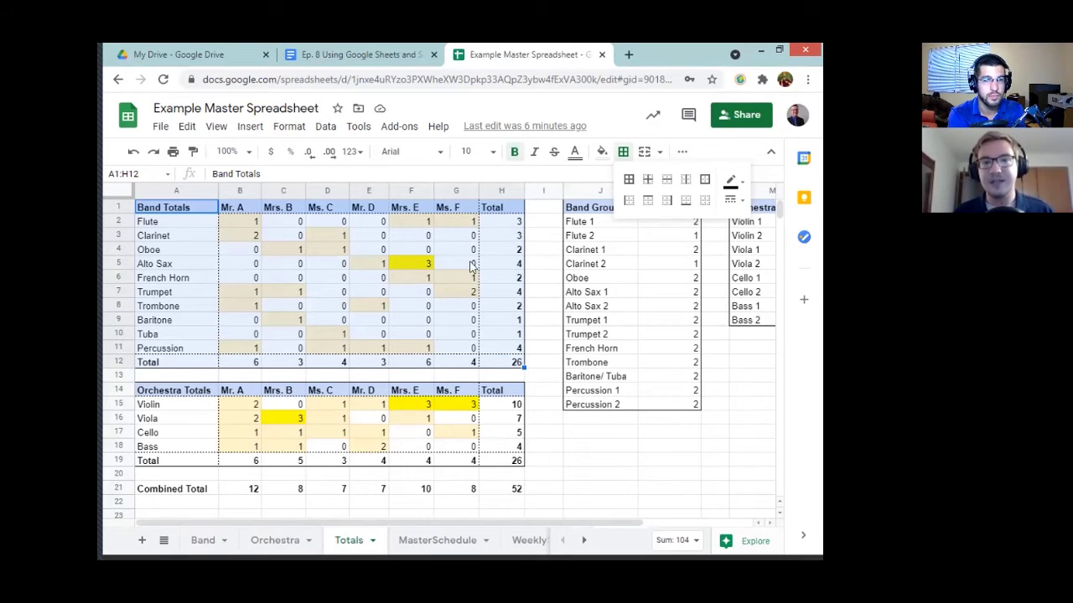
left_click(733, 202)
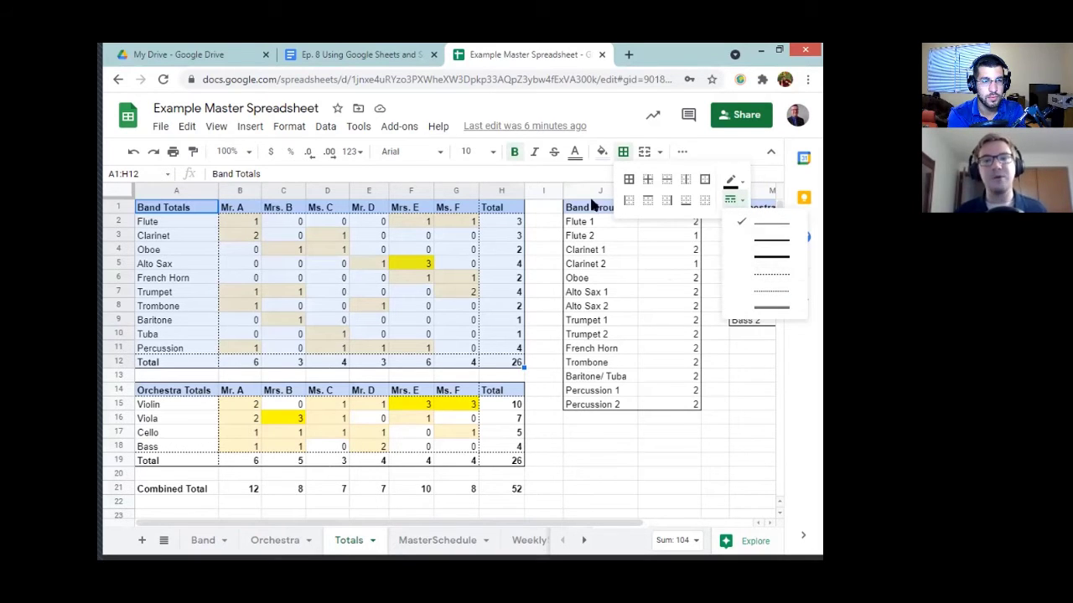
left_click(666, 189)
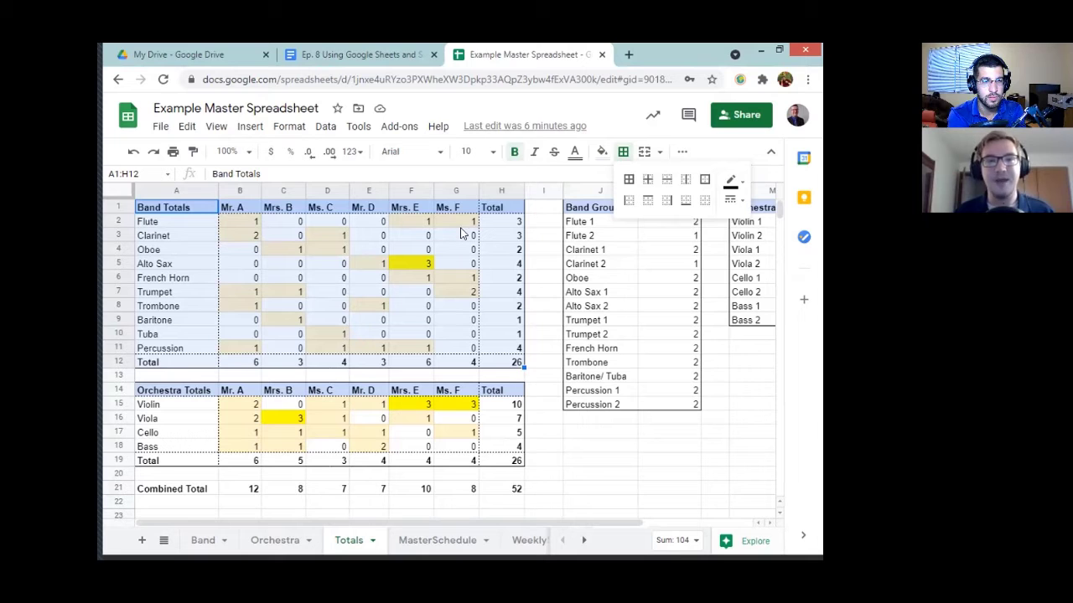
left_click(532, 209)
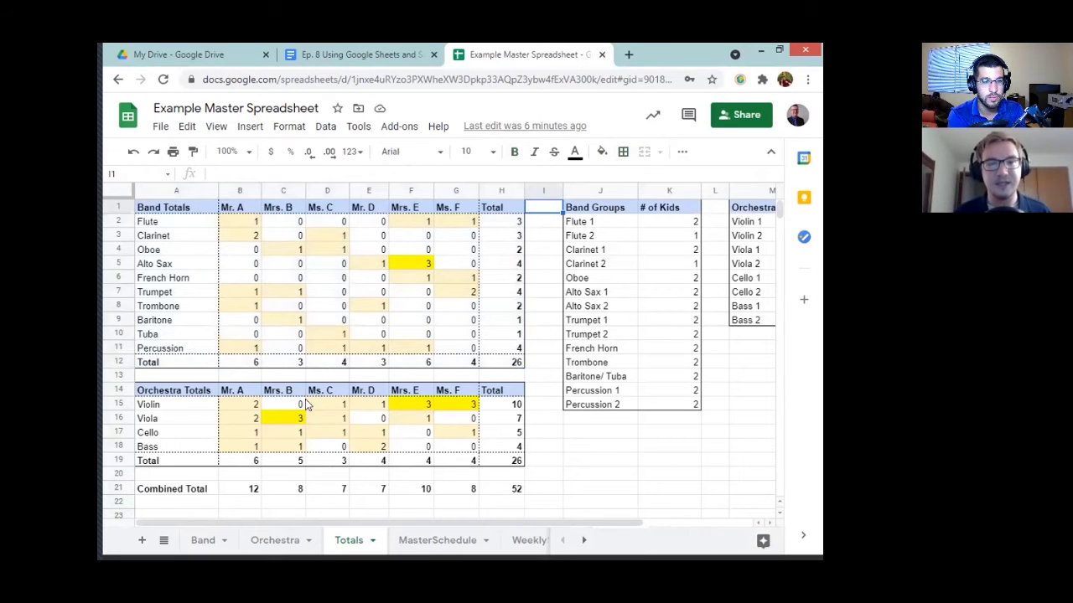
Point out the first and last headings of the Band Totals header row, A1 and H1.
left_click(181, 205)
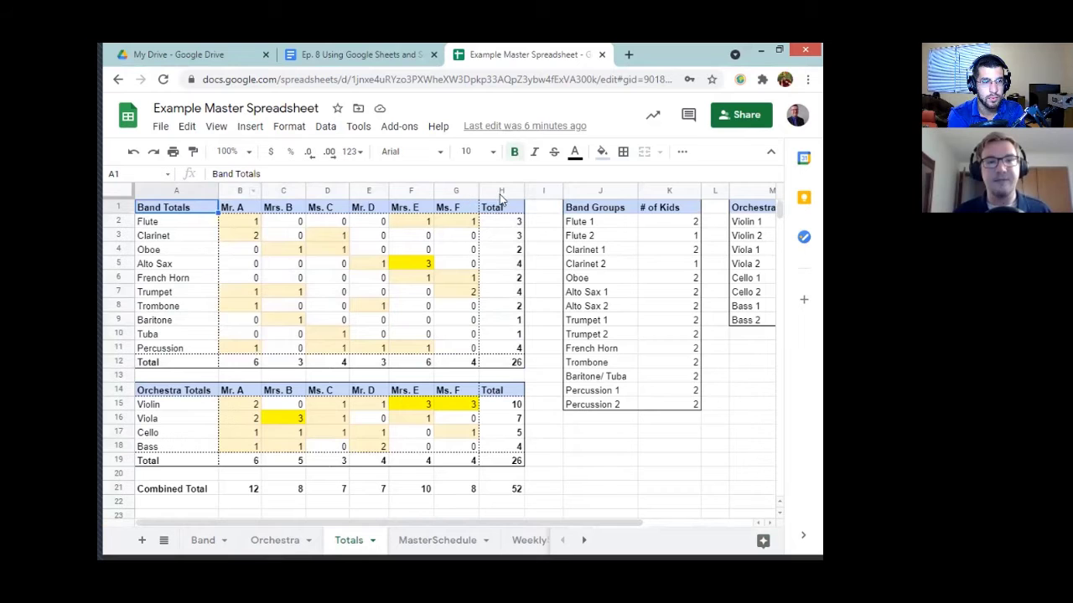
left_click(493, 211)
left_click(190, 205)
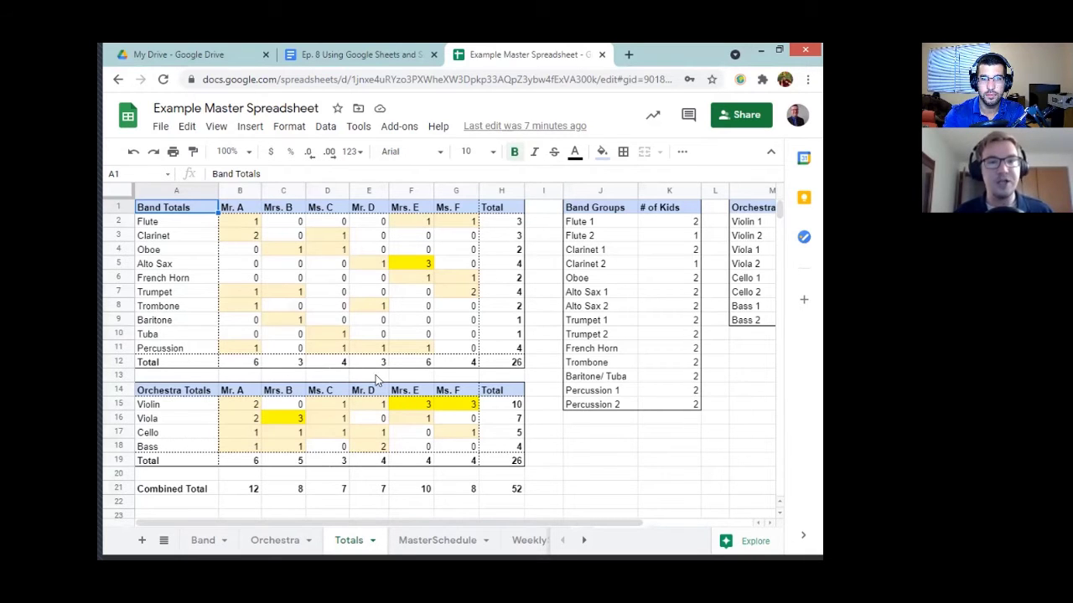
Inspect the SUM formulas in the Band Totals table's Total row, highlighting B2:B11 as the range B12 adds up.
left_click(252, 366)
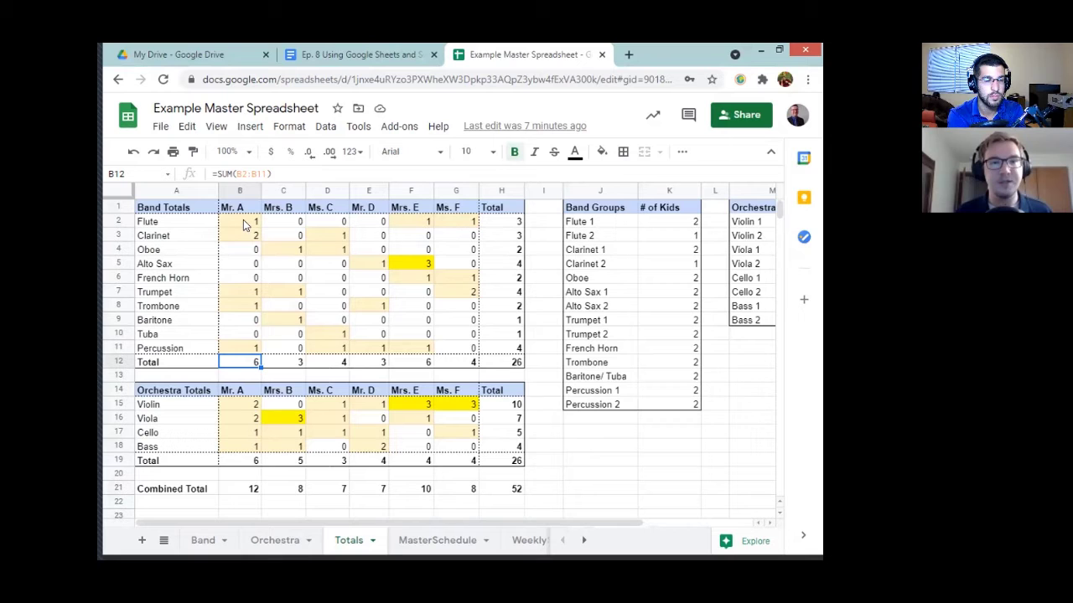
left_click(235, 223)
left_click(243, 347, "shift")
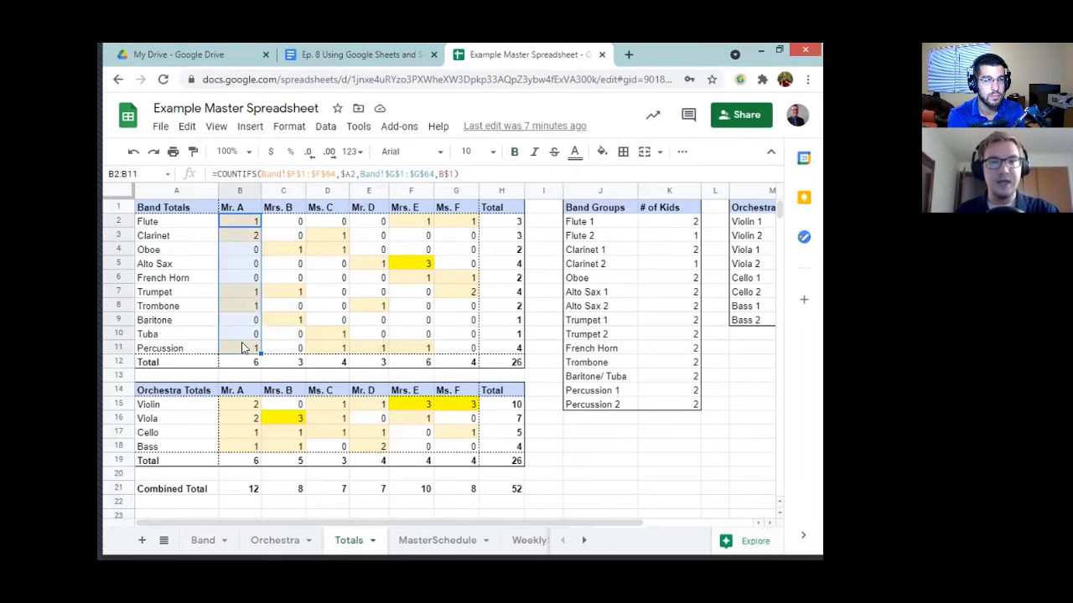
left_click(255, 364)
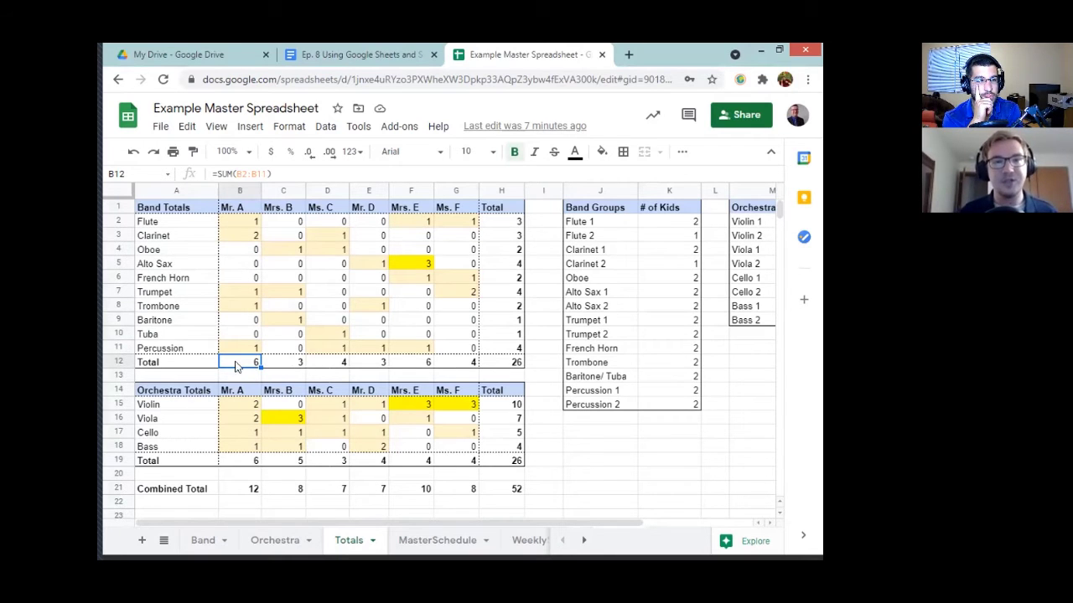
left_click(297, 363)
key("Right")
key("Right")
key("Right")
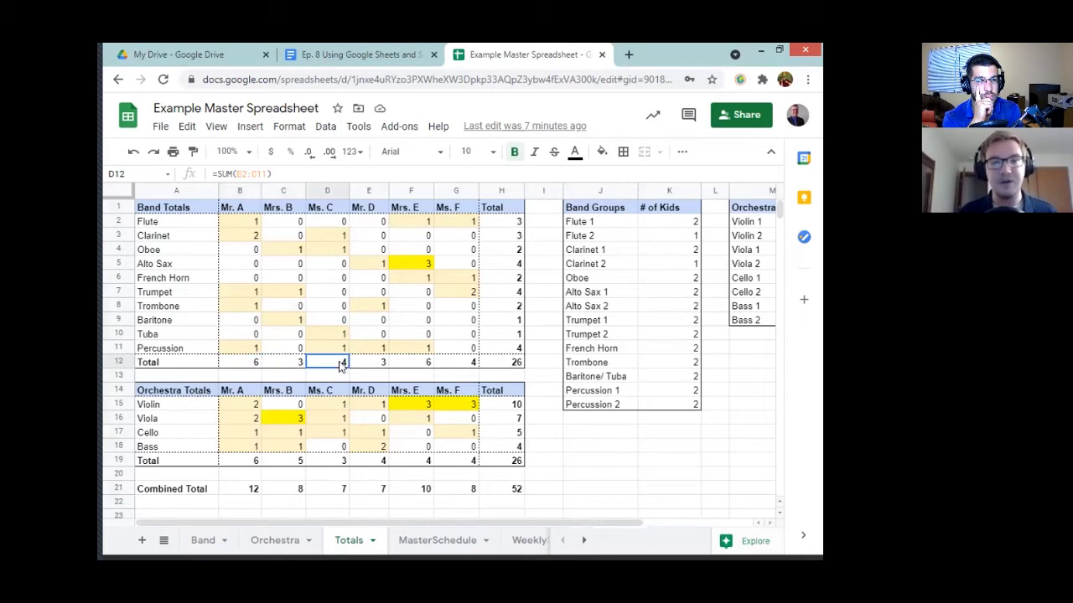
left_click(283, 363)
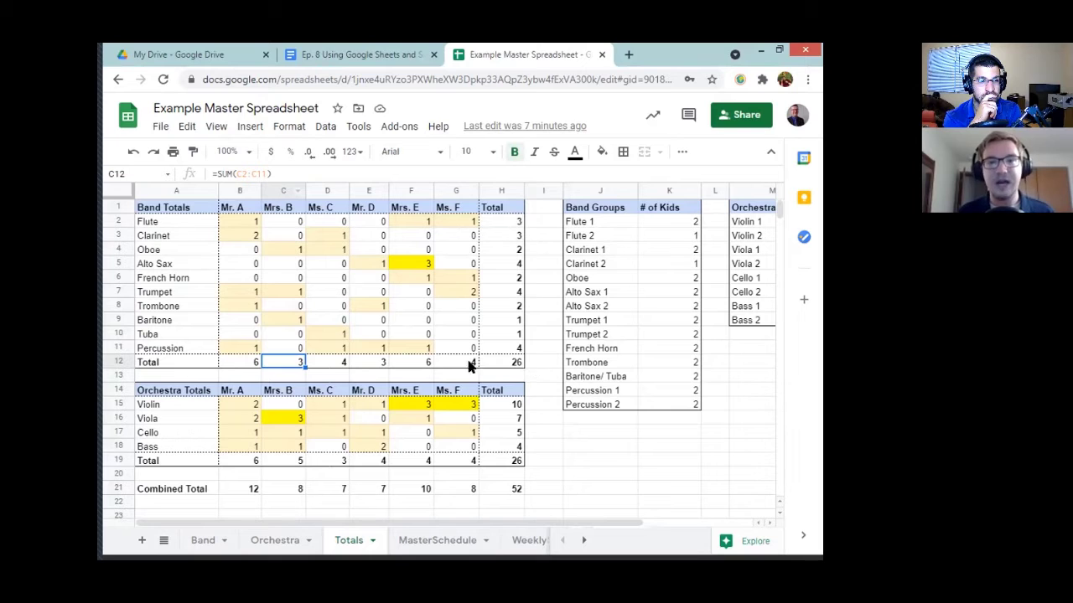
Check the instrument sums in the Band Totals table's Total column and compare H2's formula with the one in B2.
left_click(506, 222)
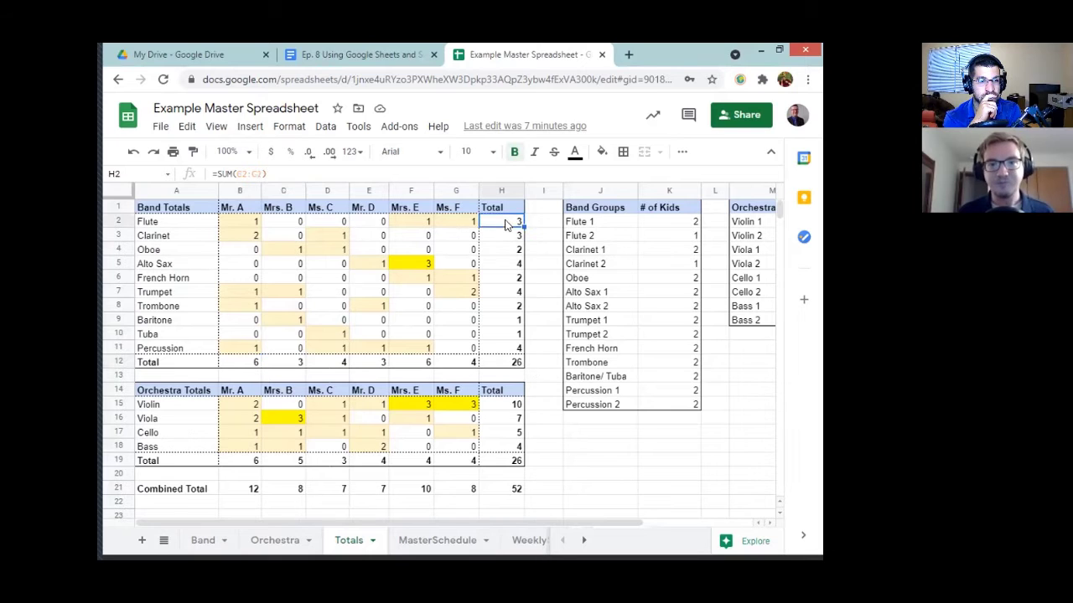
left_click(511, 263)
left_click(511, 347)
left_click(500, 223)
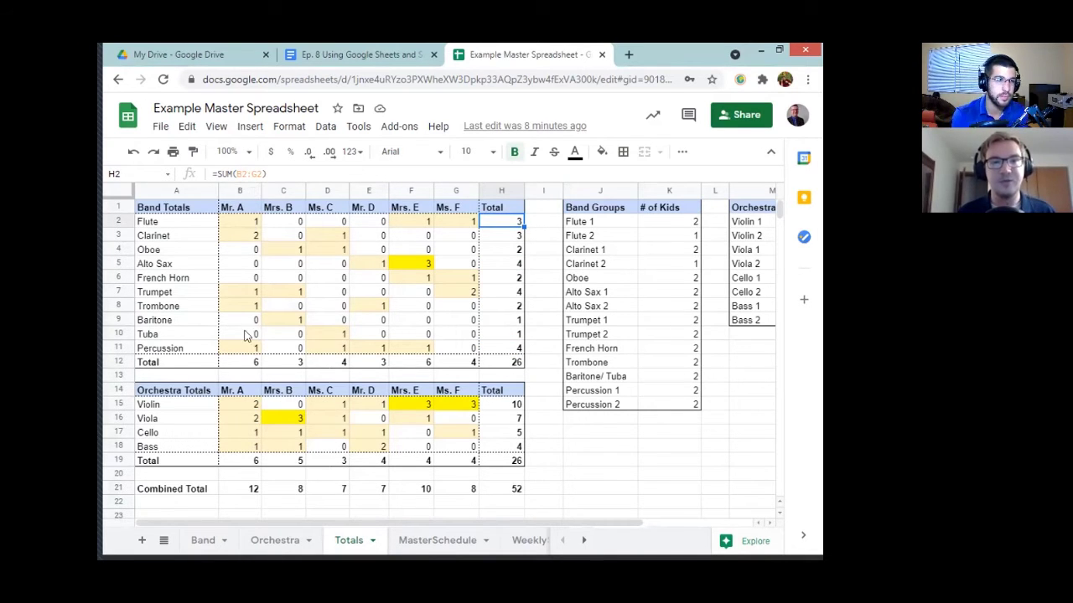
left_click(253, 225)
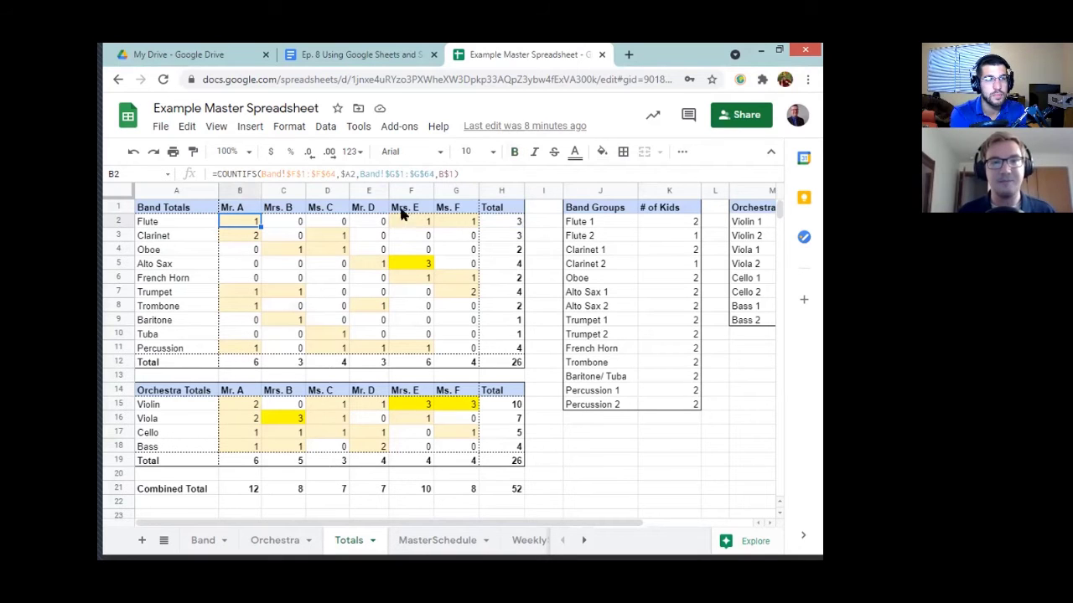
left_click(507, 224)
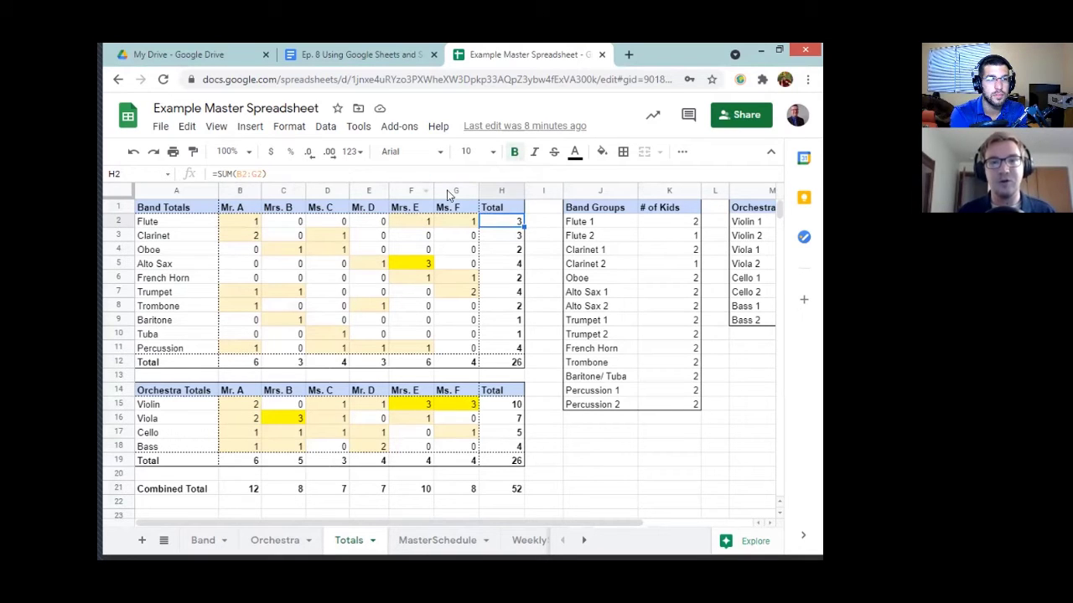
left_click(237, 222)
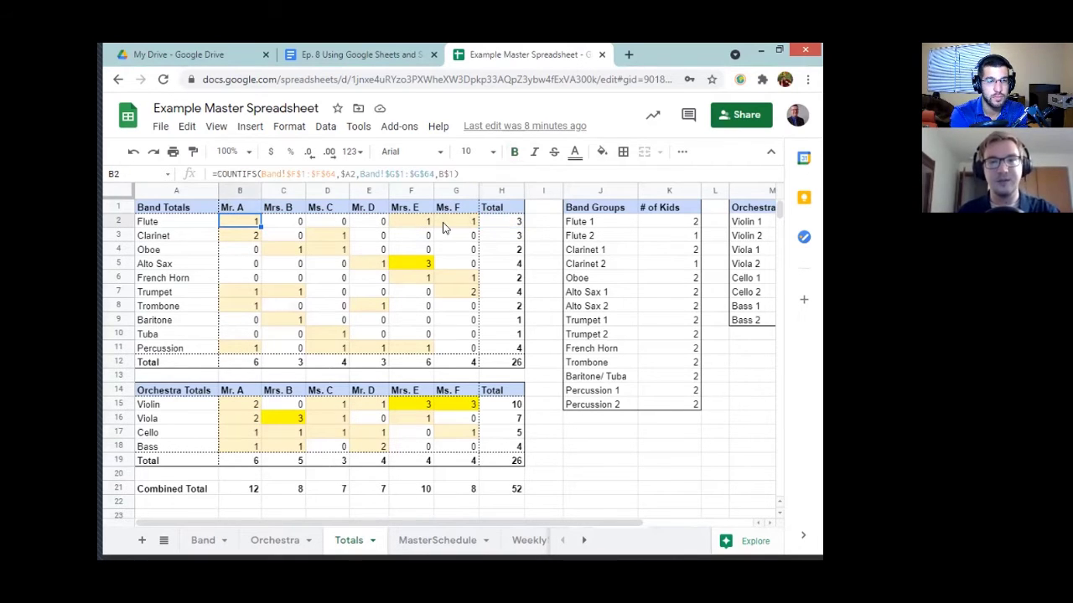
left_click(499, 223)
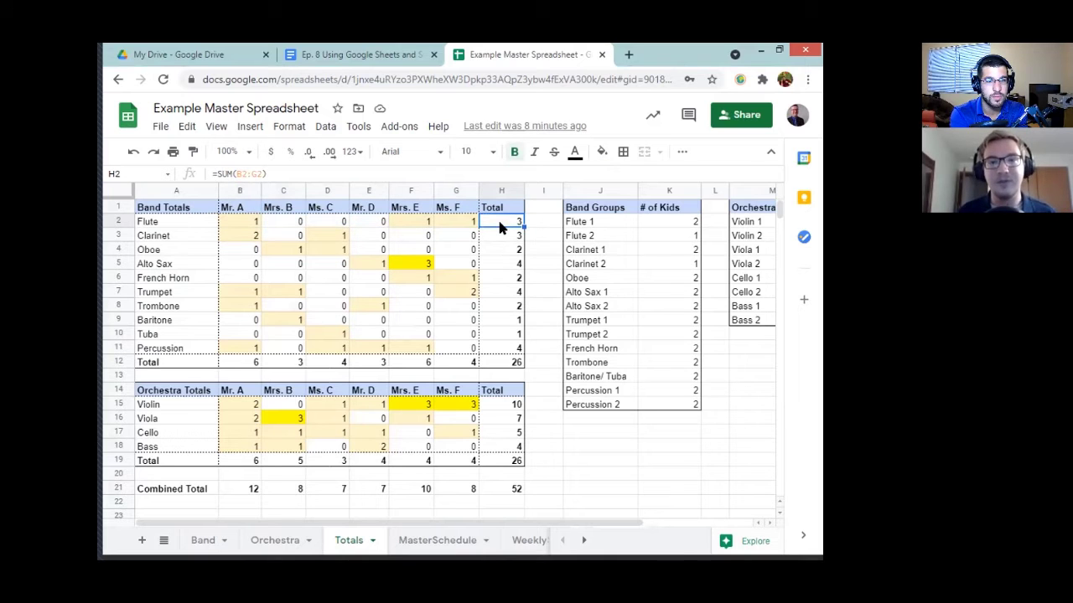
Examine the overall band total formula in H12 and the Combined Total formulas in B21 and H21.
left_click(507, 364)
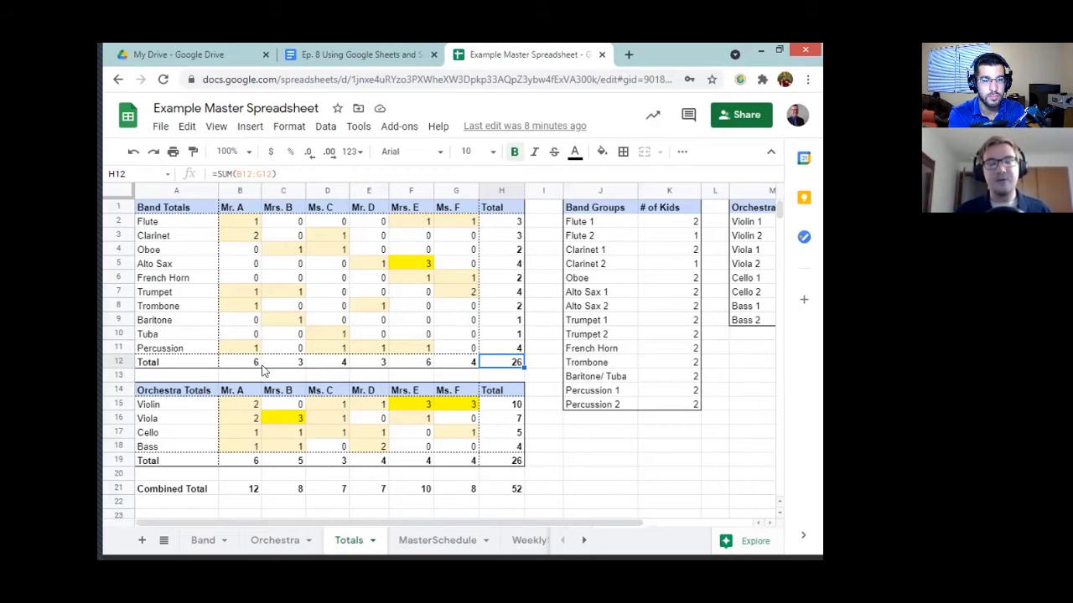
left_click(251, 494)
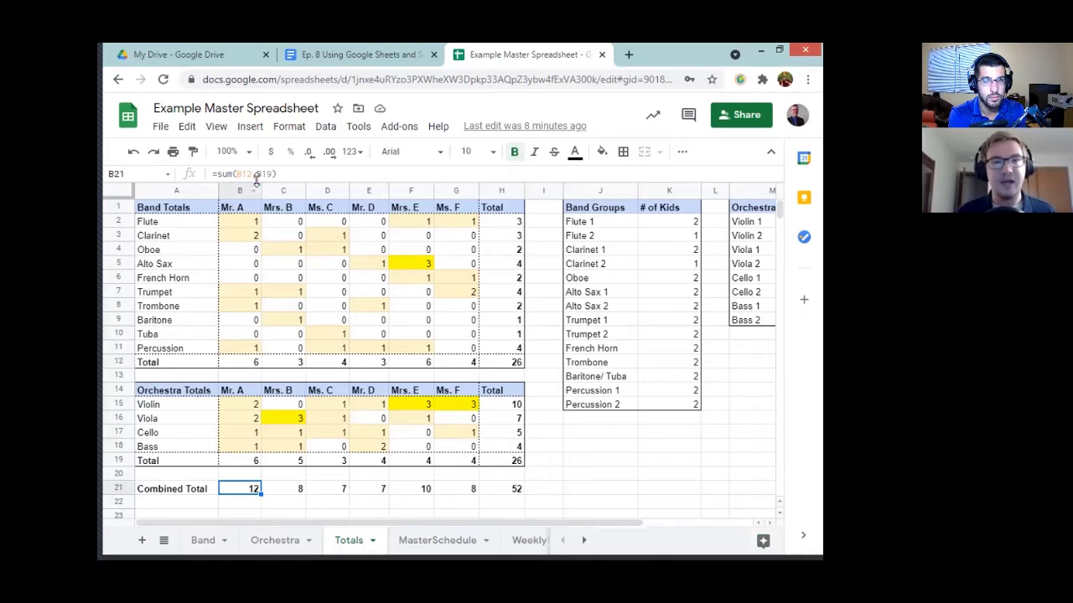
left_click(253, 364)
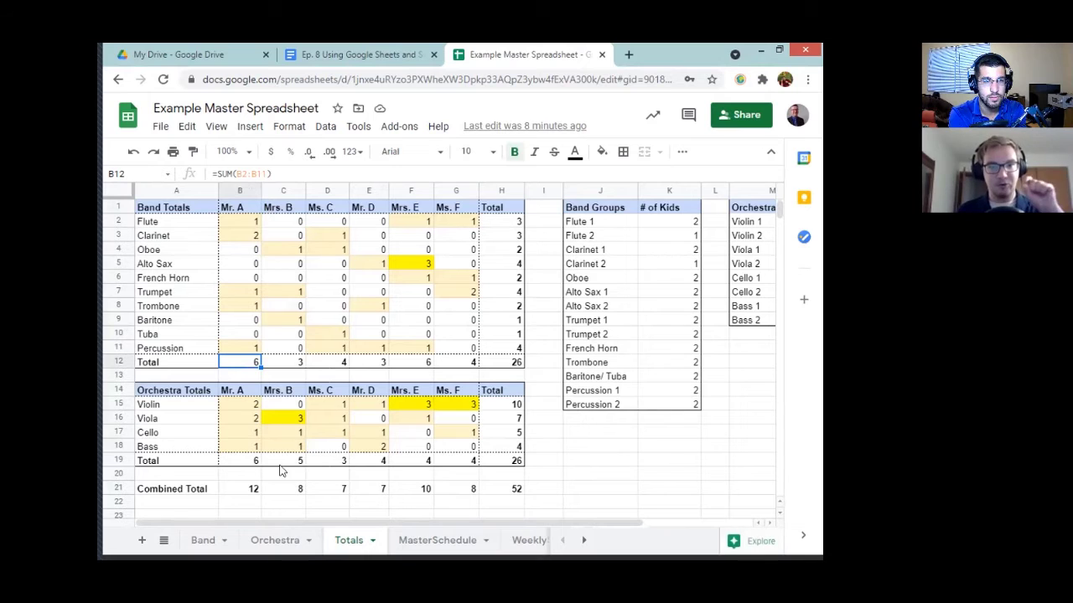
left_click(251, 489)
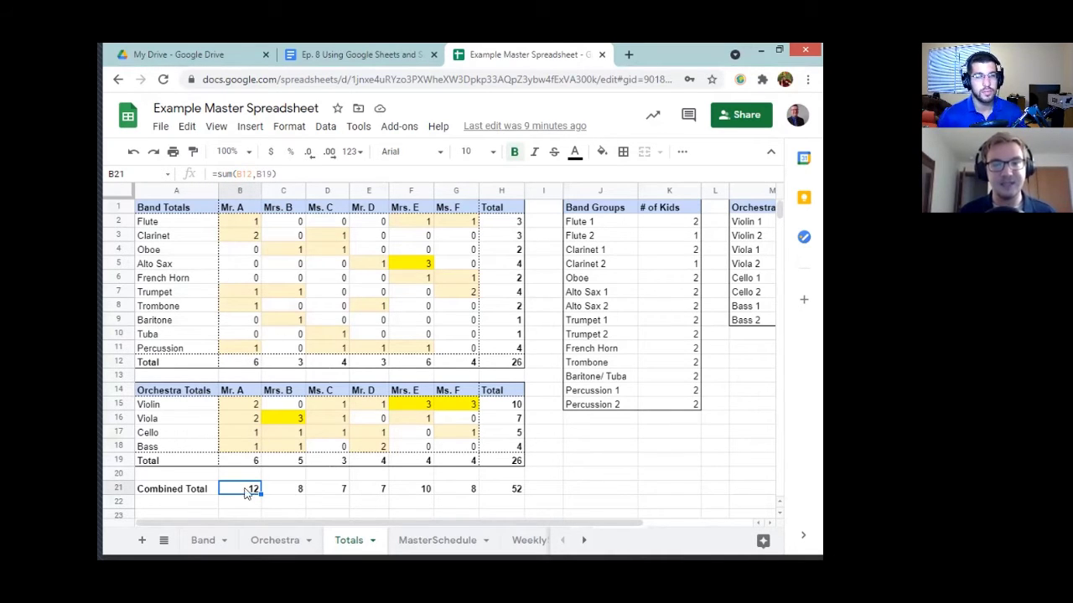
left_click(503, 492)
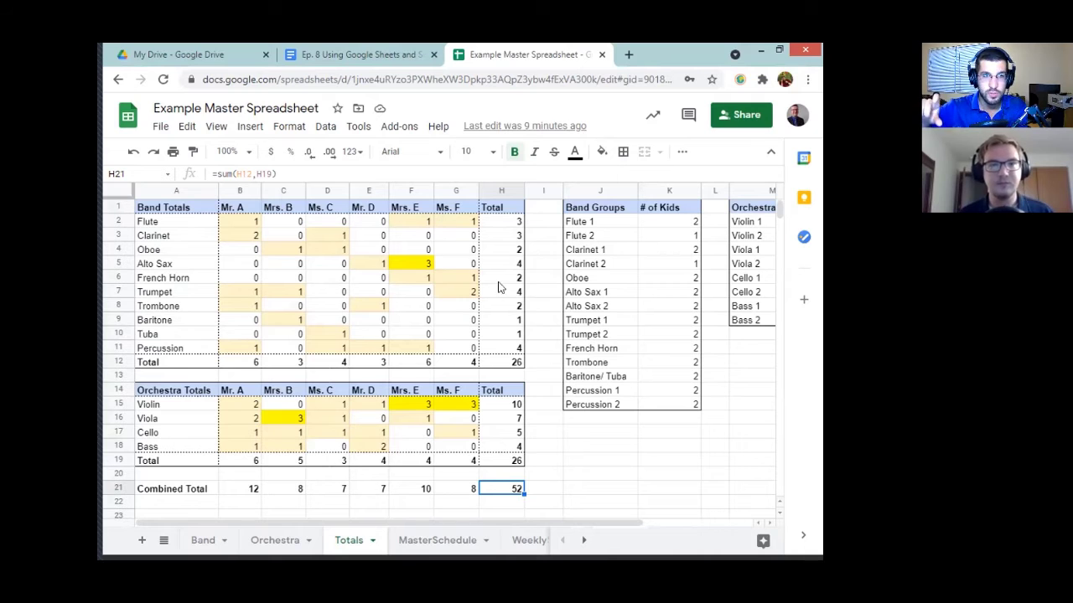
Start a SUM formula in empty cell J18 to show the function suggestions and help, and clear the entry again.
left_click(599, 448)
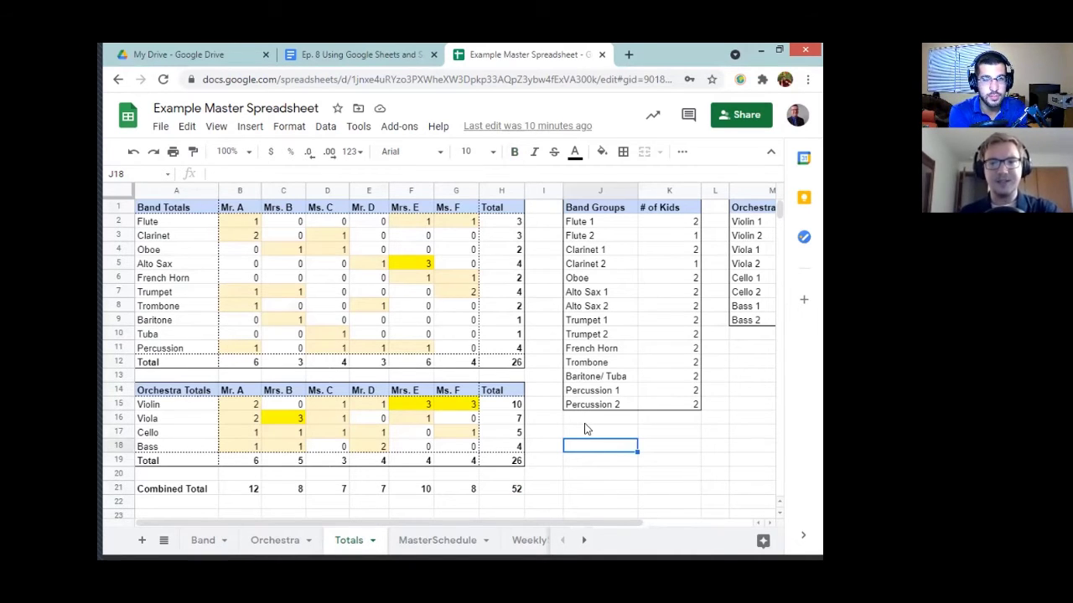
type("=")
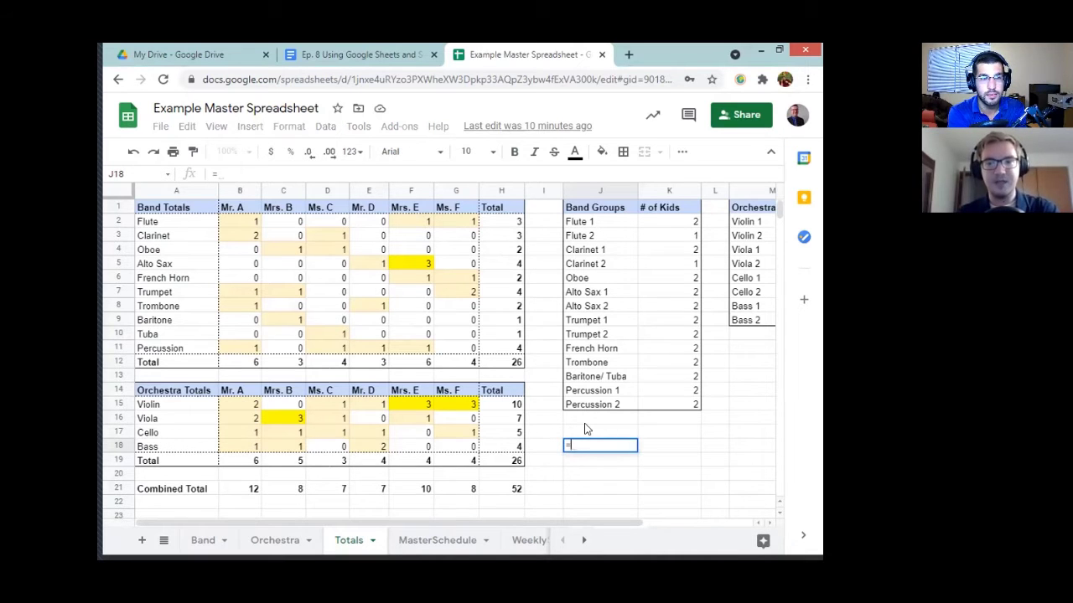
type("sum")
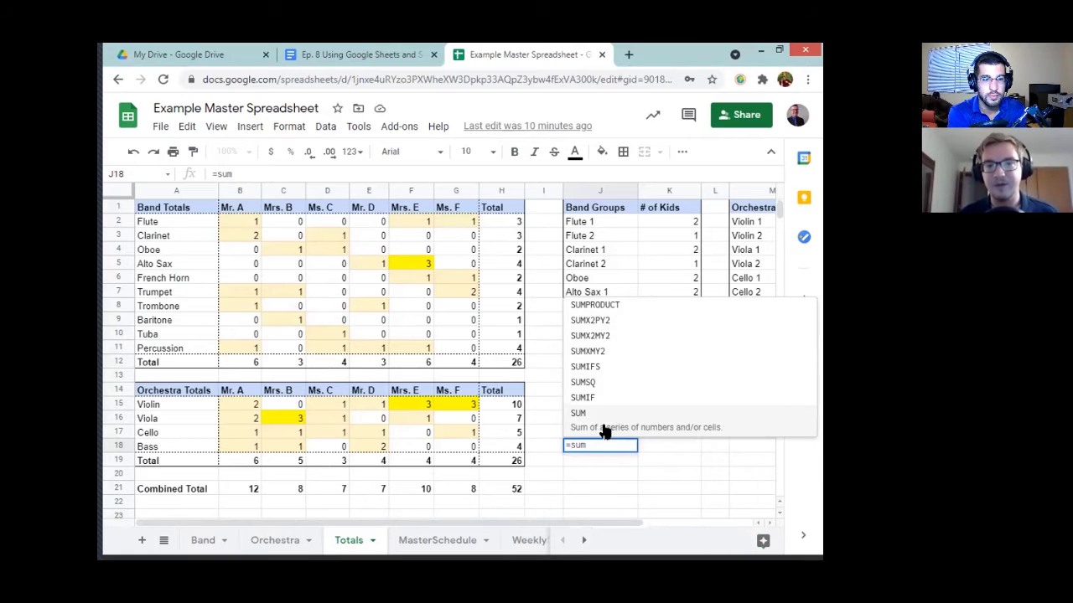
left_click(598, 429)
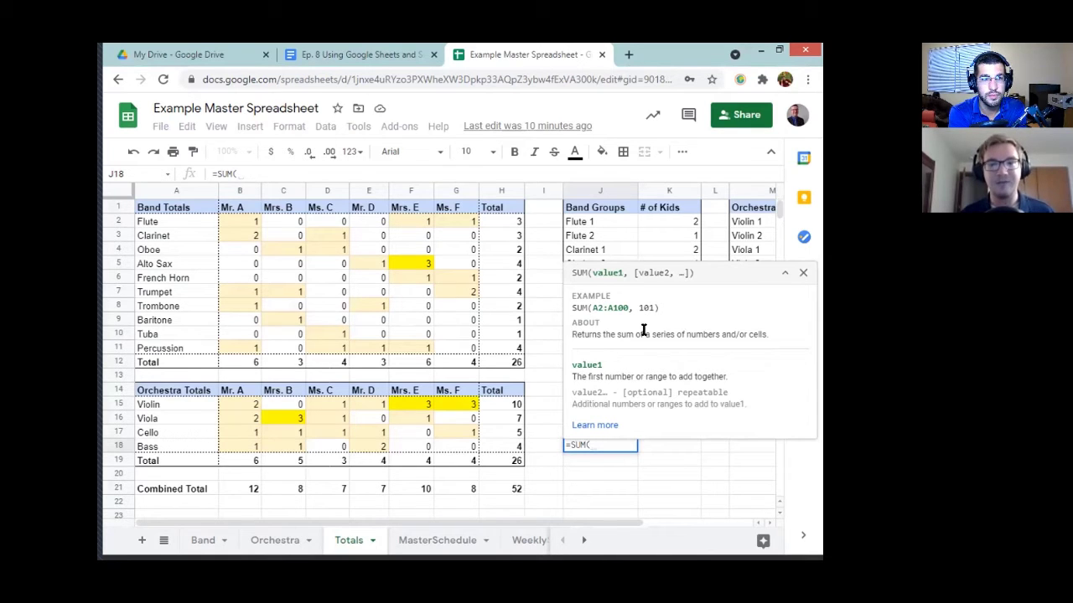
left_click(802, 273)
key("BackSpace")
key("BackSpace")
key("BackSpace")
key("BackSpace")
key("BackSpace")
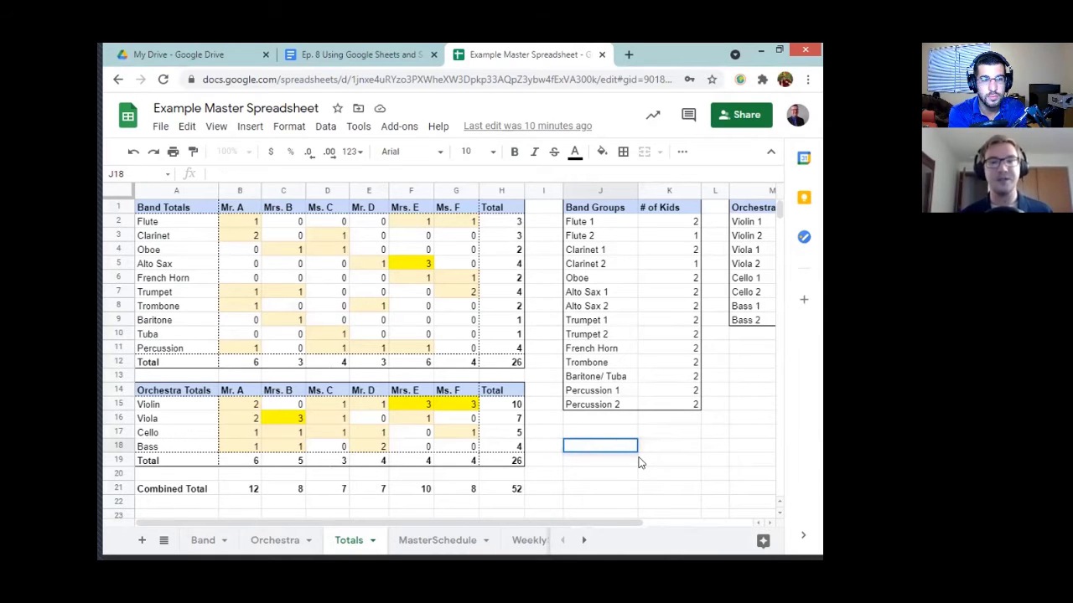
left_click(567, 461)
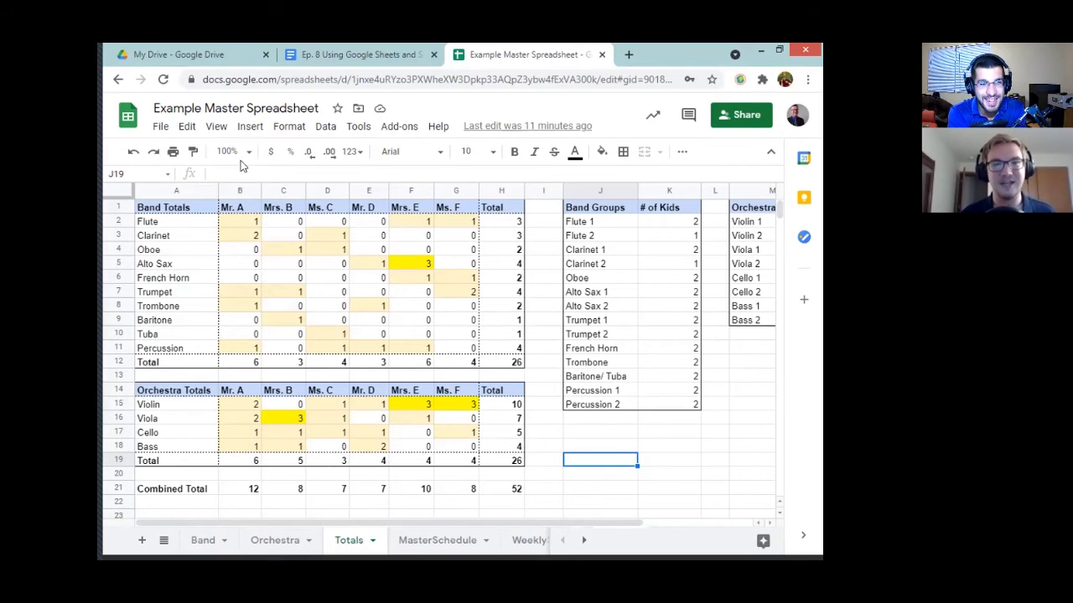
Open the COUNTIFS formula in cell B2, read the function's help on ranges and criteria, and close the help.
left_click(252, 223)
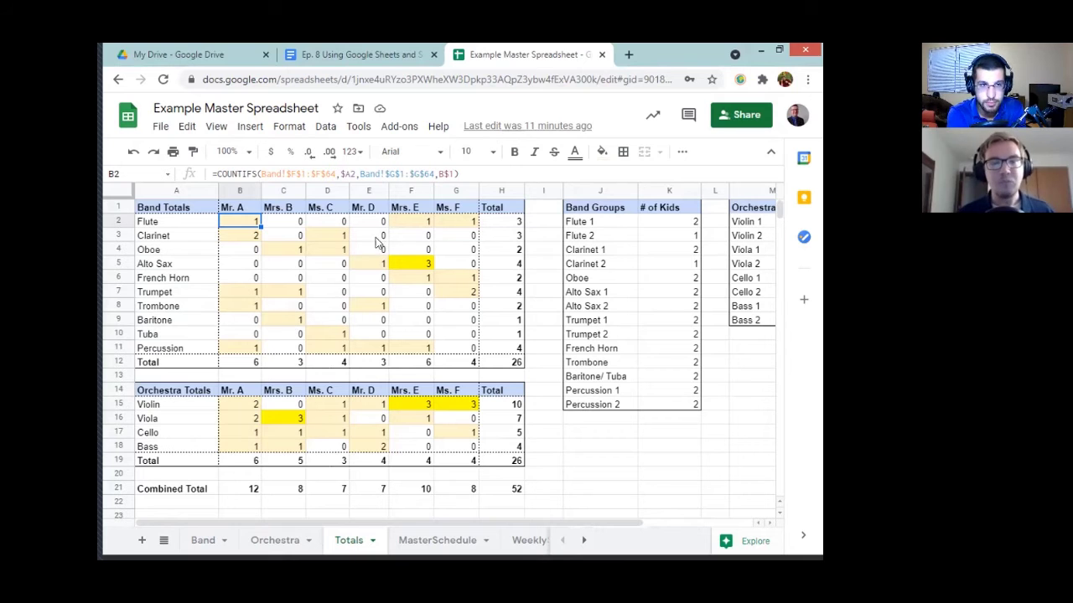
left_click(237, 171)
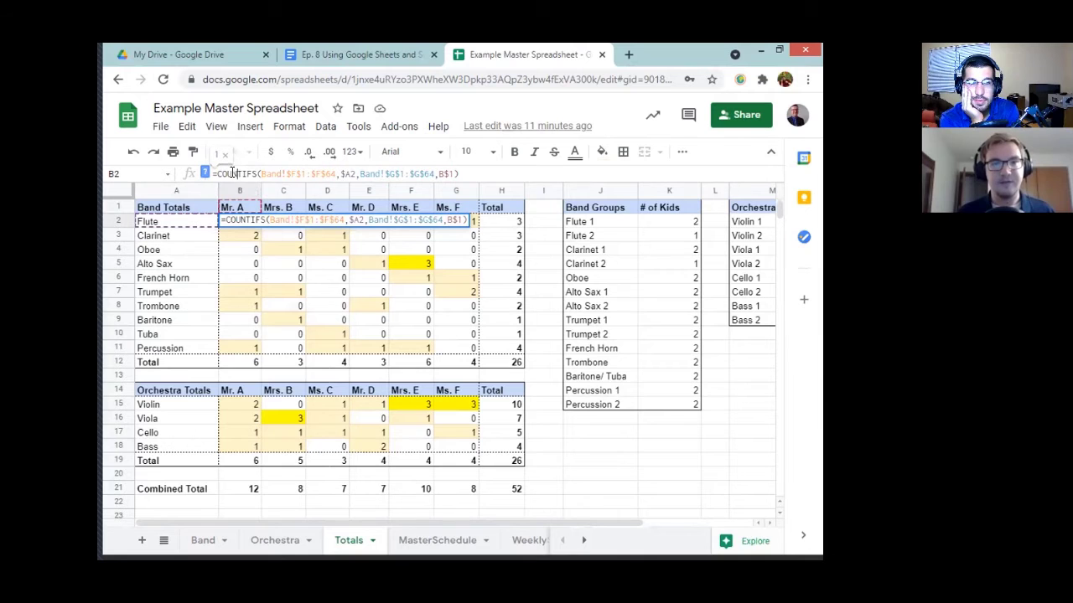
left_click(206, 171)
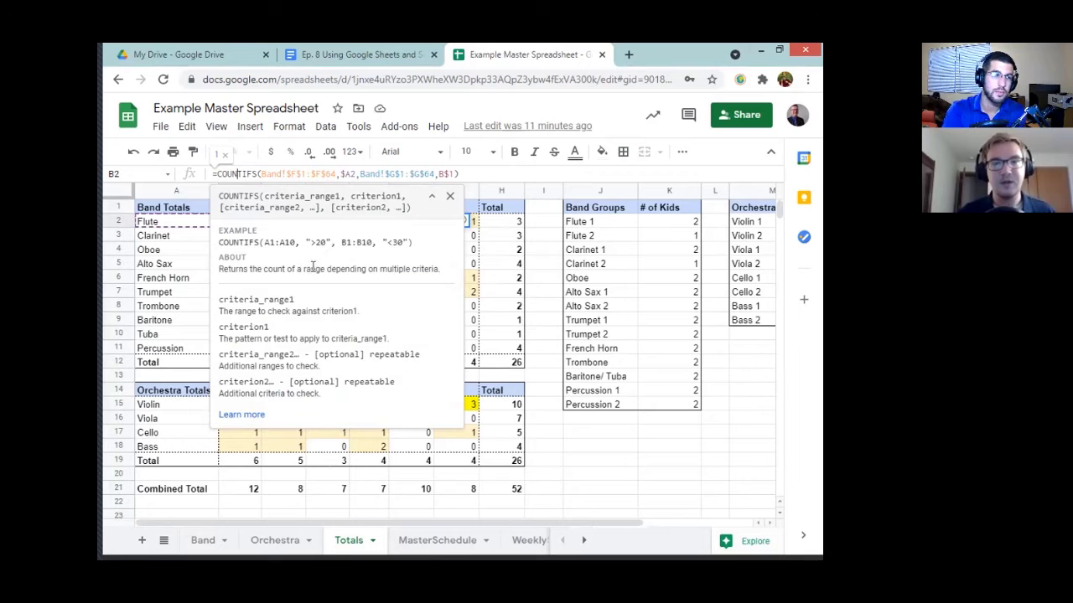
left_click(449, 196)
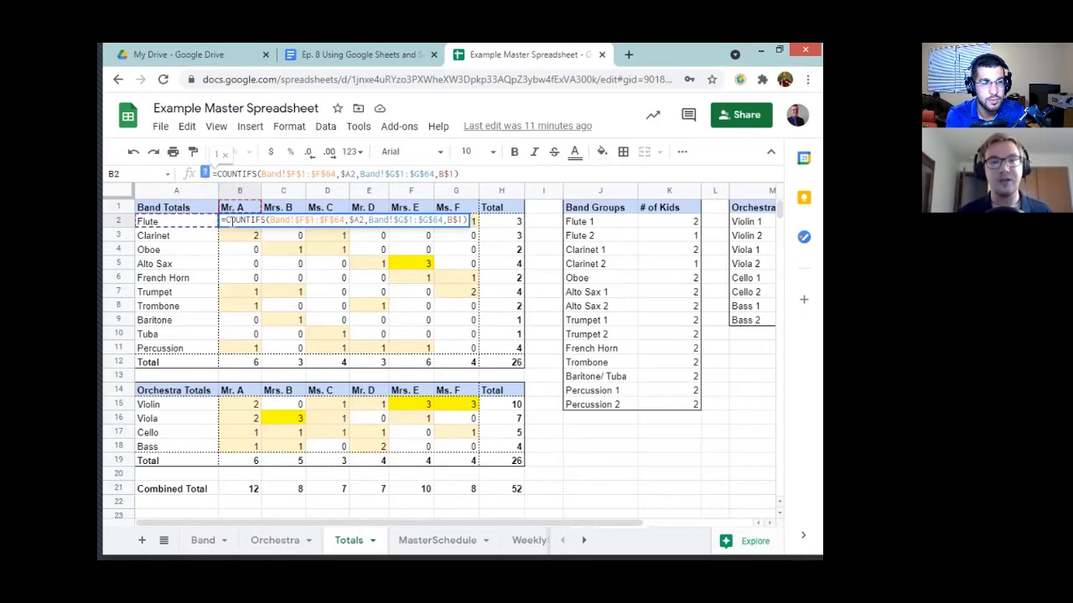
Compare the COUNTIFS formulas in B2 and C2 with the COUNTIF formula in K2.
key("Return")
key("Down")
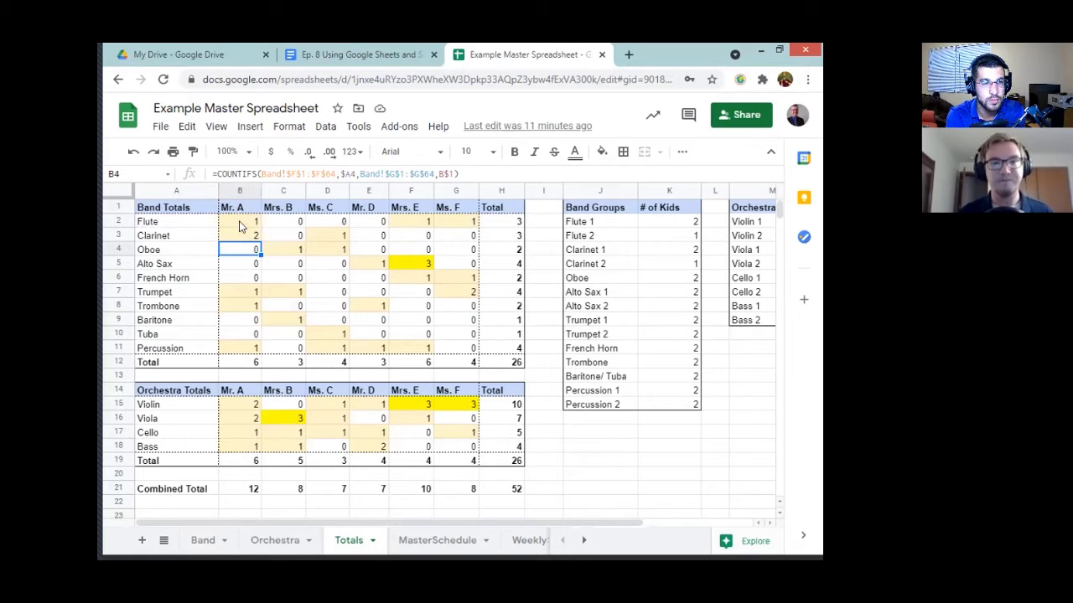
left_click(244, 222)
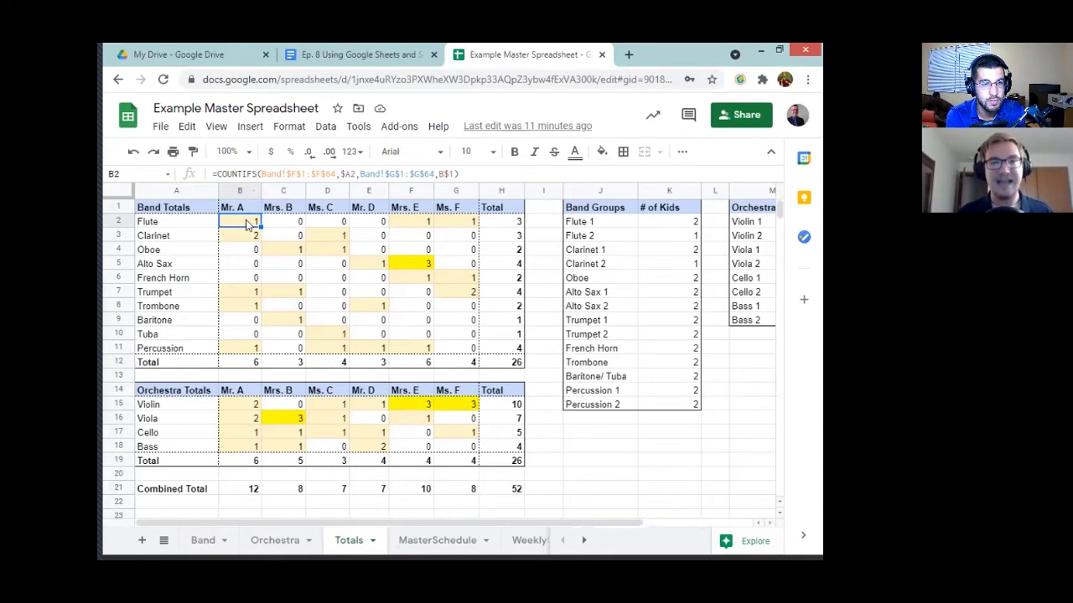
left_click(280, 223)
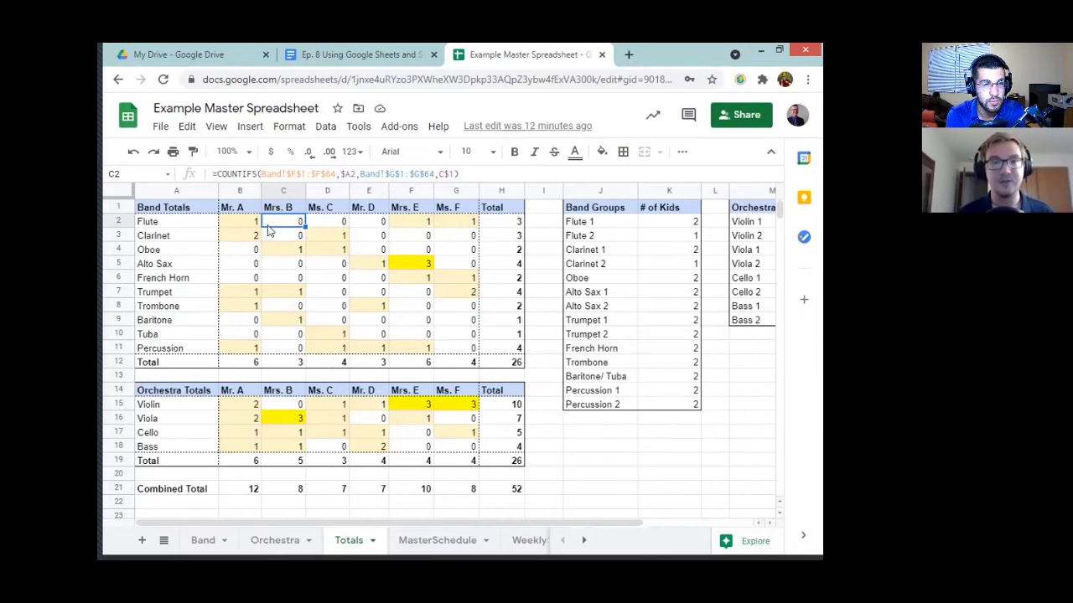
left_click(232, 222)
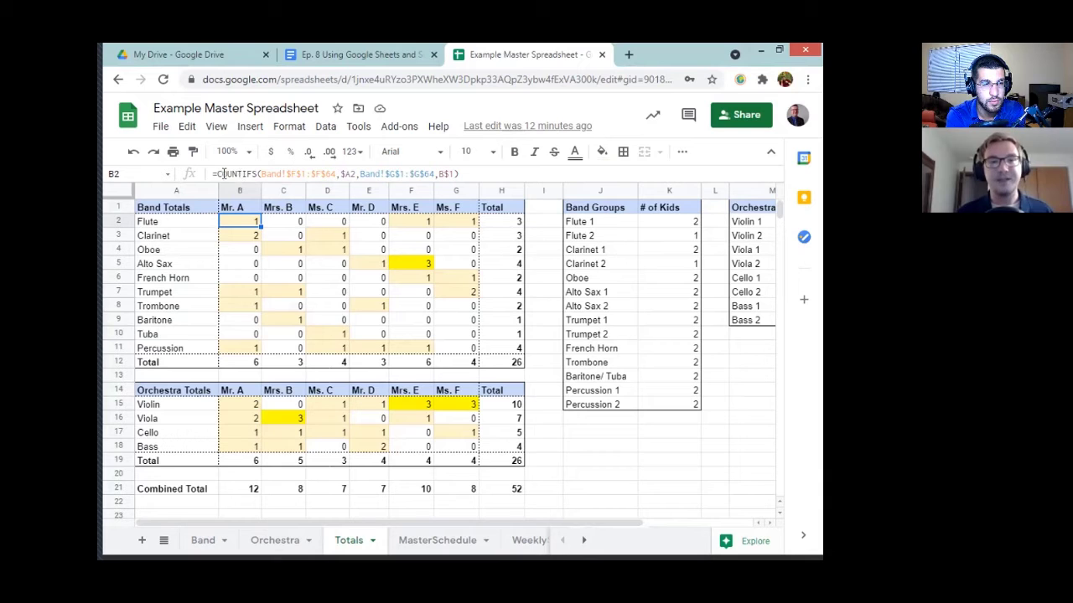
left_click(229, 174)
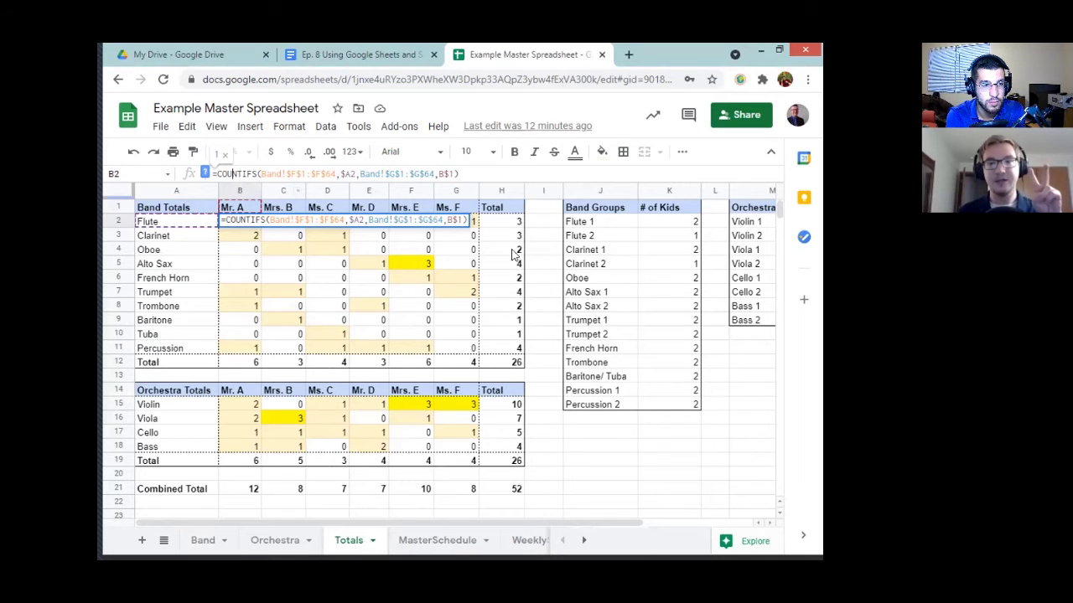
left_click(667, 223)
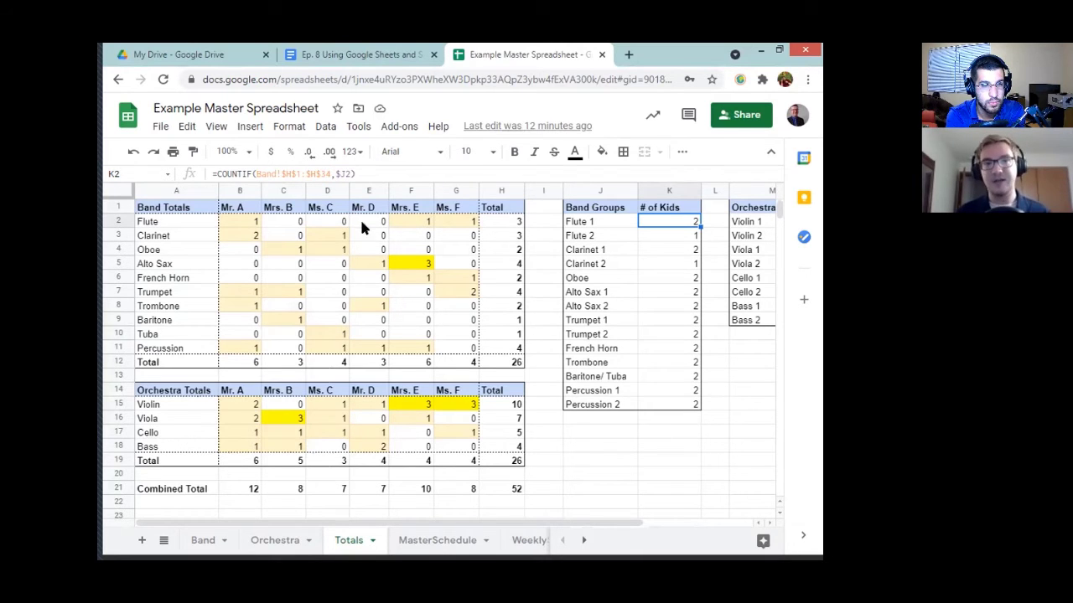
left_click(251, 223)
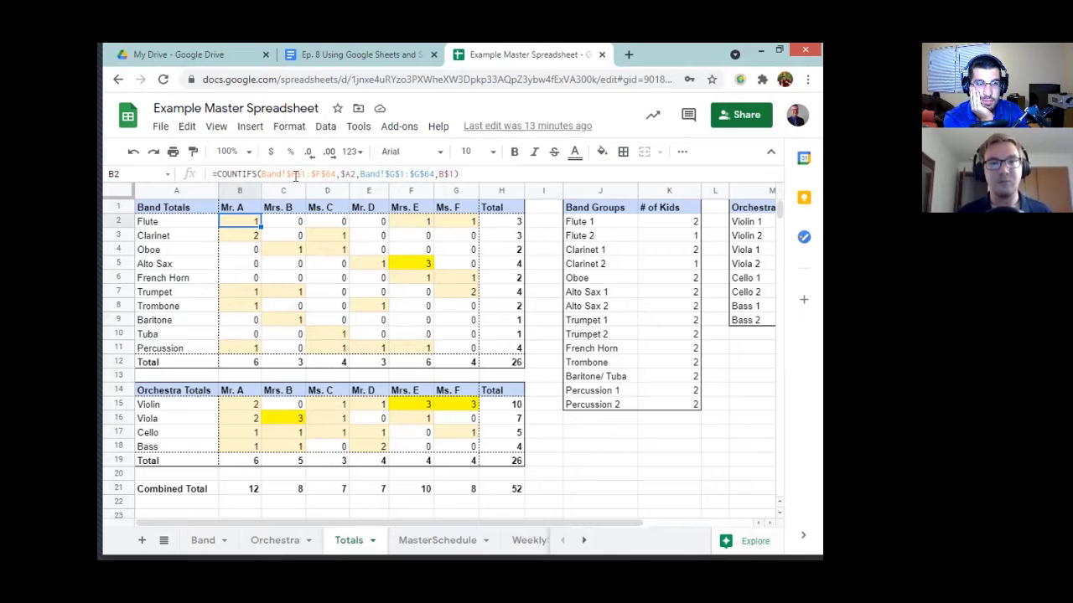
Examine the Band sheet's Instrument column as the source of B2's first criteria range, and reopen the B2 formula on Totals.
left_click(202, 540)
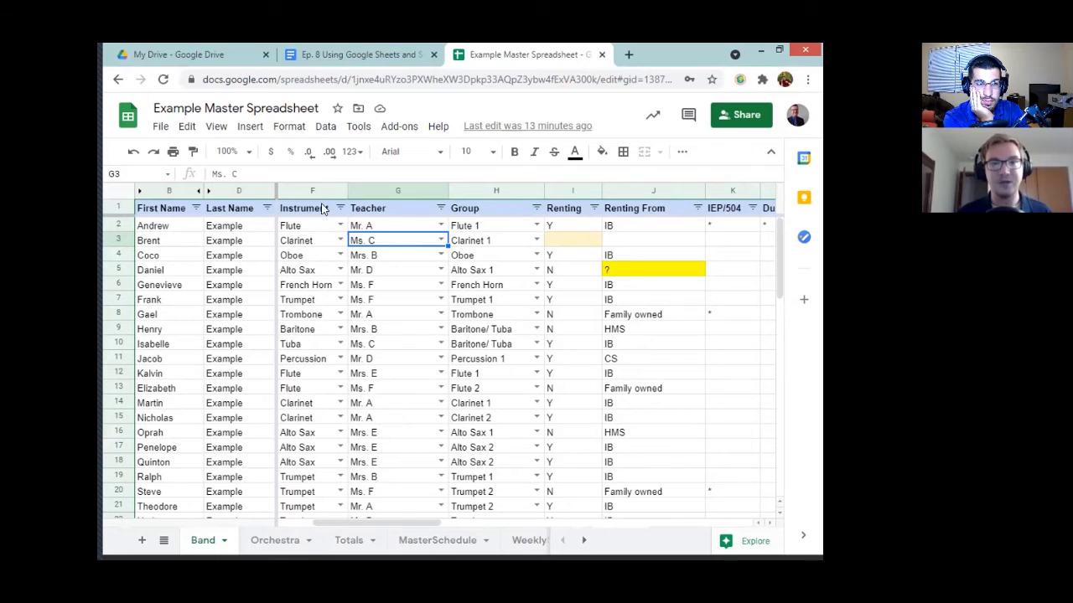
left_click(323, 191)
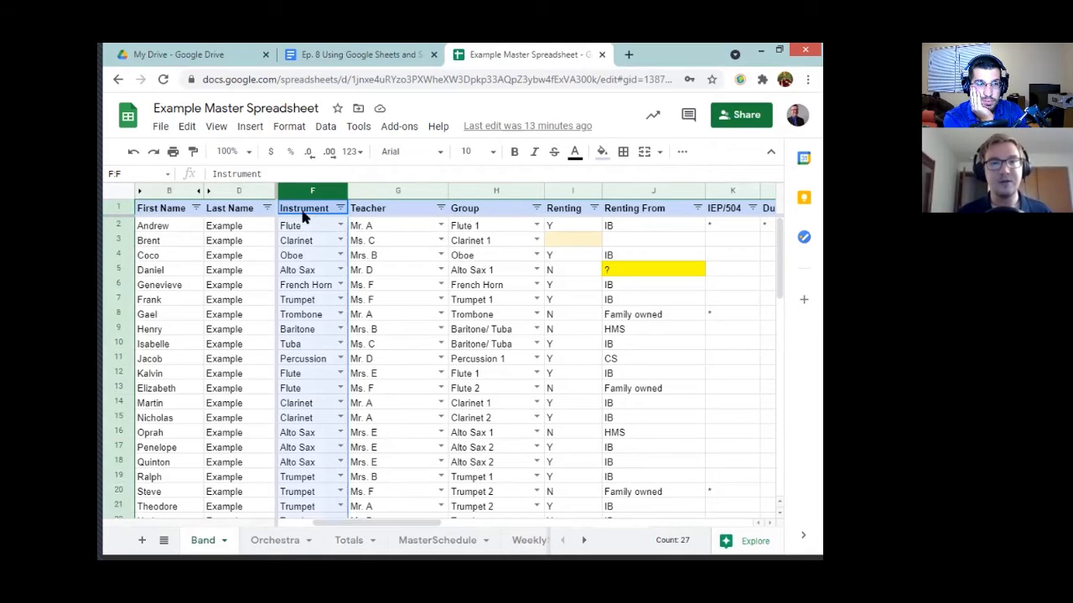
scroll(306, 219, "down", 3)
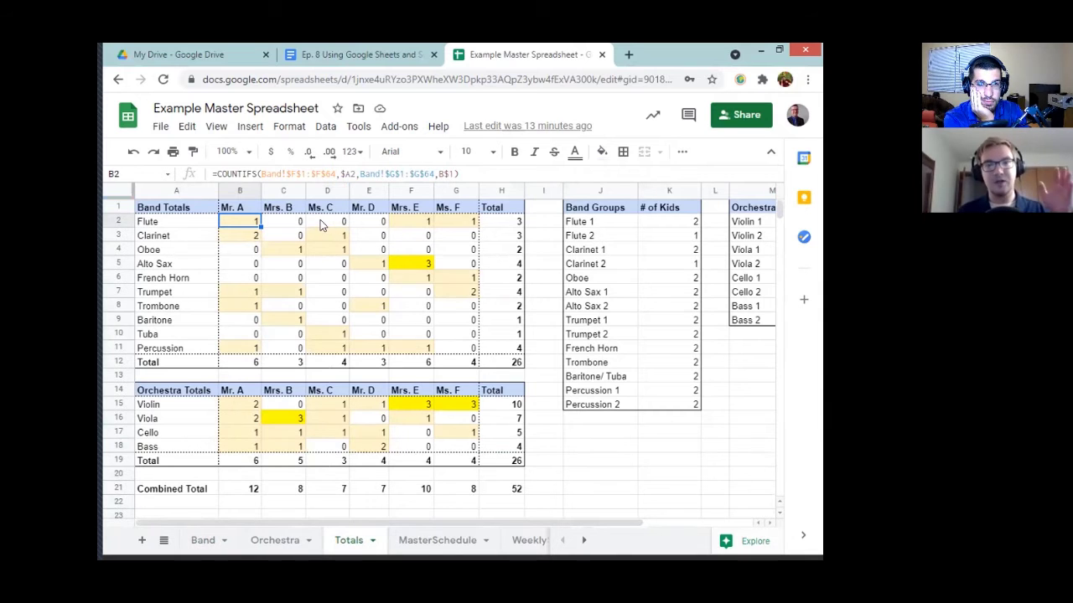
double_click(312, 174)
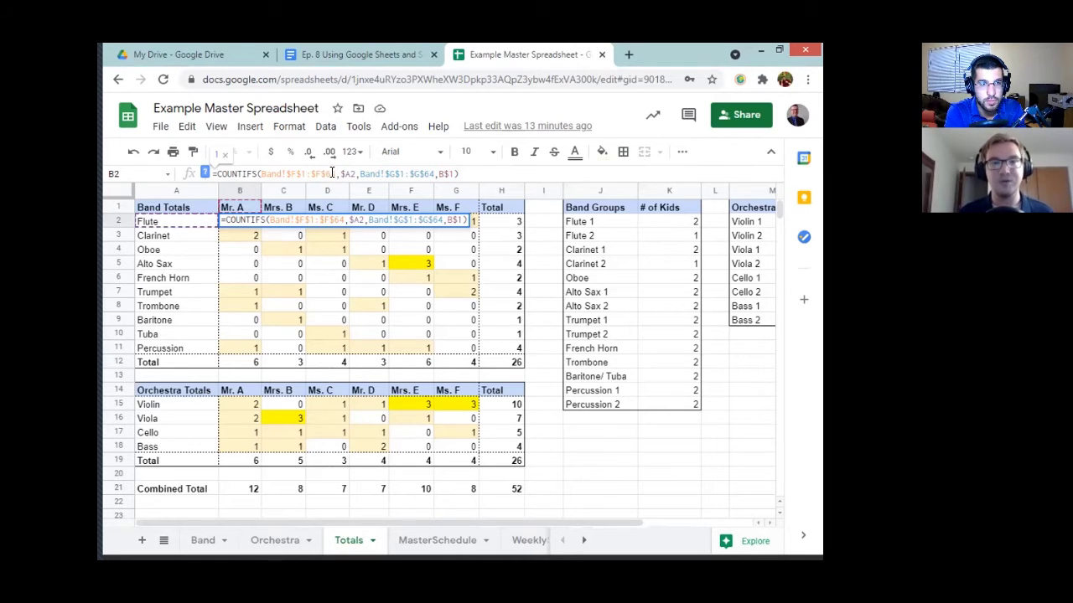
left_click_drag(255, 262, 300, 263)
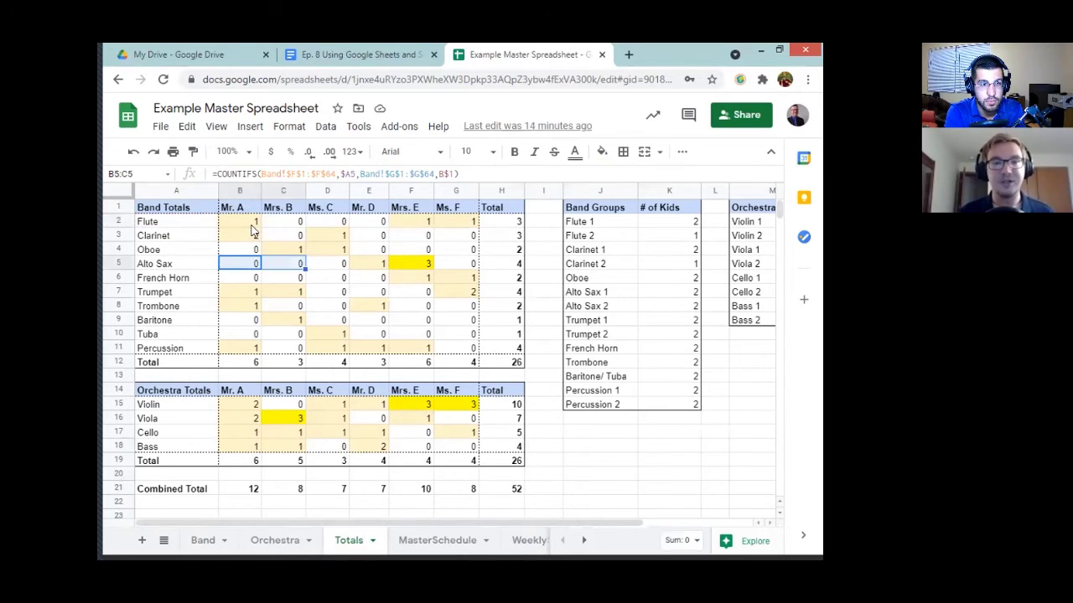
Highlight the $A2 criterion in B2's formula and the Band!$F$1:$F$64 range in C3's, then inspect C3's $A3 criterion.
left_click(251, 224)
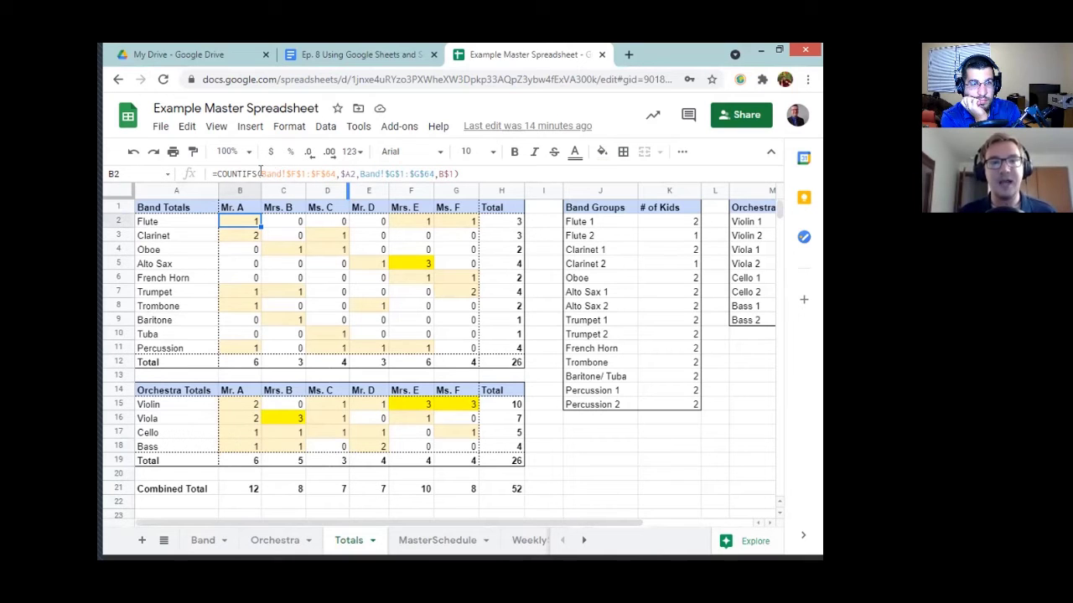
left_click_drag(261, 173, 356, 173)
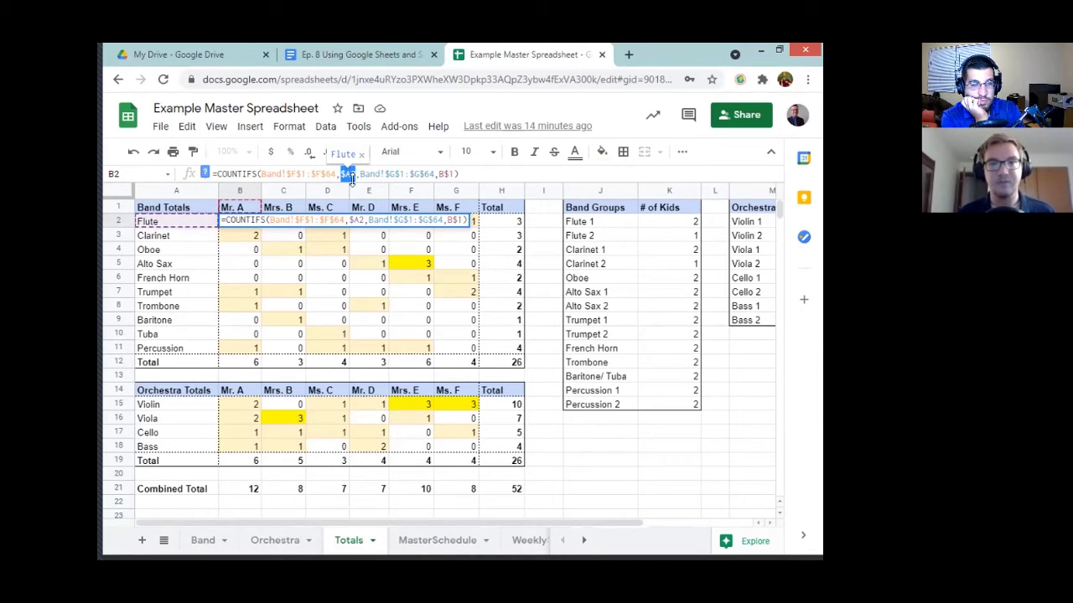
left_click(289, 239)
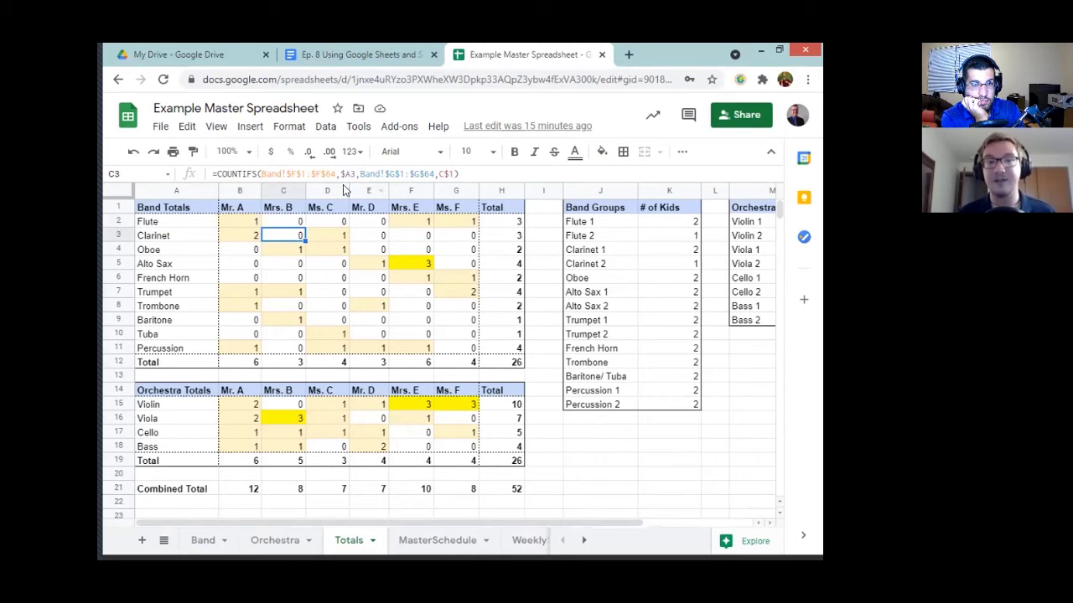
left_click_drag(307, 173, 335, 173)
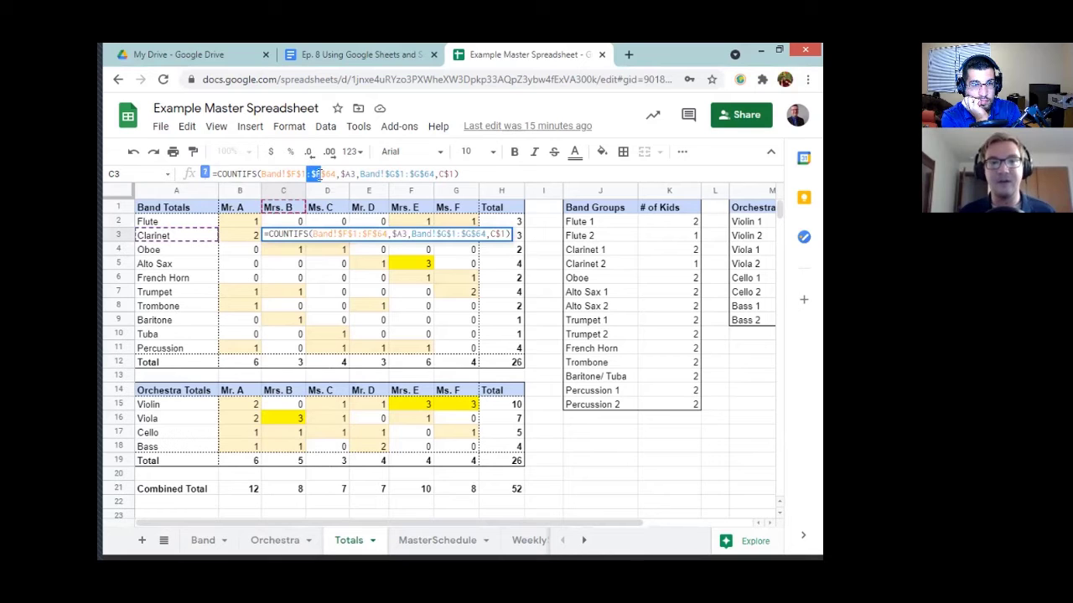
left_click_drag(335, 174, 262, 174)
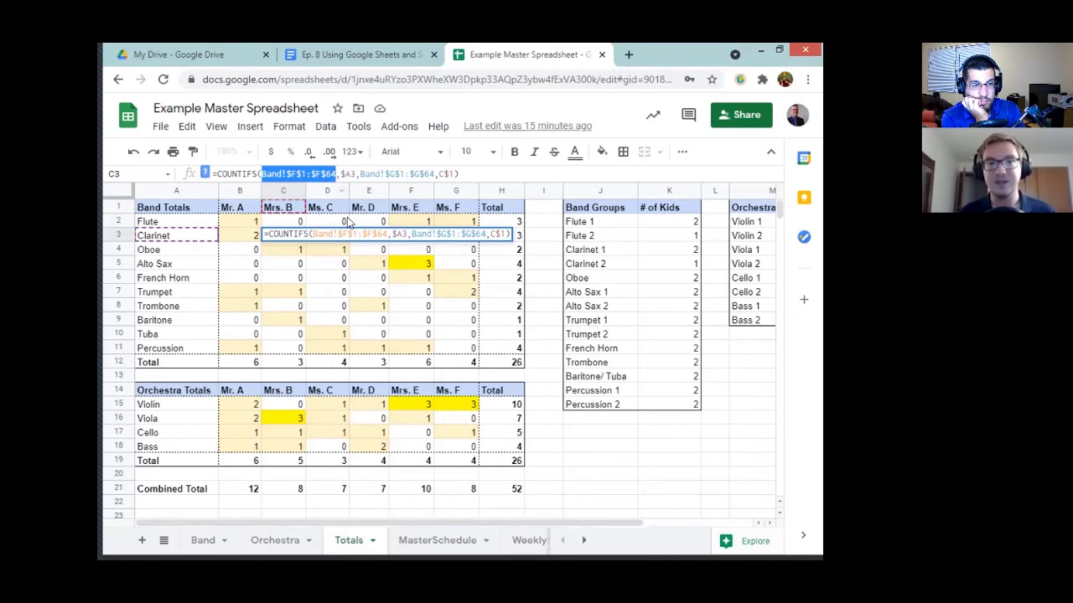
left_click(342, 174)
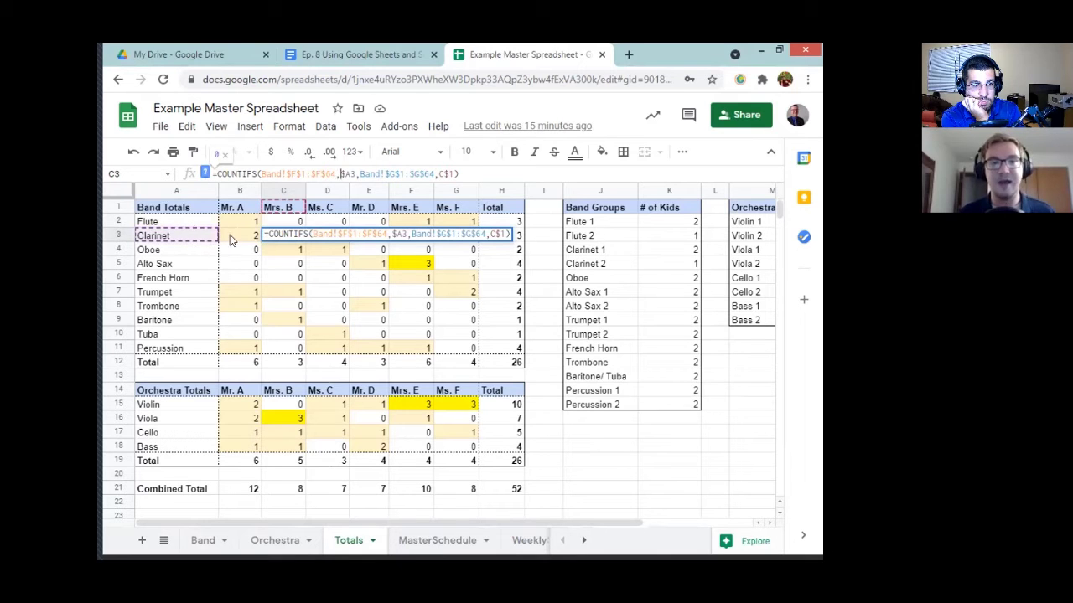
key("Return")
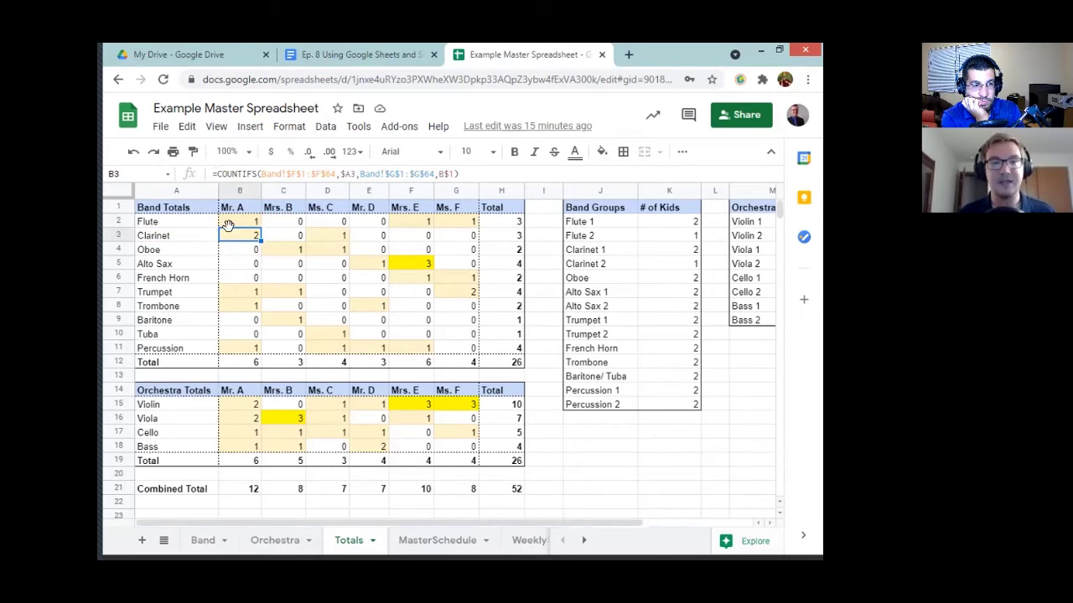
Compare the COUNTIFS formulas in B3 and B4 to see how the instrument criterion changes by row.
left_click(184, 236)
left_click(248, 237)
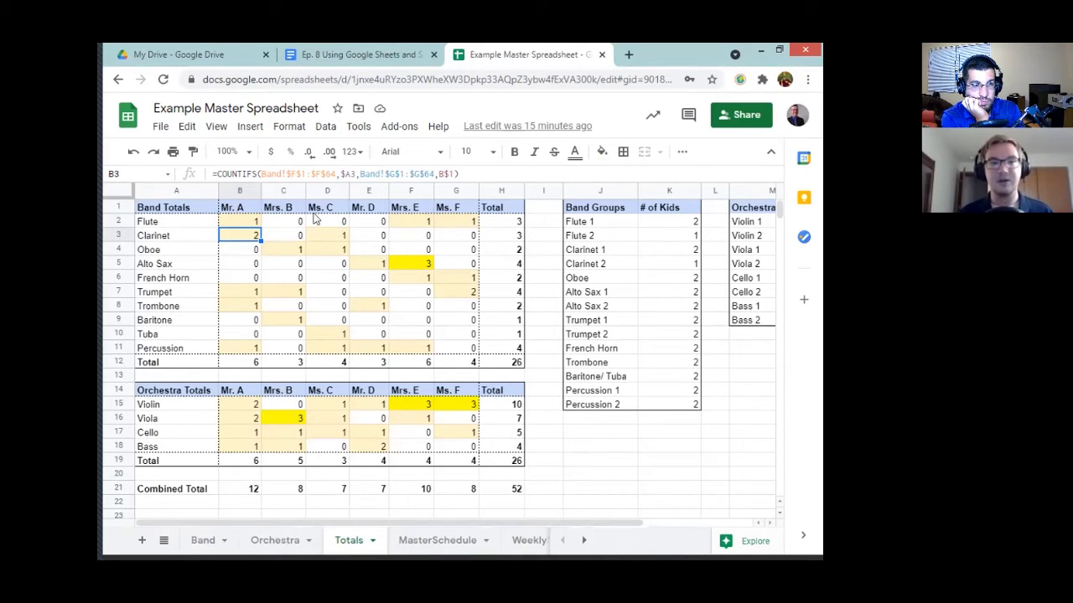
left_click(254, 251)
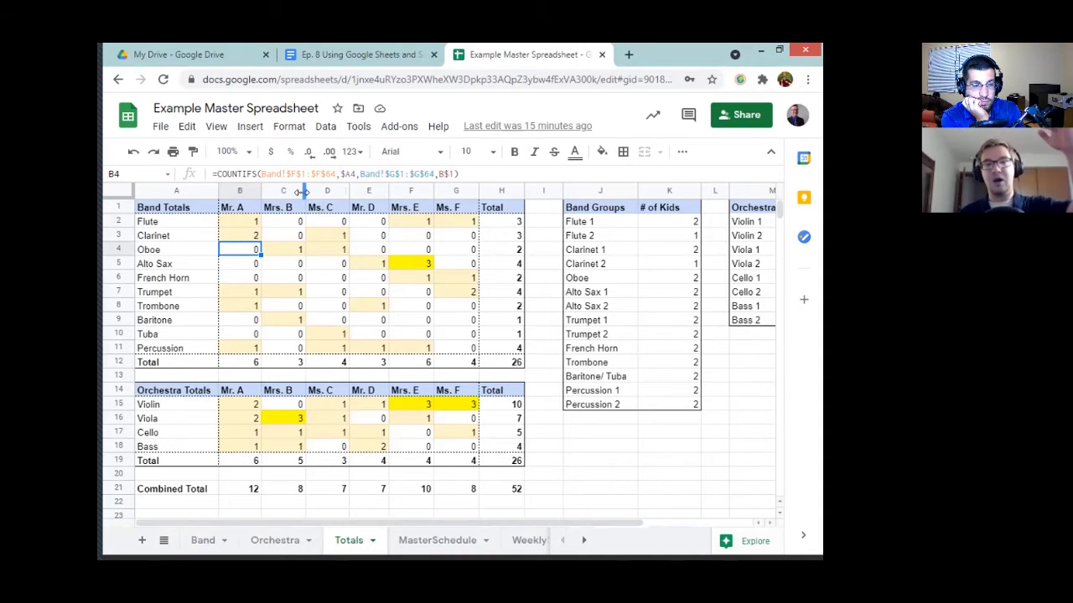
left_click(254, 233)
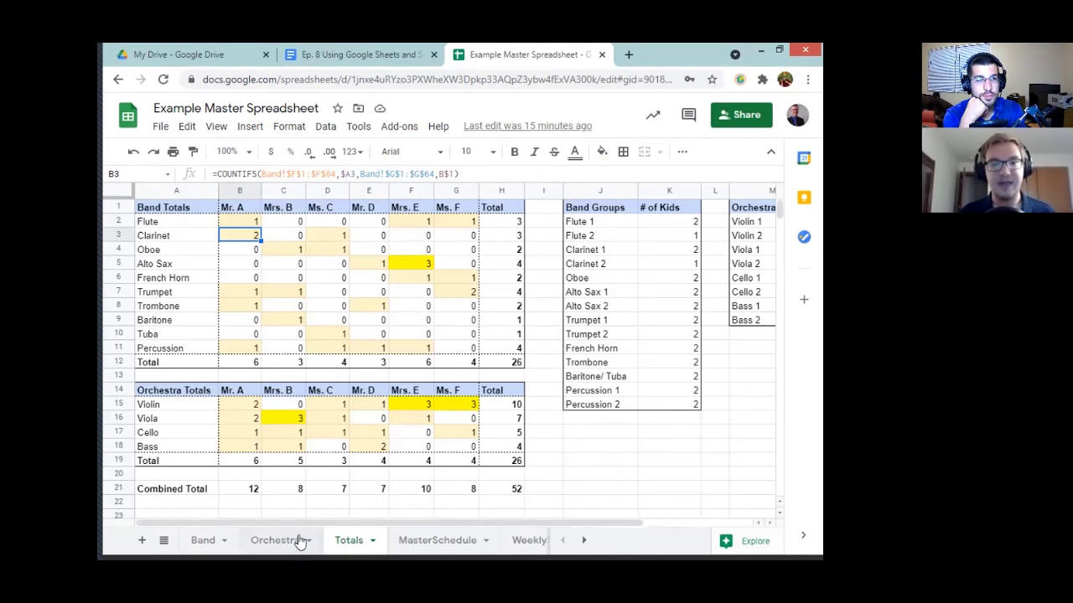
Check the Band sheet's Teacher column and the teacher header in Totals cell B1 against the second range and criterion in B3.
key("ctrl+shift+Page_Up")
key("ctrl+shift+Page_Up")
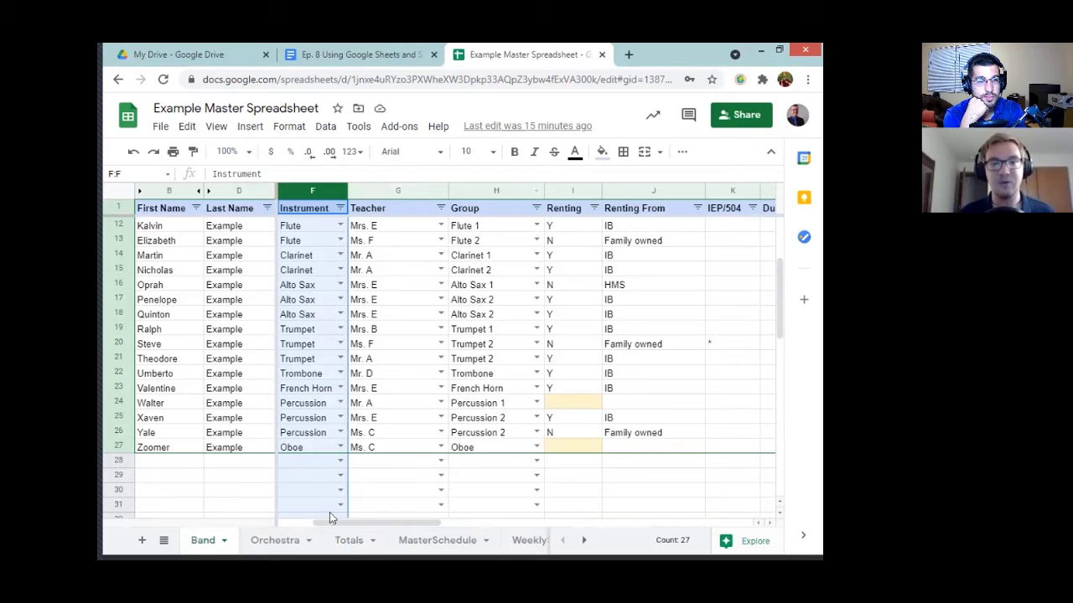
key("ctrl+shift+Page_Down")
key("ctrl+shift+Page_Down")
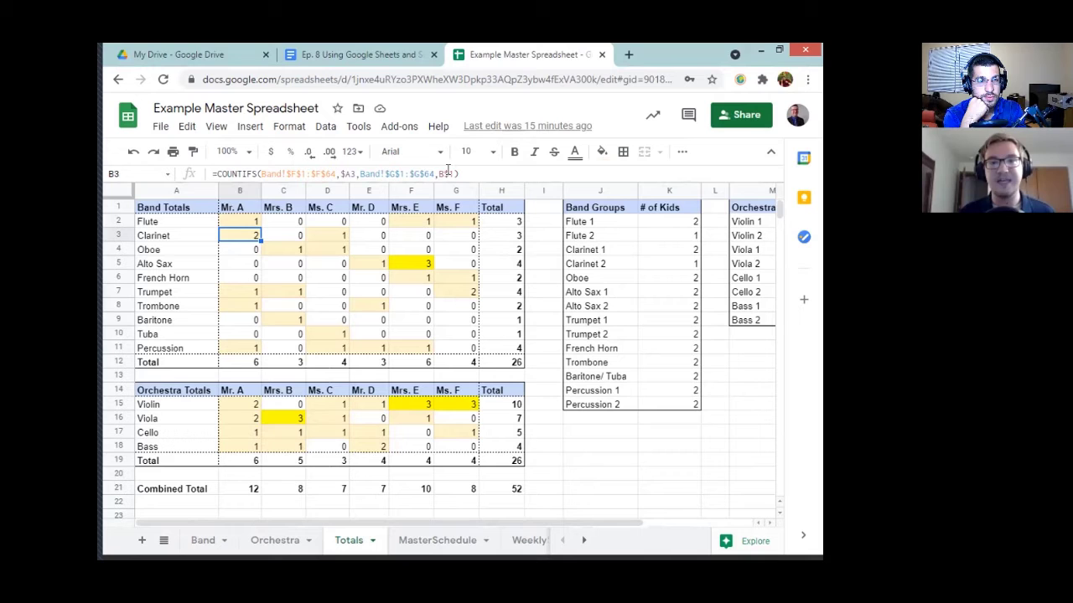
left_click(246, 207)
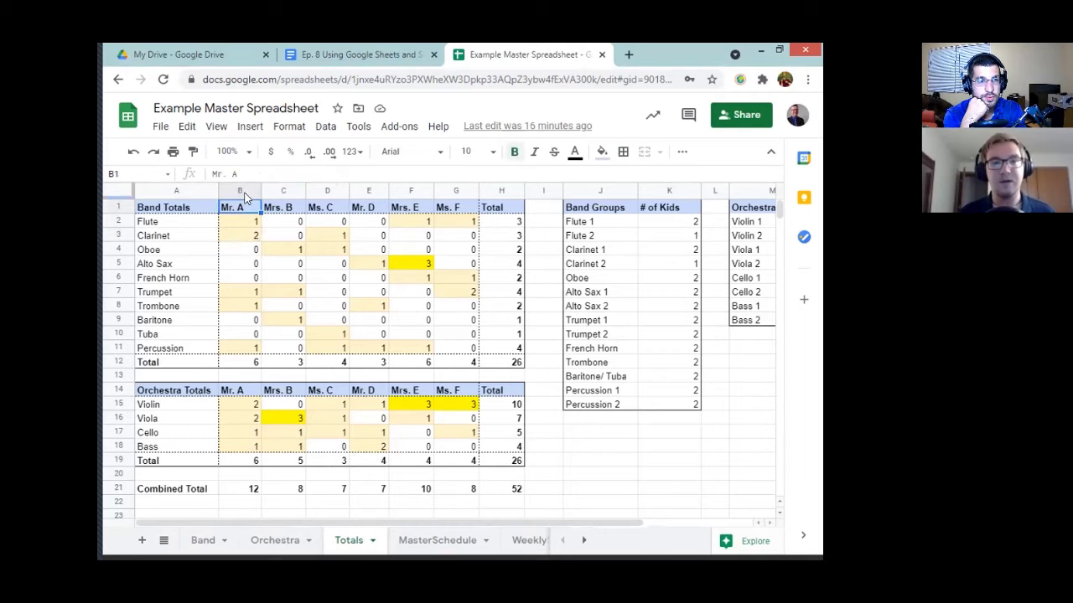
left_click(243, 238)
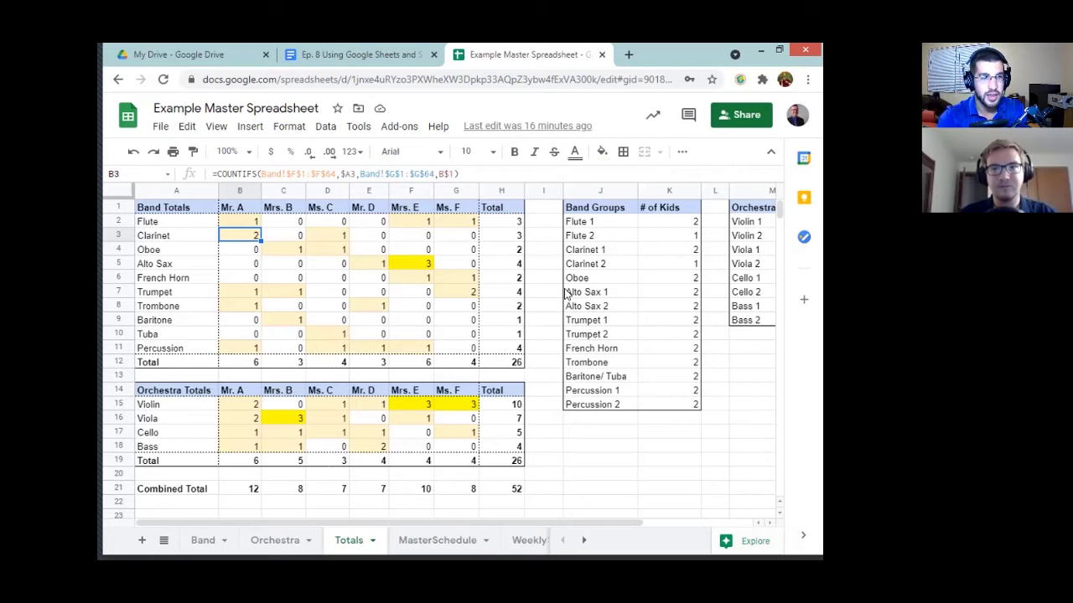
Remove the row number 1 from the B$1 reference in B2's COUNTIFS formula and enter the incomplete formula.
left_click(250, 222)
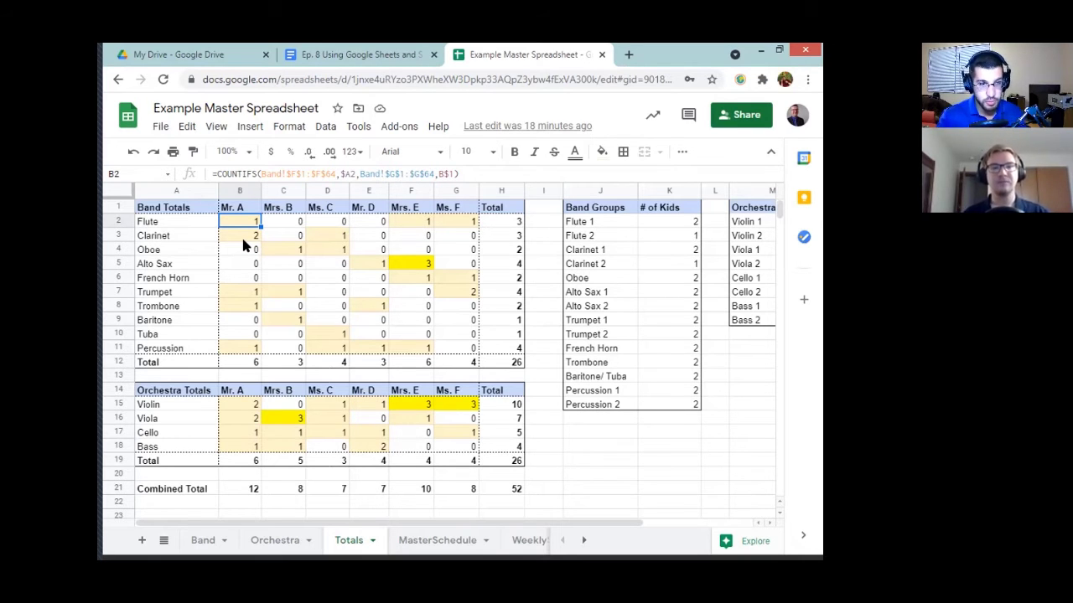
left_click(293, 174)
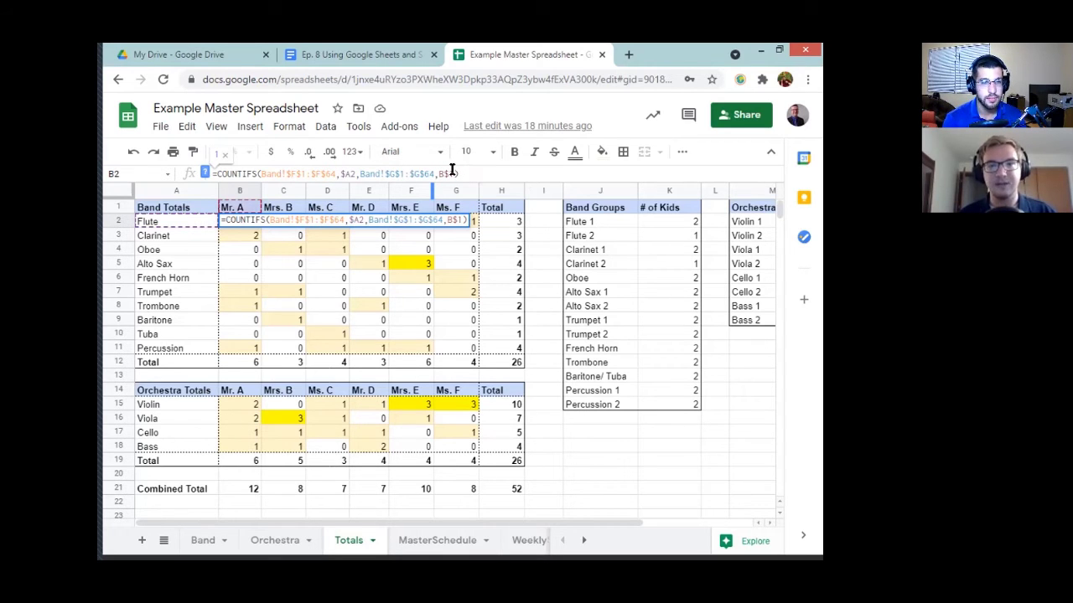
key("BackSpace")
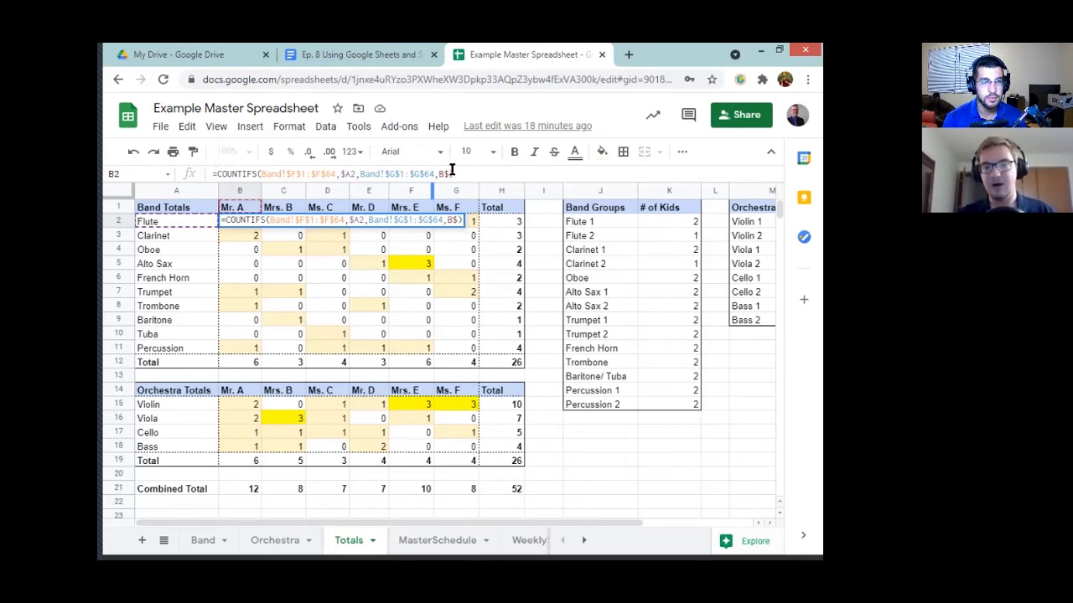
key("Return")
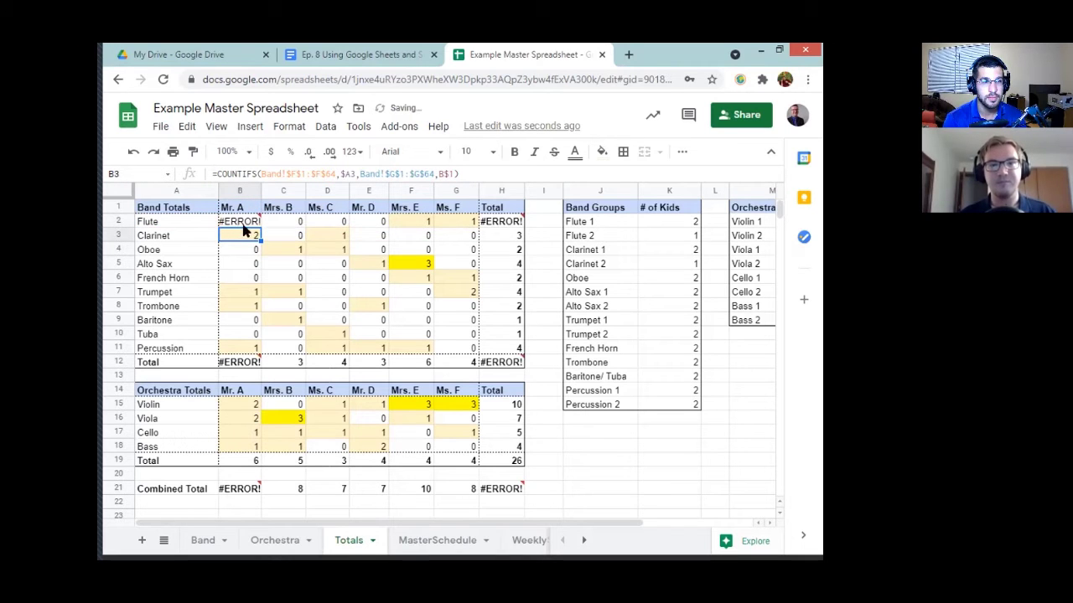
Undo the last edit to the flute count formula in cell B2 of the Totals sheet.
mouse_move(244, 228)
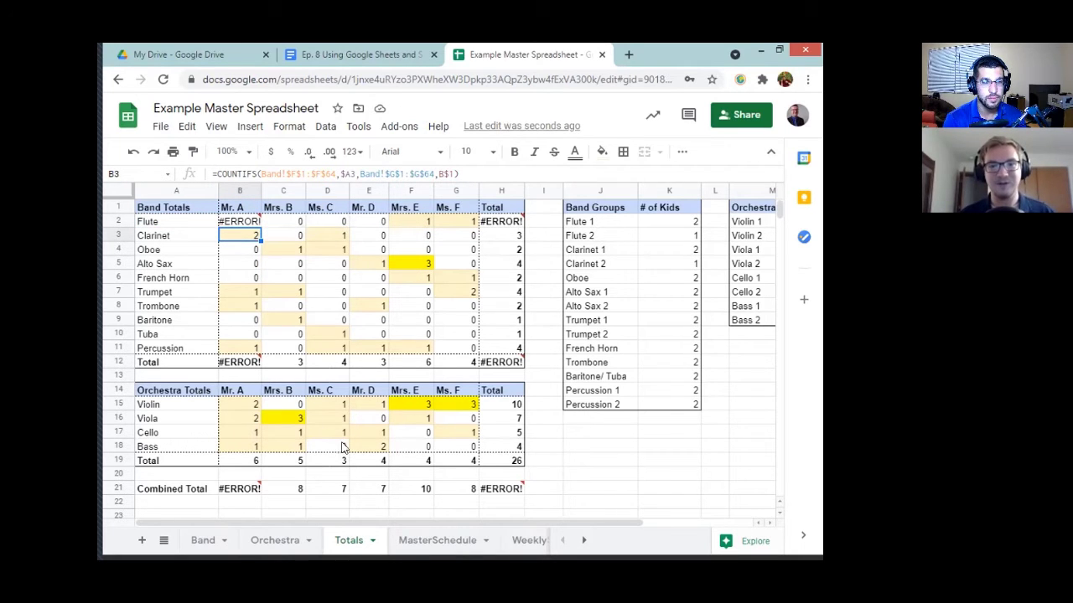
key("ctrl+z")
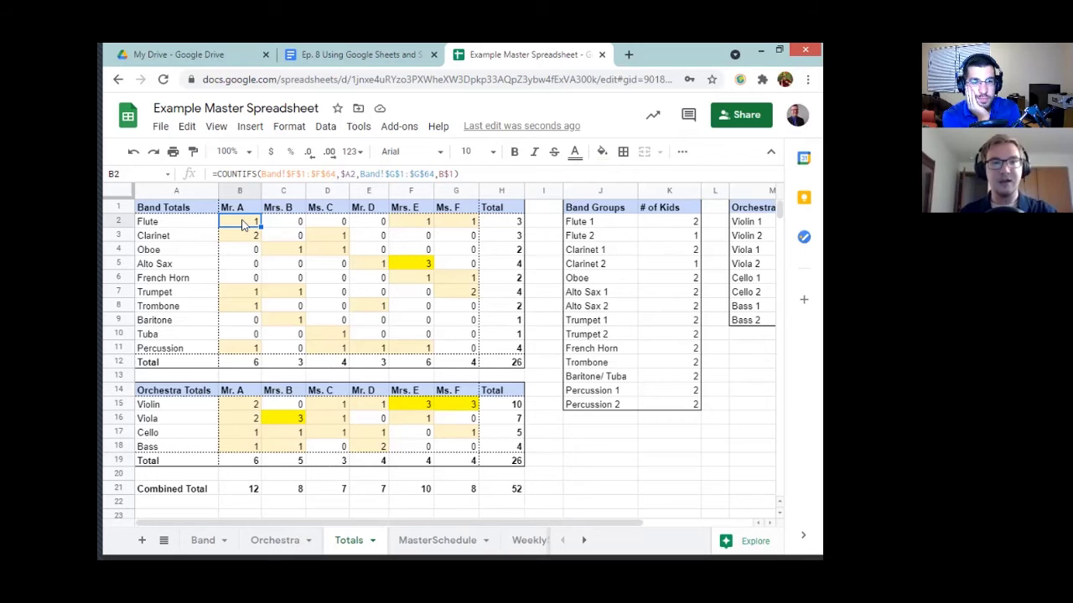
Review the conditional formatting rules applied to the band totals range B2:G11, and close them without changes.
left_click(454, 341, "shift")
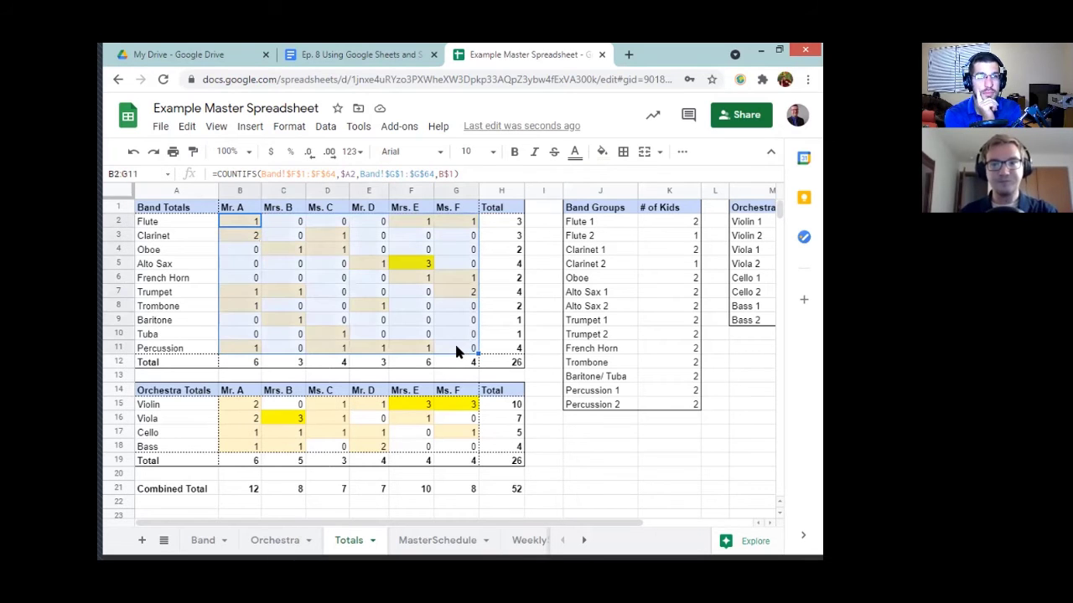
left_click(245, 223)
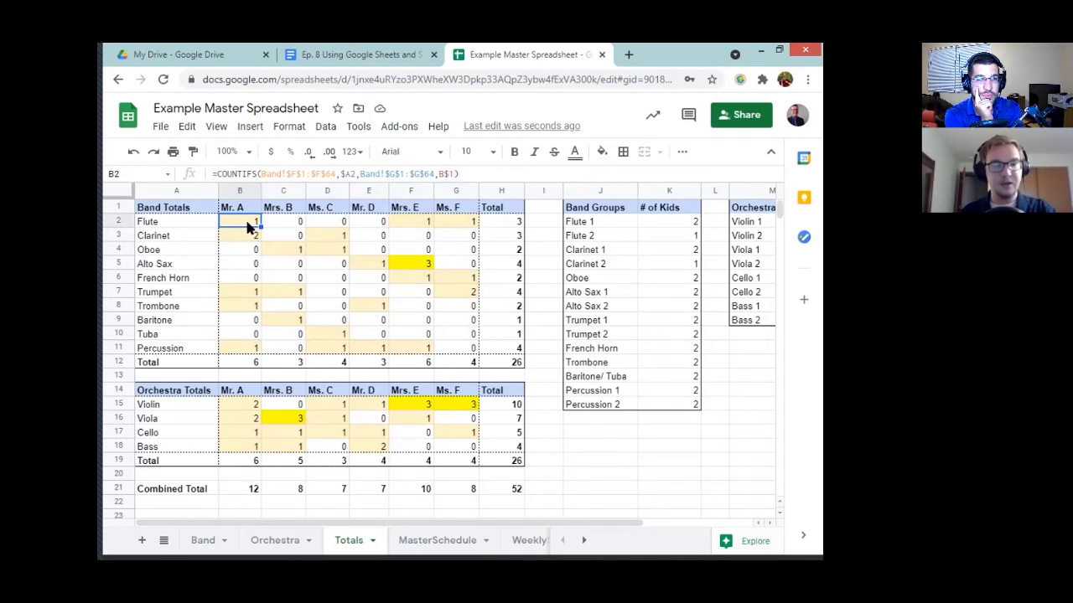
left_click(459, 353, "shift")
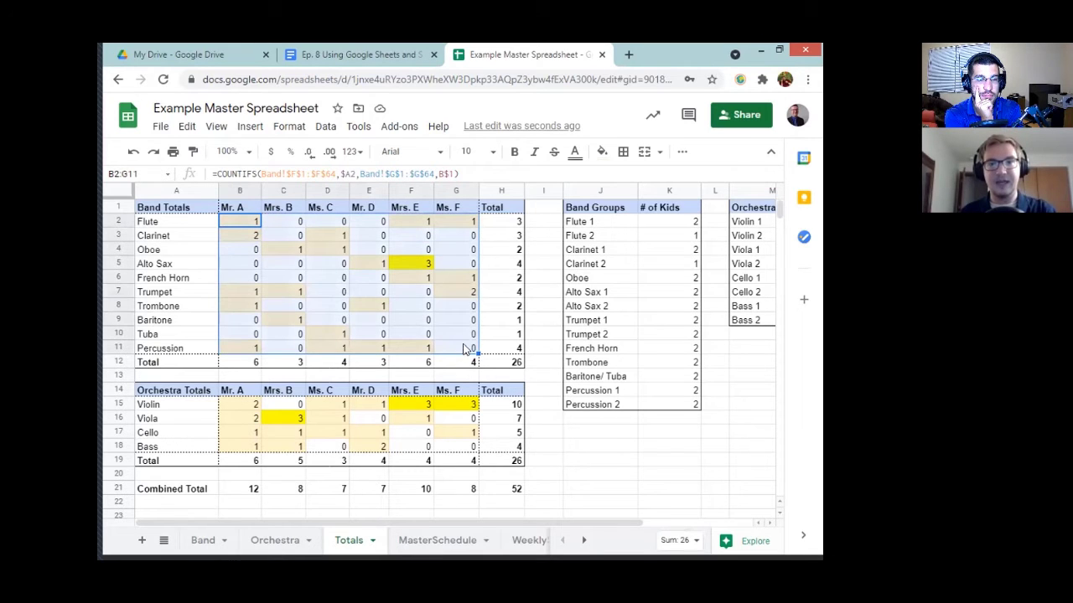
left_click(288, 126)
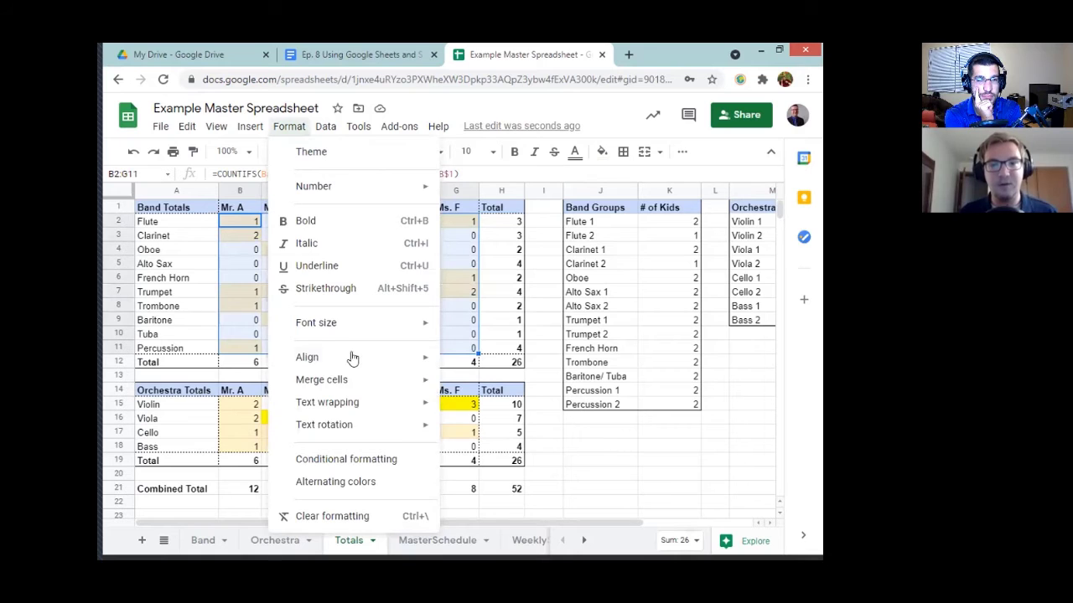
left_click(347, 458)
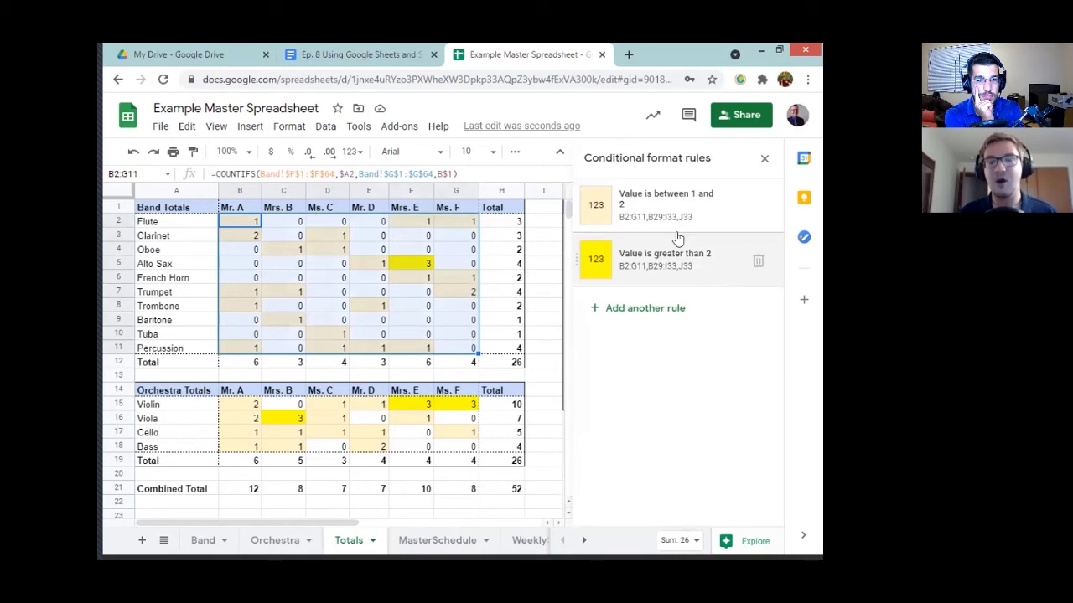
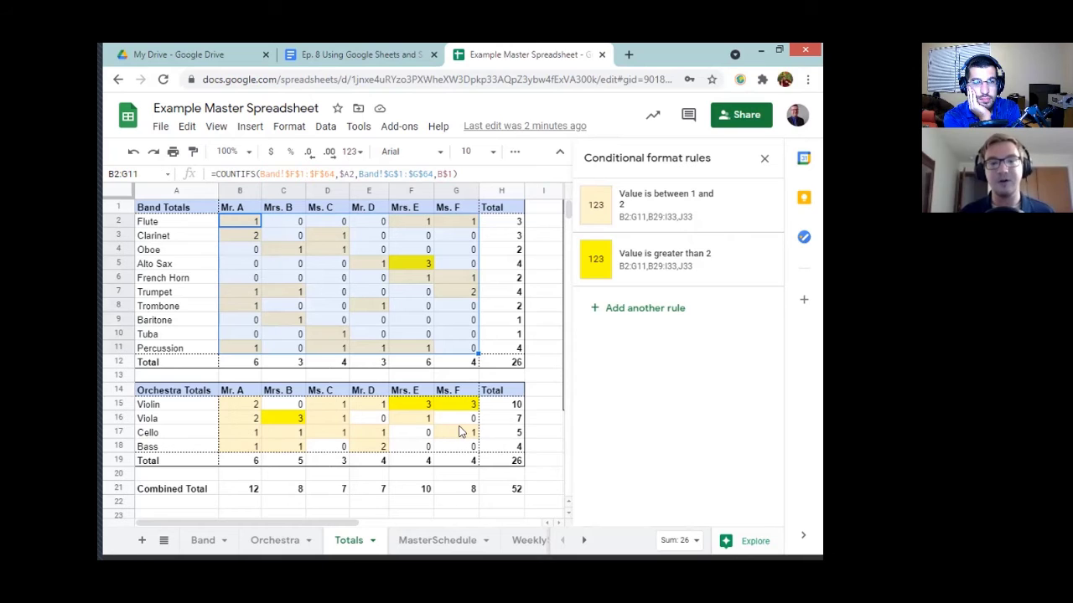
left_click(765, 158)
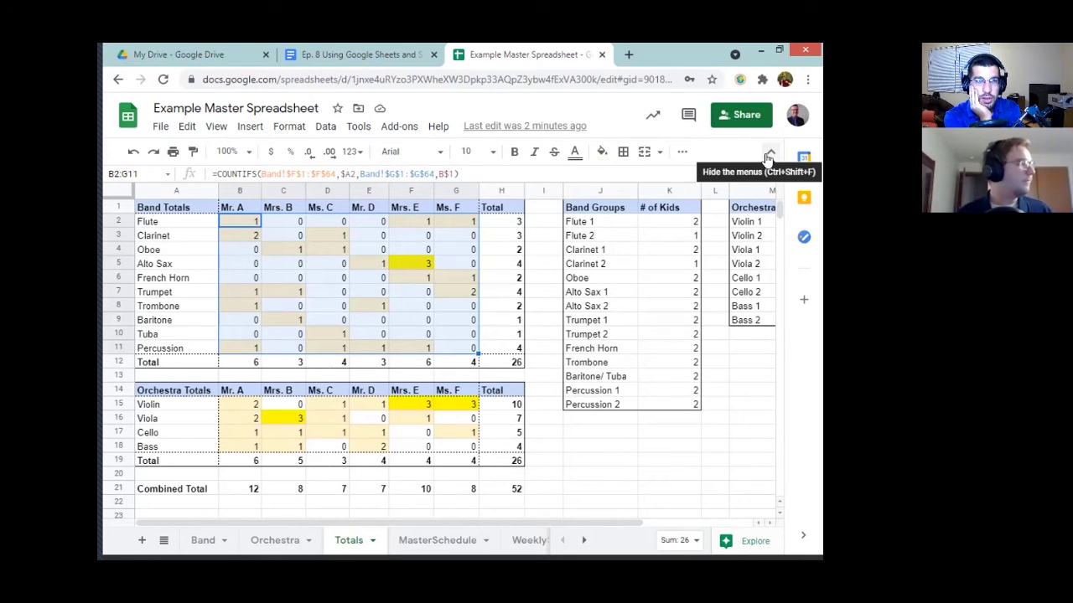
left_click(621, 449)
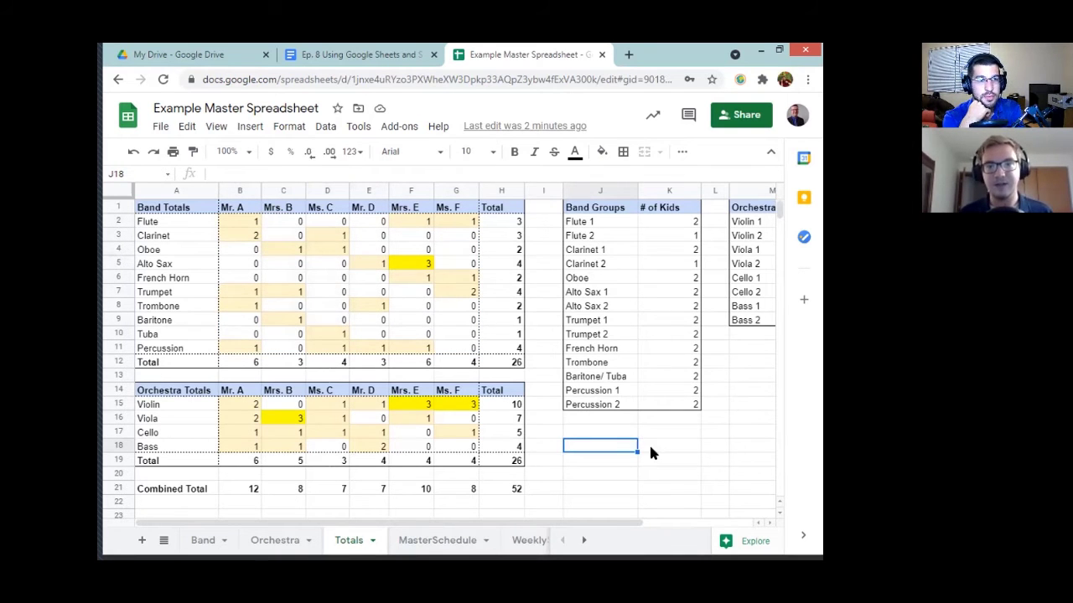
Inspect the COUNTIF formula for Flute 1 in cell K2 and the Band sheet's Group column it references.
left_click(668, 223)
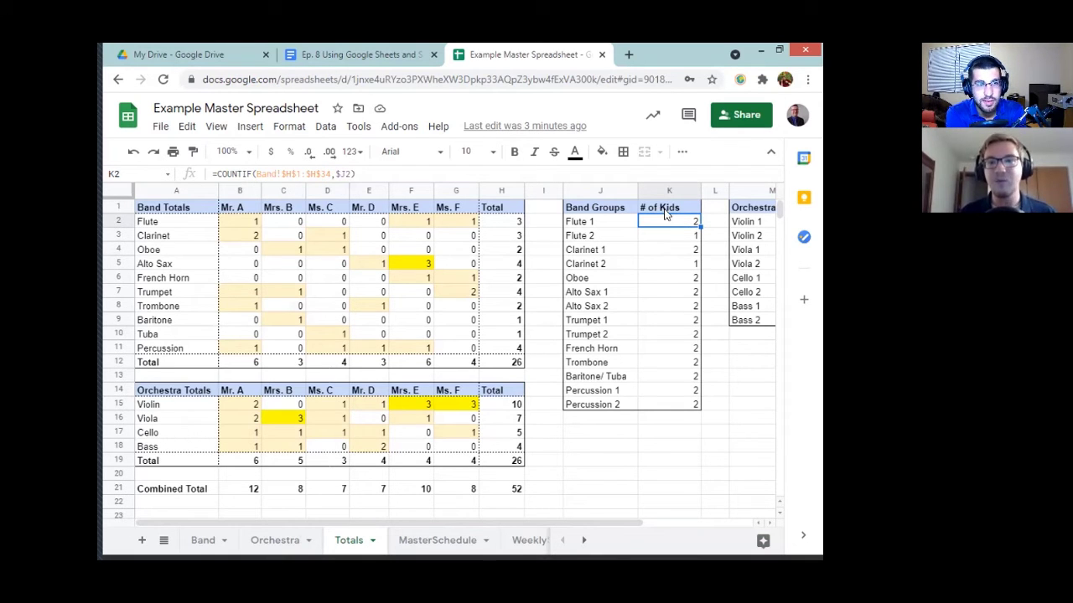
left_click(610, 224)
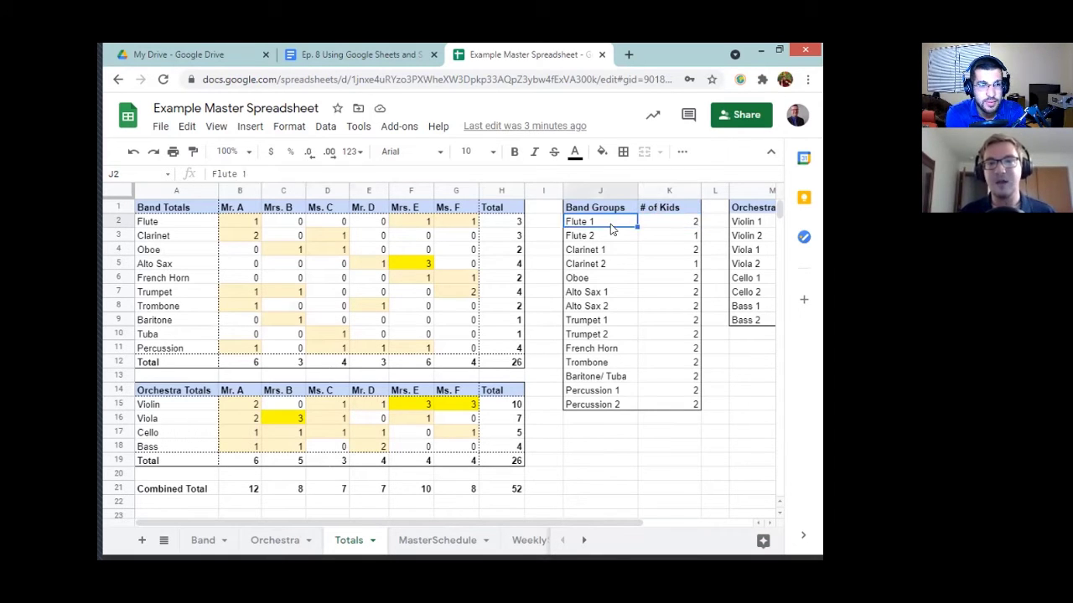
left_click(666, 225)
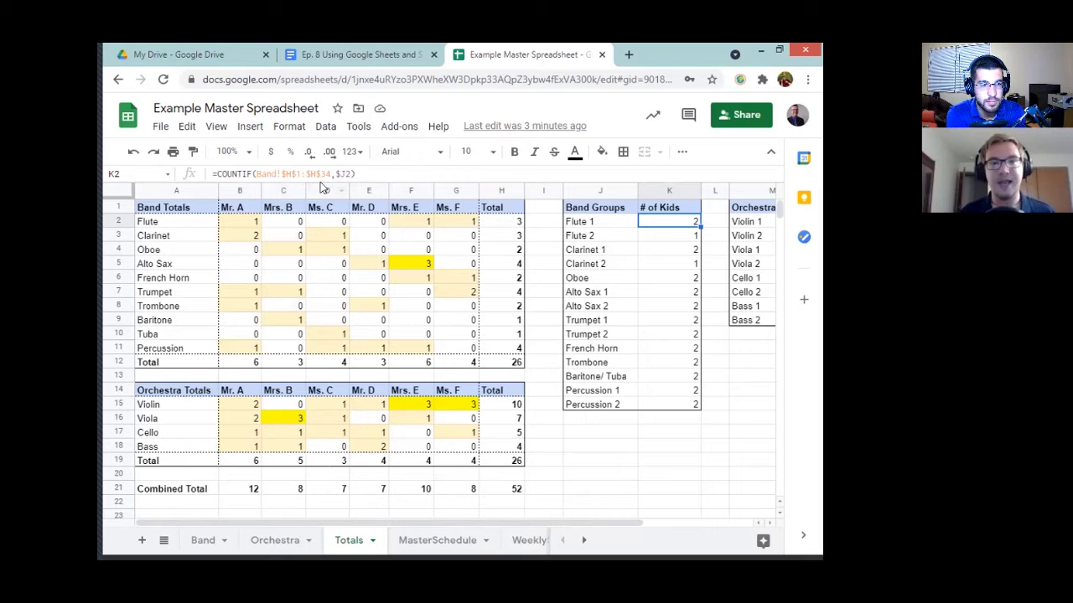
left_click(206, 541)
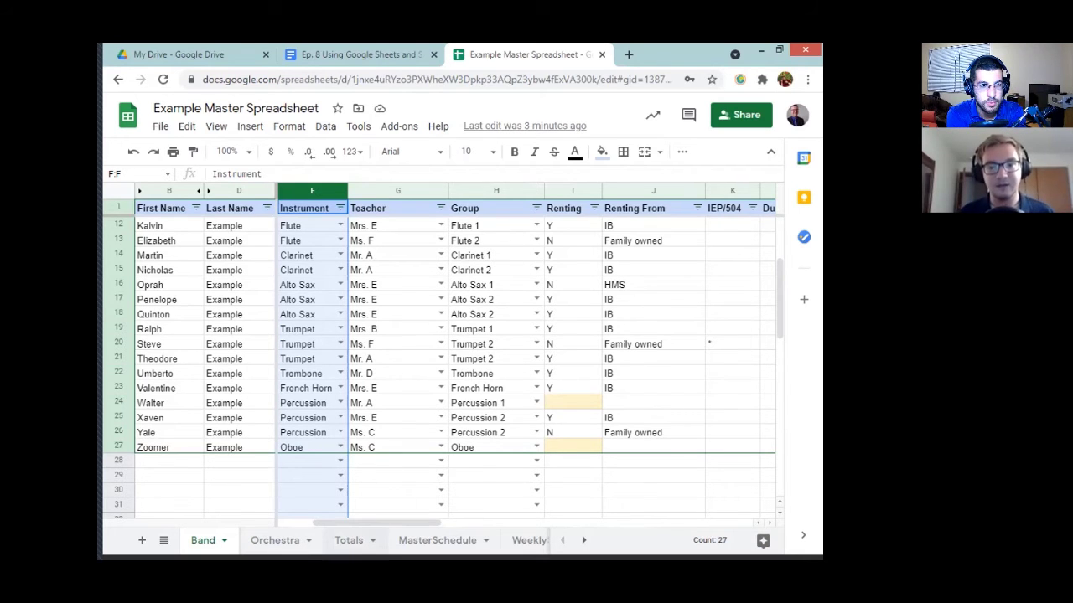
left_click(348, 541)
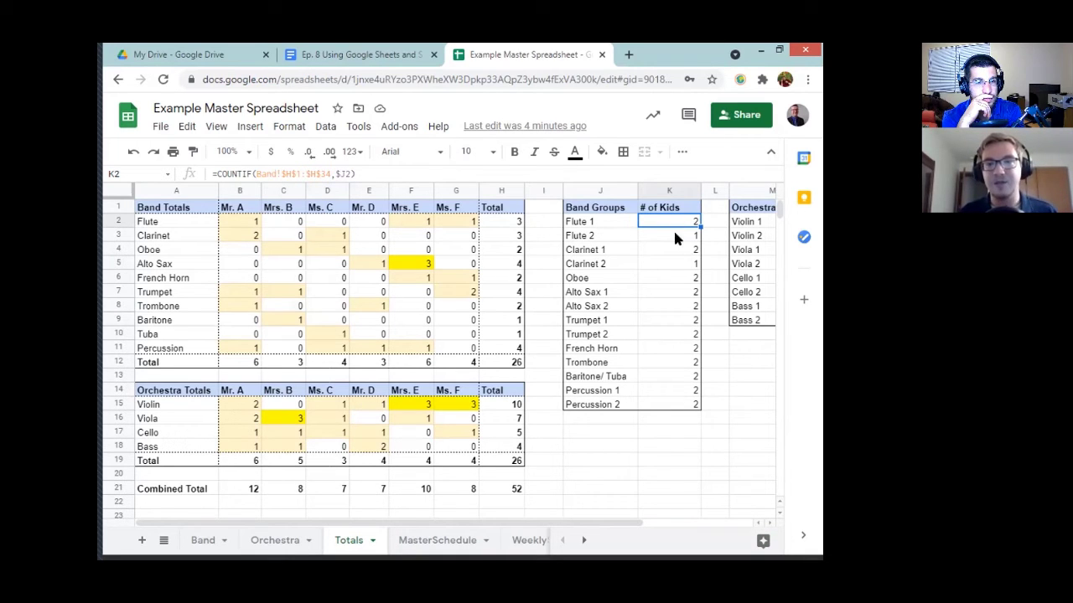
Filter the Band sheet's Instrument column to show only Flute.
left_click(208, 539)
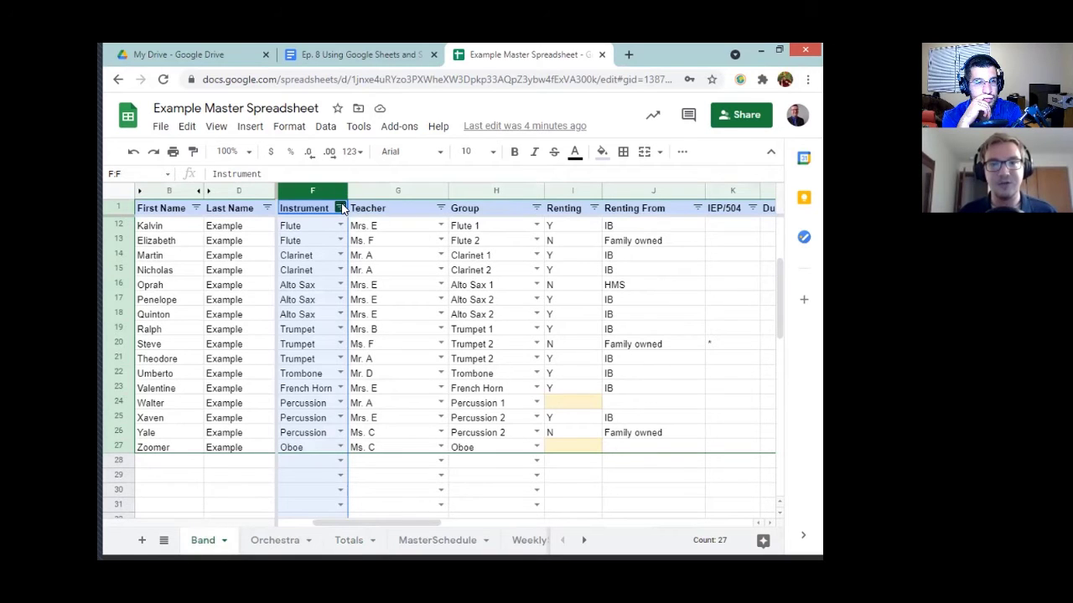
left_click(339, 208)
left_click(203, 381)
left_click(213, 510)
scroll(285, 534, "down", 1)
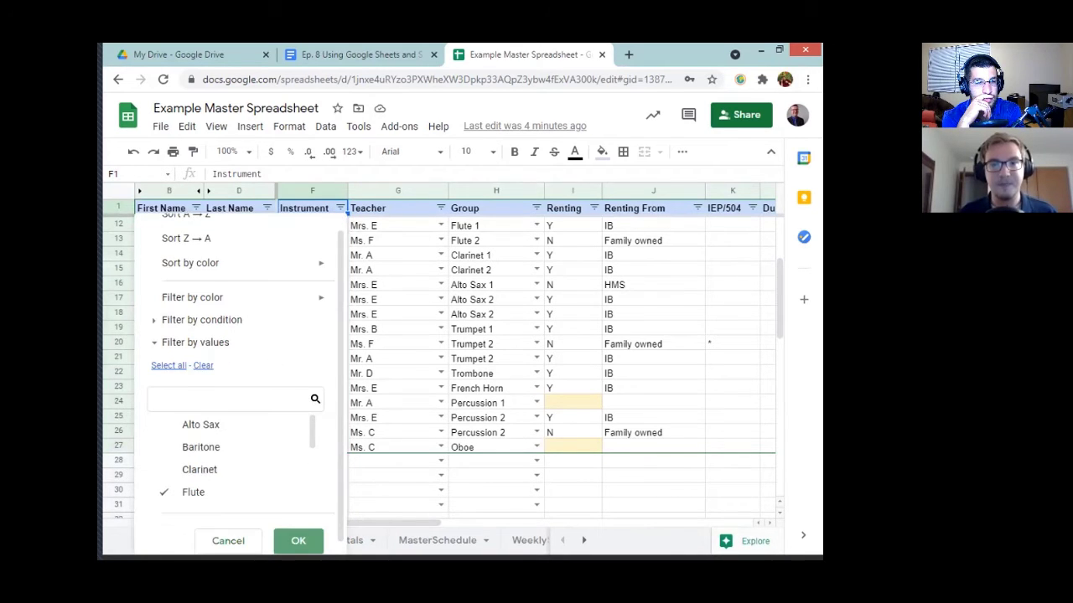
left_click(298, 540)
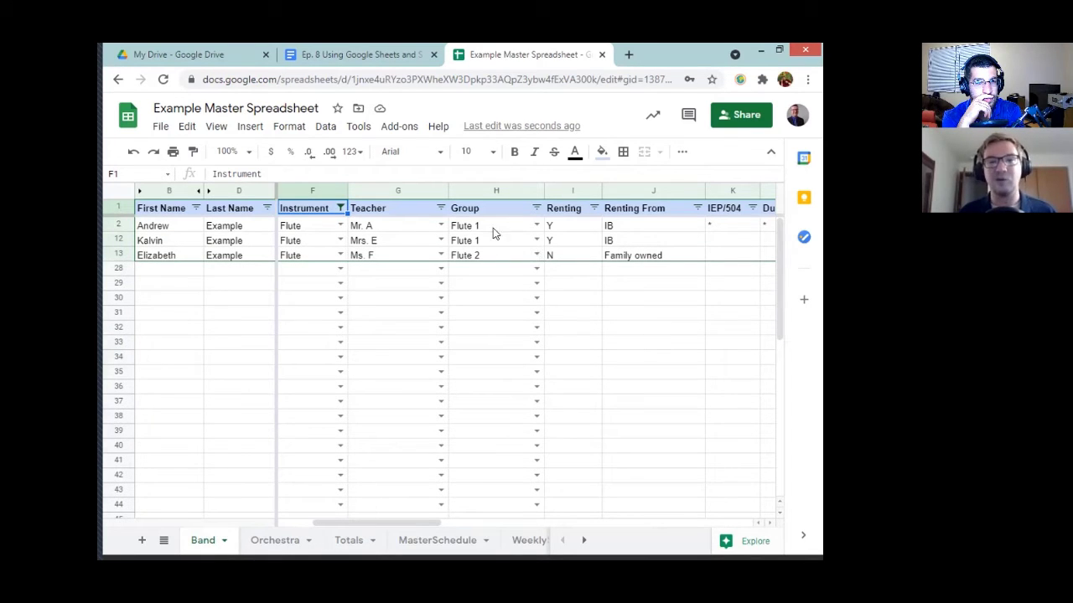
Set the group in cell H13 to Flute 1 and check the Band Groups counts on the Totals sheet.
left_click(536, 253)
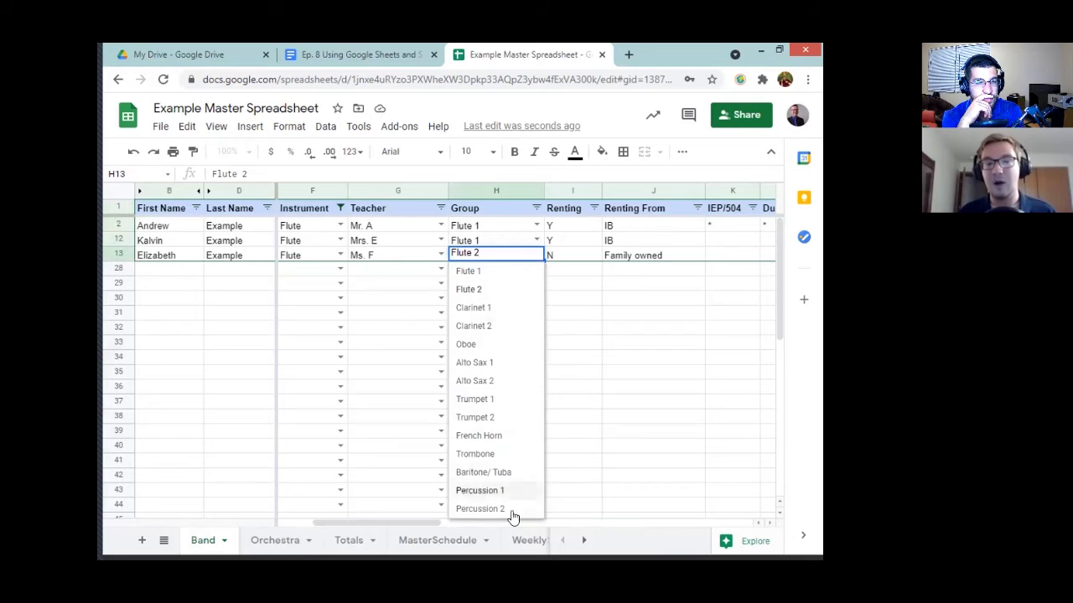
left_click(484, 271)
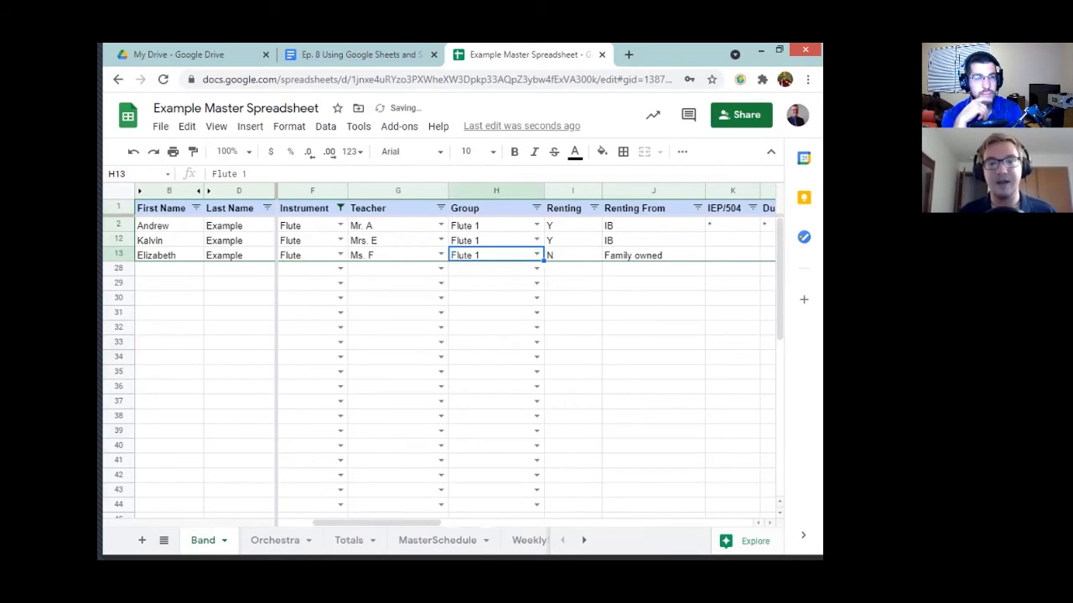
left_click(366, 537)
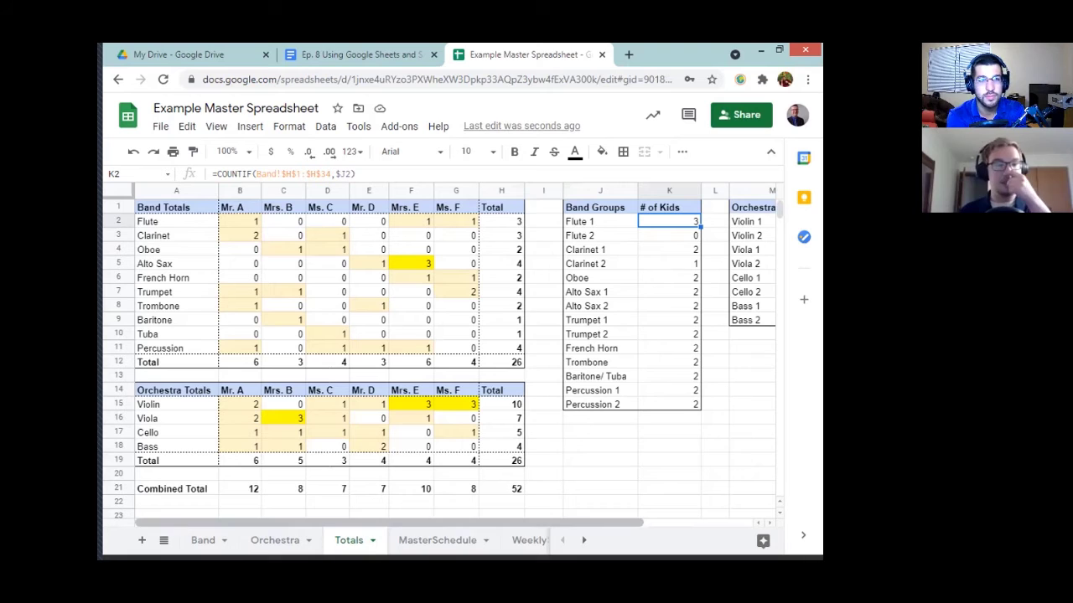
Set the group in cell H13 of the Band sheet back to Flute 2.
key("ctrl+shift+Page_Up")
key("ctrl+shift+Page_Up")
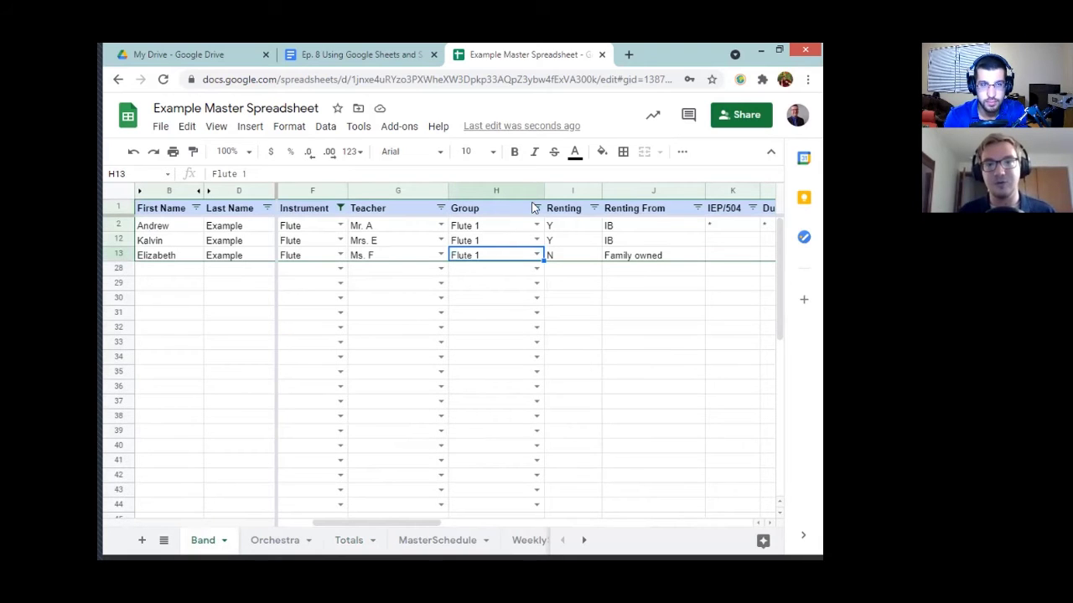
left_click(535, 255)
left_click(500, 289)
Reselect all values in the Band sheet's Instrument filter and return to the Totals sheet.
left_click(340, 208)
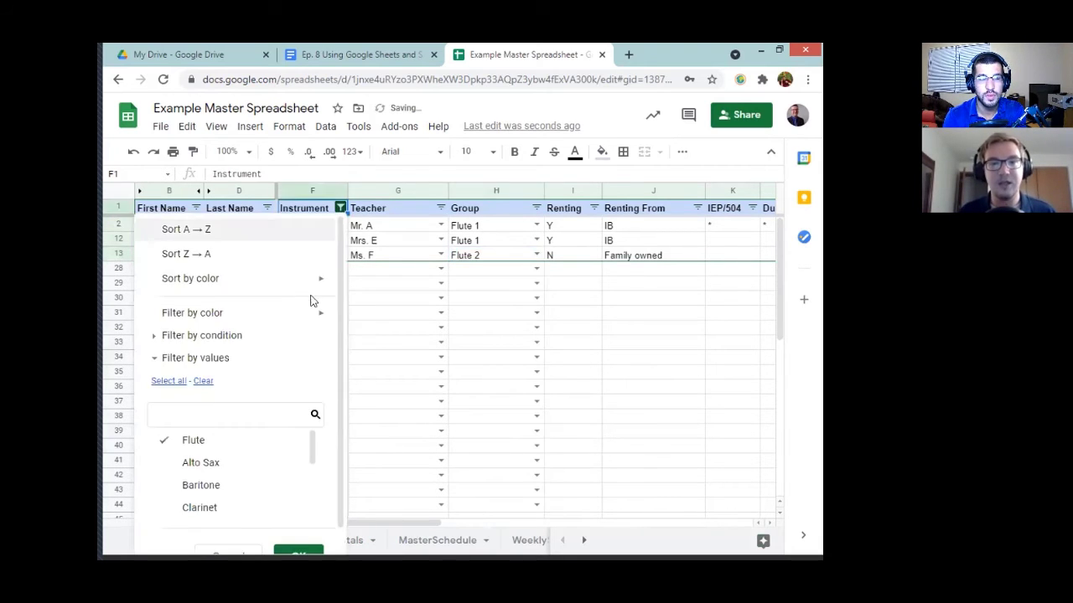
left_click(168, 381)
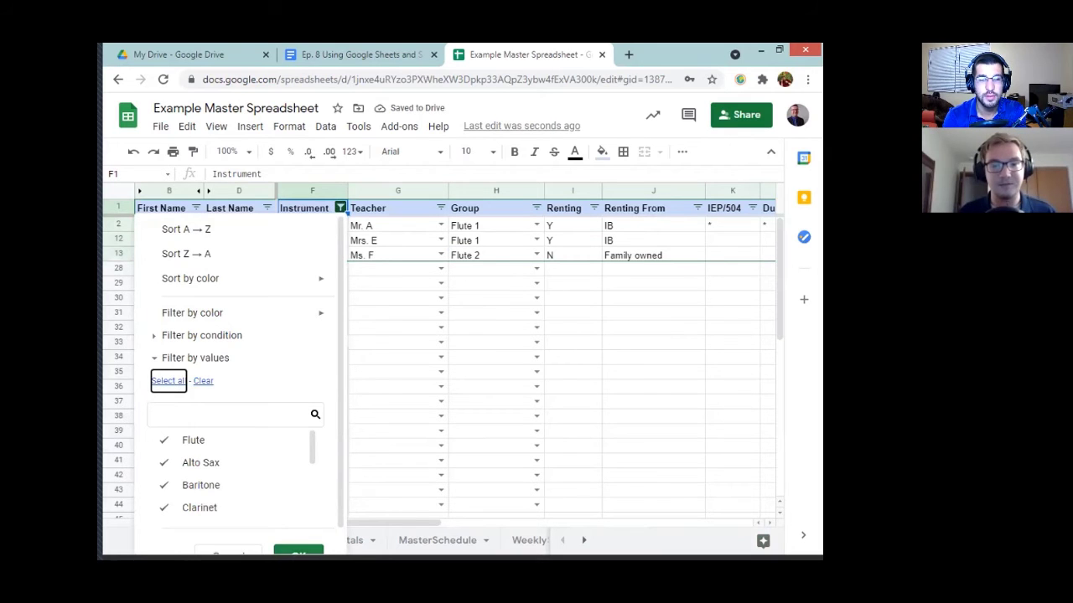
scroll(318, 528, "down", 1)
left_click(314, 538)
left_click(349, 540)
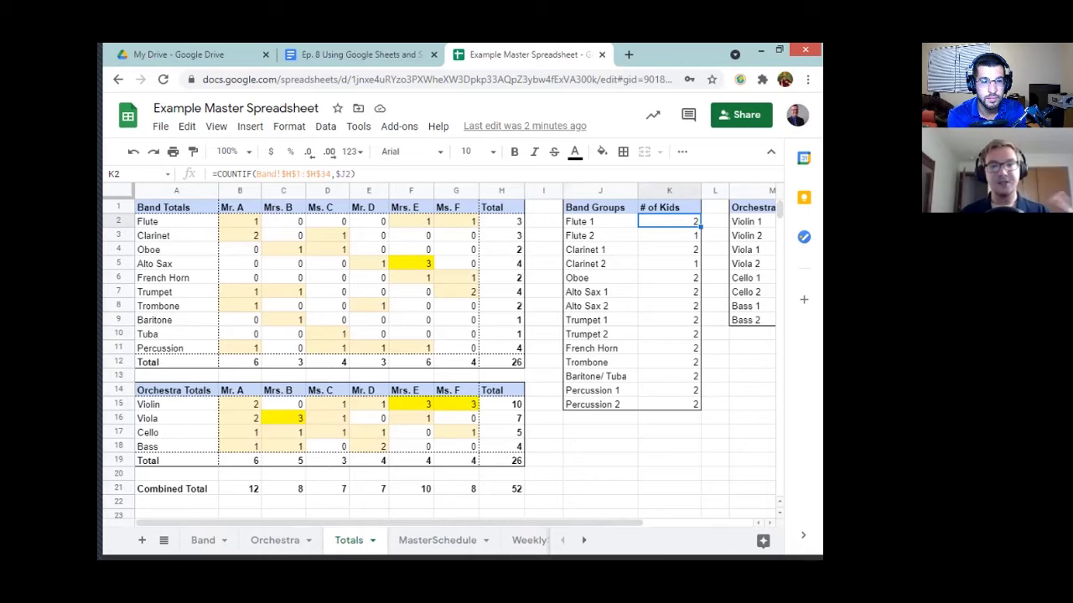
key("ctrl+shift+Page_Up")
key("ctrl+shift+Page_Up")
key("ctrl+shift+Page_Down")
key("ctrl+shift+Page_Down")
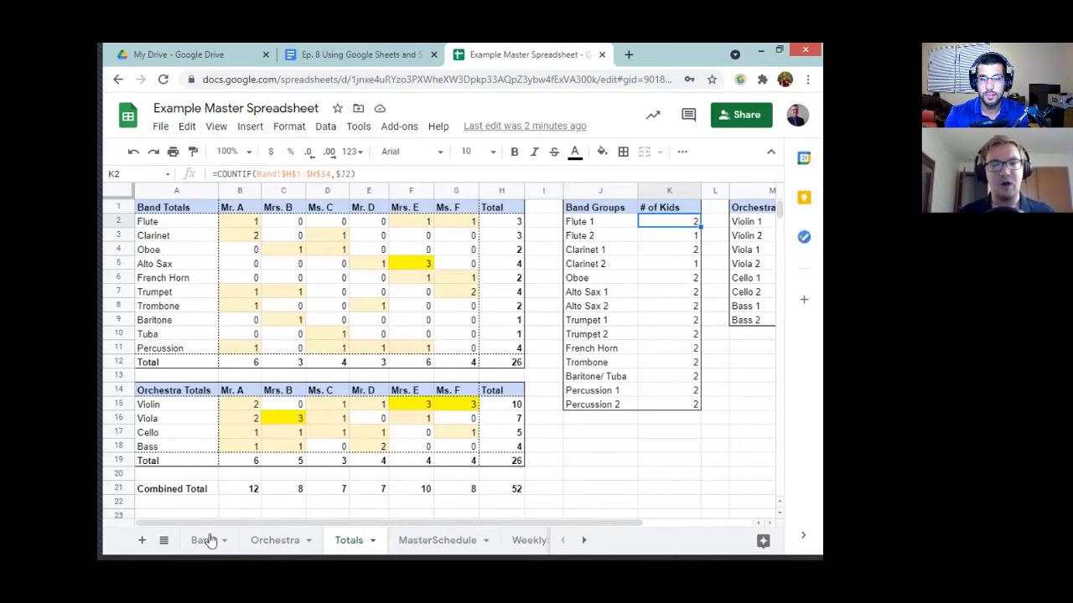
Open the MasterSchedule sheet and view the dropdown choices for Monday 8:30 - 9:00 in the 8/31 - 9/4 week.
left_click(467, 537)
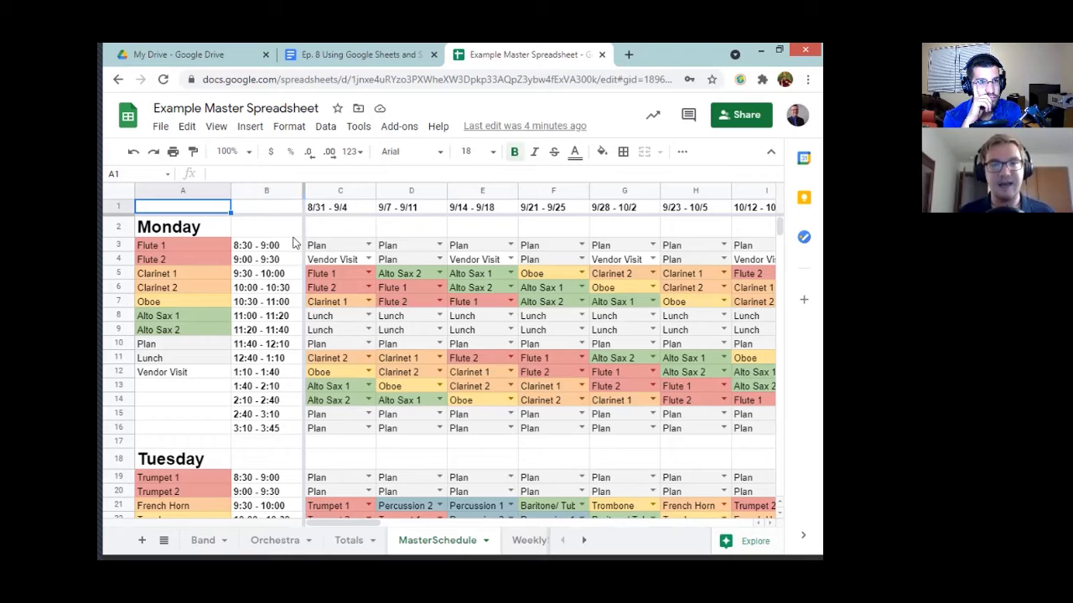
mouse_move(343, 521)
left_mouse_down()
mouse_move(413, 516)
mouse_move(324, 523)
mouse_move(469, 519)
mouse_move(325, 523)
left_mouse_up()
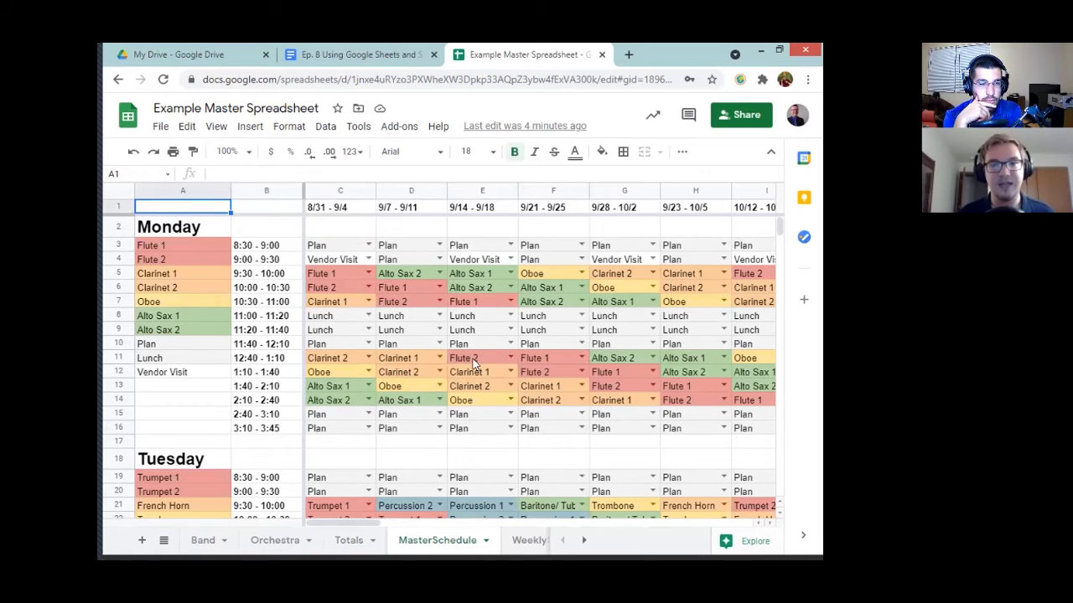
mouse_move(780, 227)
left_mouse_down()
mouse_move(784, 251)
mouse_move(787, 209)
left_mouse_up()
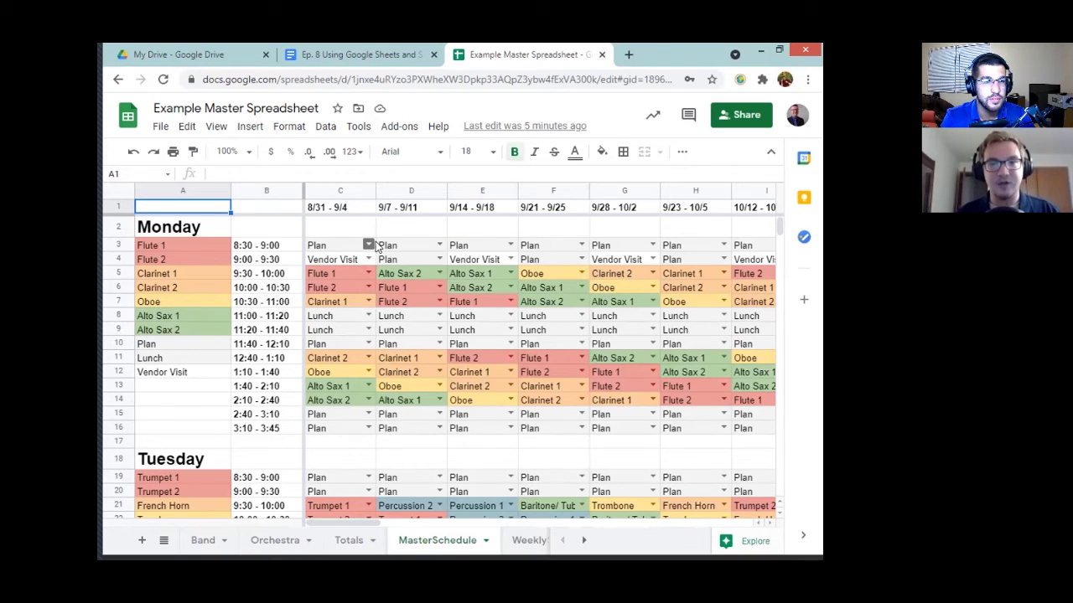
left_click(369, 244)
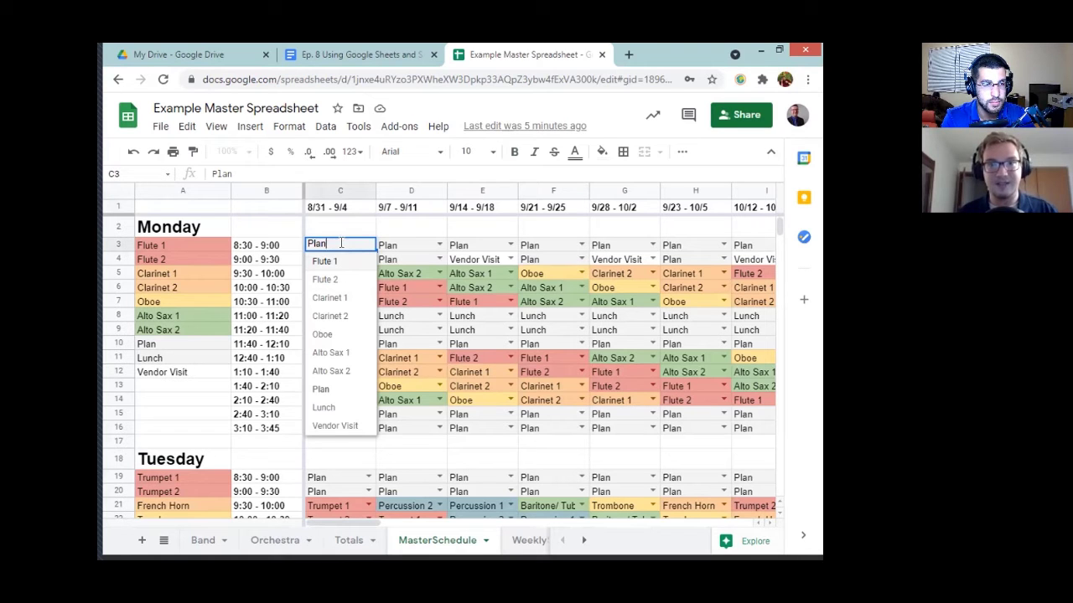
left_click(364, 231)
Inspect the data validation settings for the Monday schedule range C3:AO15, and close them without changes.
left_click(350, 246)
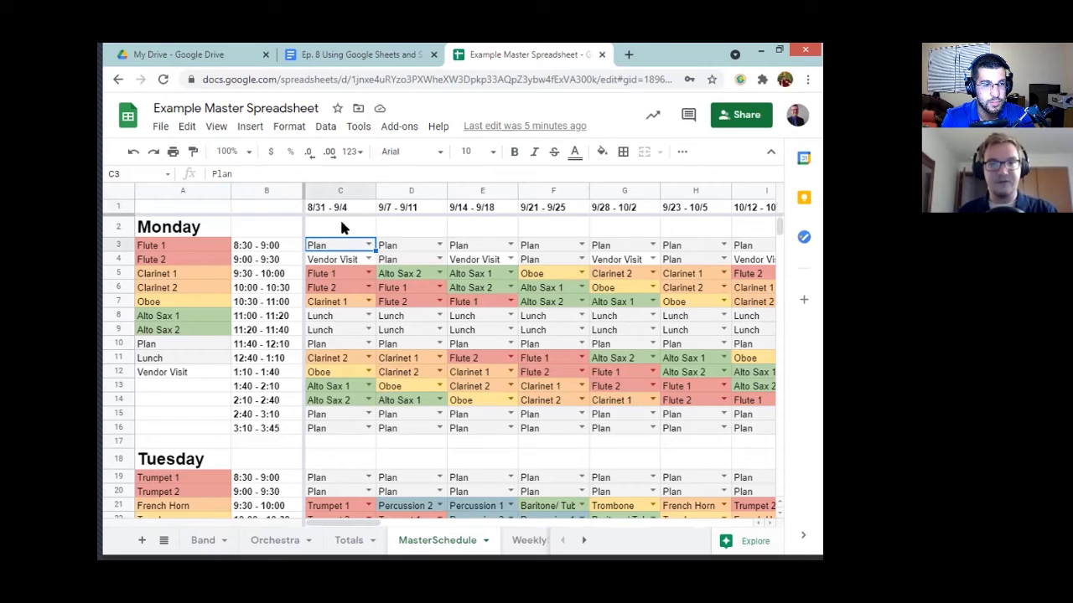
left_click_drag(358, 520, 716, 477)
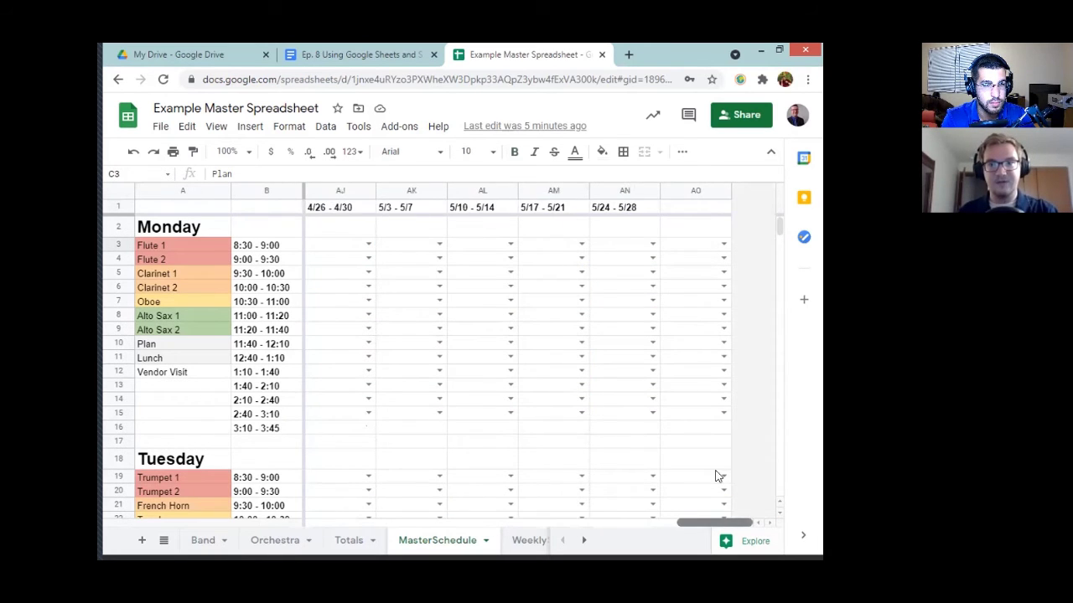
left_click(700, 412, "shift")
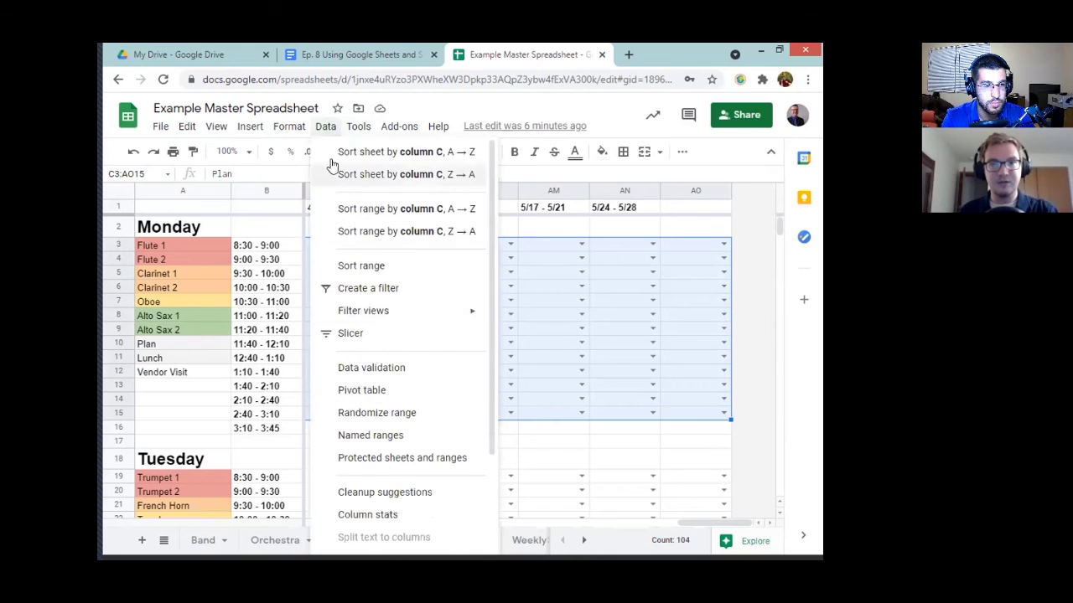
left_click(366, 369)
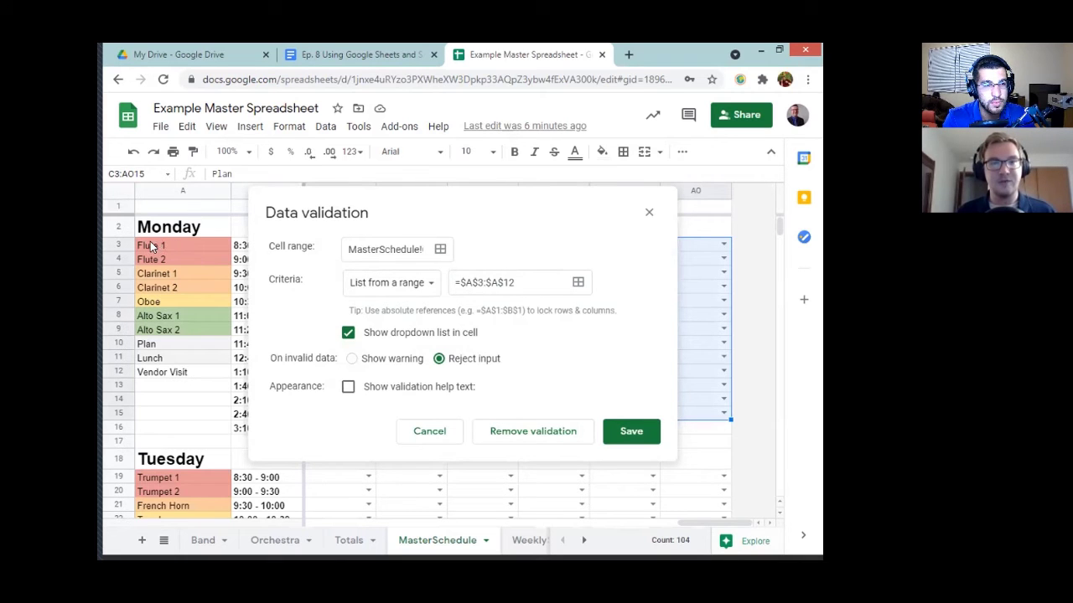
left_click(421, 433)
left_click_drag(675, 525, 321, 528)
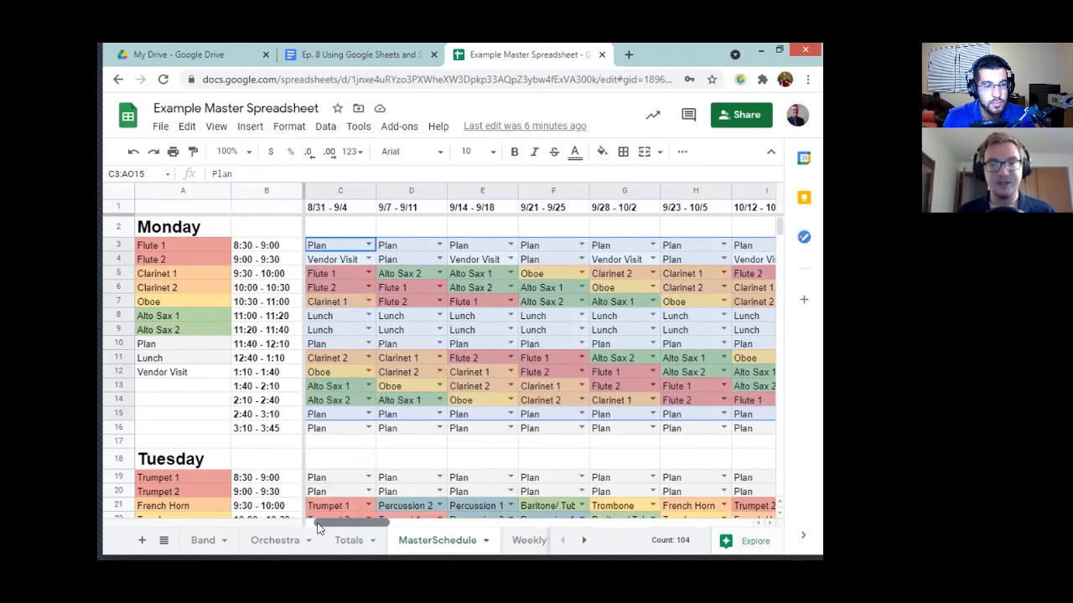
View the dropdown choices for Monday 9:30 - 10:00 in the 8/31 - 9/4 week, and close them without changes.
left_click(367, 273)
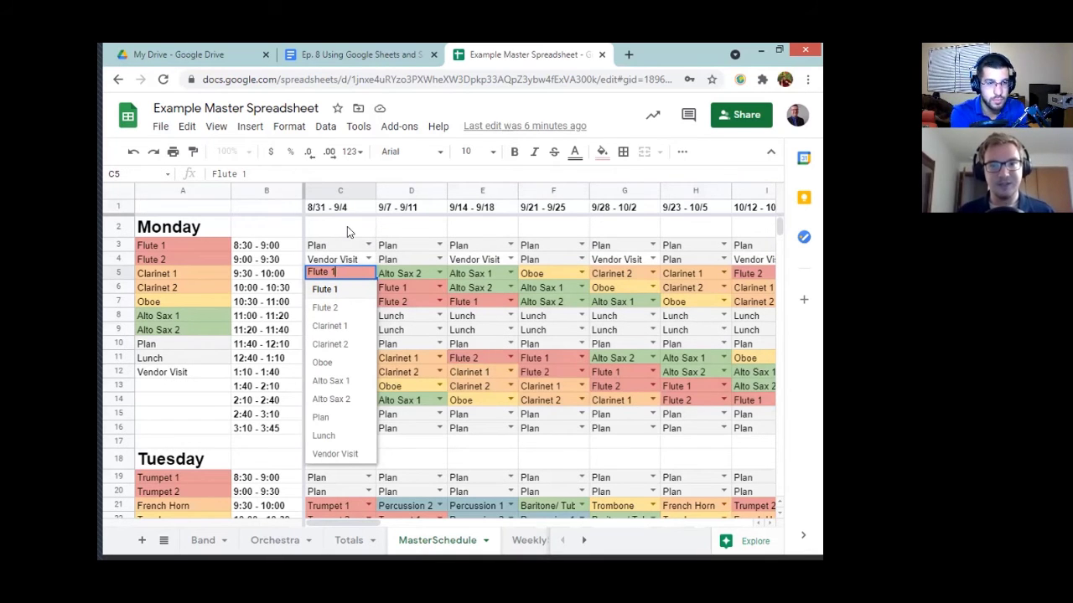
left_click(356, 232)
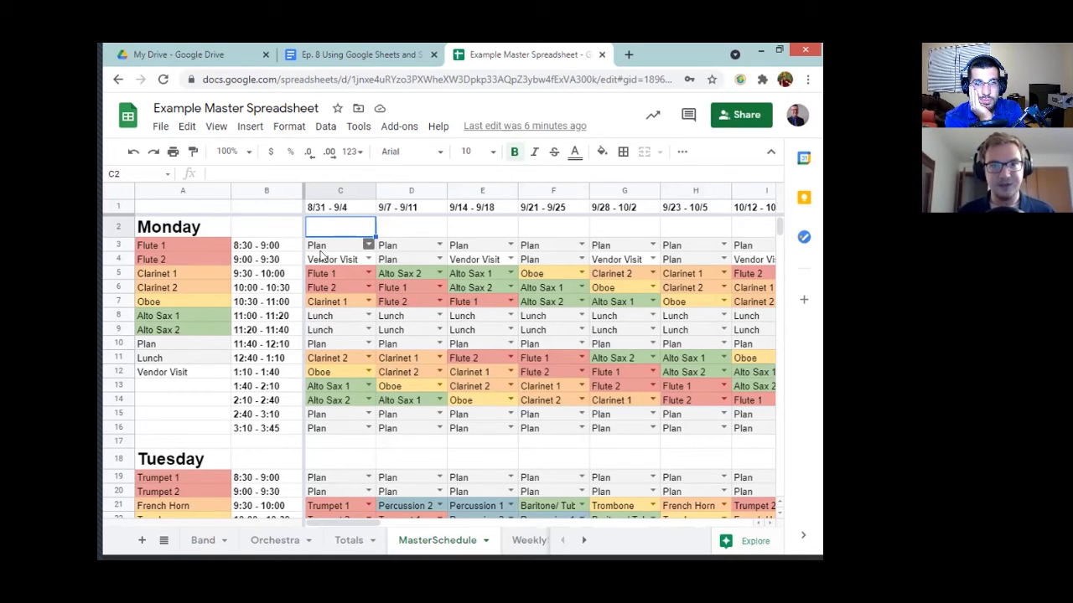
left_click(340, 247)
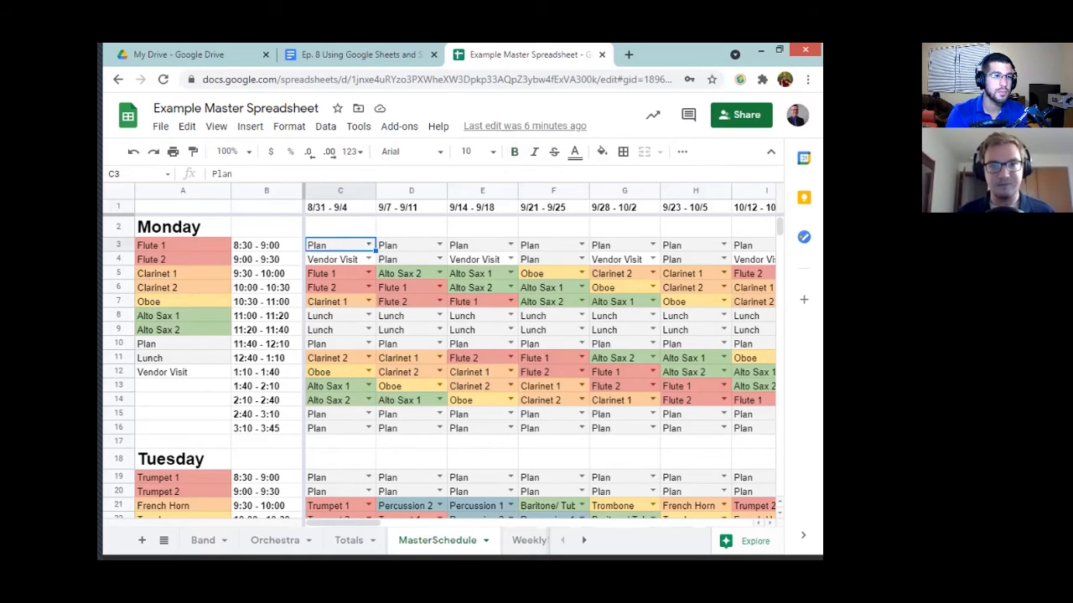
View the dropdown choices for Thursday 8:30 - 9:00 in the 8/31 - 9/4 week, then copy and paste the cell back in place.
mouse_move(780, 220)
left_mouse_down()
mouse_move(785, 245)
mouse_move(783, 236)
left_mouse_up()
left_click(347, 273)
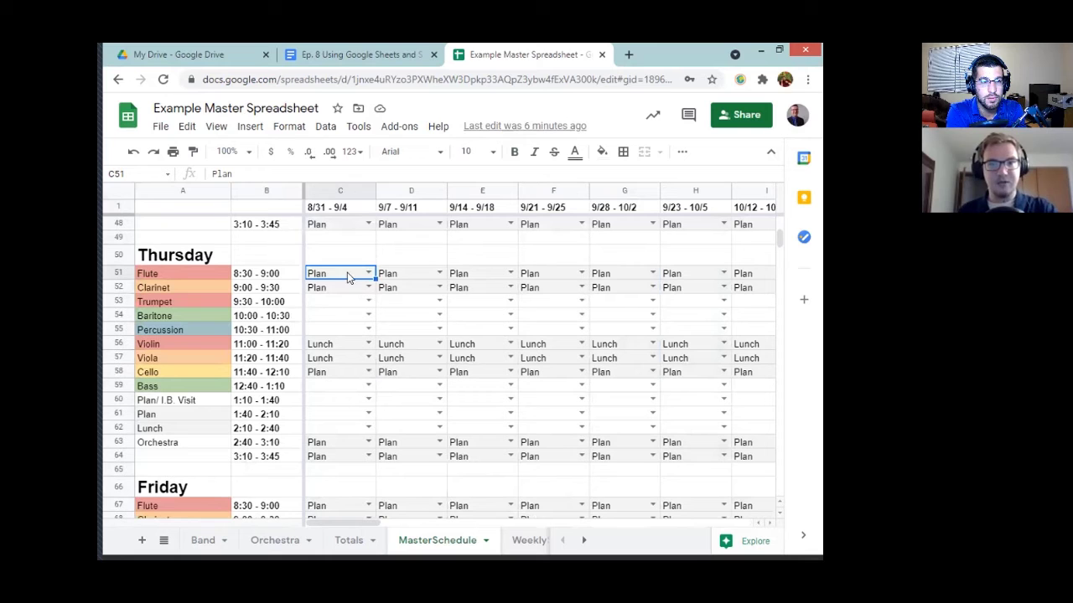
left_click(367, 273)
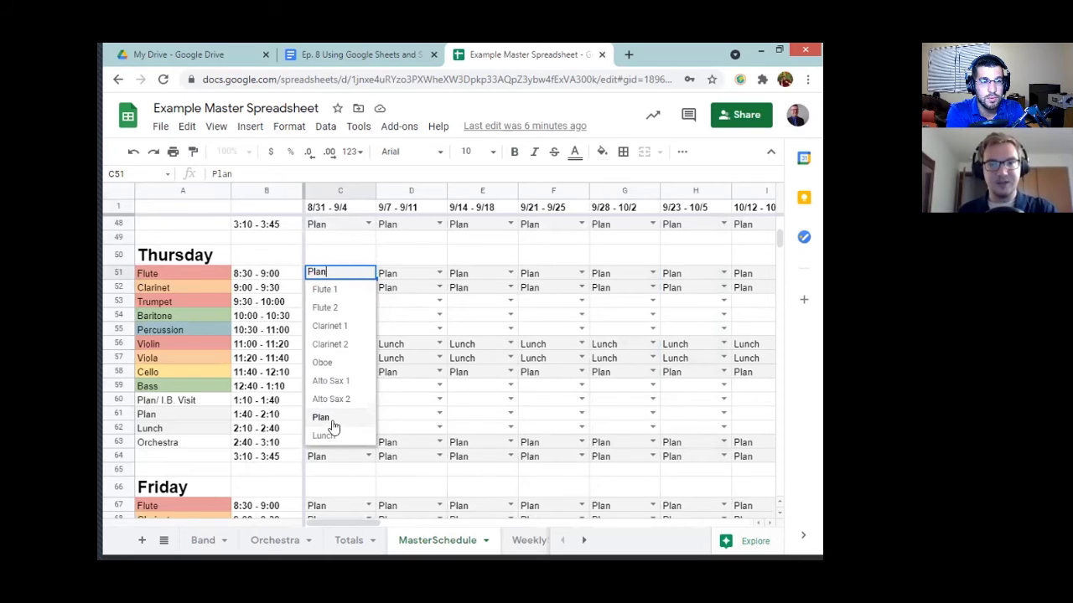
key("Escape")
key("ctrl+c")
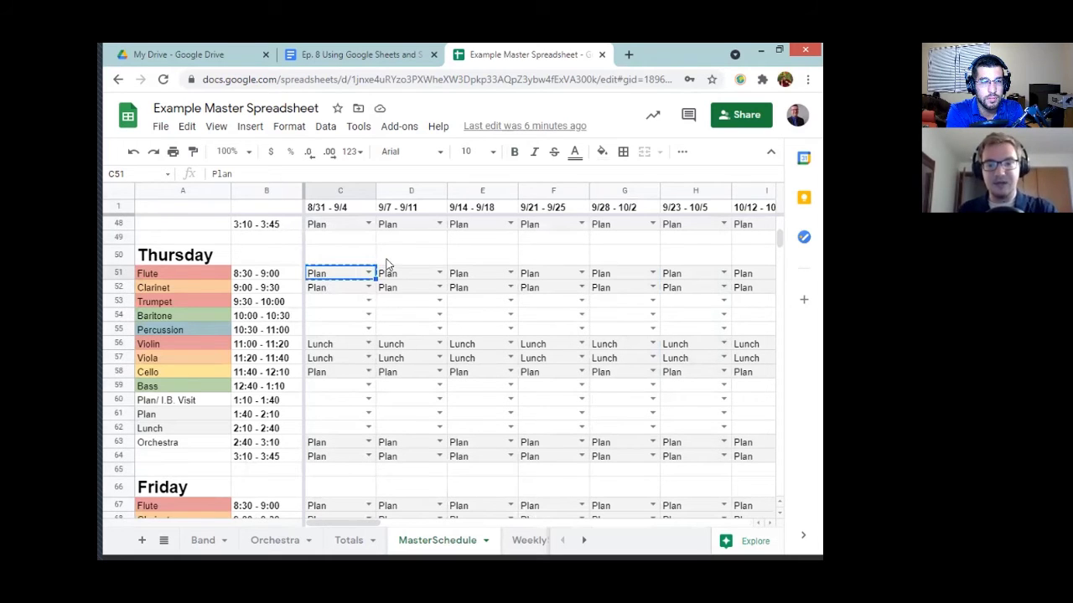
key("ctrl+v")
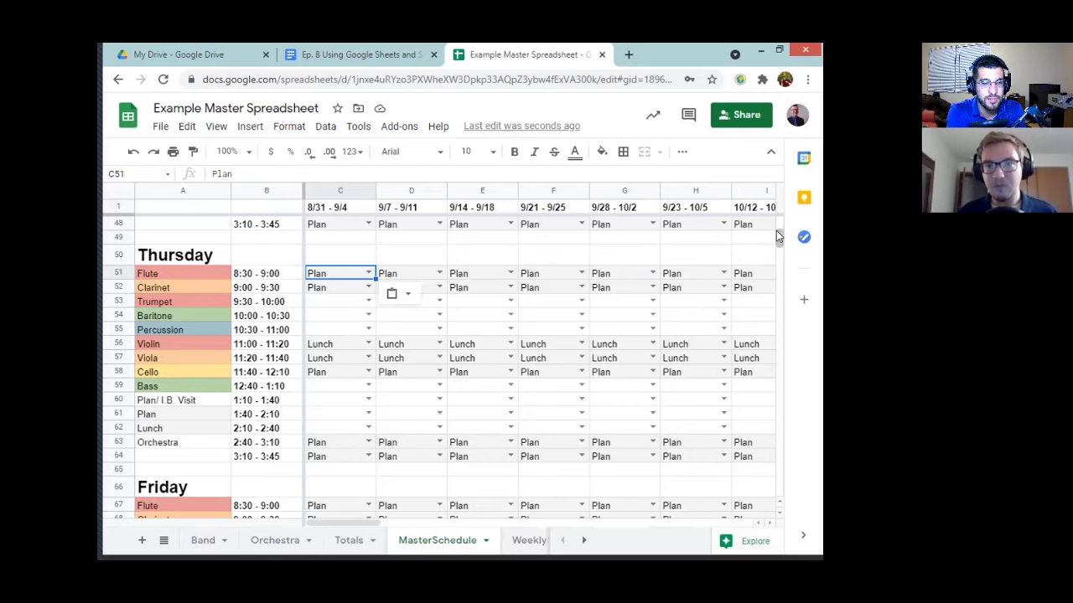
Compare the Monday schedule with the dropdown choices for Thursday 9:30 - 10:00 in the 8/31 - 9/4 week, and return to Monday.
left_click_drag(777, 245, 778, 223)
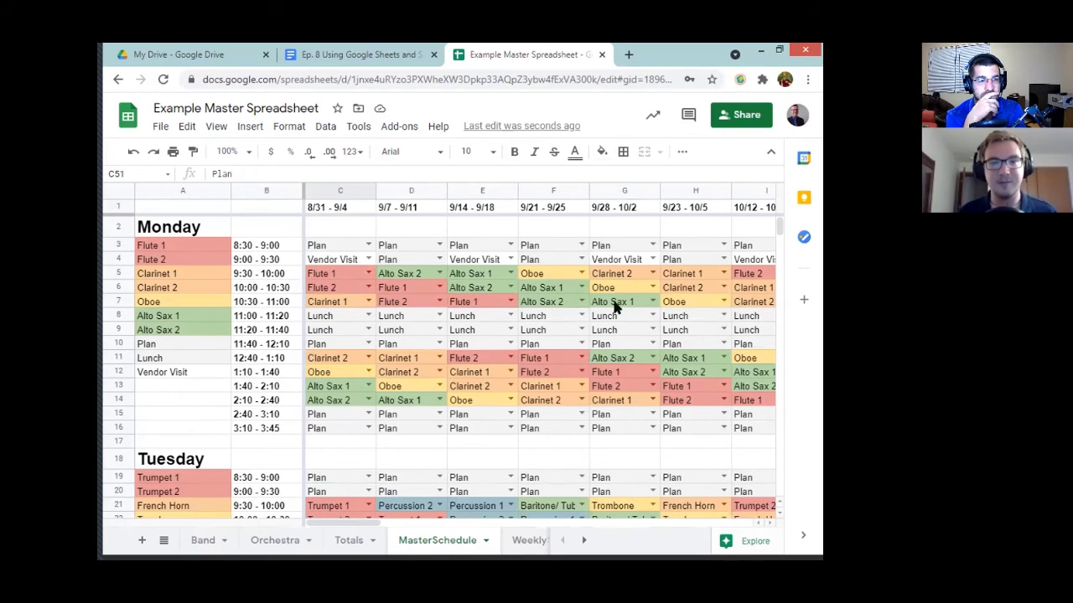
mouse_move(776, 228)
left_mouse_down()
mouse_move(781, 251)
mouse_move(785, 241)
left_mouse_up()
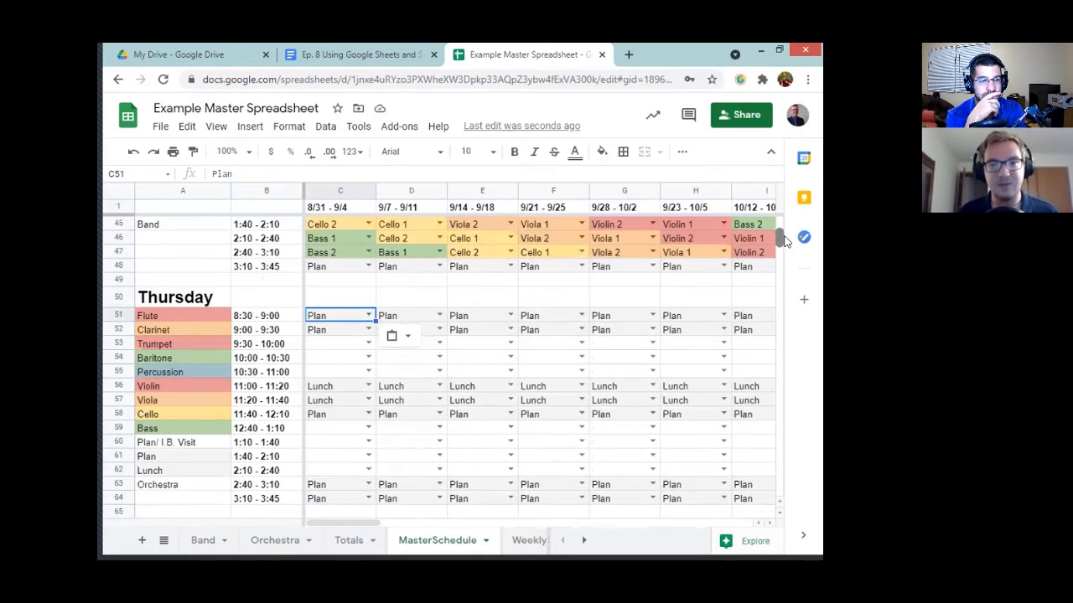
left_click(369, 344)
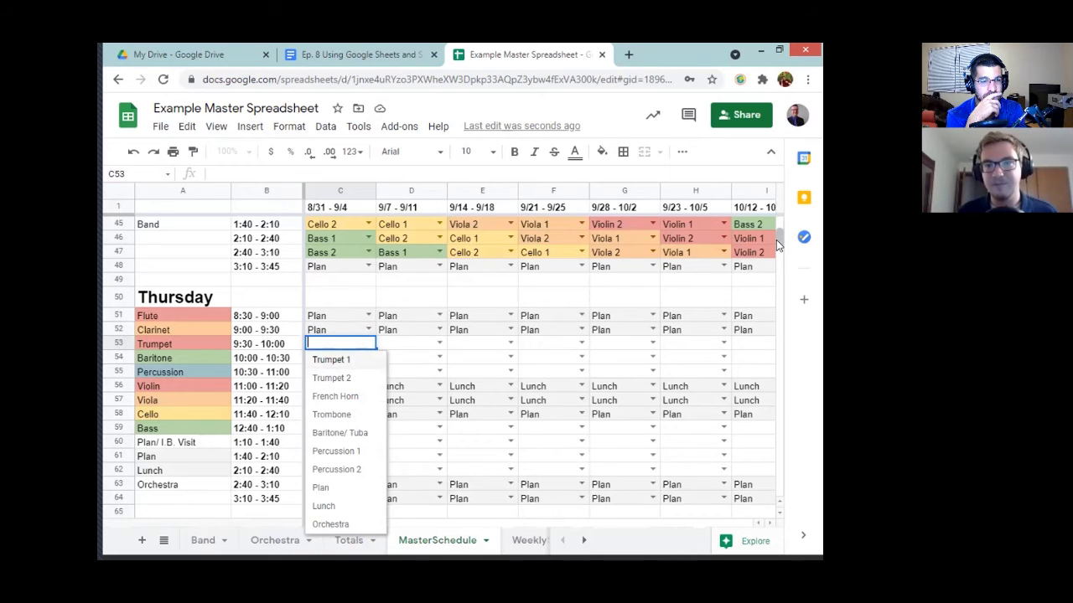
scroll(777, 230, "up", 15)
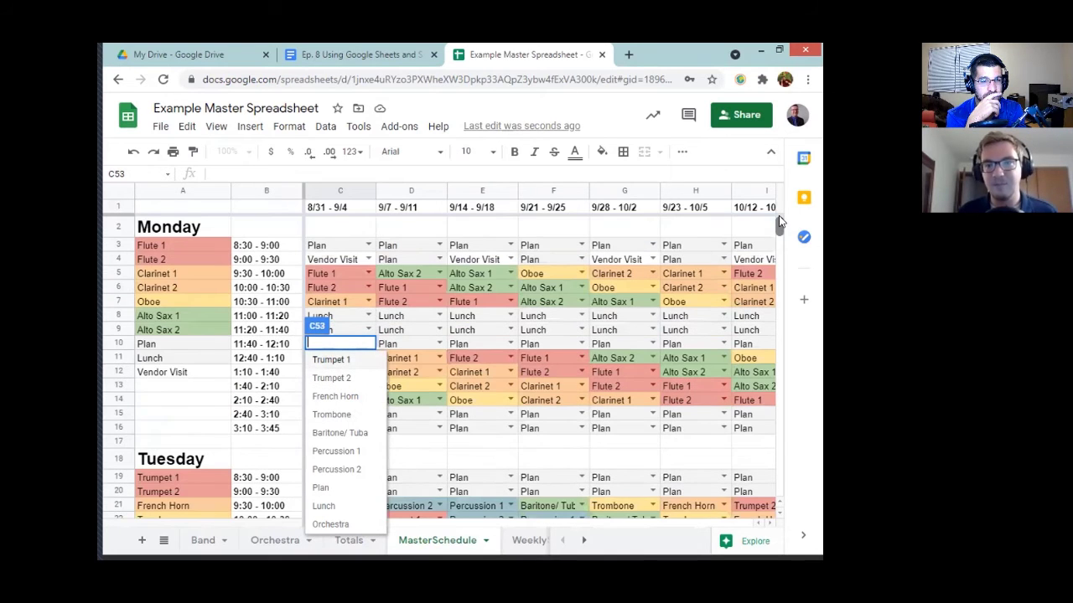
left_click(352, 229)
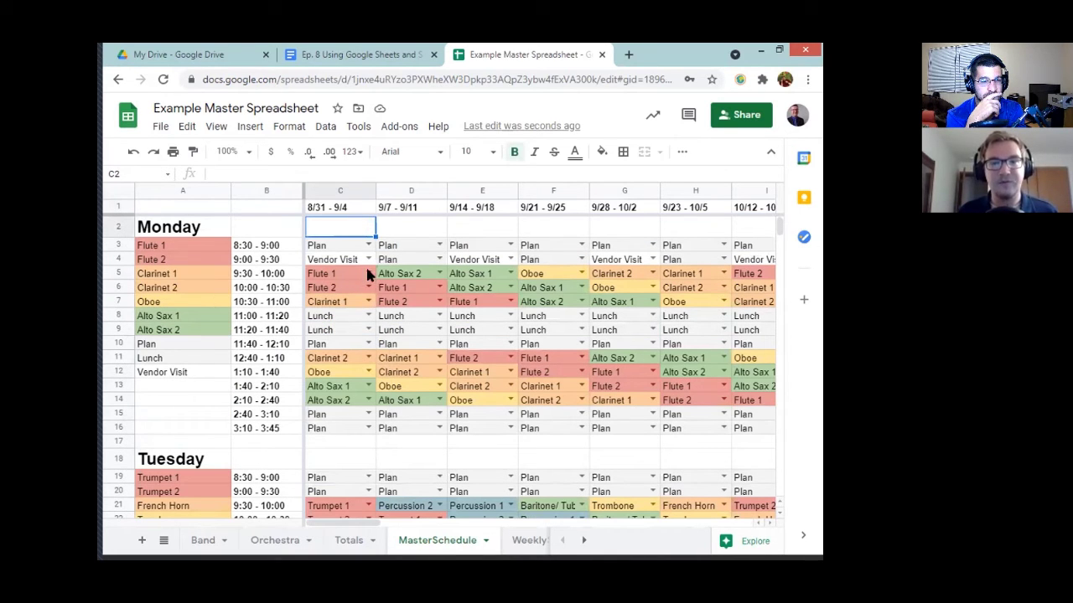
Look over the Monday group rotation across the weeks from 8/31 - 9/4 to 10/19 - 10/23.
left_click(437, 287)
key("Escape")
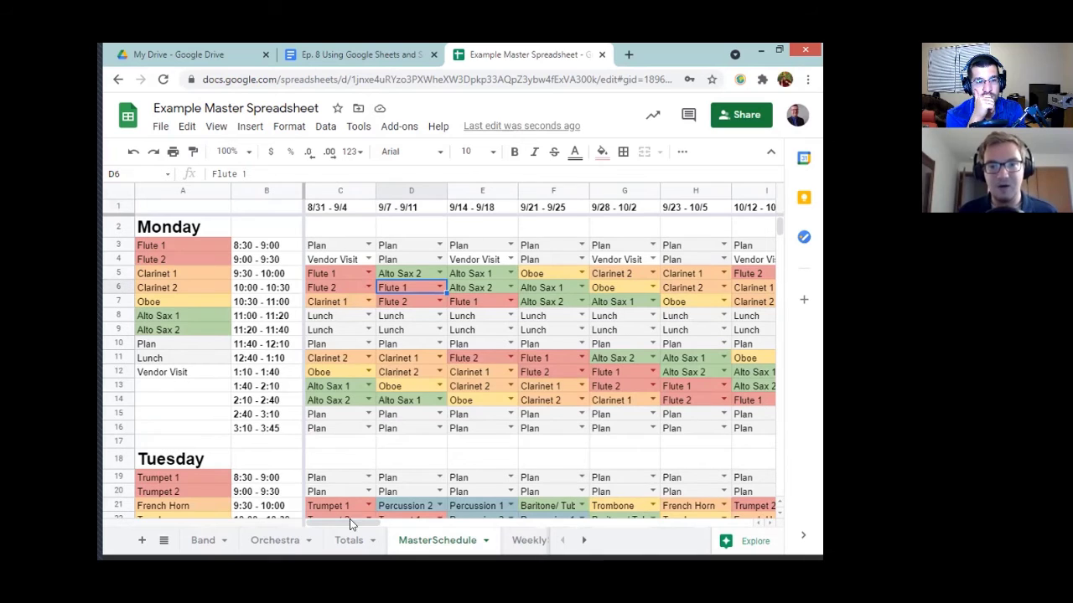
left_click_drag(350, 520, 379, 526)
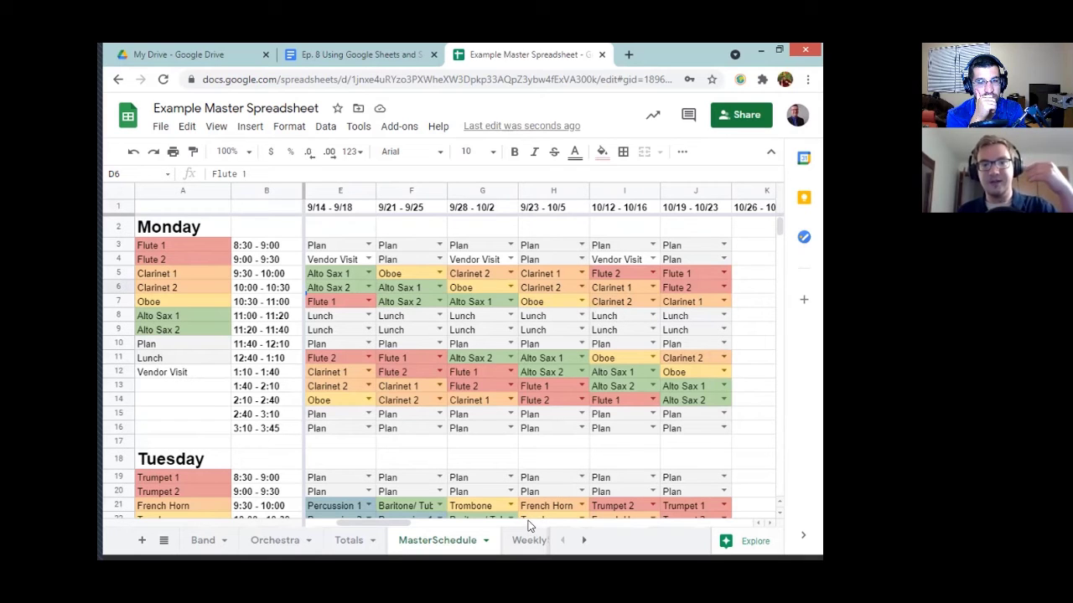
left_click_drag(365, 525, 286, 520)
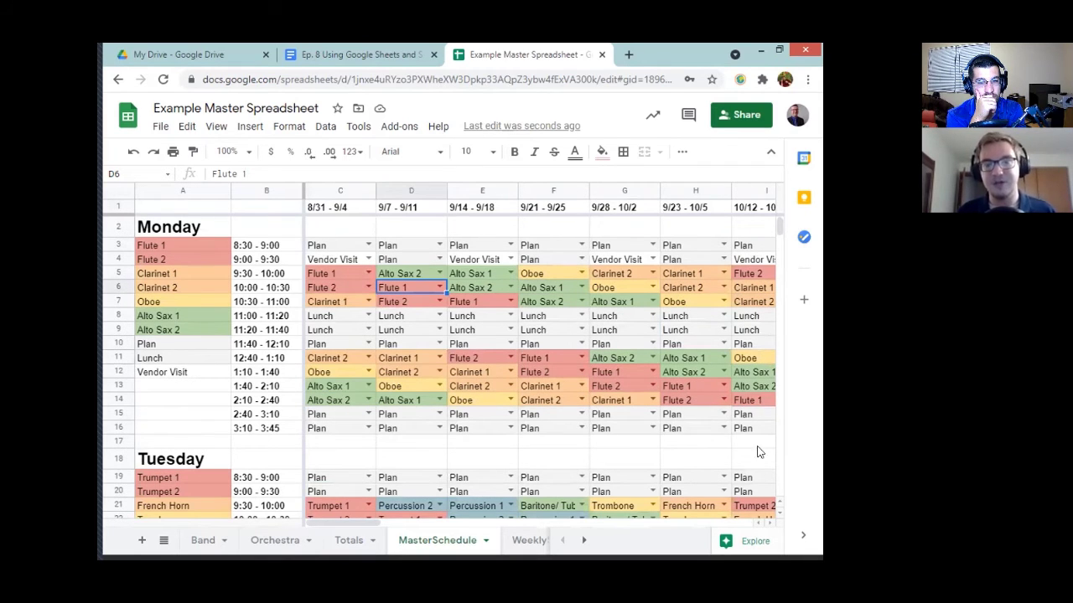
Undo the Monday lesson group entries and assign Flute 1 to cells C5, D6, E7 and F11.
key("ctrl+z")
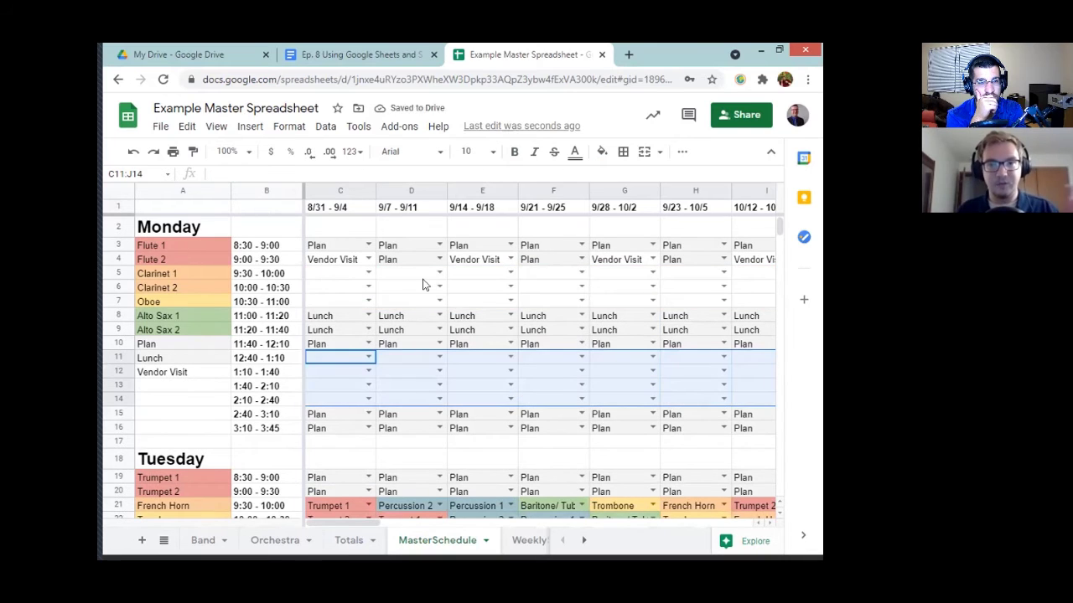
left_click(367, 273)
left_click(347, 289)
left_click(439, 287)
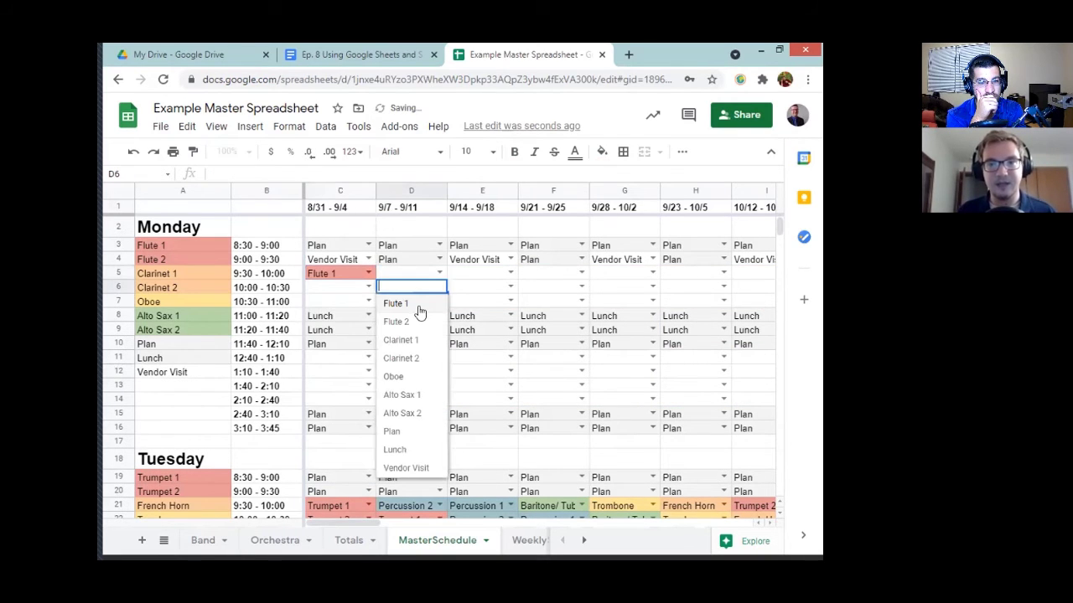
left_click(416, 303)
left_click(510, 301)
left_click(469, 316)
left_click(581, 357)
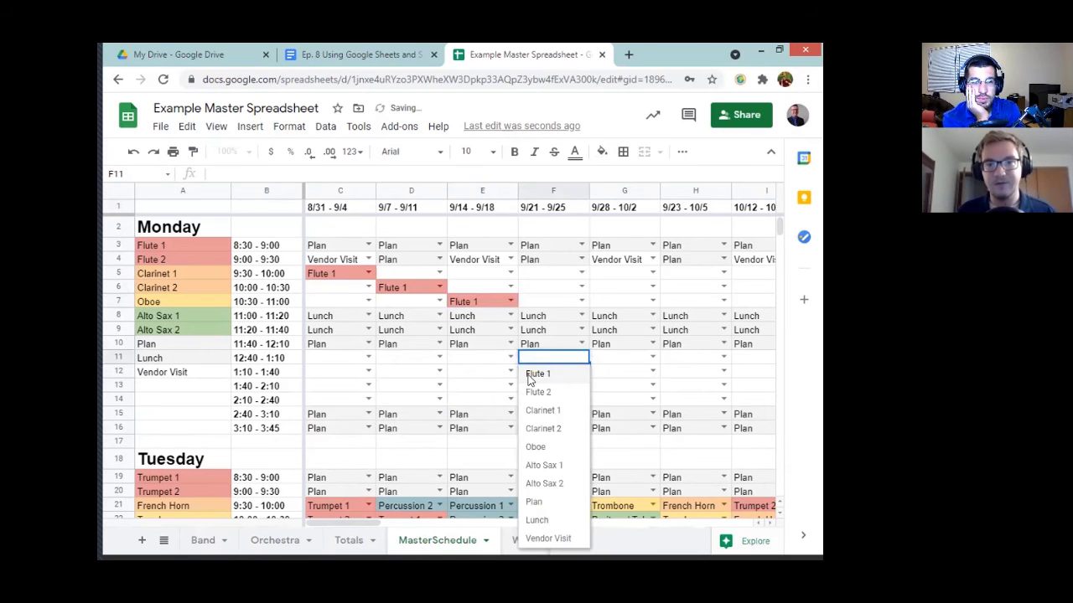
left_click(527, 372)
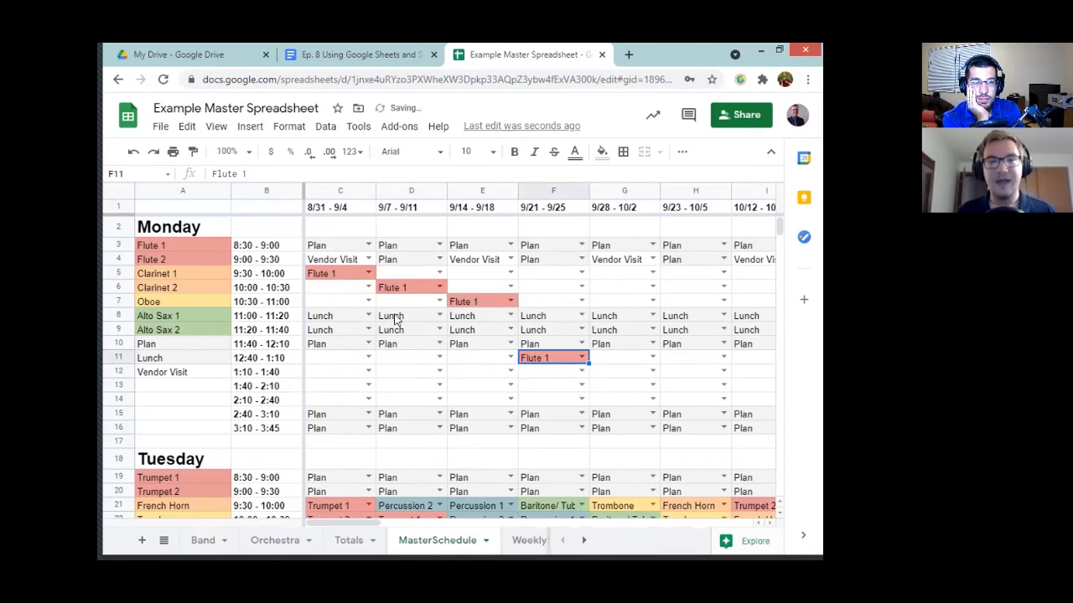
Assign Flute 2 to the Monday lesson slots in cells C6, D7, E11 and F12.
left_click(368, 288)
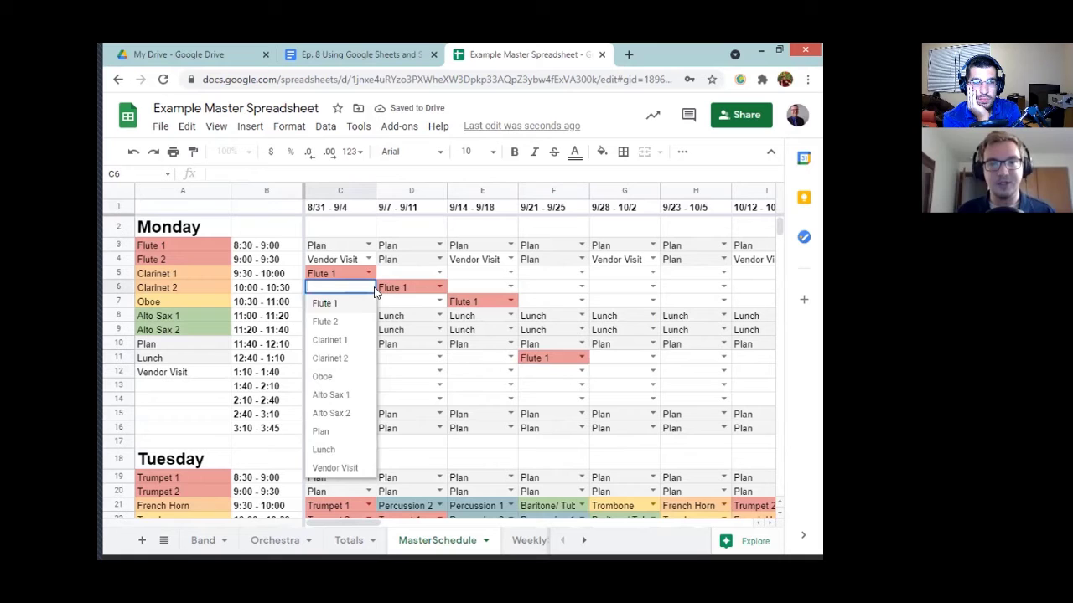
left_click(342, 320)
left_click(439, 302)
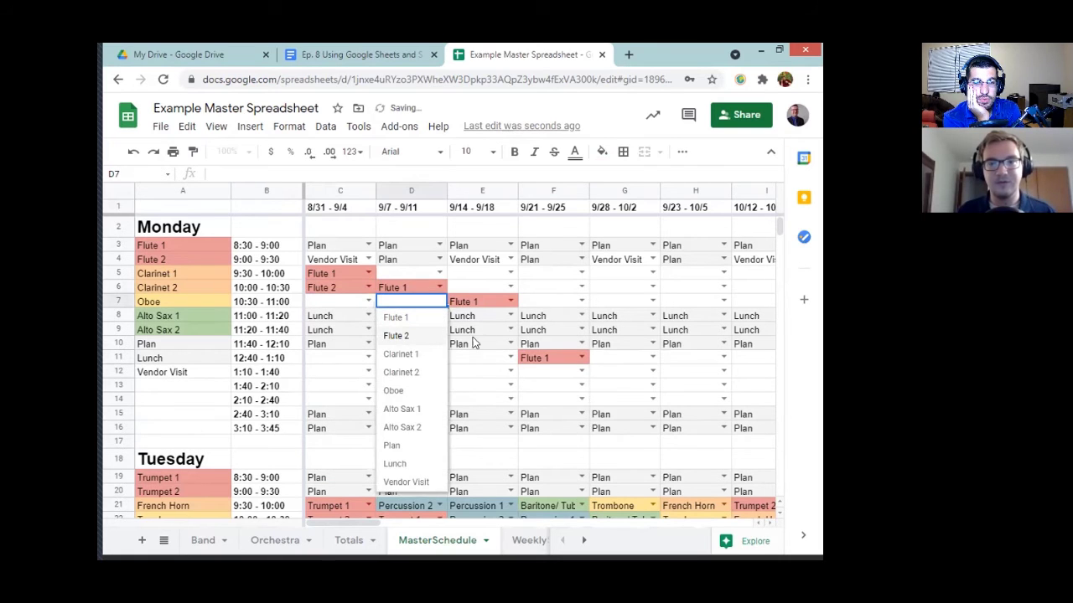
left_click(413, 338)
left_click(510, 358)
left_click(478, 391)
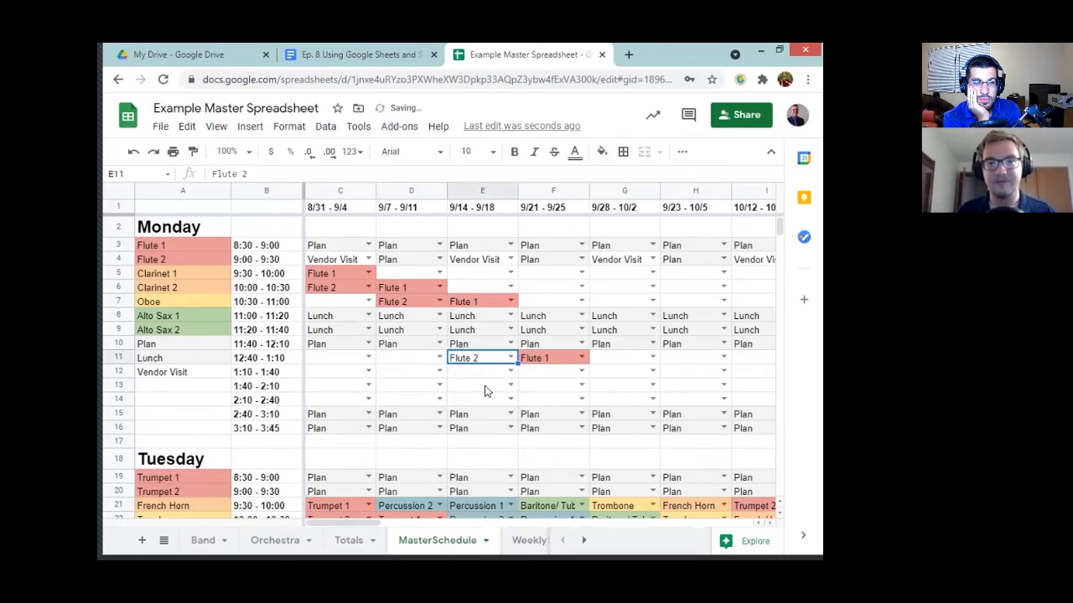
left_click(581, 370)
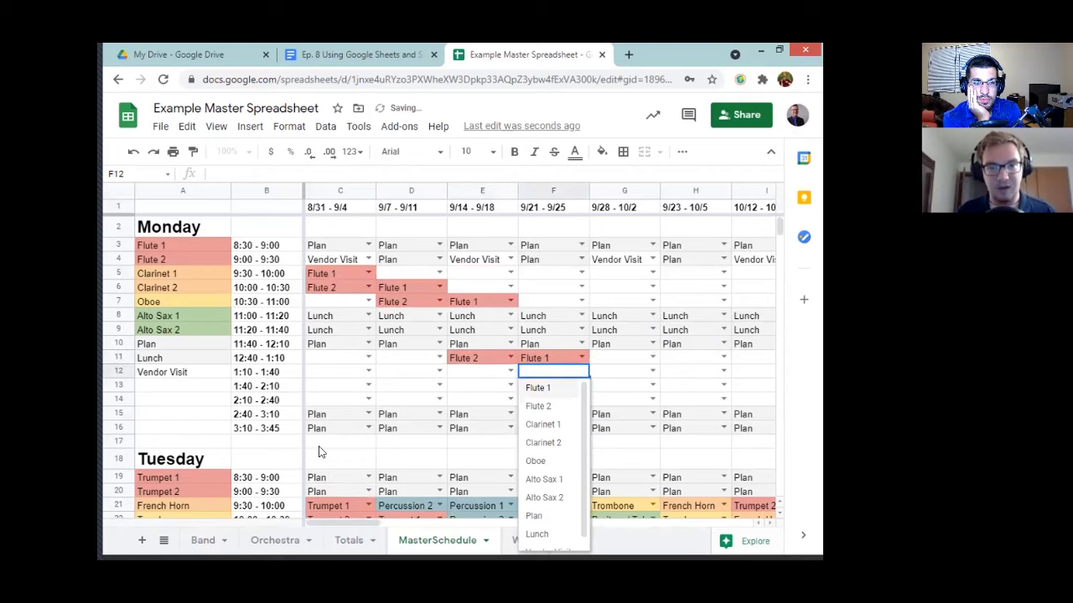
left_click(533, 407)
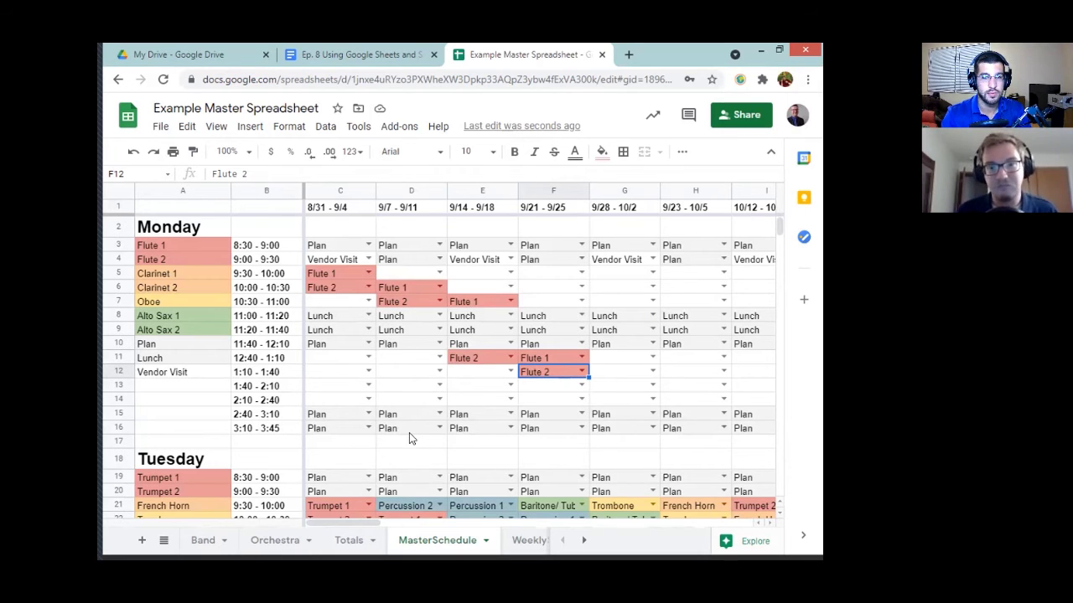
Open the list of named ranges to review the ranges defined for the weekdays.
scroll(408, 438, "down", 1)
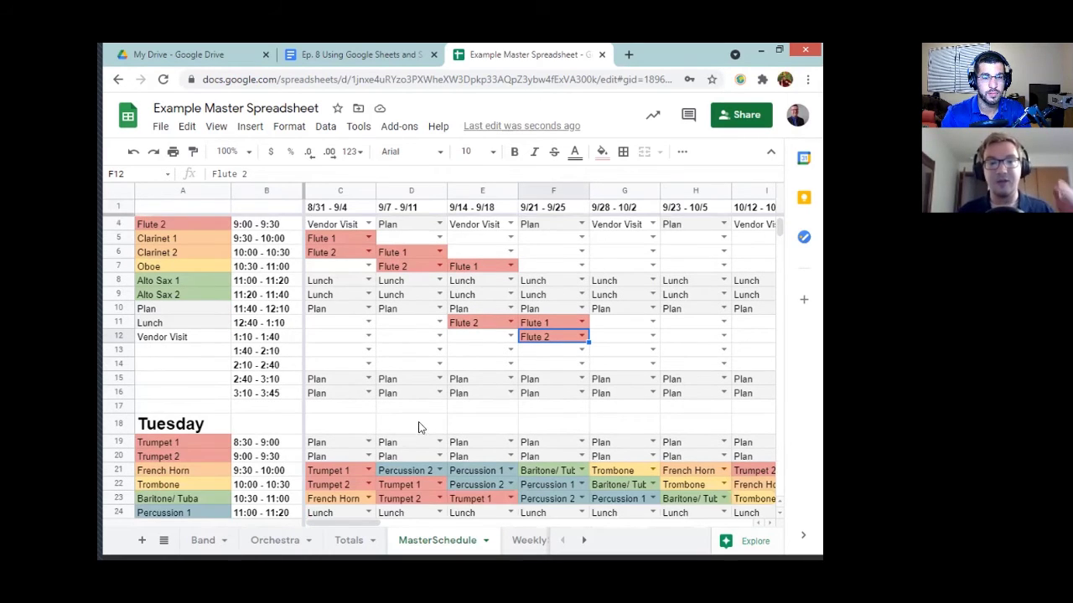
scroll(423, 426, "up", 1)
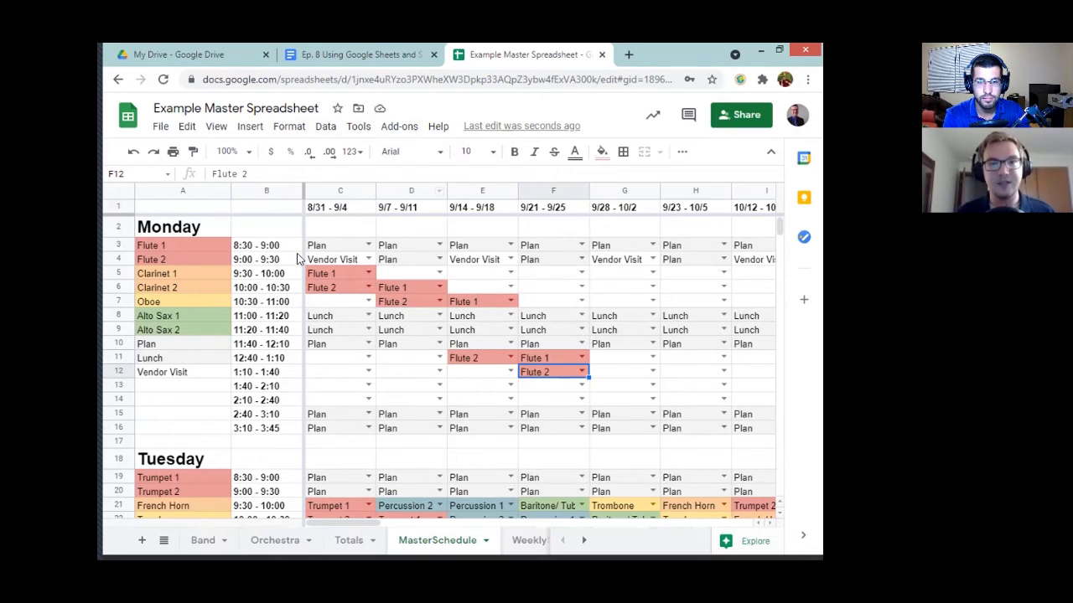
left_click(320, 126)
mouse_move(291, 127)
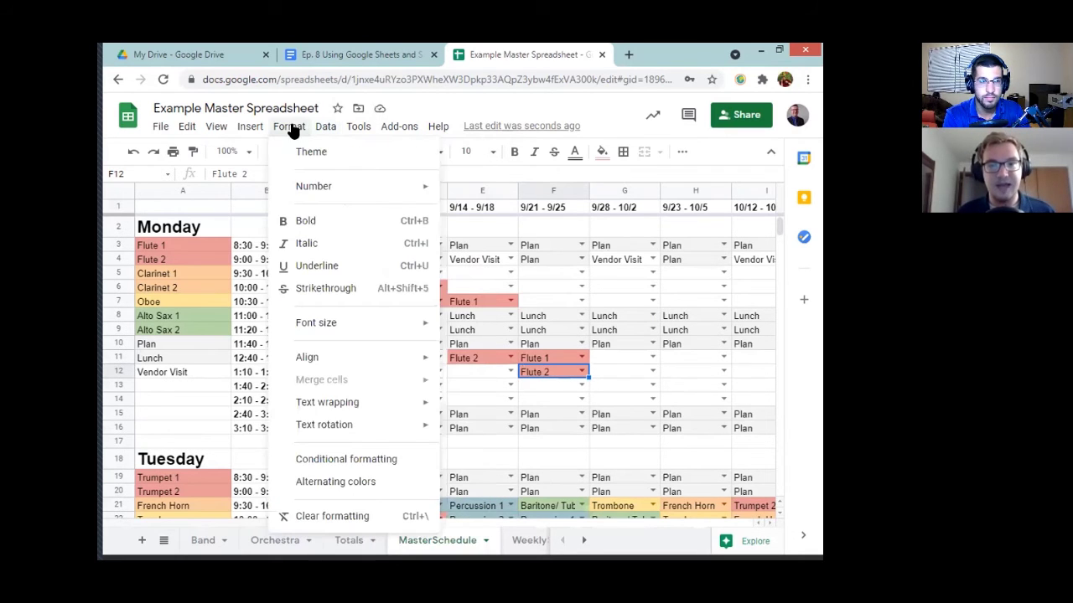
mouse_move(340, 128)
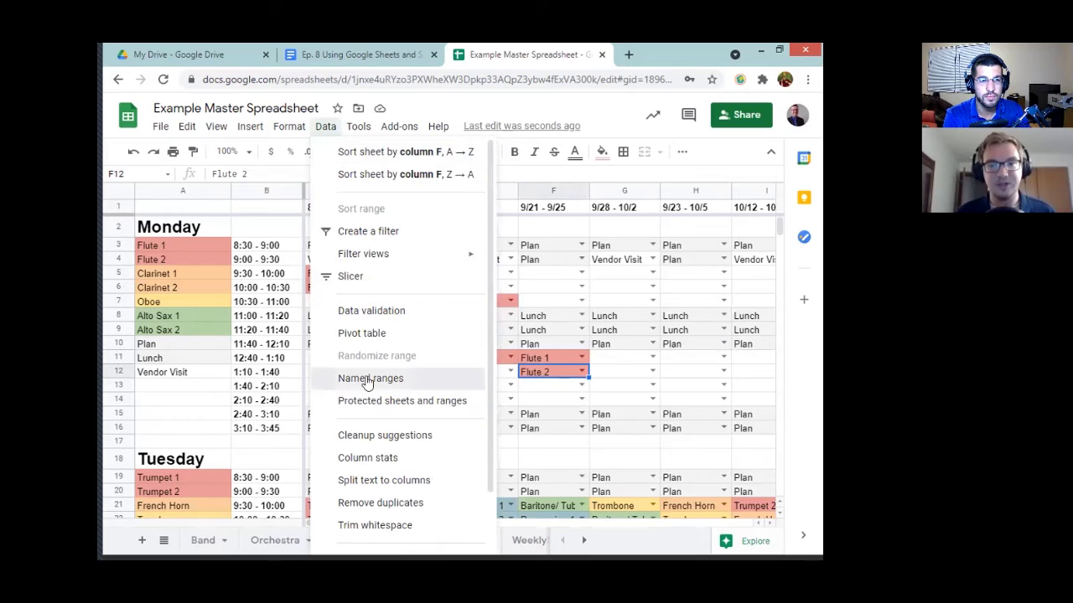
left_click(370, 378)
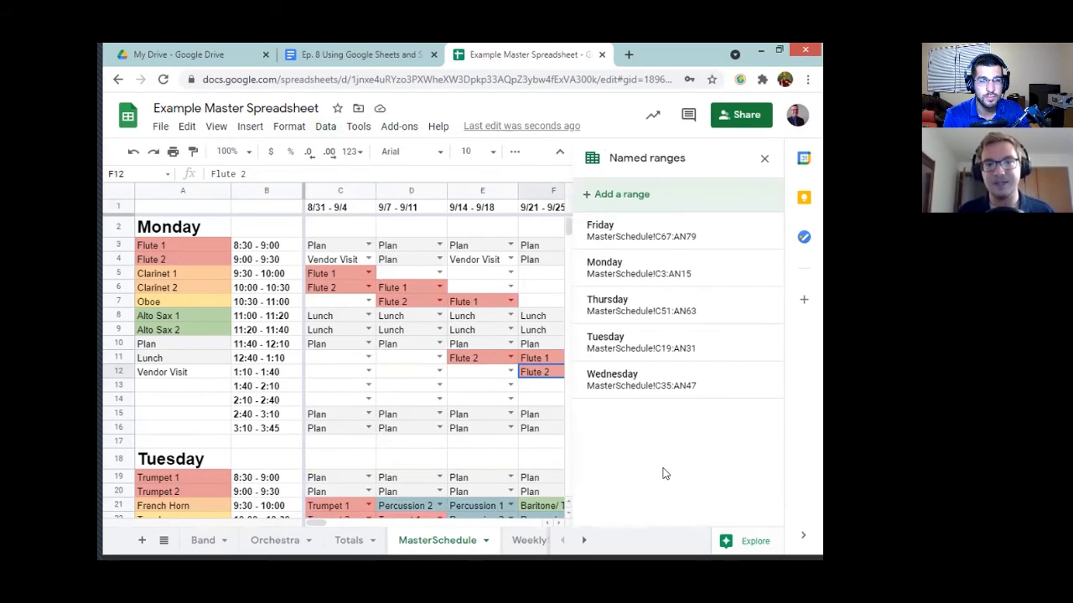
Start adding a named range for MasterSchedule cells C3:E16, and close the named ranges without saving it.
left_click(616, 195)
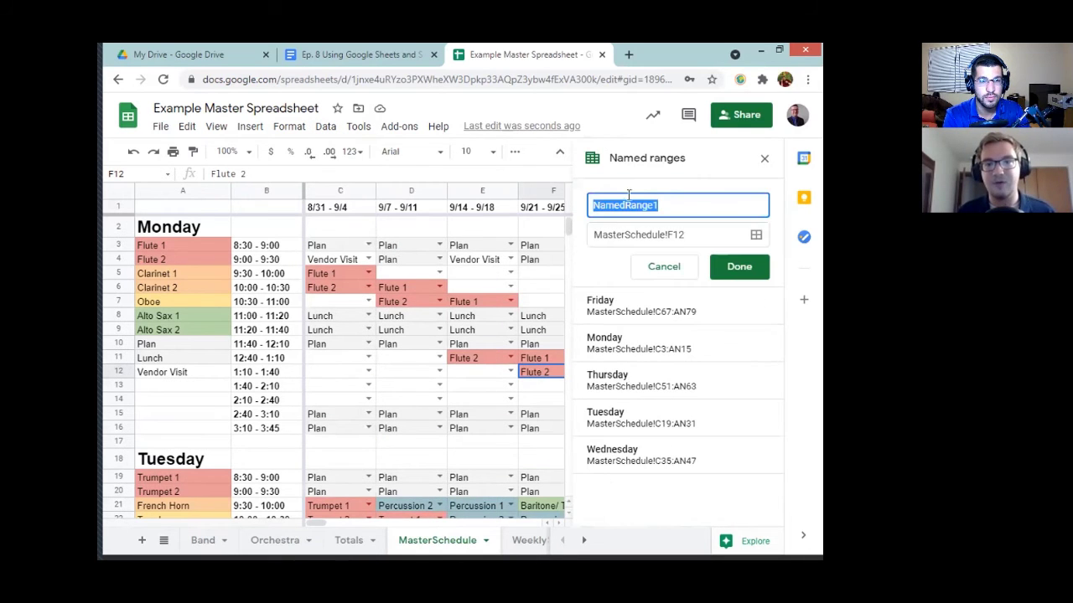
left_click(756, 236)
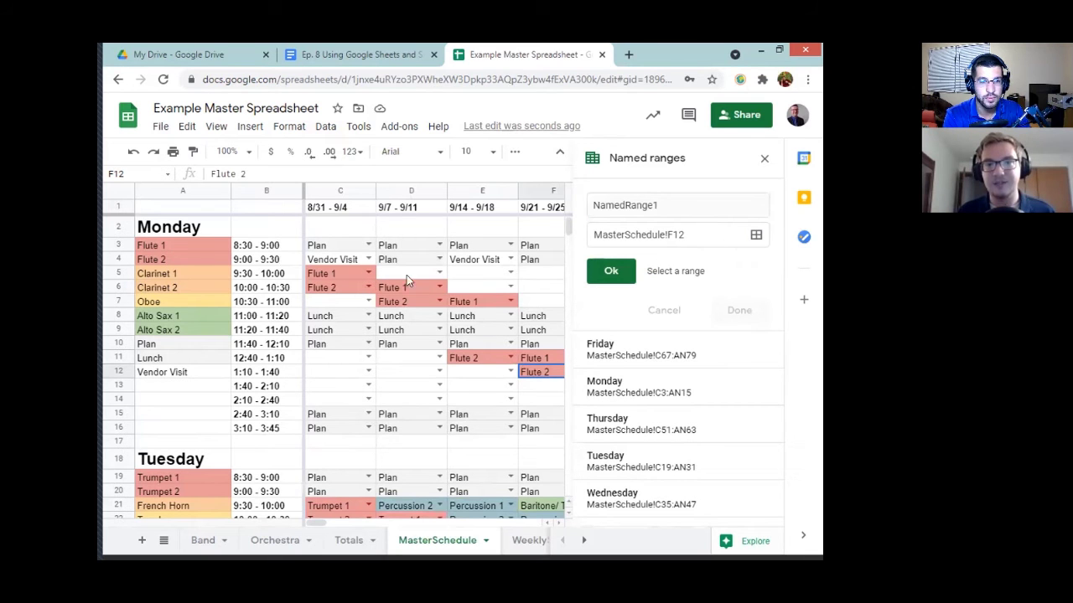
left_click(339, 249)
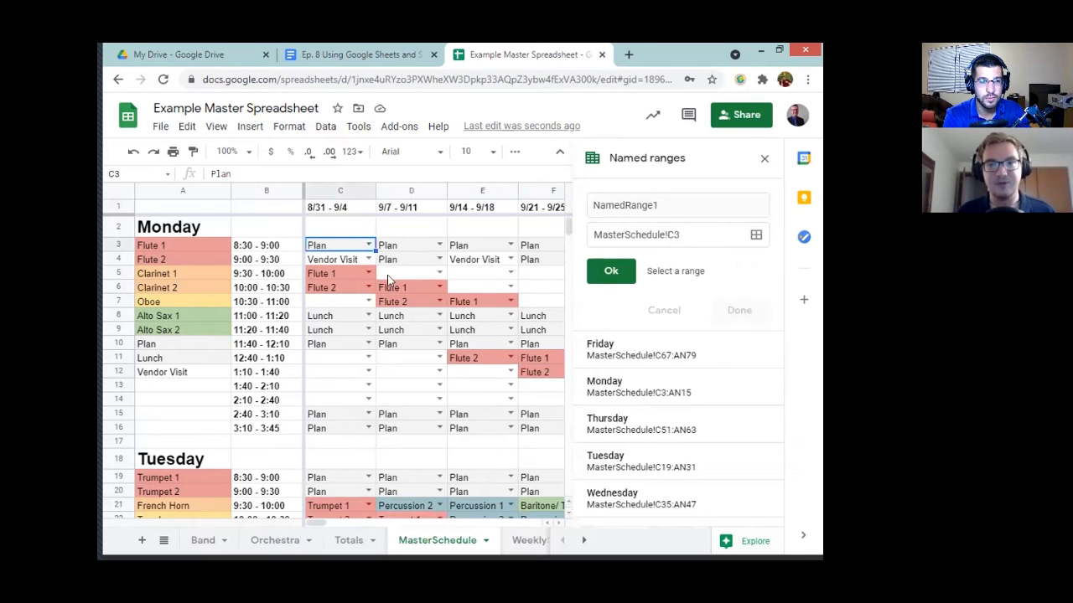
left_click(485, 432, "shift")
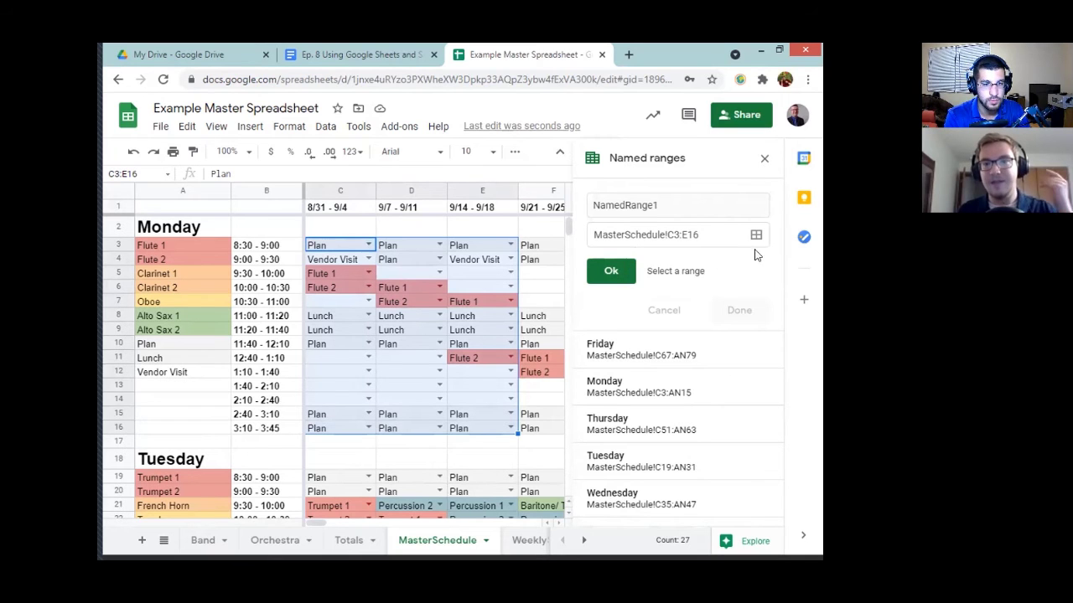
left_click(763, 159)
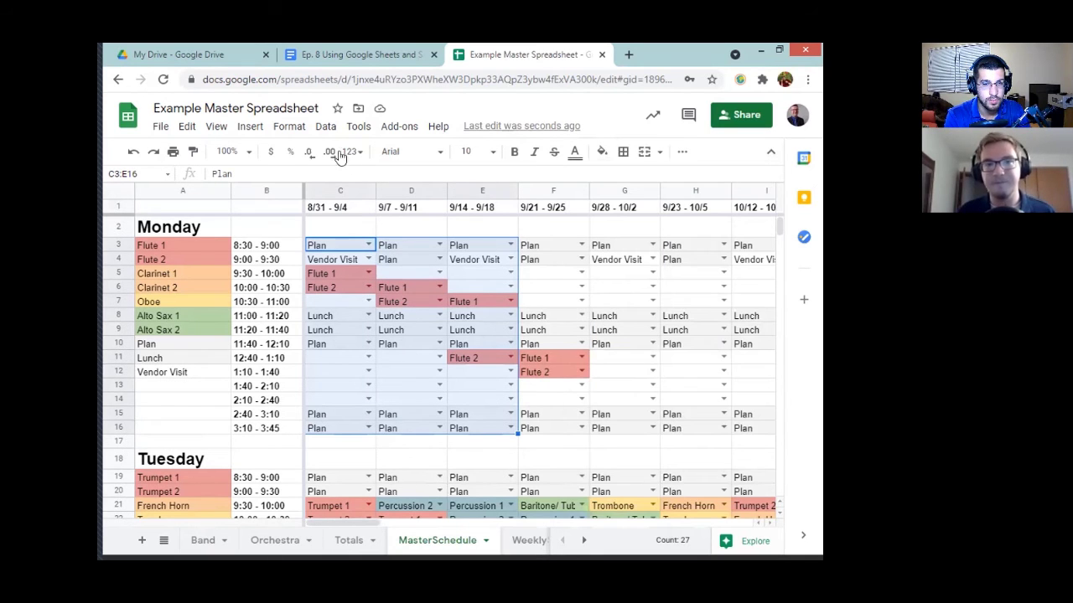
Review the weekday named ranges, close the list without adding one, and check the MasterSchedule week columns through column AN.
left_click(289, 126)
mouse_move(327, 125)
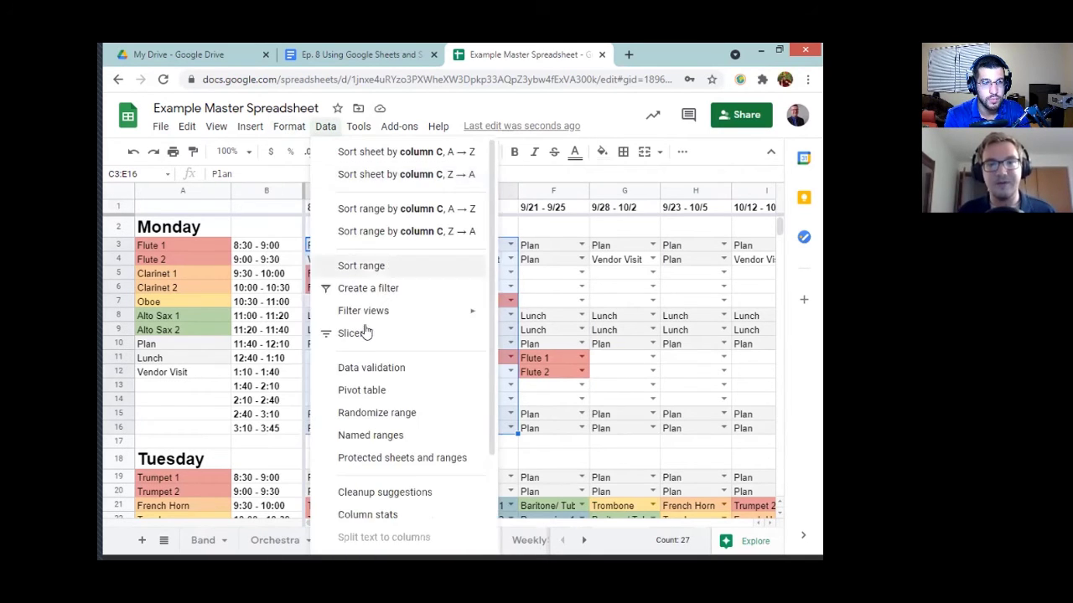
left_click(371, 435)
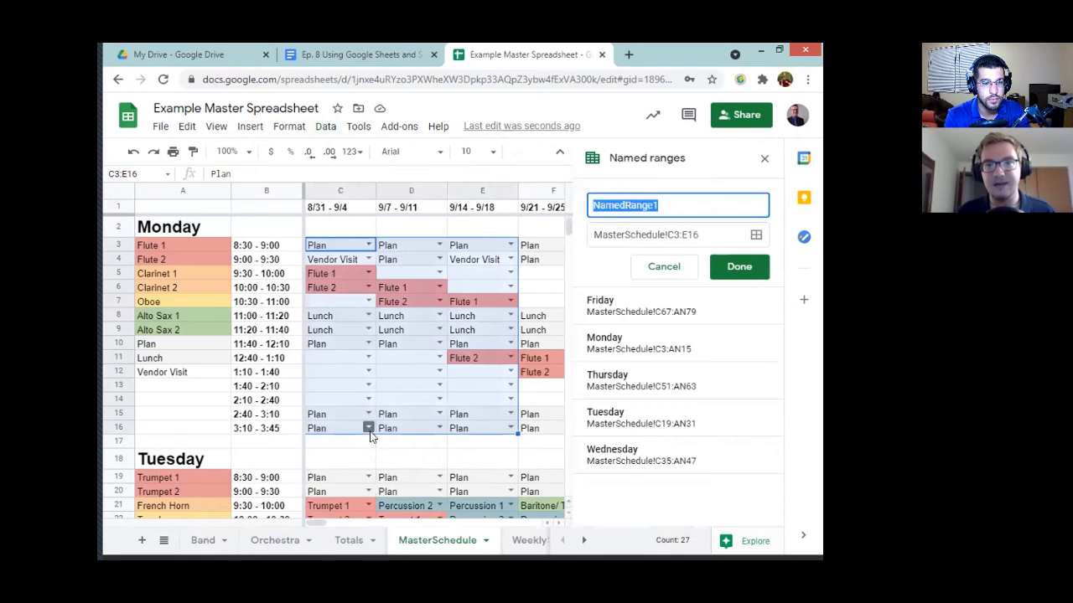
left_click(682, 273)
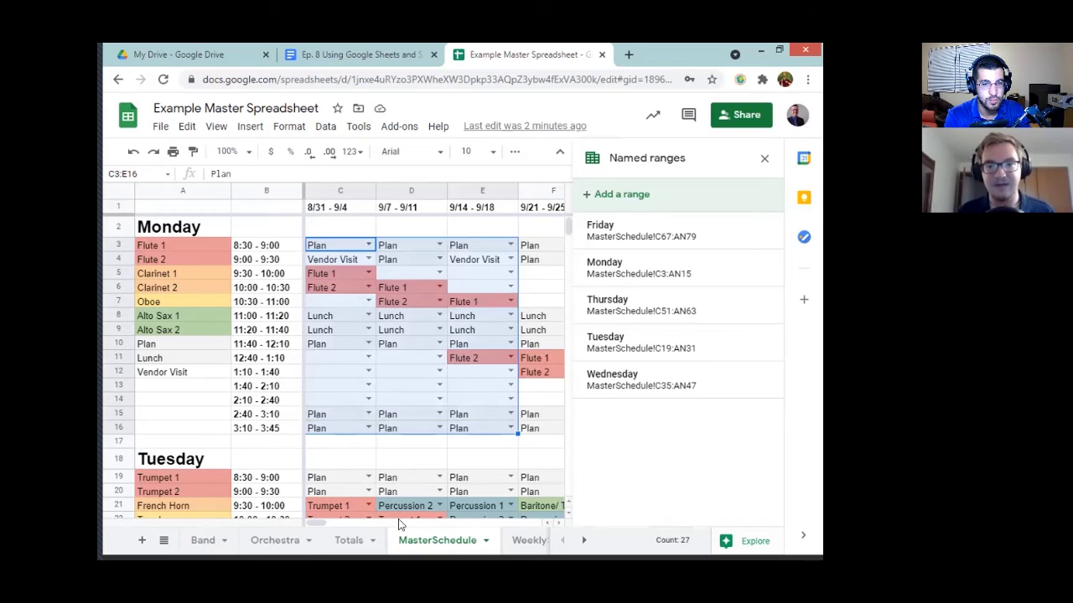
left_click(764, 158)
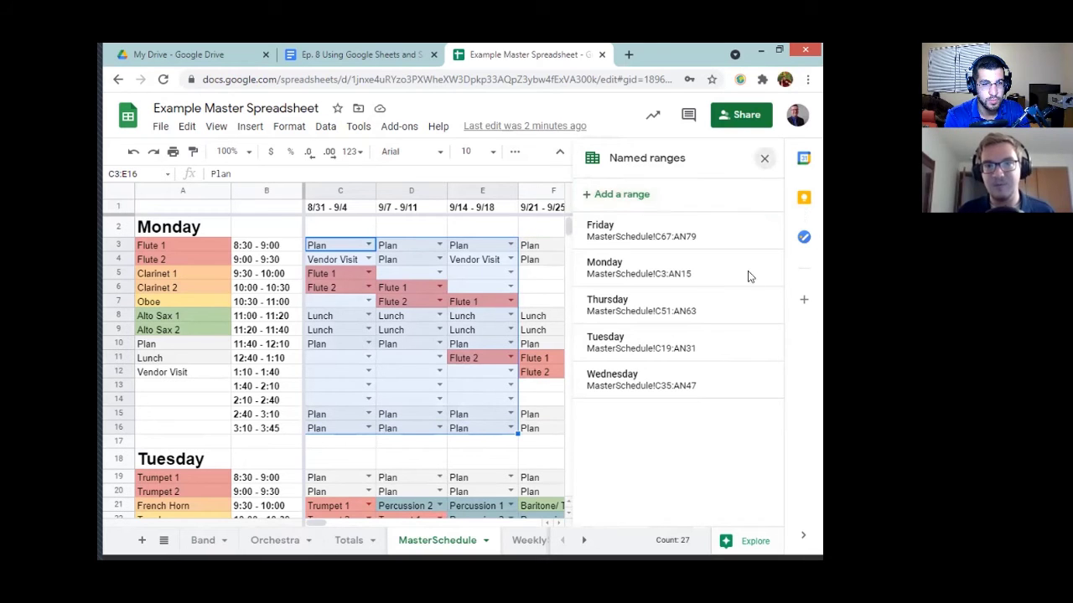
left_click_drag(367, 521, 774, 502)
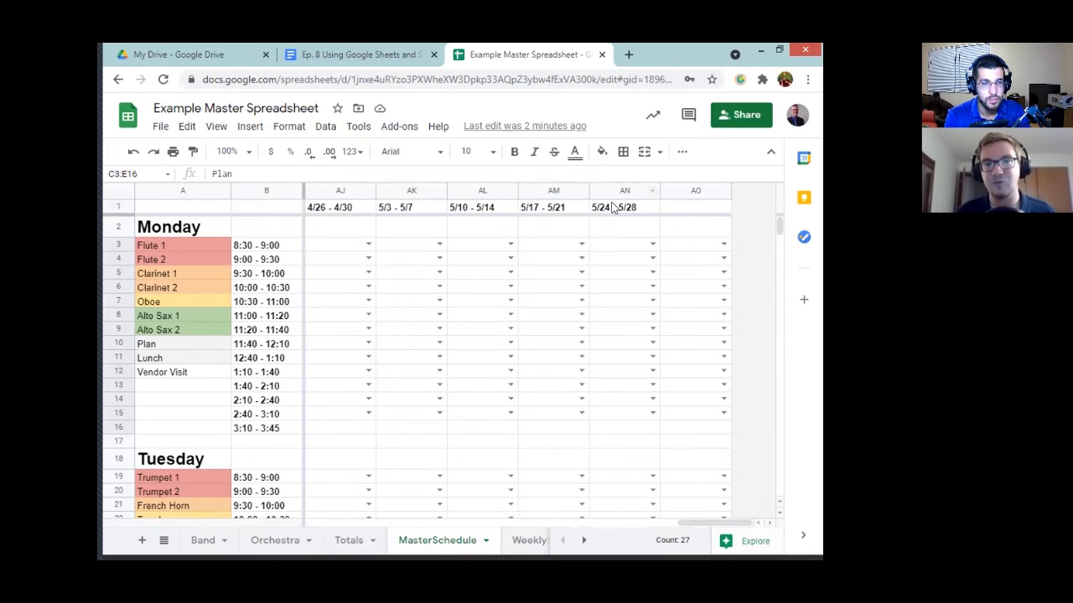
left_click_drag(708, 522, 343, 522)
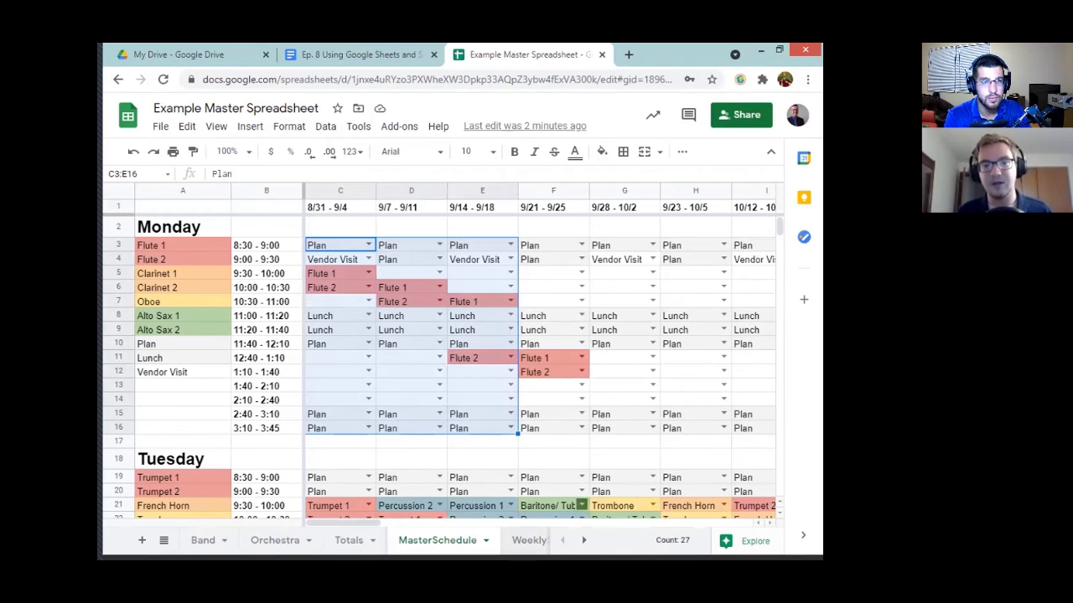
Compare the WeeklySchedule sheet with MasterSchedule and look through the week choices available in cell A3.
left_click(529, 539)
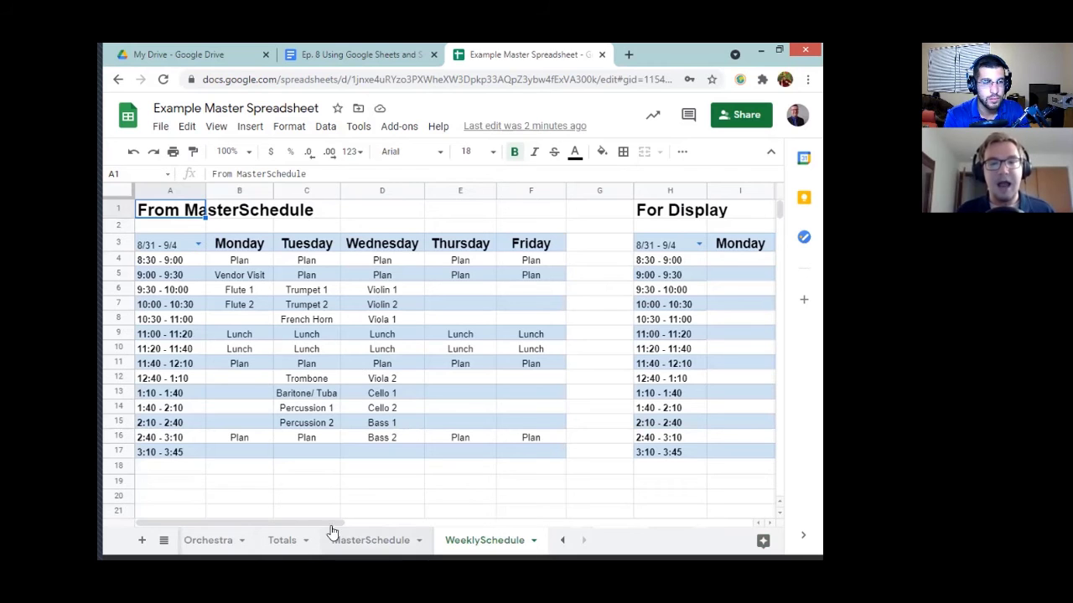
left_click_drag(281, 522, 252, 521)
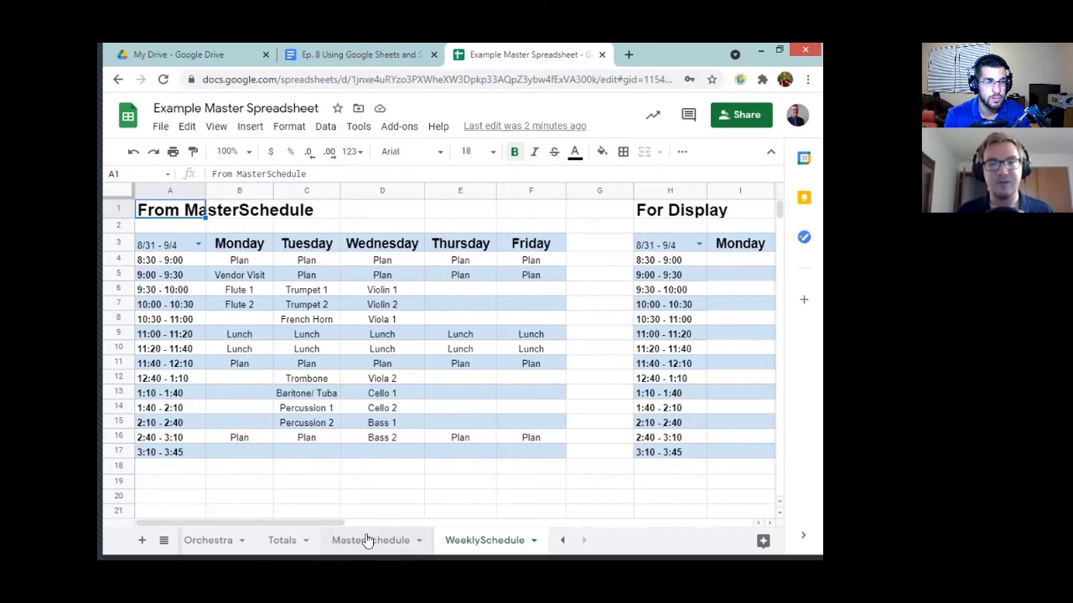
left_click(365, 541)
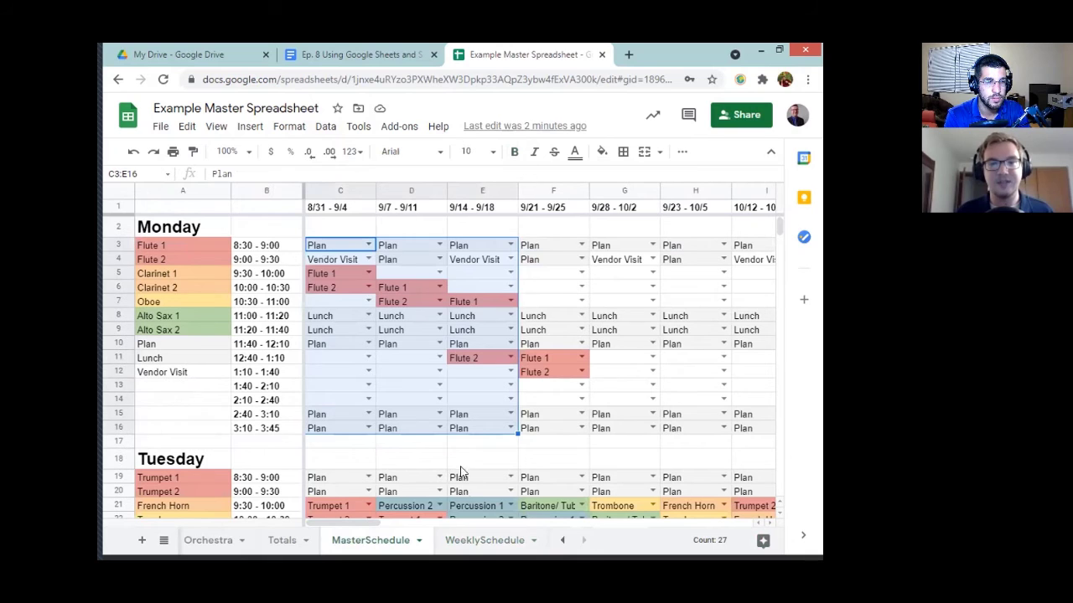
left_click(457, 540)
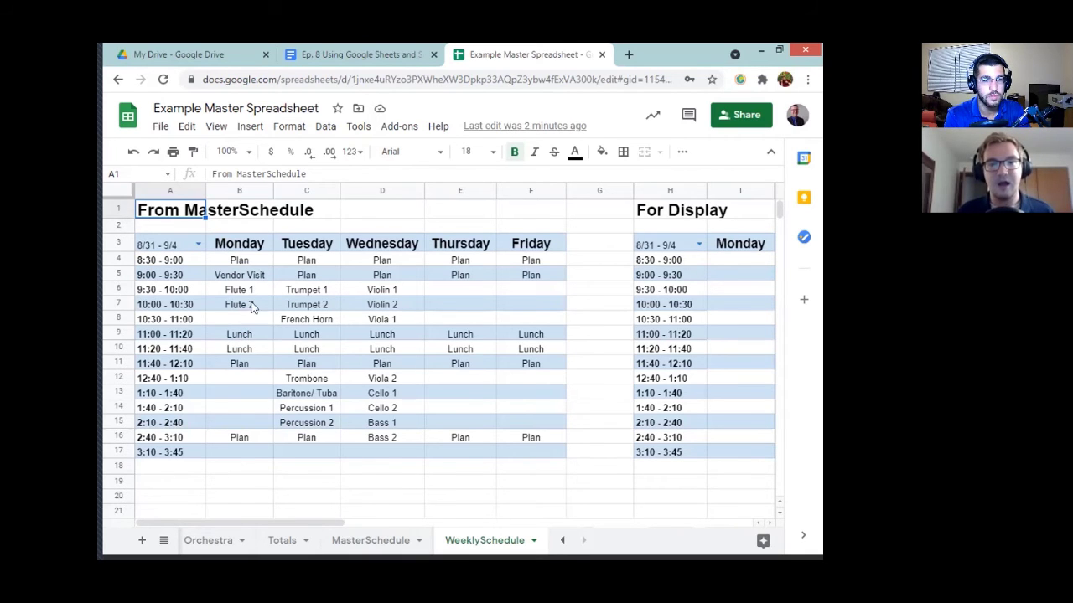
left_click(198, 245)
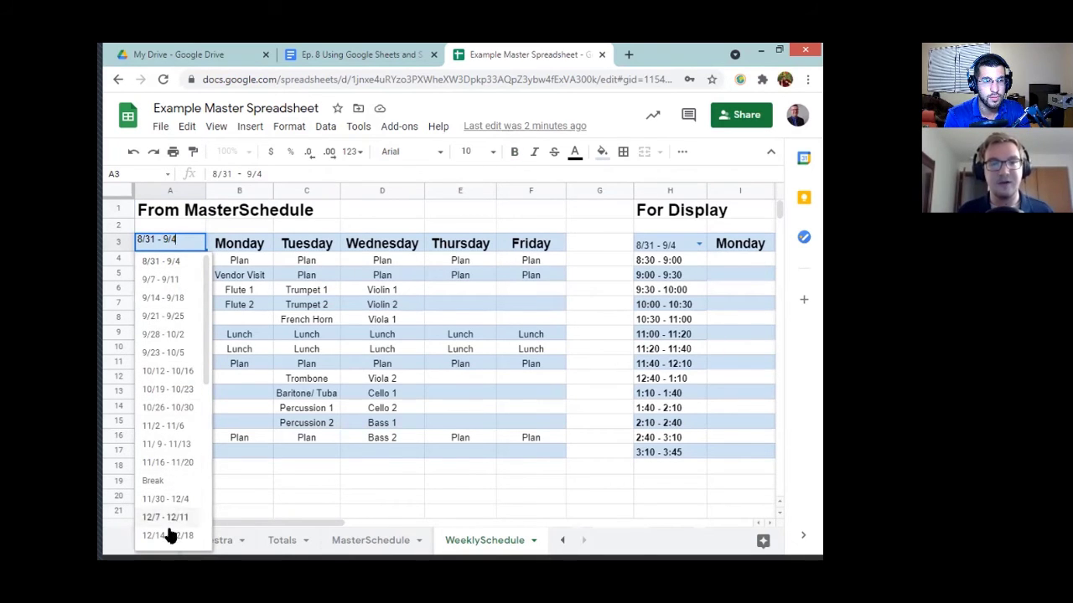
left_click(249, 484)
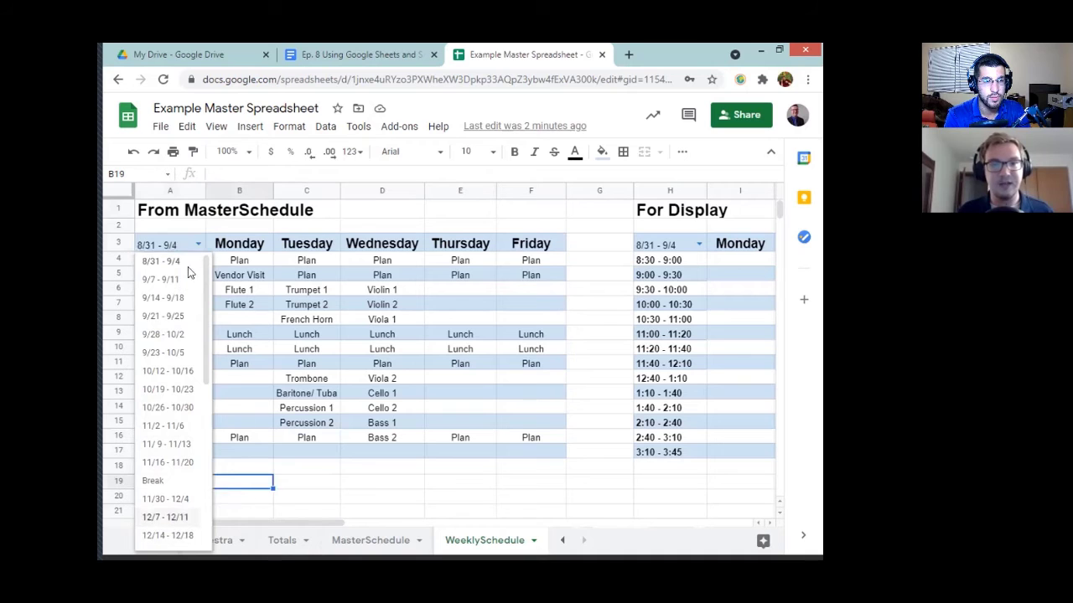
left_click(370, 539)
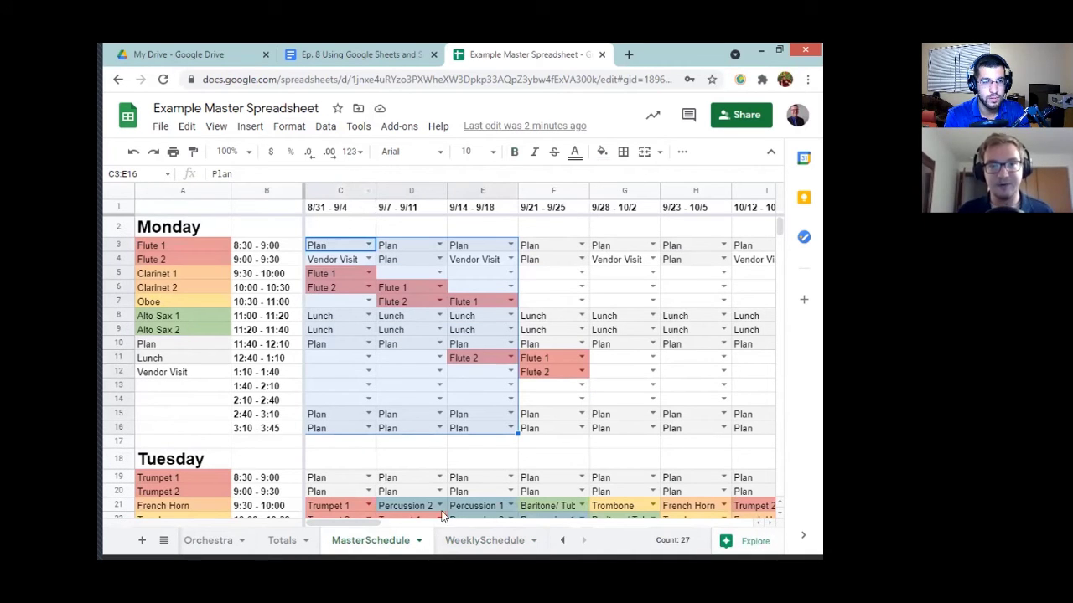
left_click(457, 538)
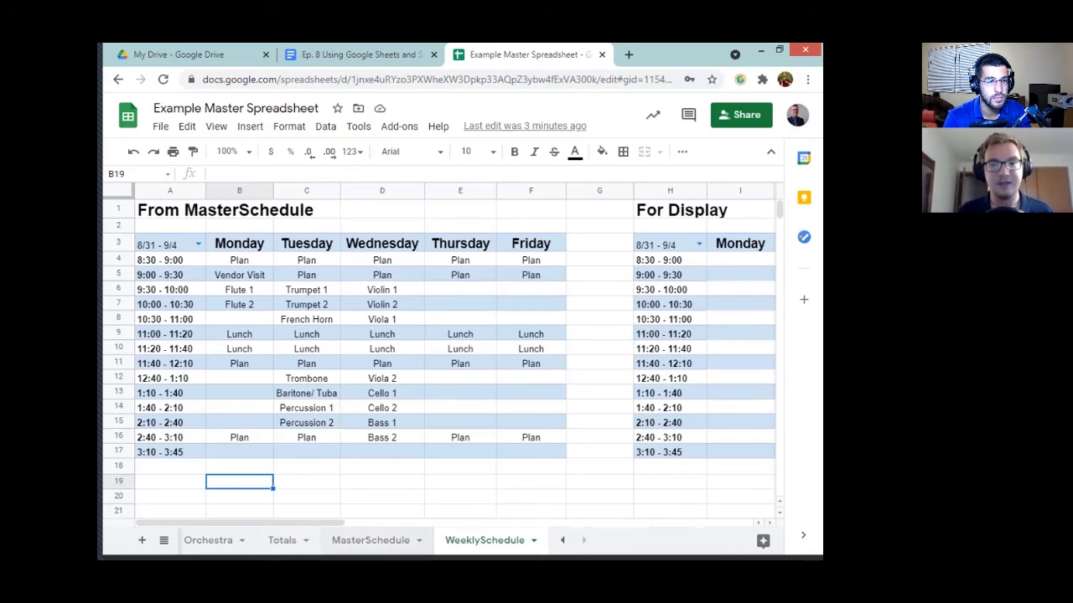
Assign Clarinet 1 to the Monday 10:30 - 11:00 slot in MasterSchedule cell C7, and check it in WeeklySchedule.
left_click(378, 536)
double_click(366, 302)
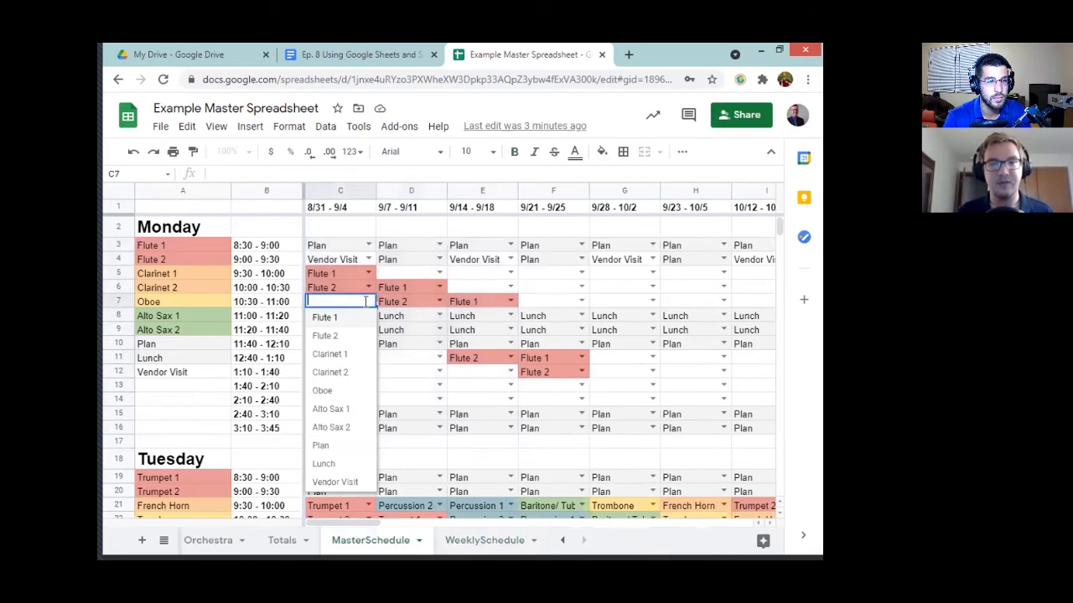
left_click(347, 354)
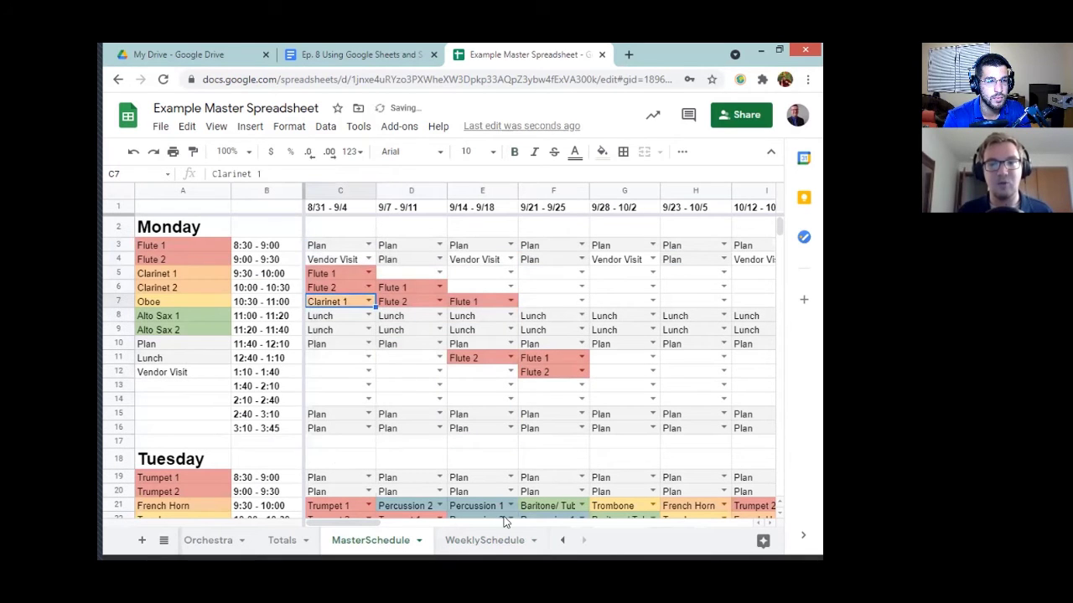
left_click(487, 540)
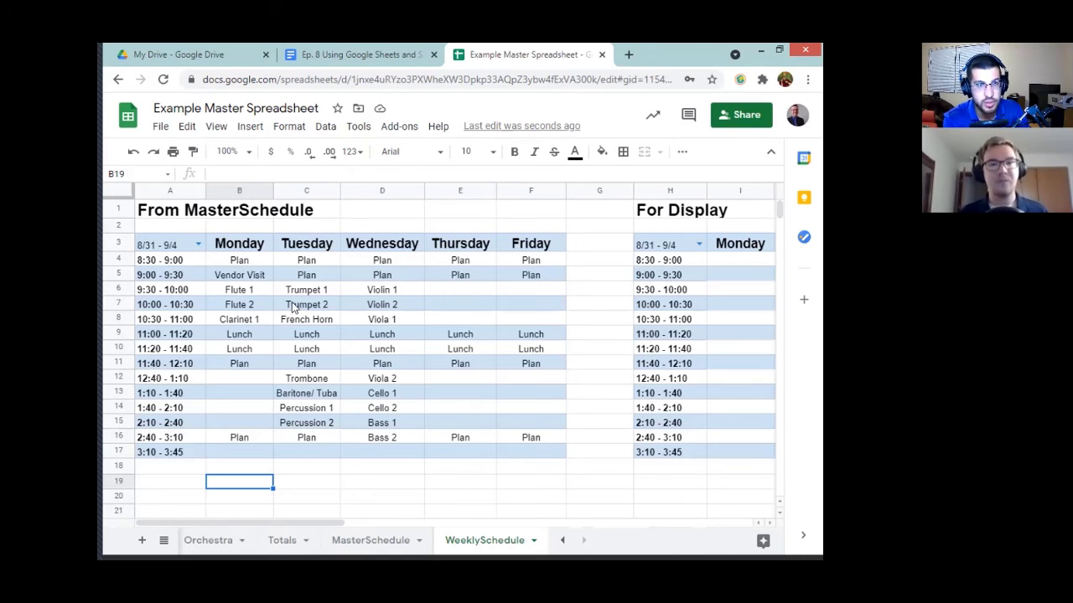
Compare MasterSchedule with the From MasterSchedule and For Display tables on the WeeklySchedule sheet.
left_click(379, 540)
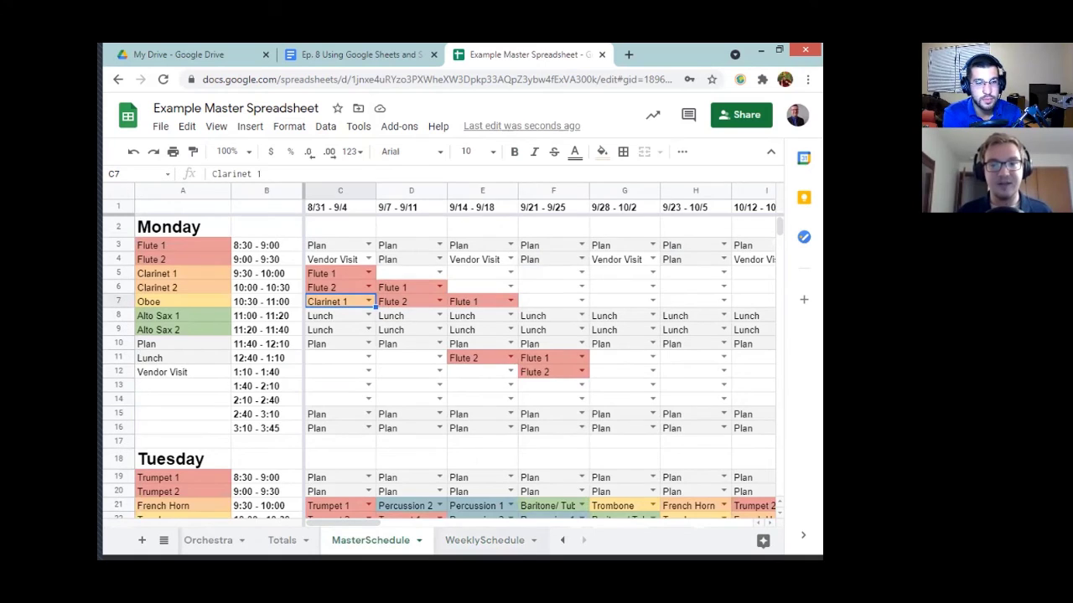
left_click(484, 540)
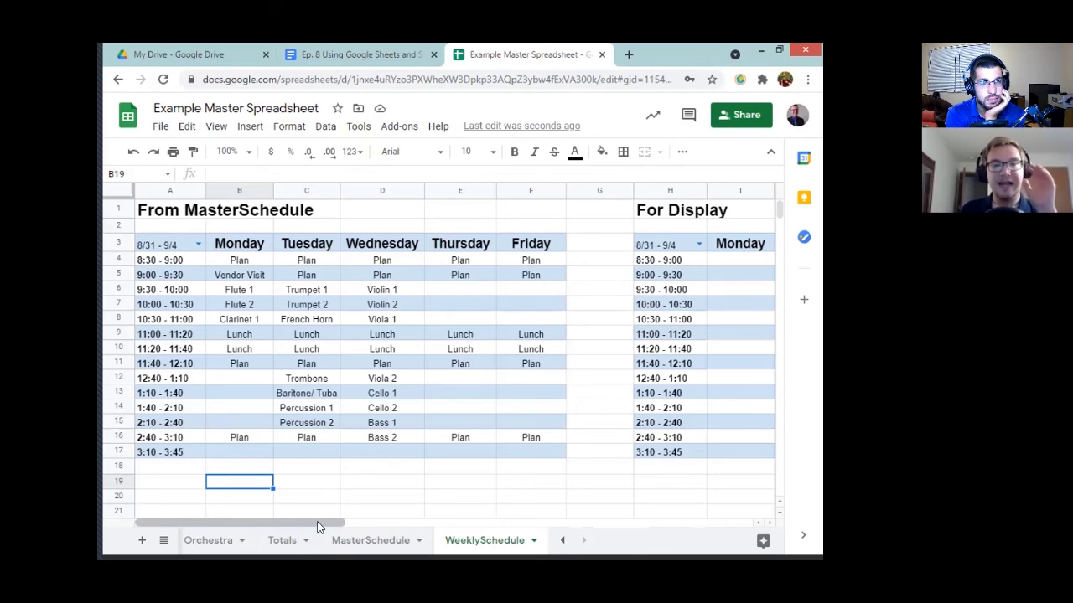
left_click_drag(319, 526, 458, 521)
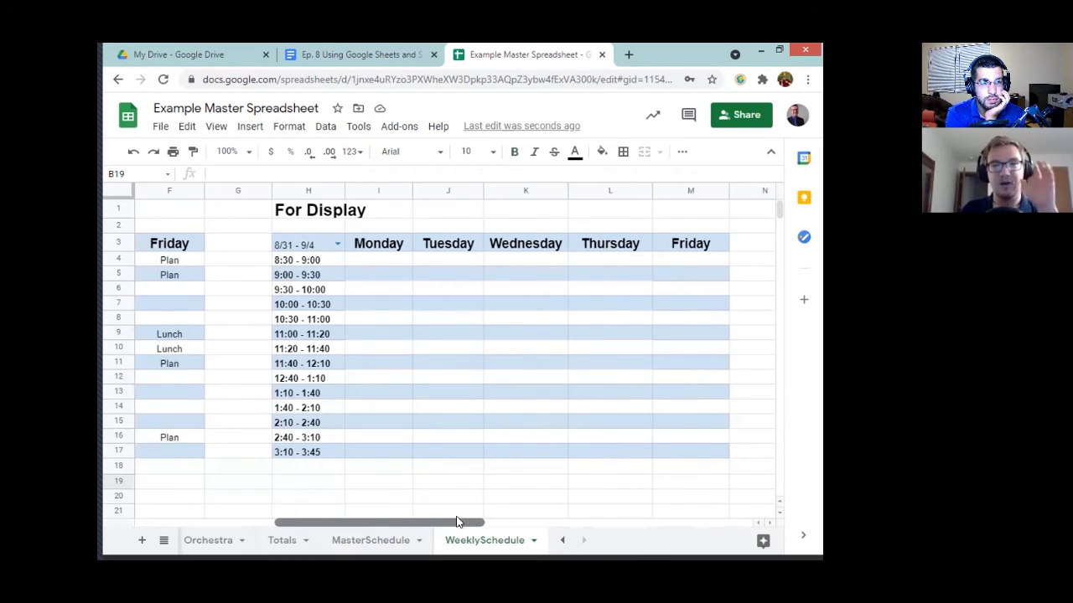
left_click_drag(431, 522, 280, 509)
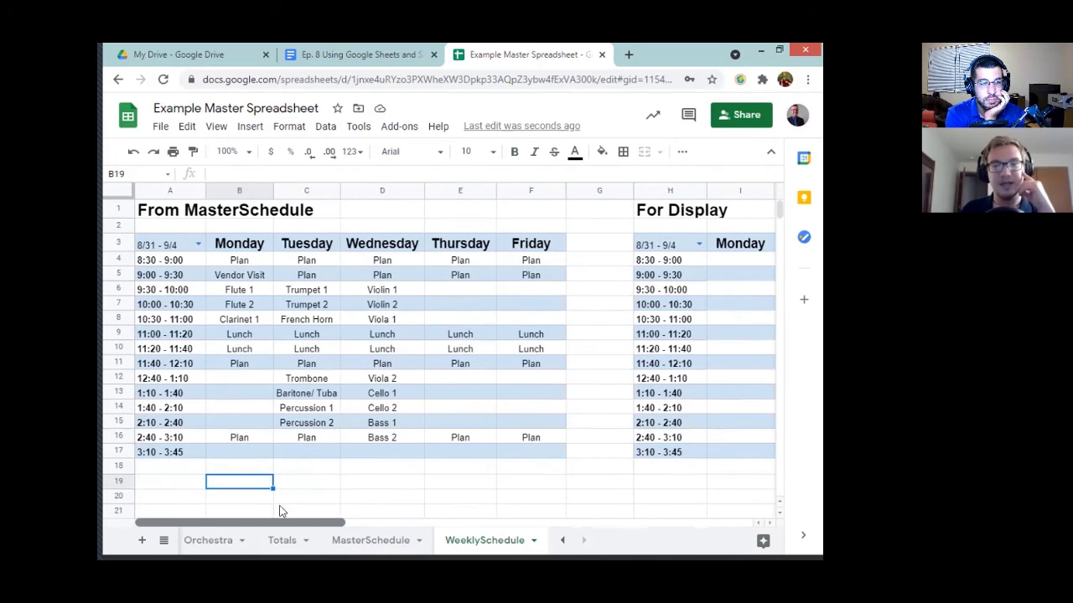
Inspect the QUERY formula in WeeklySchedule cell B4 and read the function's help description without changing the formula.
left_click(248, 263)
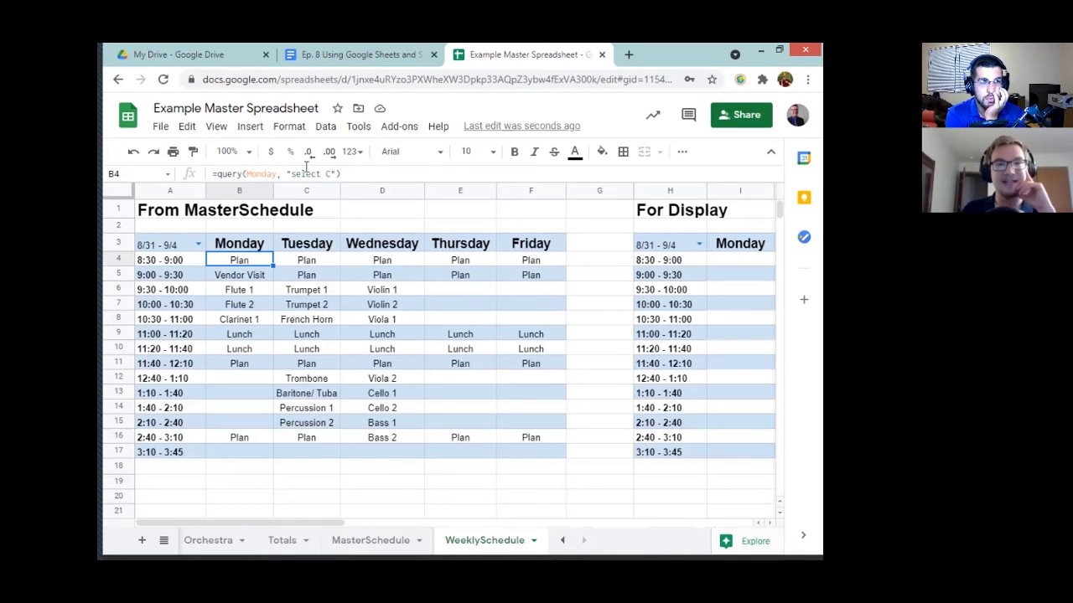
left_click(237, 173)
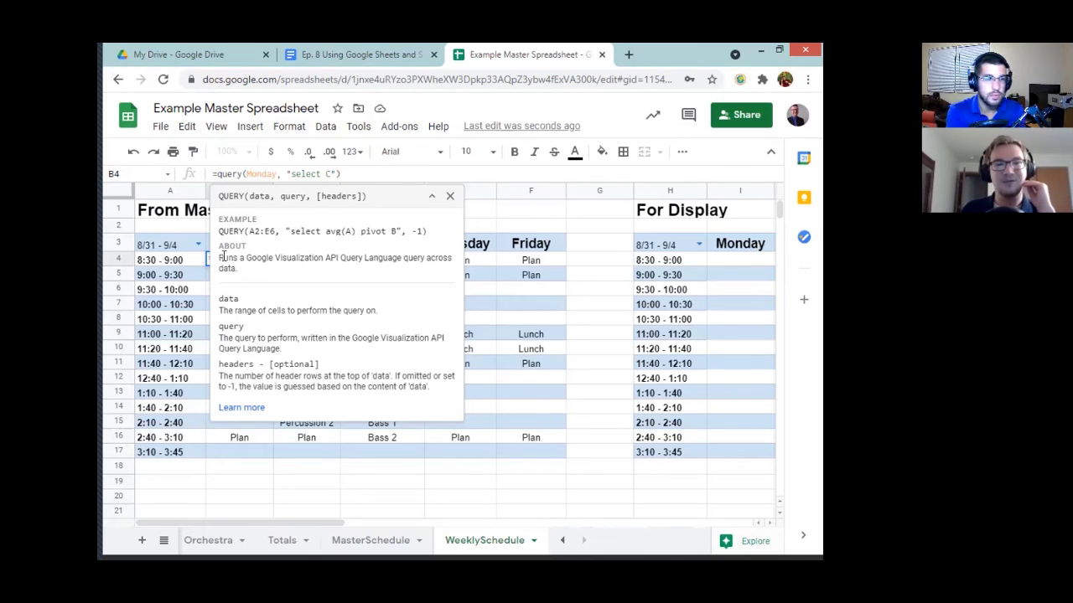
left_click_drag(222, 256, 291, 273)
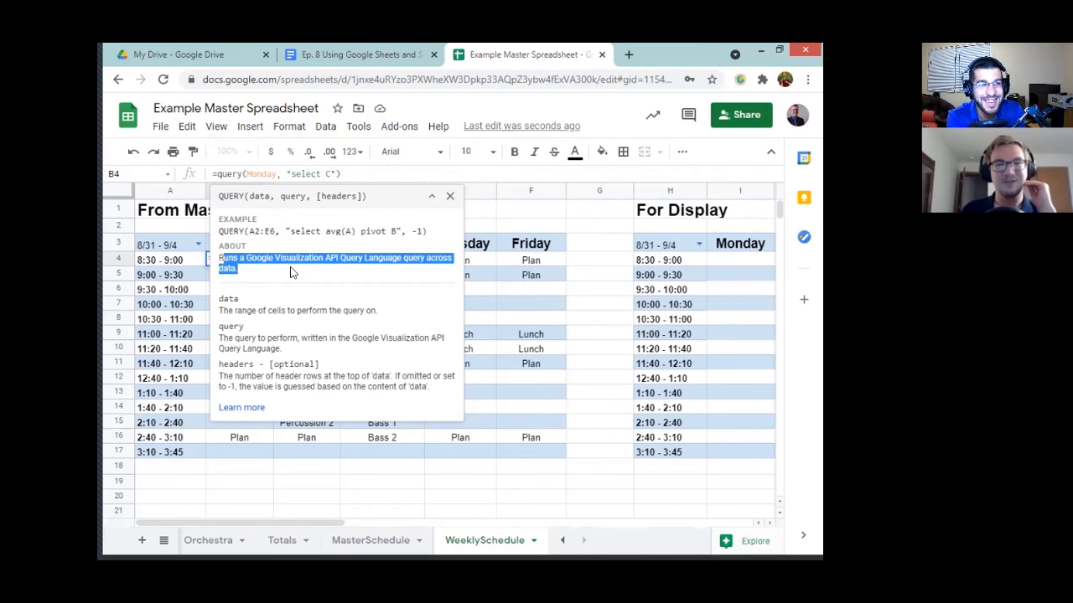
left_click(291, 273)
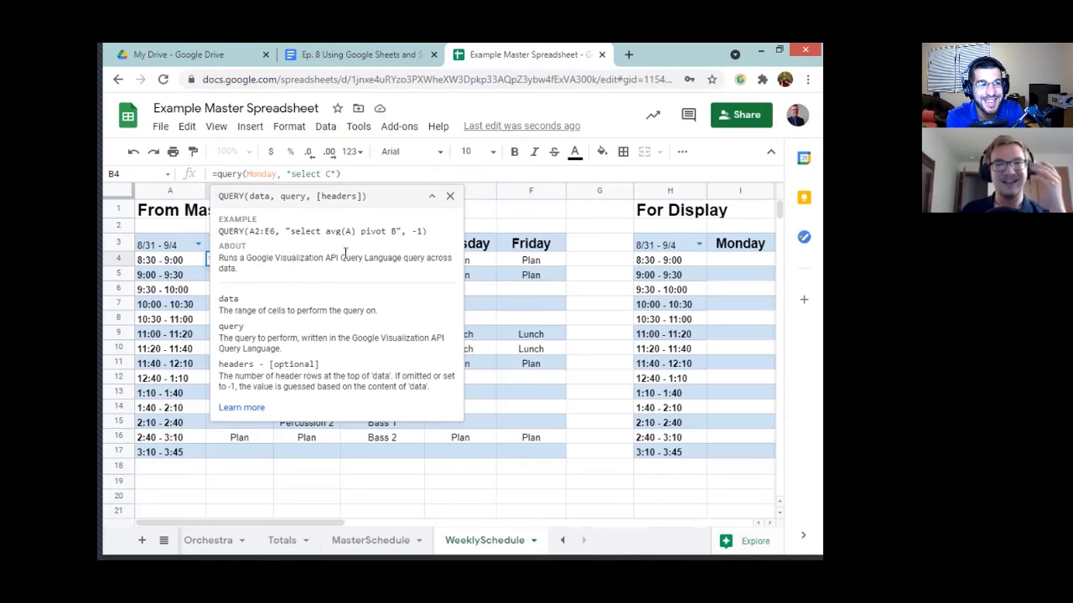
left_click(450, 196)
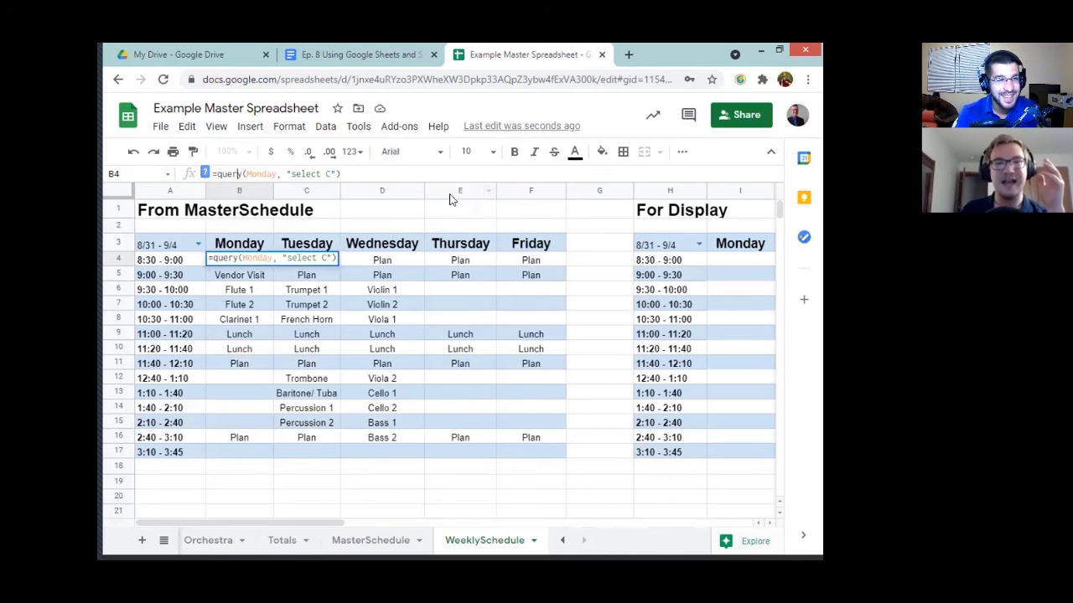
left_click(267, 306)
Compare the query in WeeklySchedule cell B4 with the Monday entries it draws from in MasterSchedule.
left_click(248, 262)
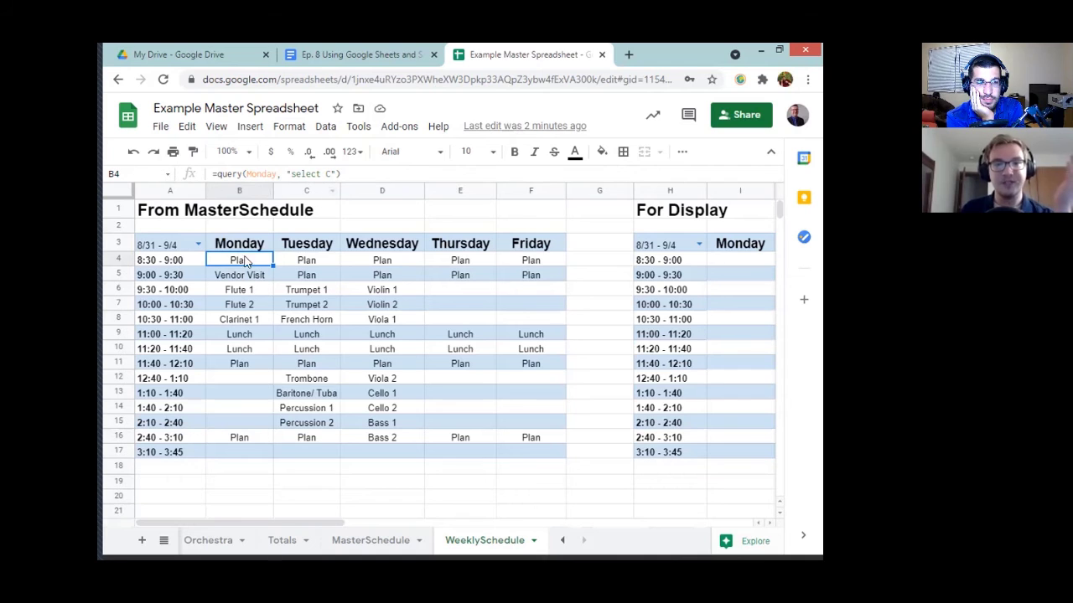
left_click(379, 541)
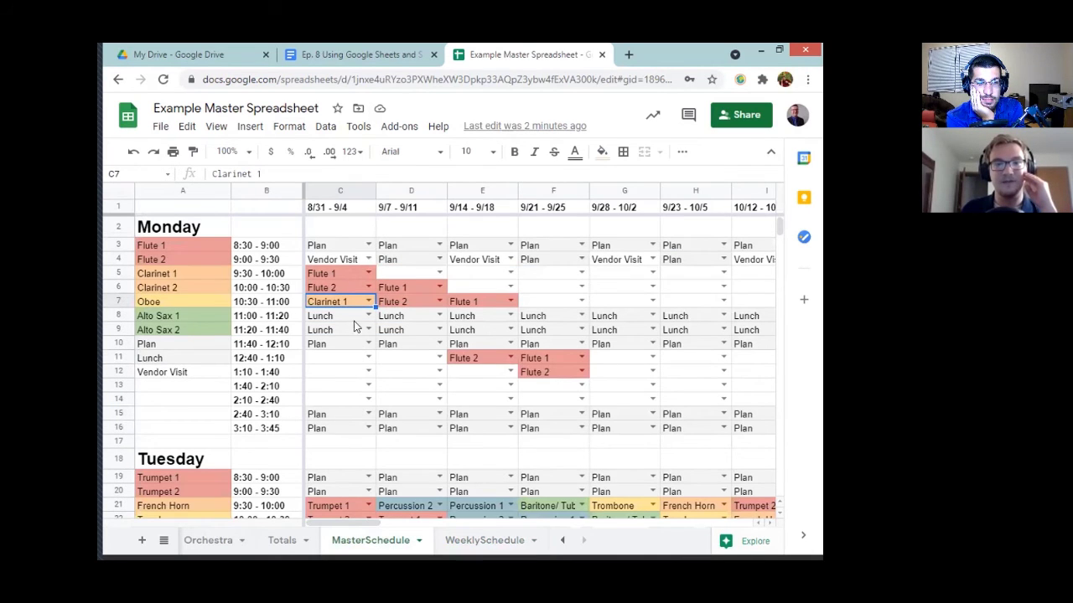
left_click(485, 541)
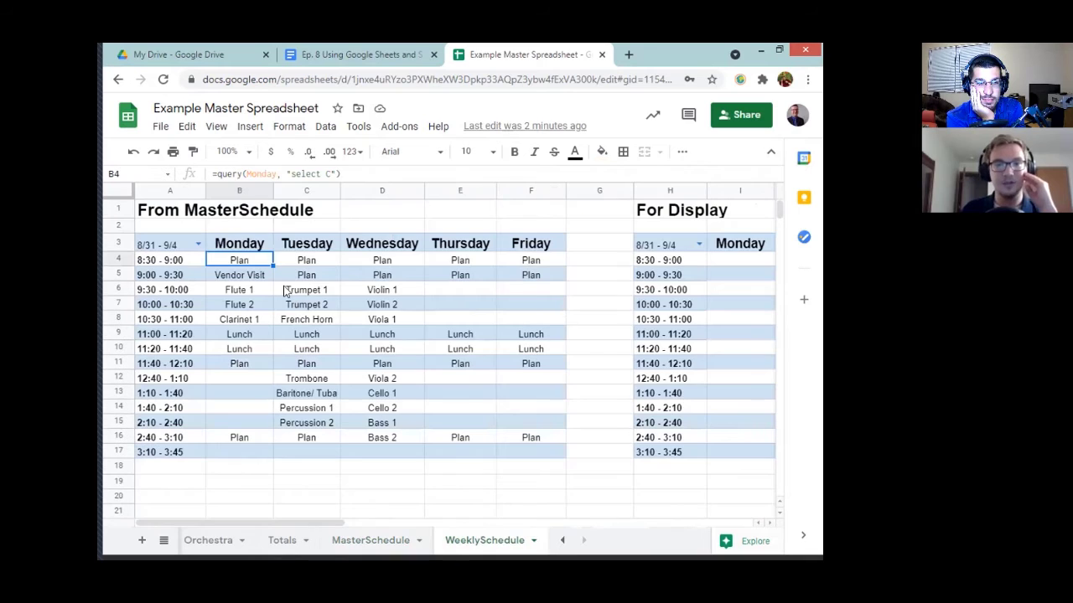
Try overwriting the Monday query output in WeeklySchedule cell B6 with "sadf", and undo the entry.
left_click(245, 293)
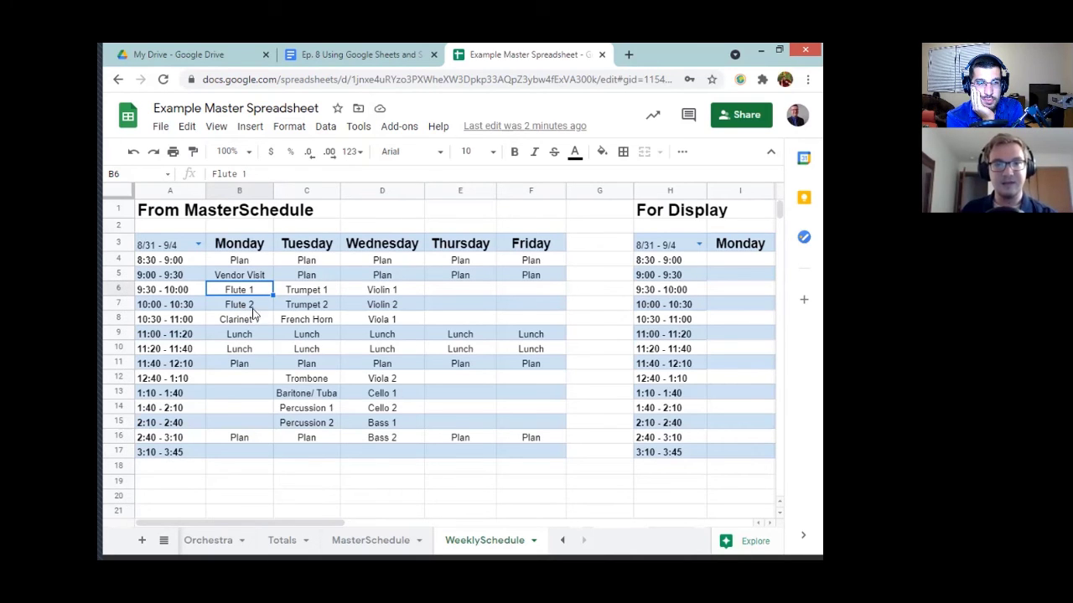
type("sadf")
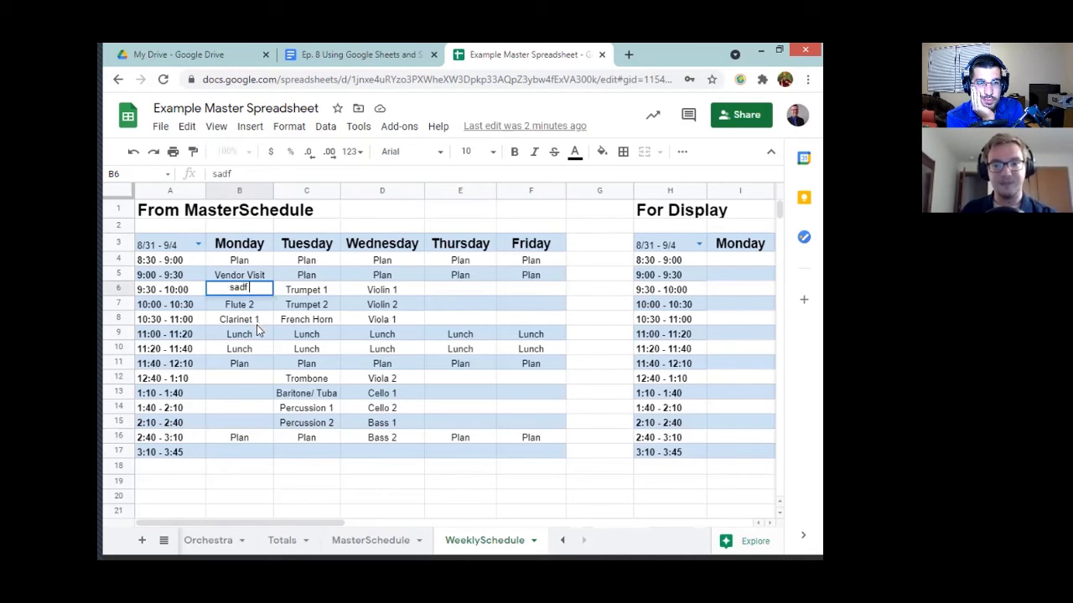
key("Return")
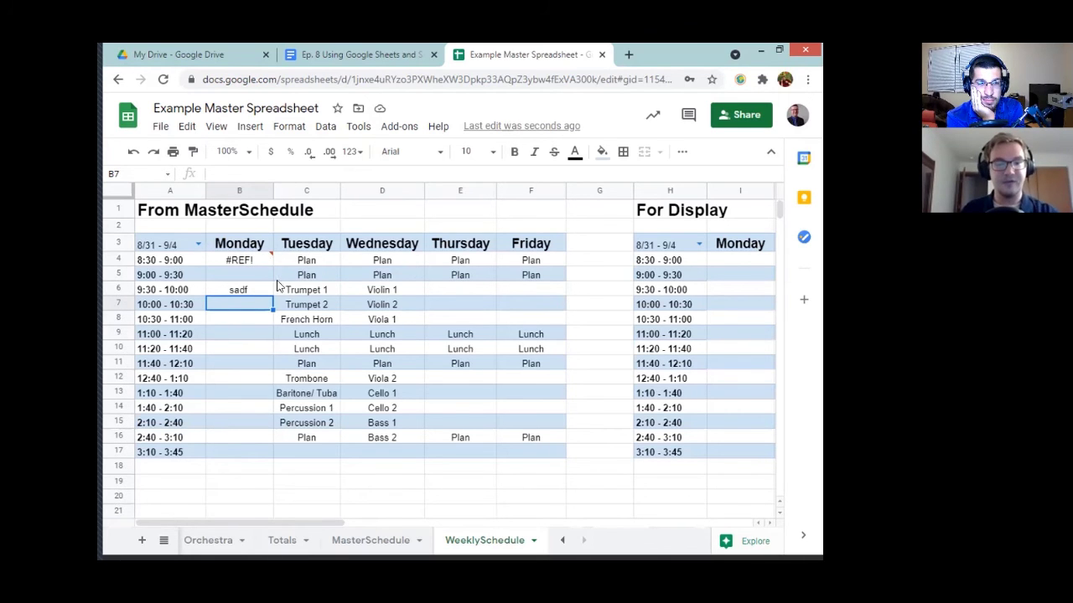
key("ctrl+shift+Page_Up")
Restore Clarinet 1 in MasterSchedule cell C7 and return to the WeeklySchedule sheet.
double_click(348, 301)
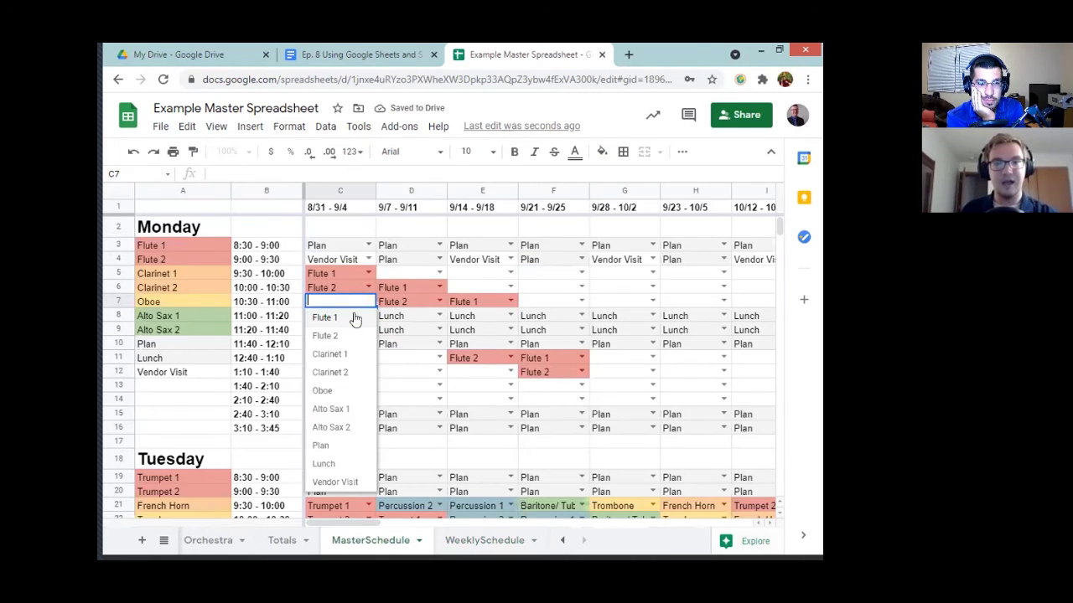
left_click(345, 359)
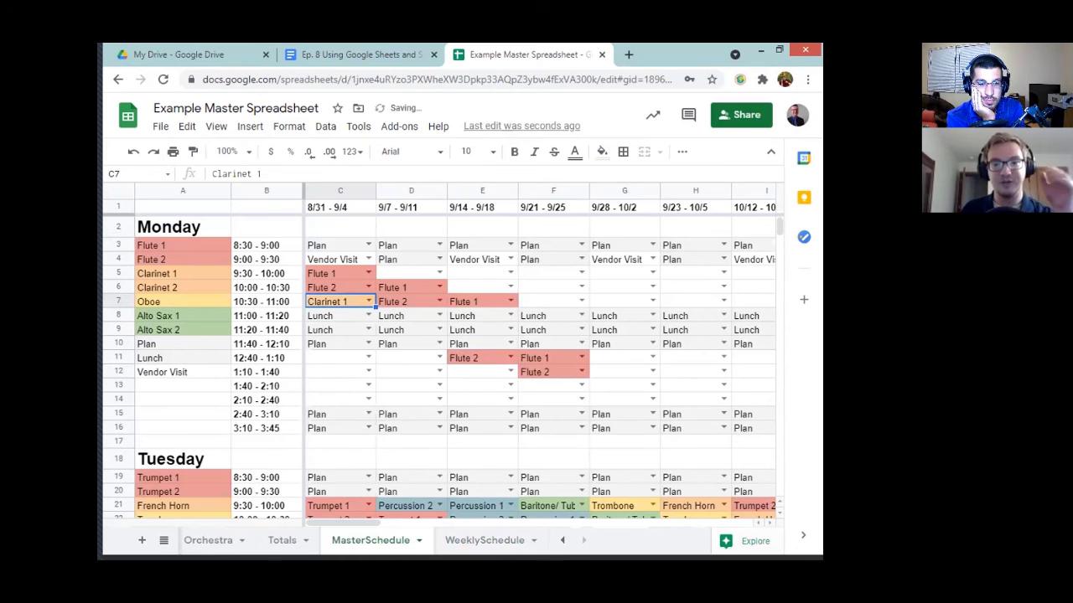
left_click(482, 540)
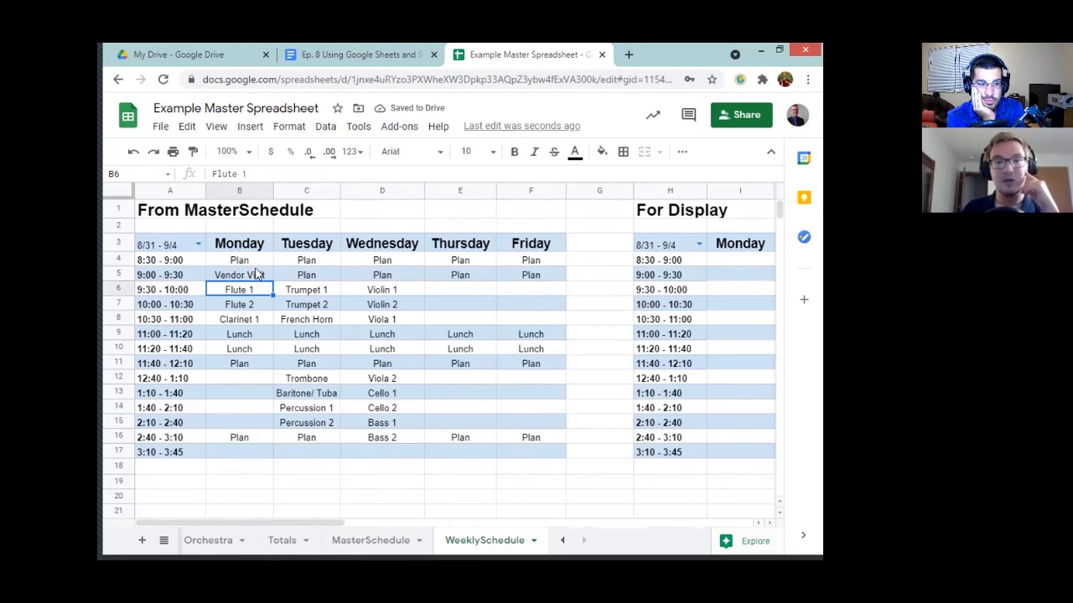
Inspect the weekday QUERY formulas in WeeklySchedule cells B4 to F4 and compare them with the MasterSchedule sheet.
left_click(370, 540)
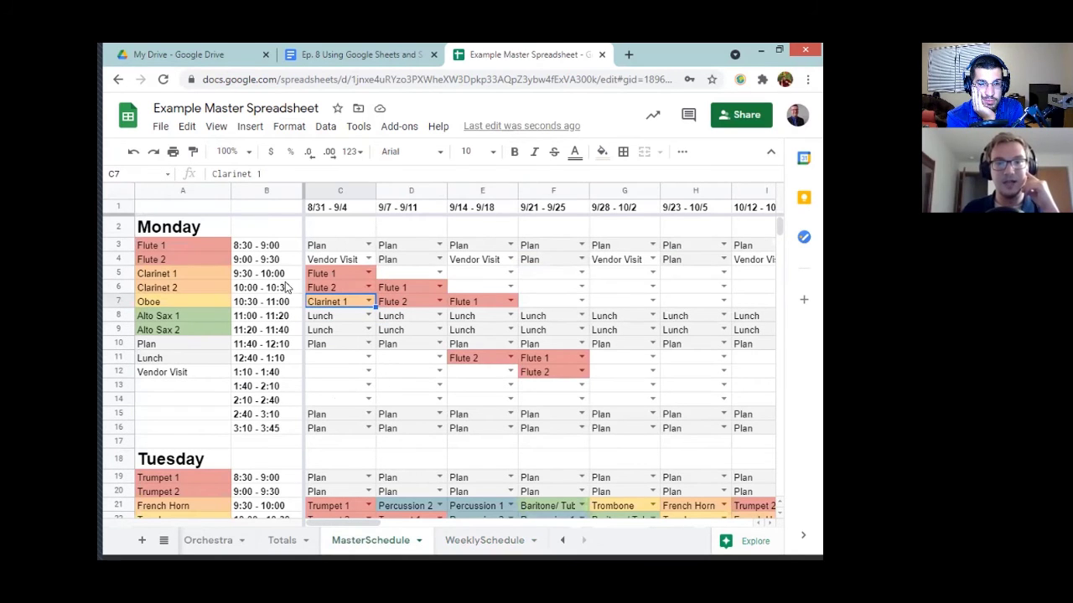
key("ctrl+shift+Page_Down")
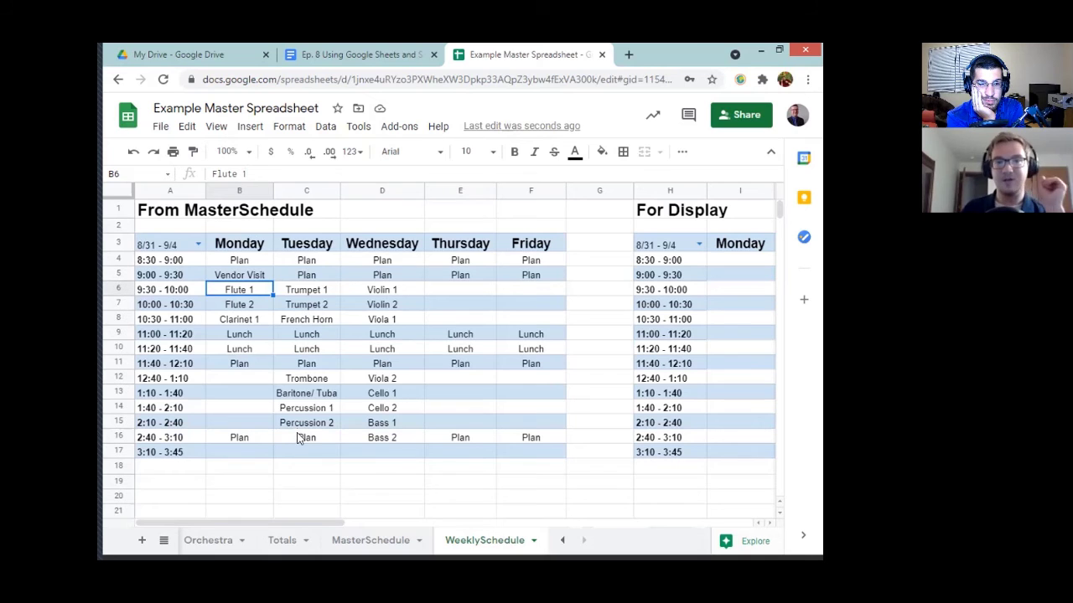
left_click(241, 262)
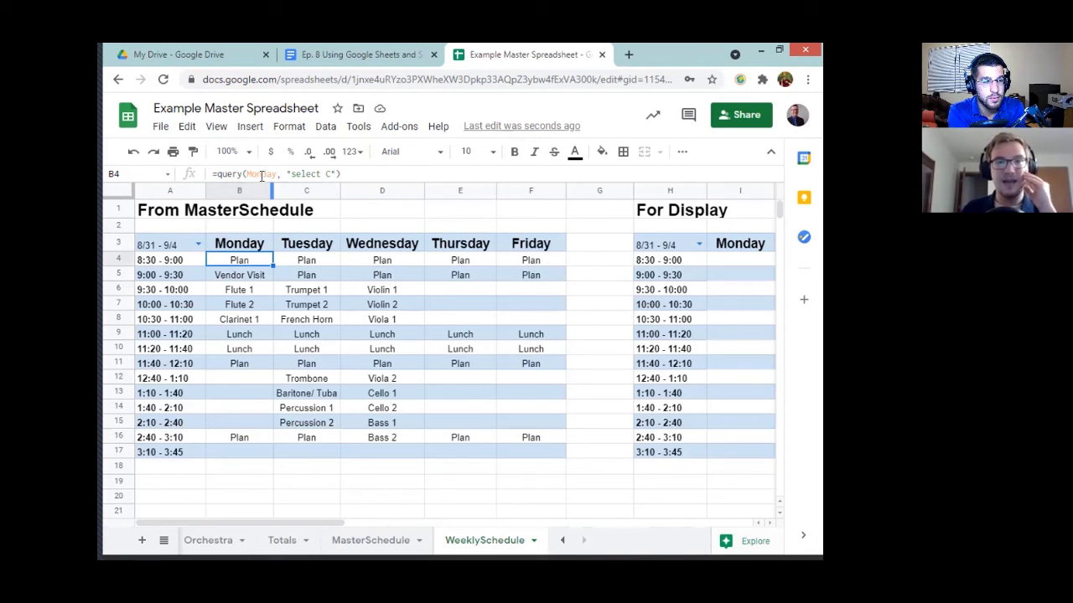
left_click(300, 263)
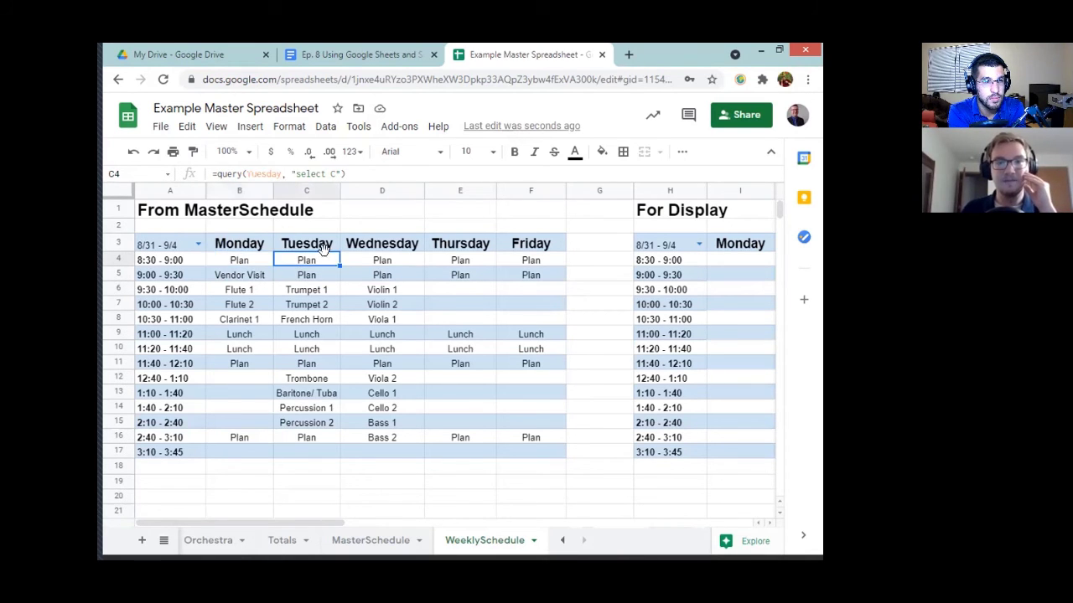
left_click(370, 250)
left_click(390, 263)
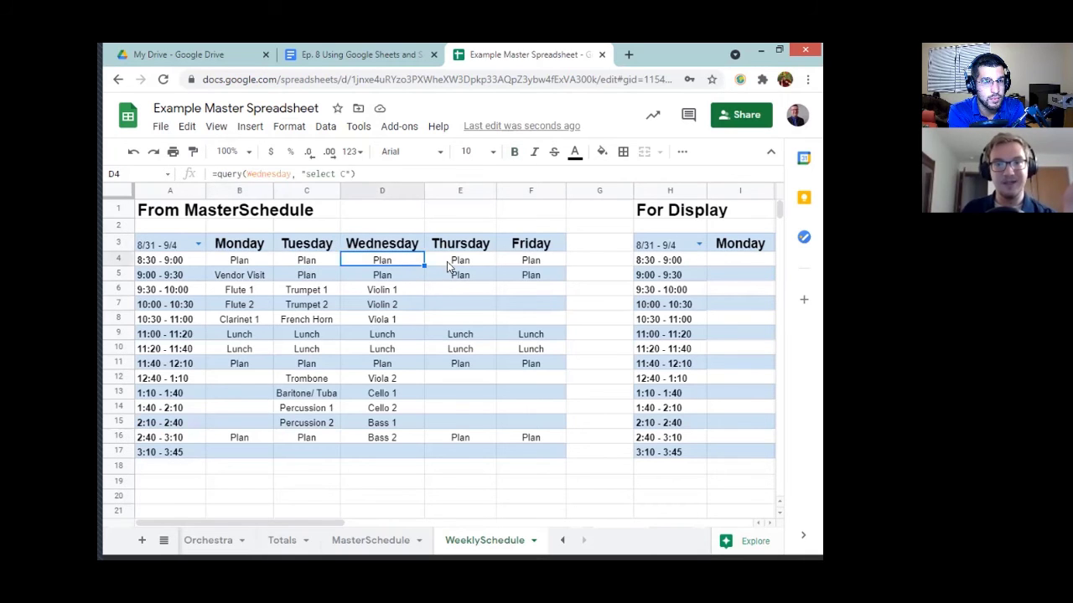
left_click(446, 262)
left_click(513, 263)
left_click(237, 263)
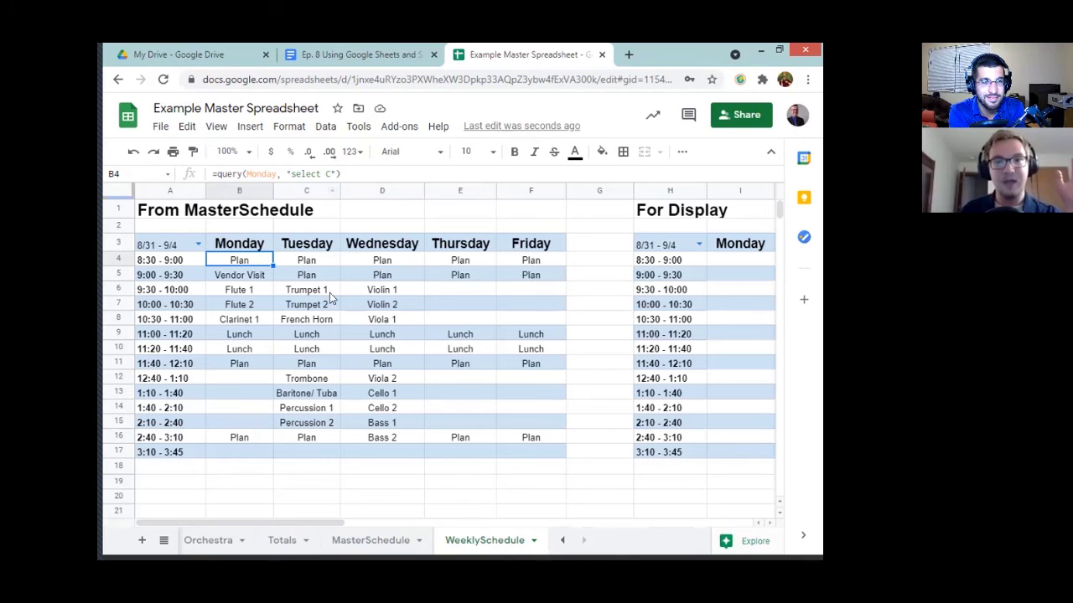
left_click(384, 539)
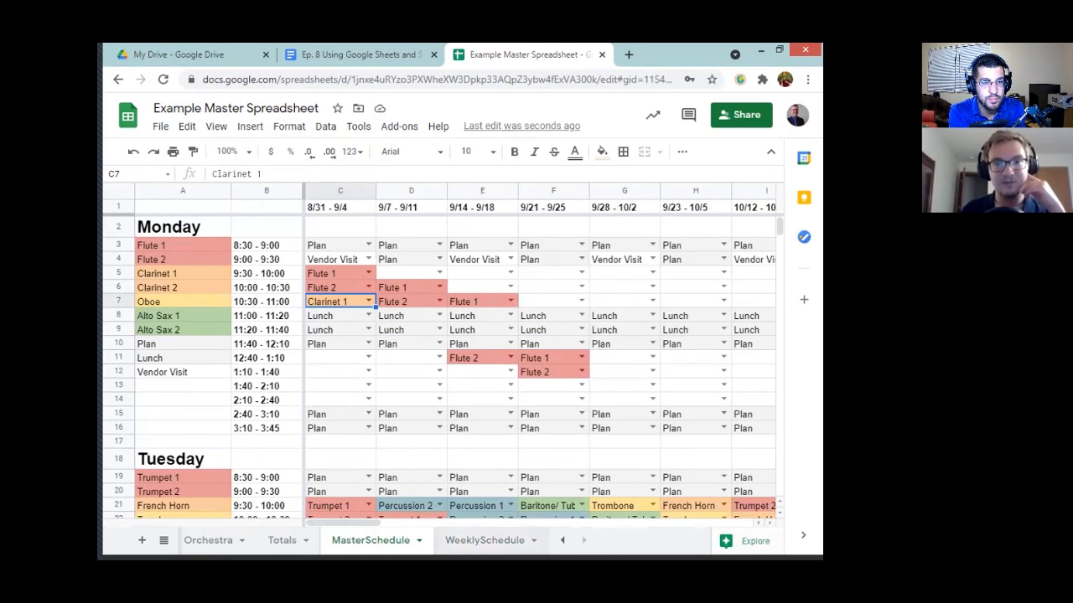
left_click(484, 540)
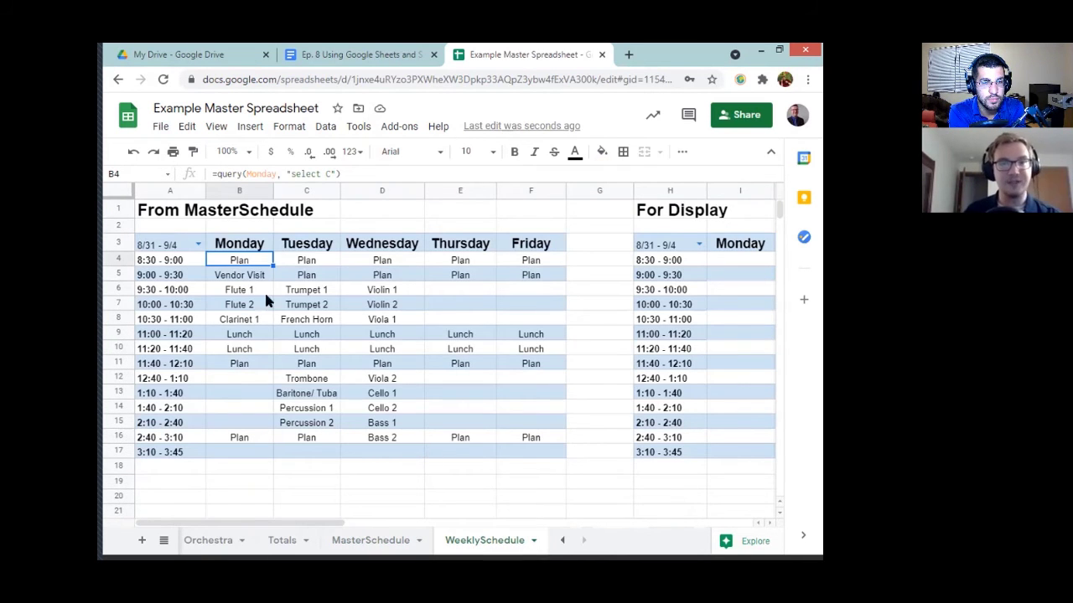
Set the week in WeeklySchedule cell A3 to 9/7 - 9/11 and check which MasterSchedule column holds that week.
left_click(199, 244)
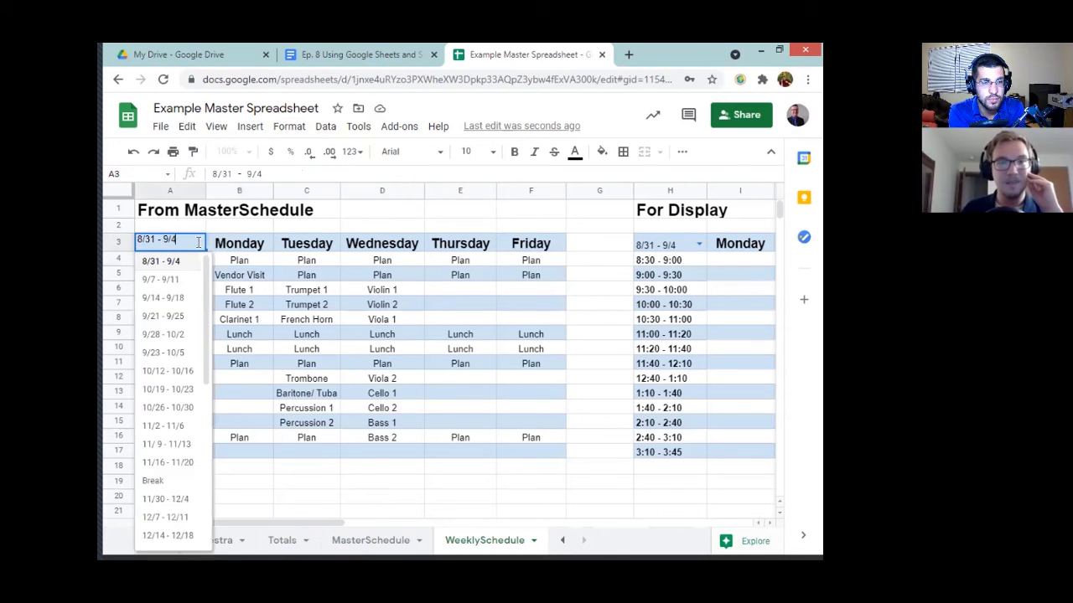
left_click(165, 281)
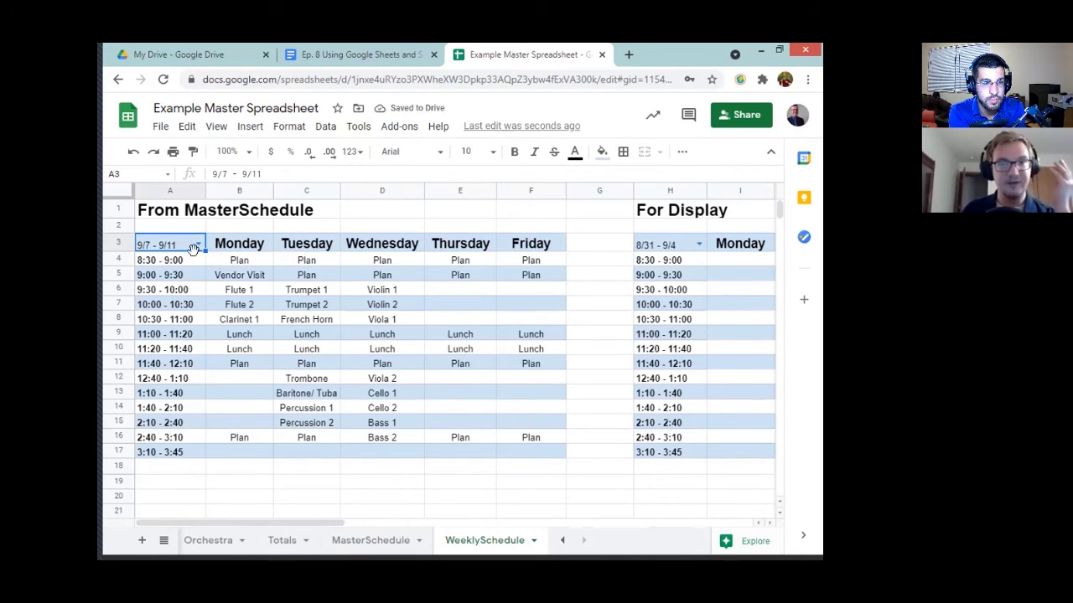
left_click(259, 263)
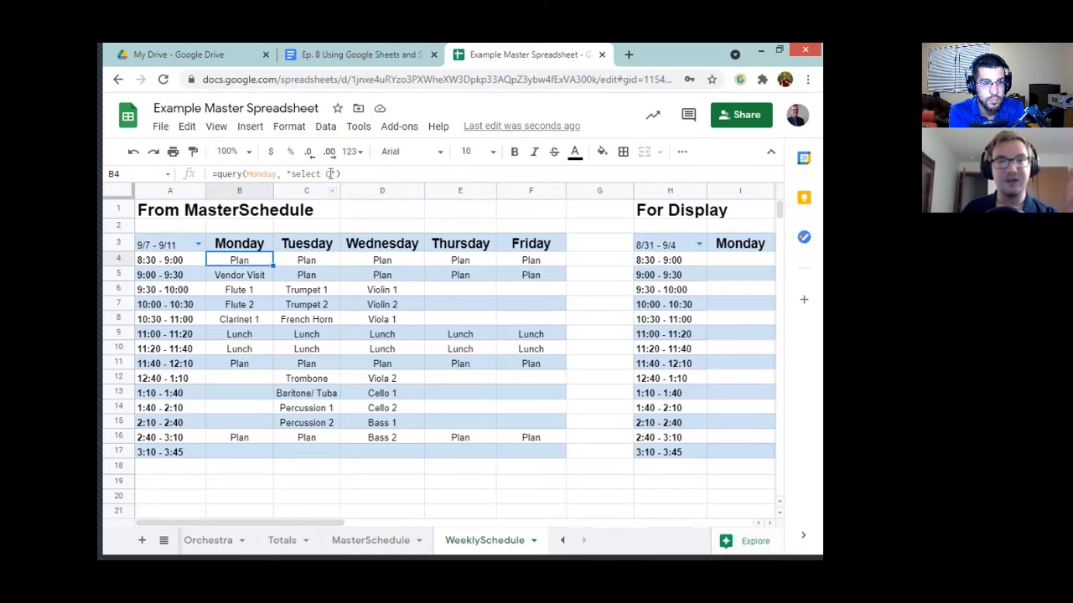
left_click(402, 541)
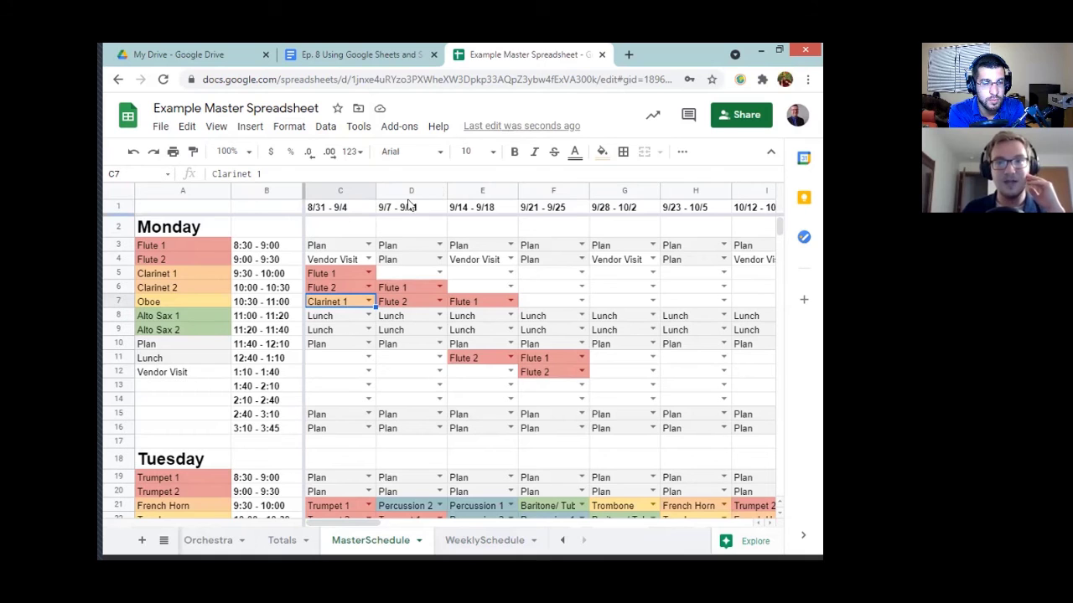
left_click(474, 531)
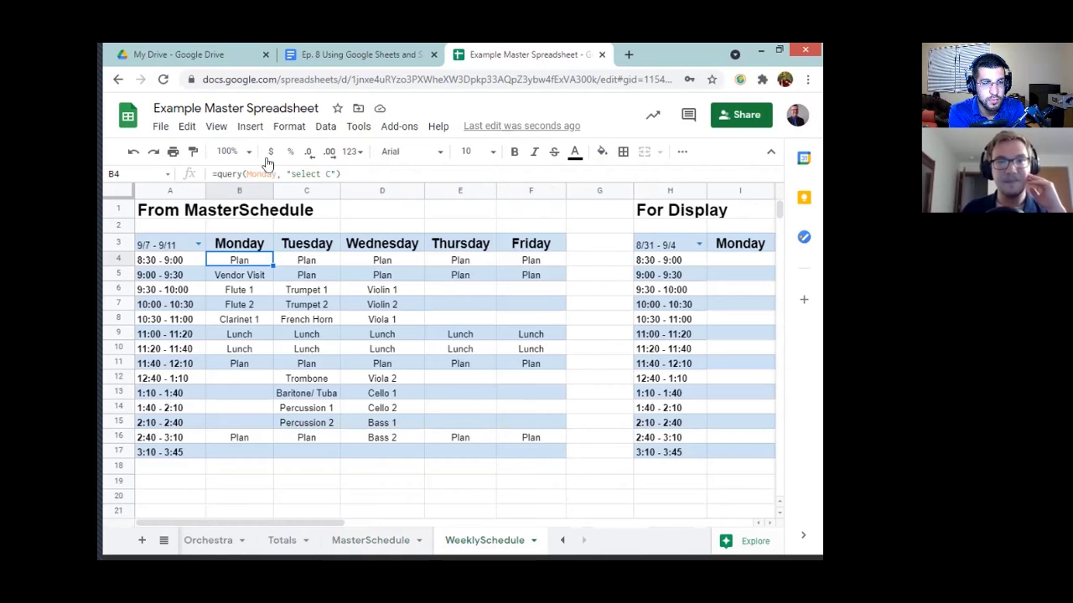
Try changing the Monday query in WeeklySchedule cell B4 to "select d" with a lowercase column letter.
left_click(331, 173)
key("BackSpace")
type("d")
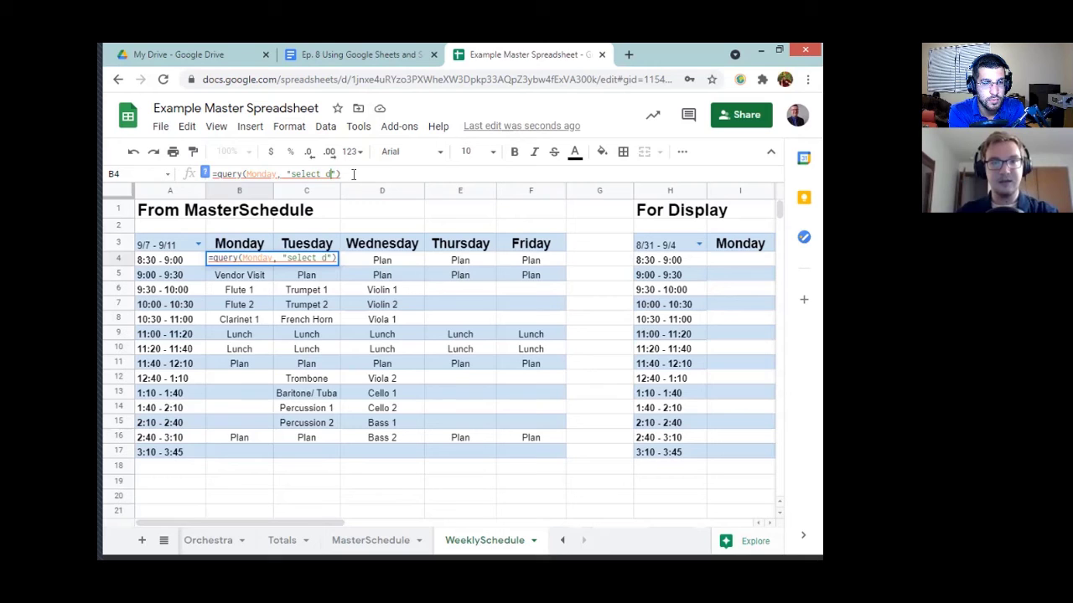
key("Return")
key("Up")
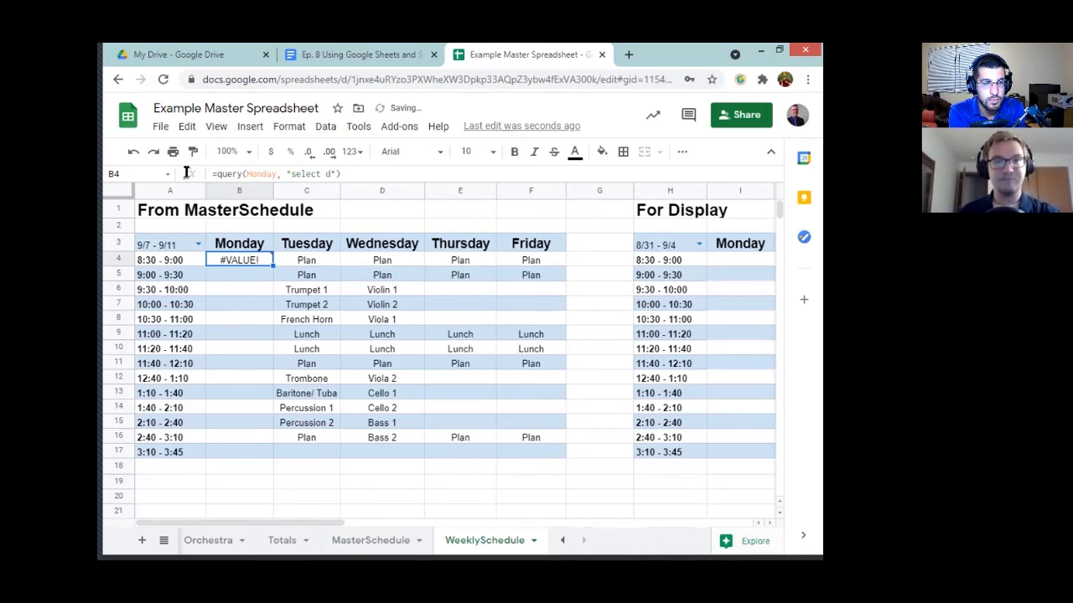
Correct the Monday query in cell B4 to "select D" with an uppercase column letter.
left_click(329, 174)
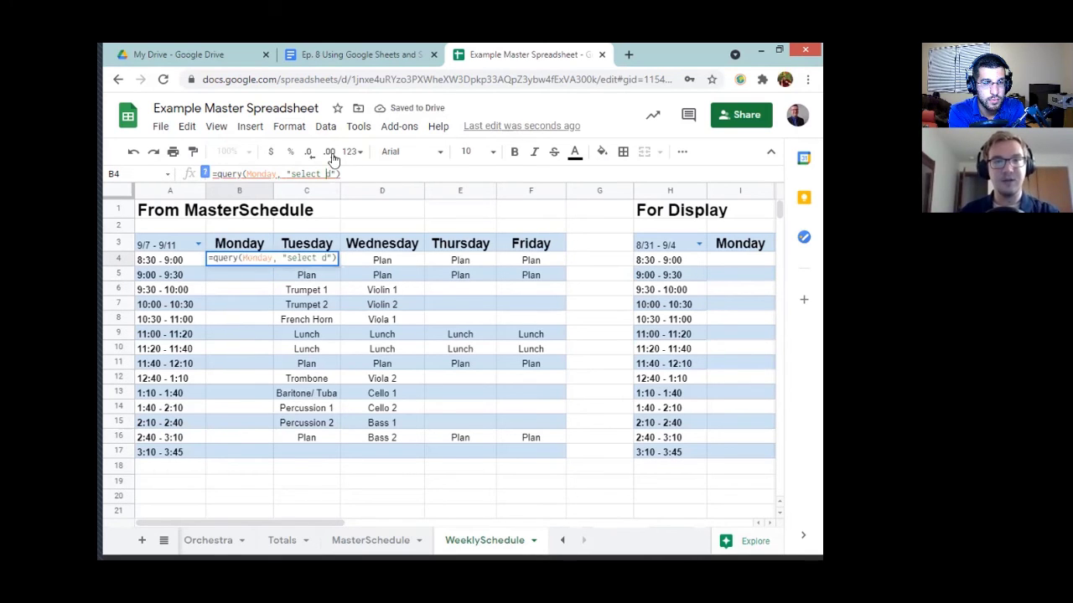
key("BackSpace")
type("D")
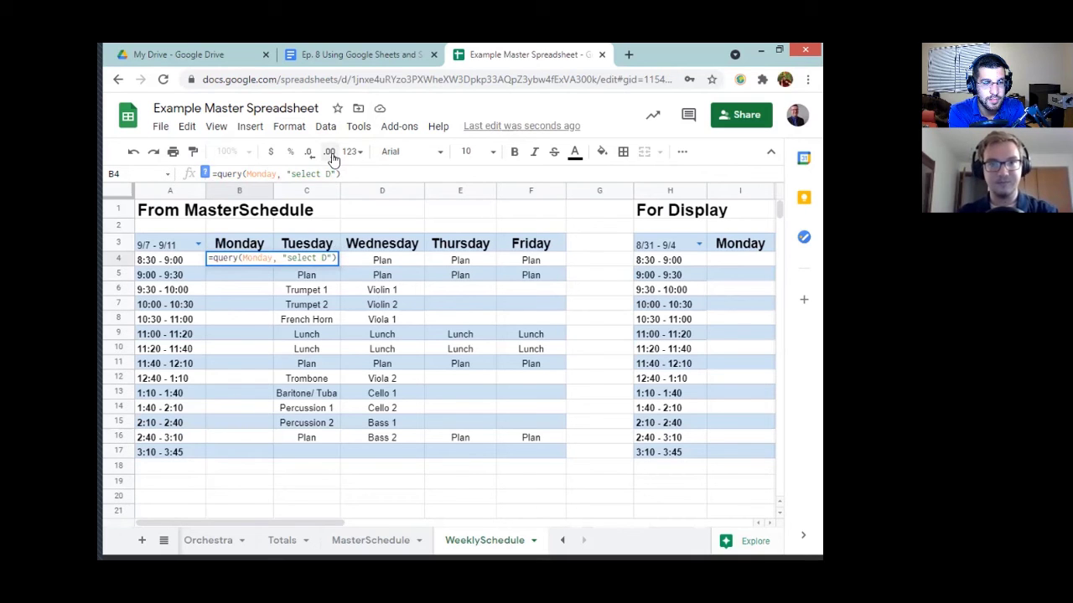
key("Return")
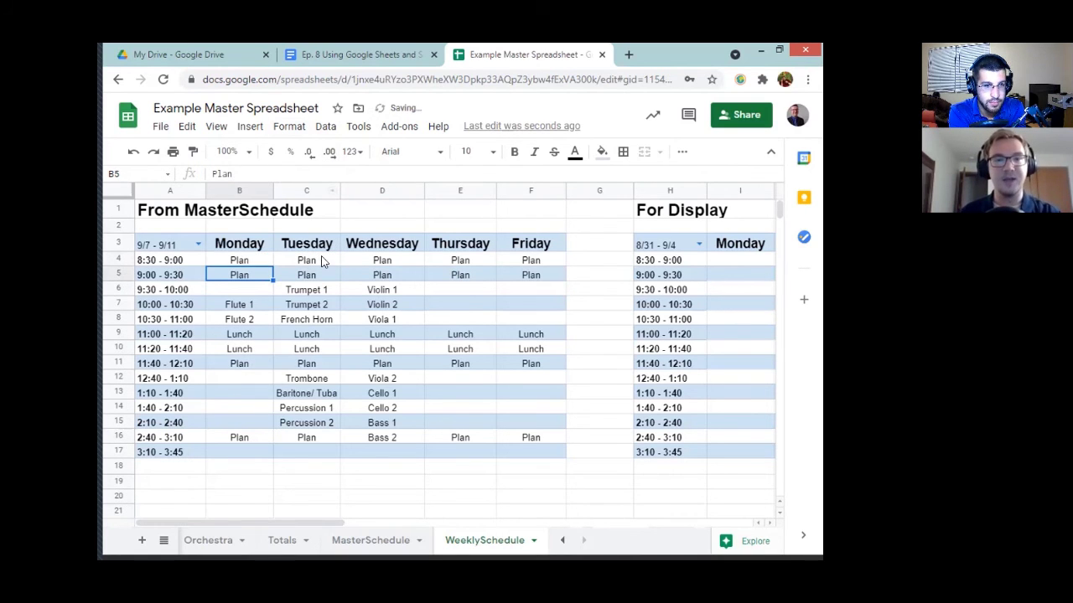
Change the Tuesday query in WeeklySchedule cell C4 to "select D".
left_click(323, 262)
left_click(334, 170)
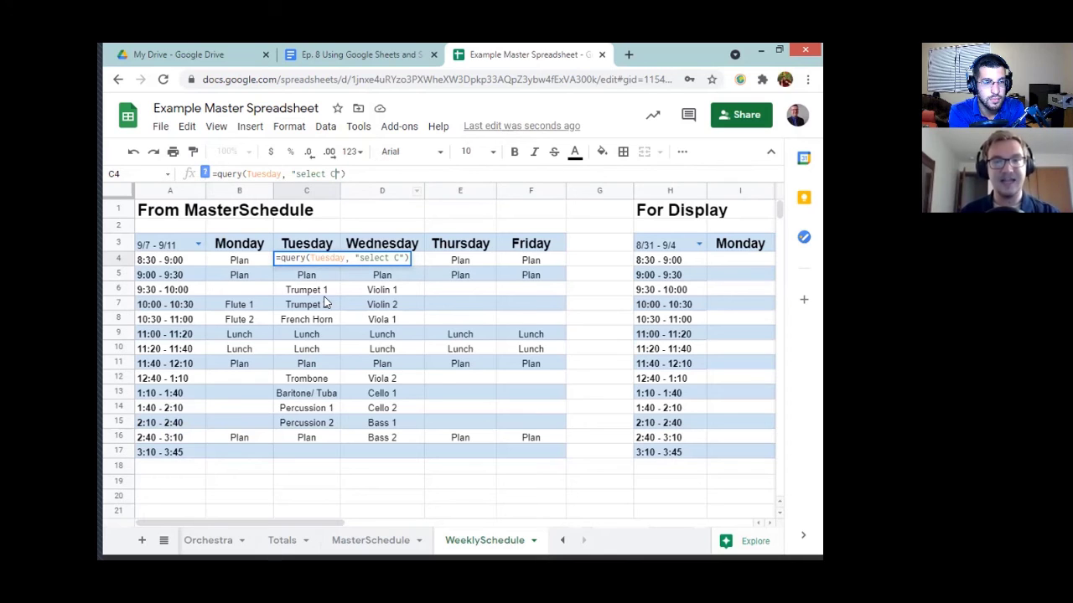
key("BackSpace")
type("C")
key("Return")
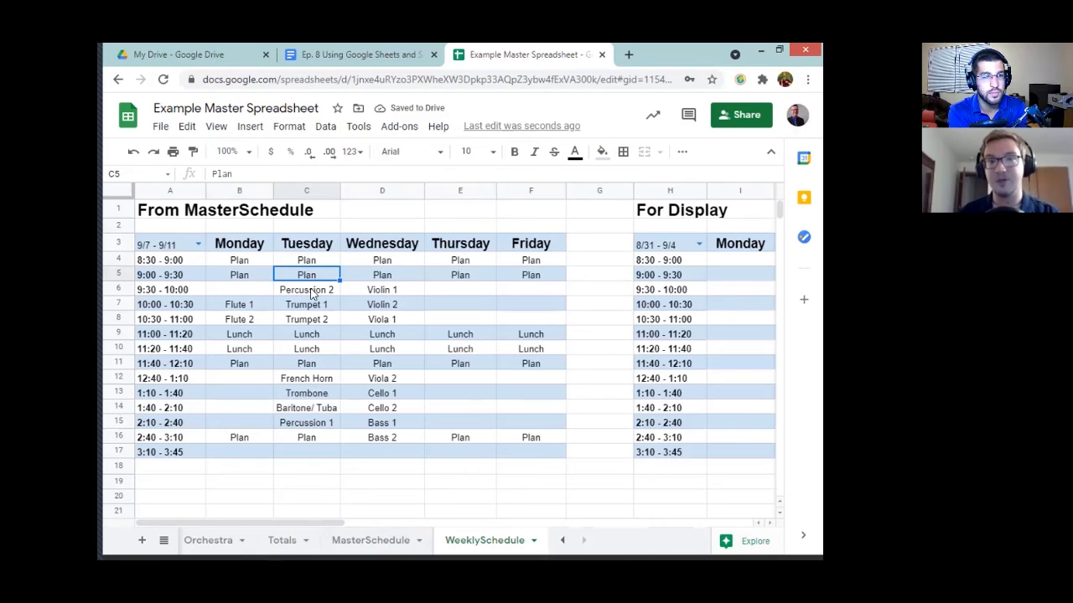
Change the Wednesday query in WeeklySchedule cell D4 to "select D".
left_click(381, 259)
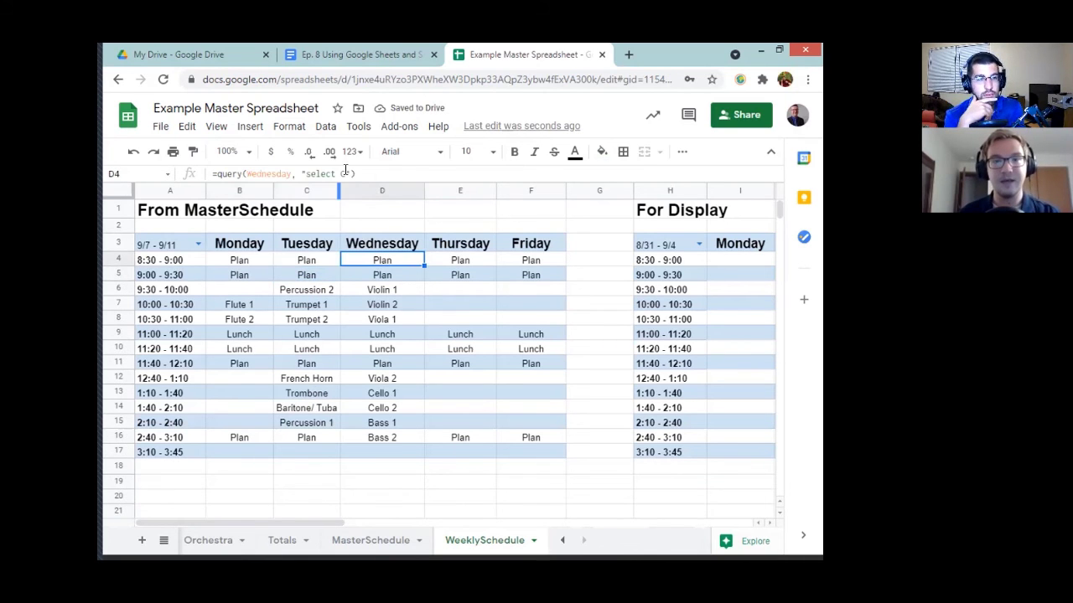
left_click(345, 173)
key("BackSpace")
type("D")
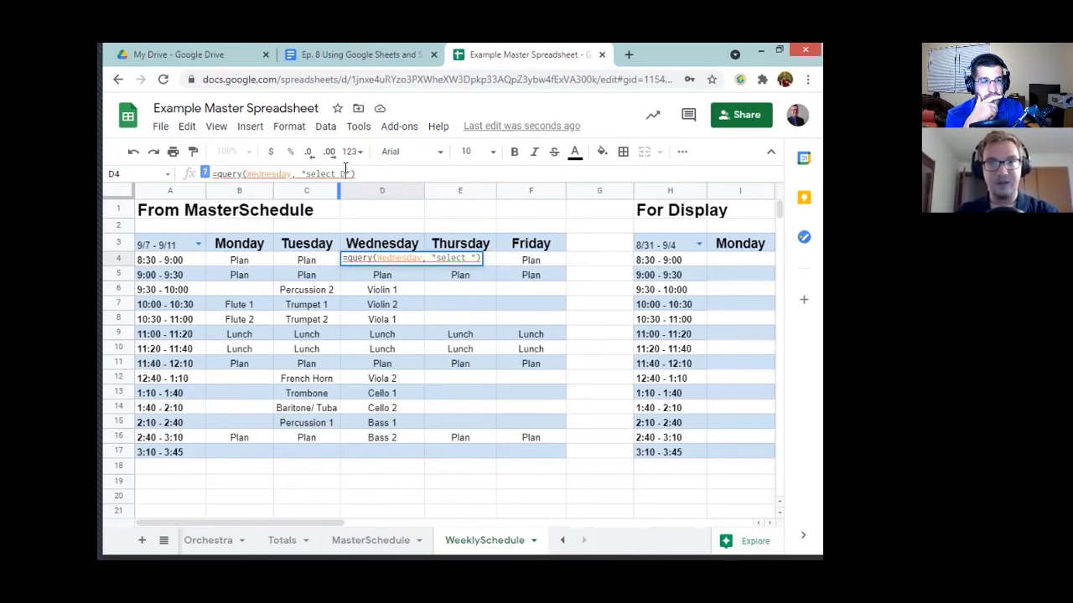
key("Return")
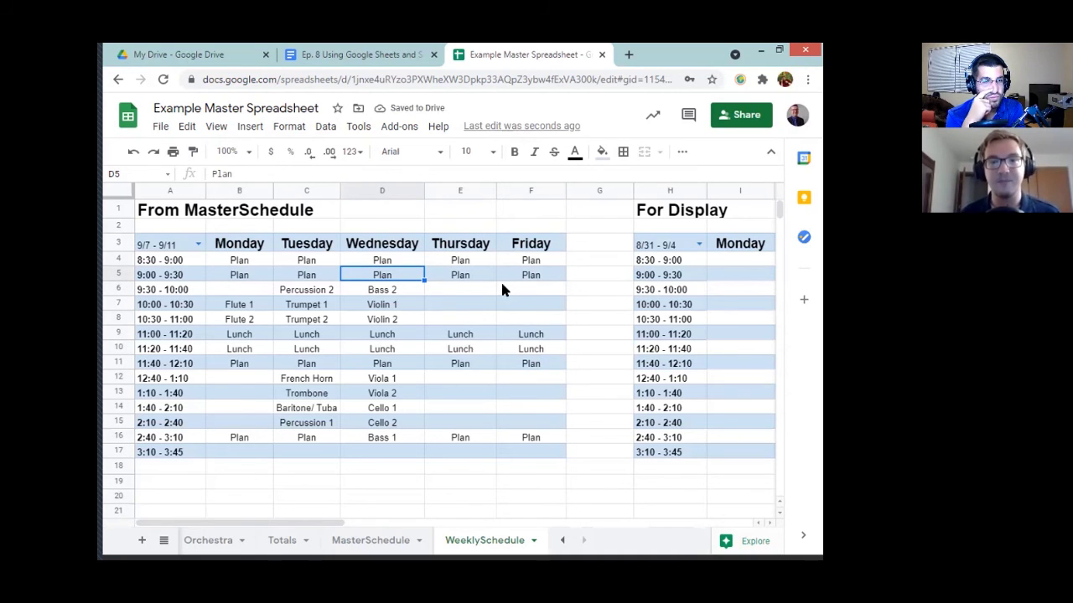
Change the Tuesday query in WeeklySchedule cell C4 to "select E".
left_click(329, 262)
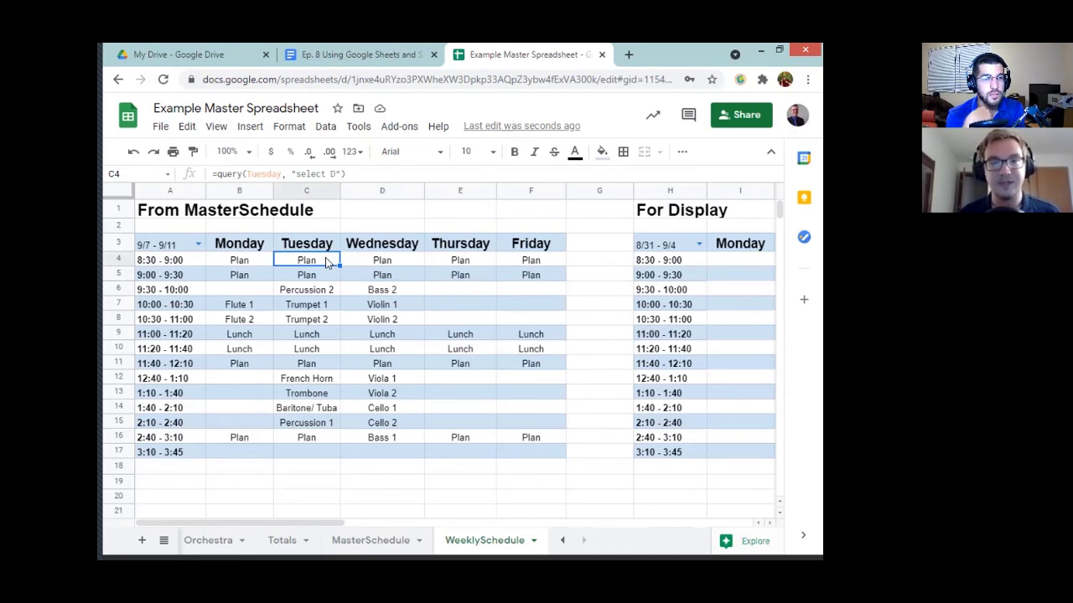
left_click(336, 173)
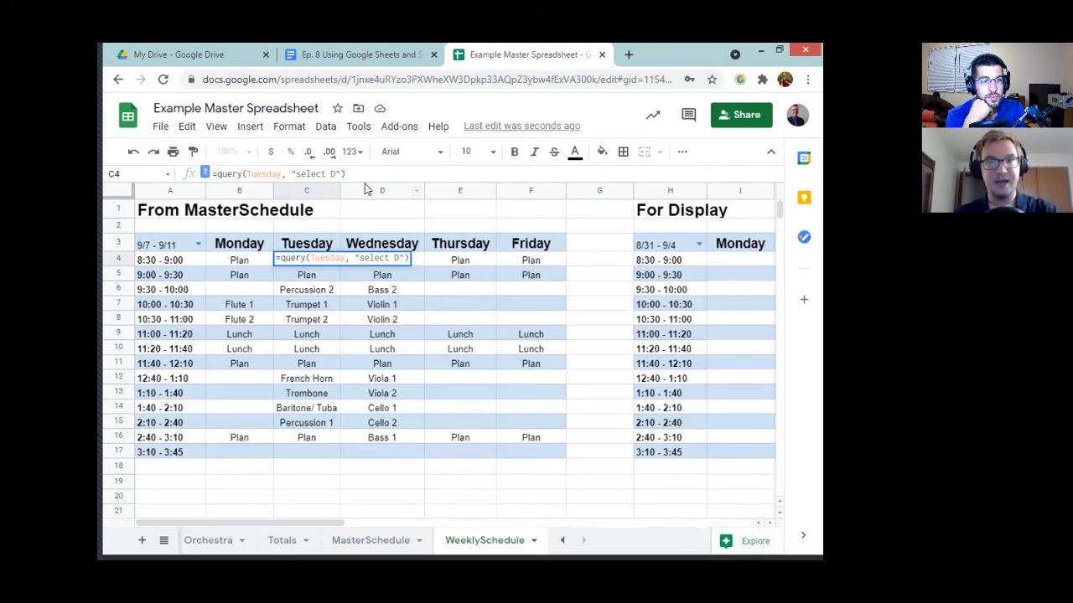
key("Return")
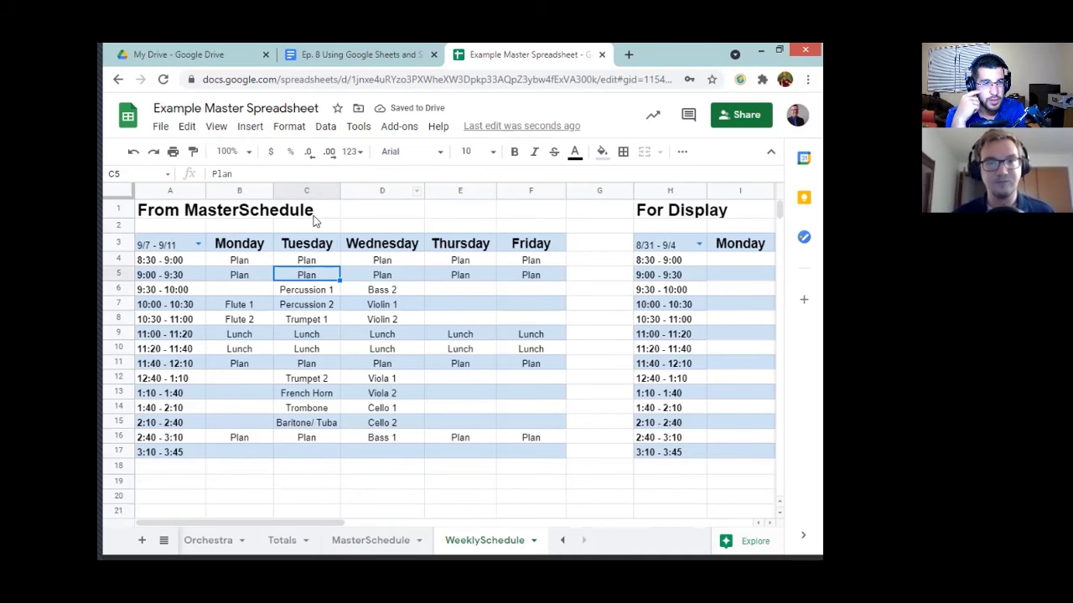
Examine the Tuesday QUERY formula in cell C4 and read its function help without changing the formula.
left_click(297, 261)
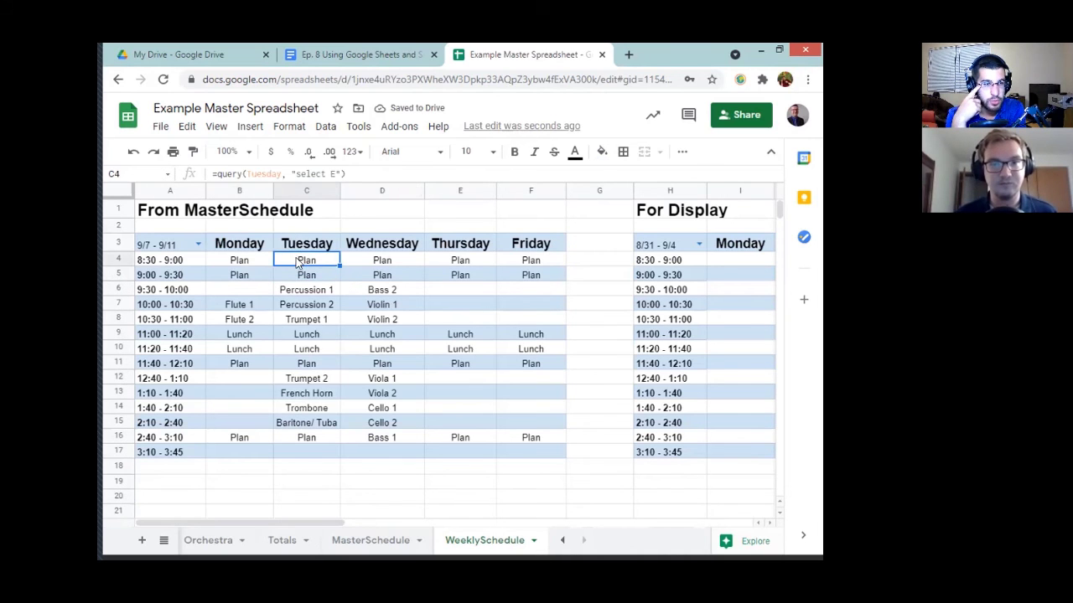
left_click(220, 174)
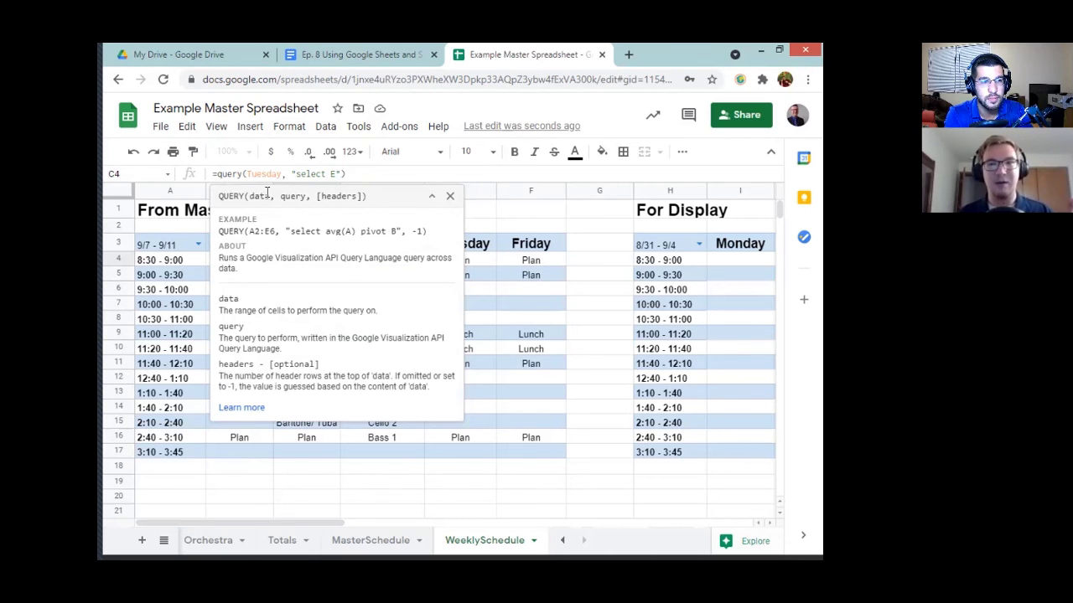
left_click(449, 198)
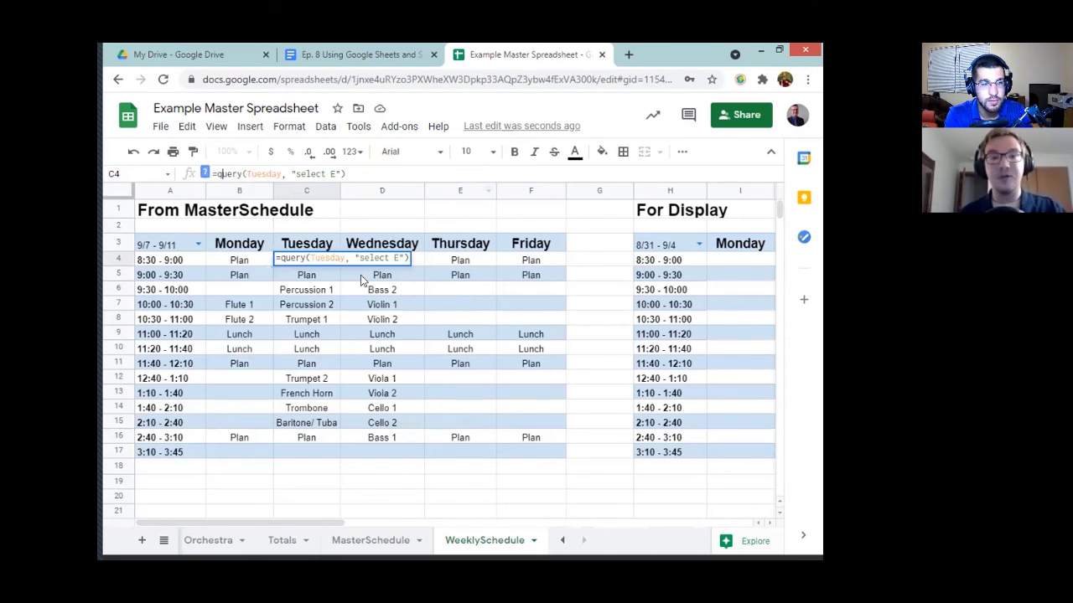
left_click(326, 305)
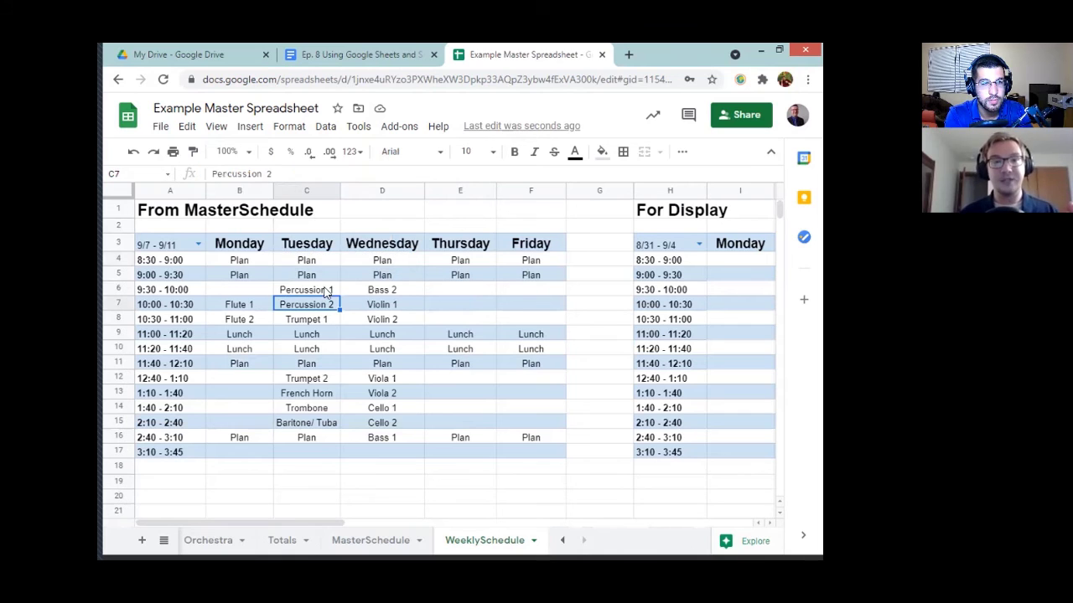
Compare the Monday query in WeeklySchedule cell B4 with the Monday range and week columns in MasterSchedule.
left_click(236, 259)
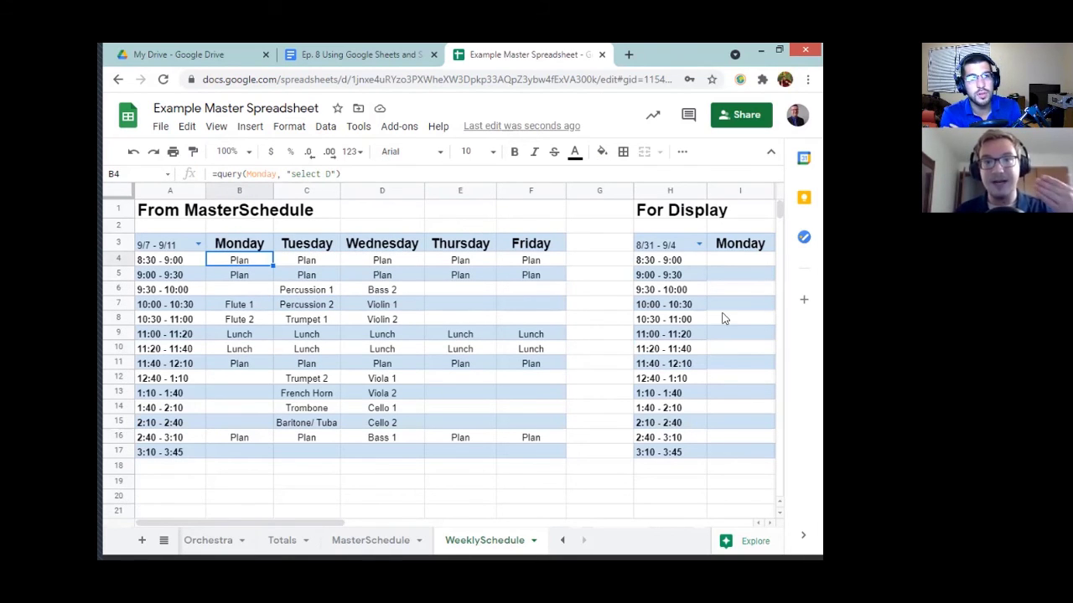
left_click(264, 175)
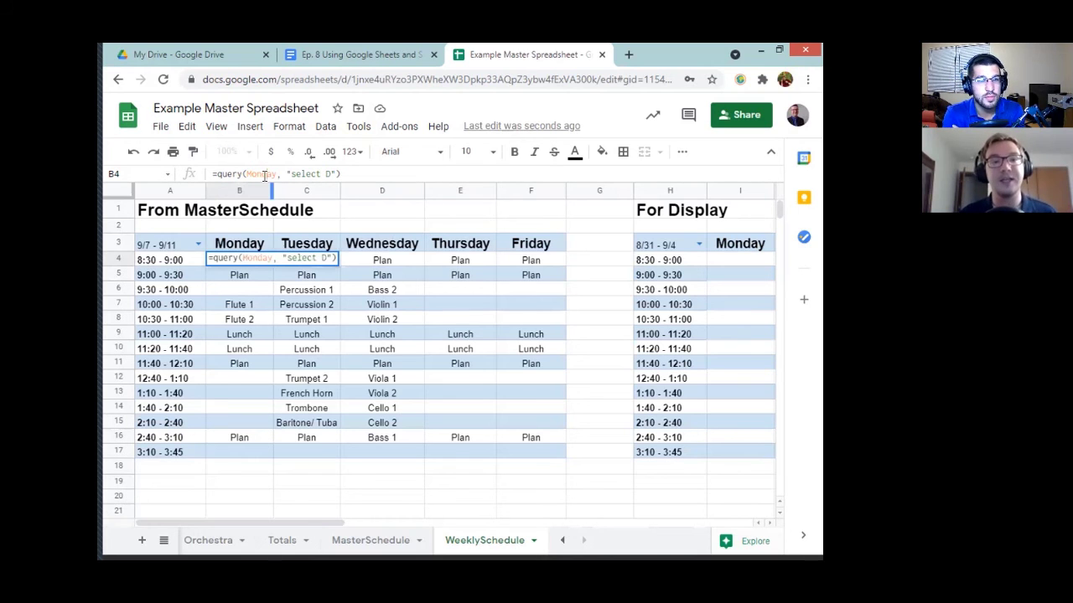
left_click(375, 542)
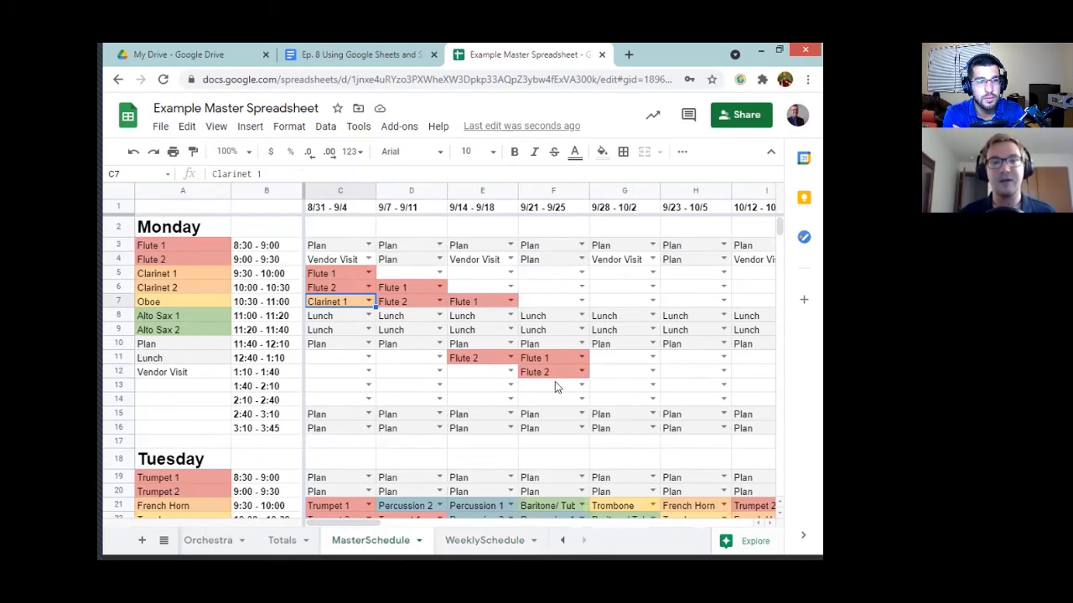
left_click(501, 541)
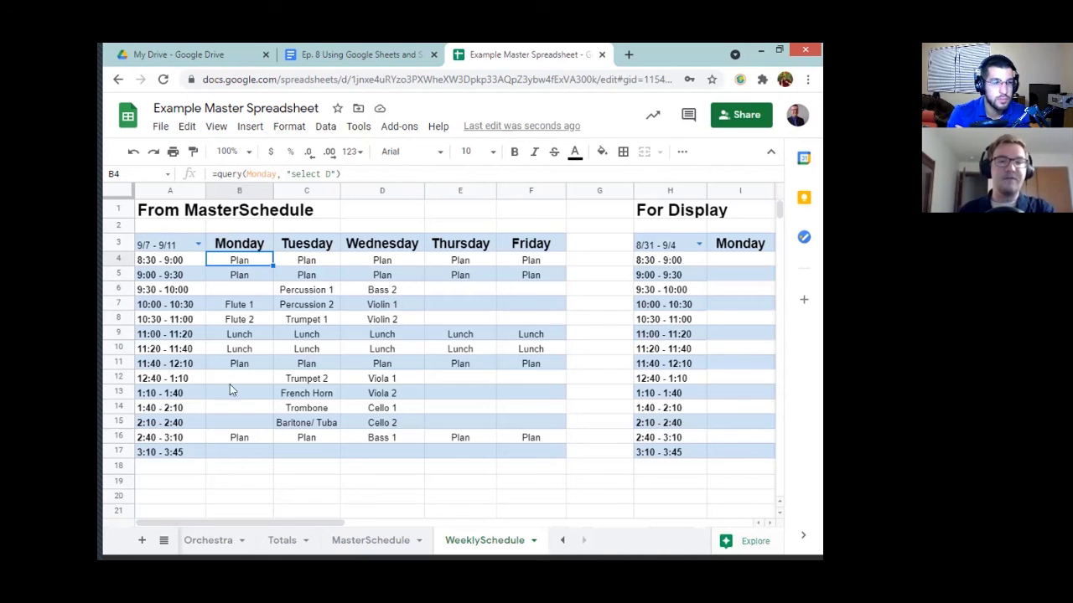
left_click(381, 534)
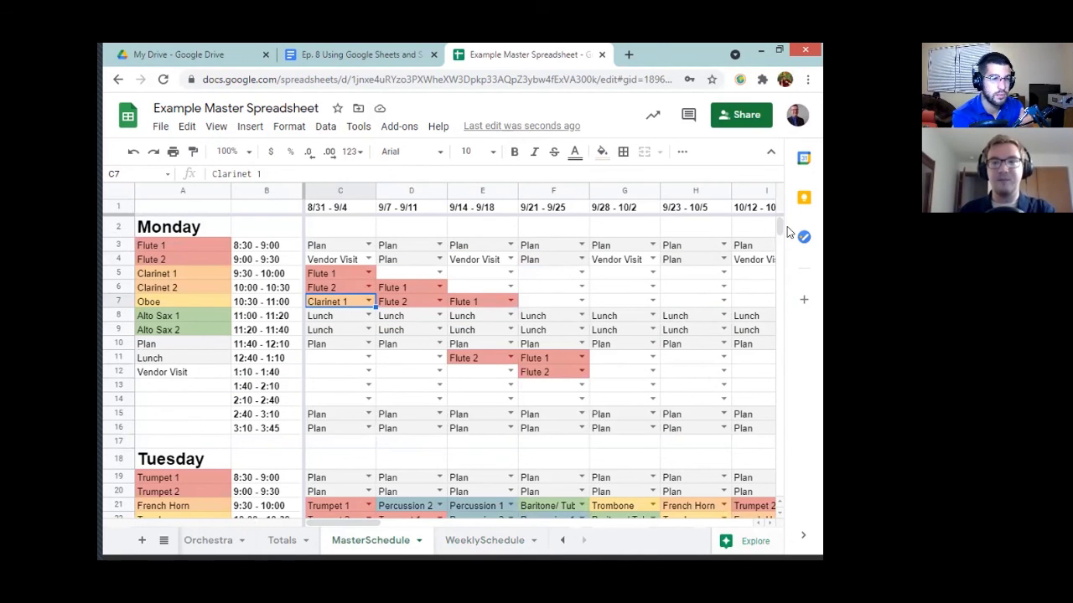
Try to overwrite the Monday 10:00 - 10:30 entry in WeeklySchedule cell B7 with "dfg", undo it, and inspect the query in B4.
mouse_move(781, 229)
left_mouse_down()
mouse_move(778, 275)
mouse_move(791, 233)
left_mouse_up()
scroll(482, 514, "down", 1)
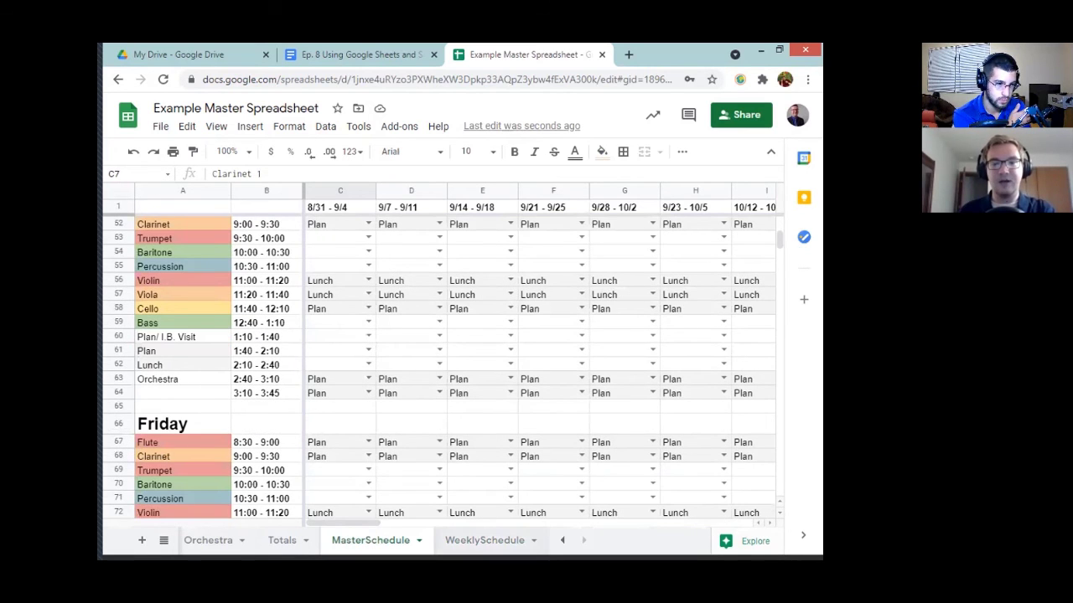
left_click(486, 541)
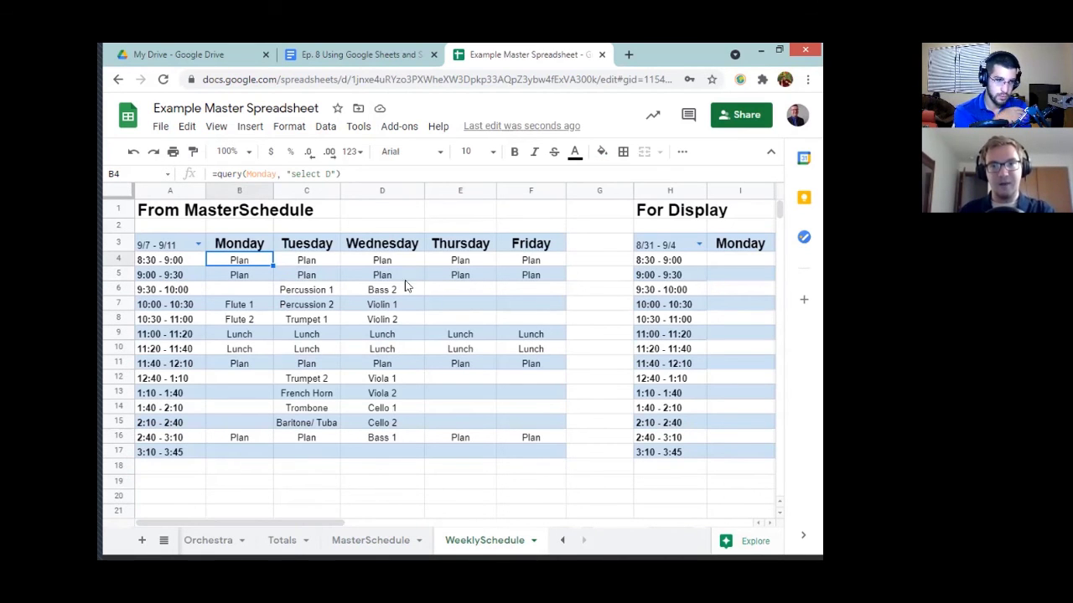
left_click(256, 310)
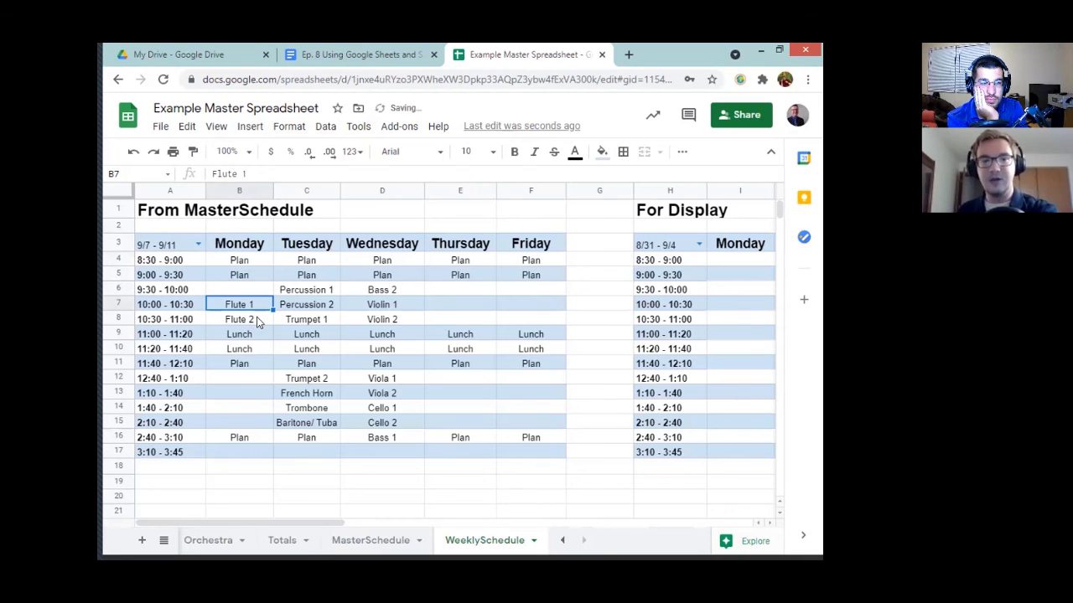
type("dfg")
key("Return")
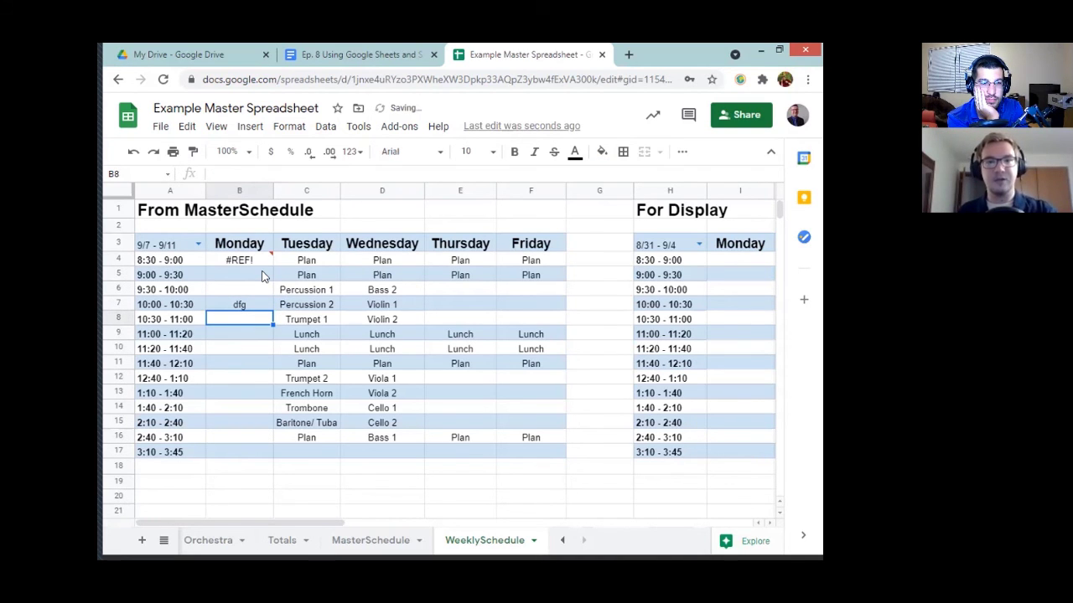
key("ctrl+z")
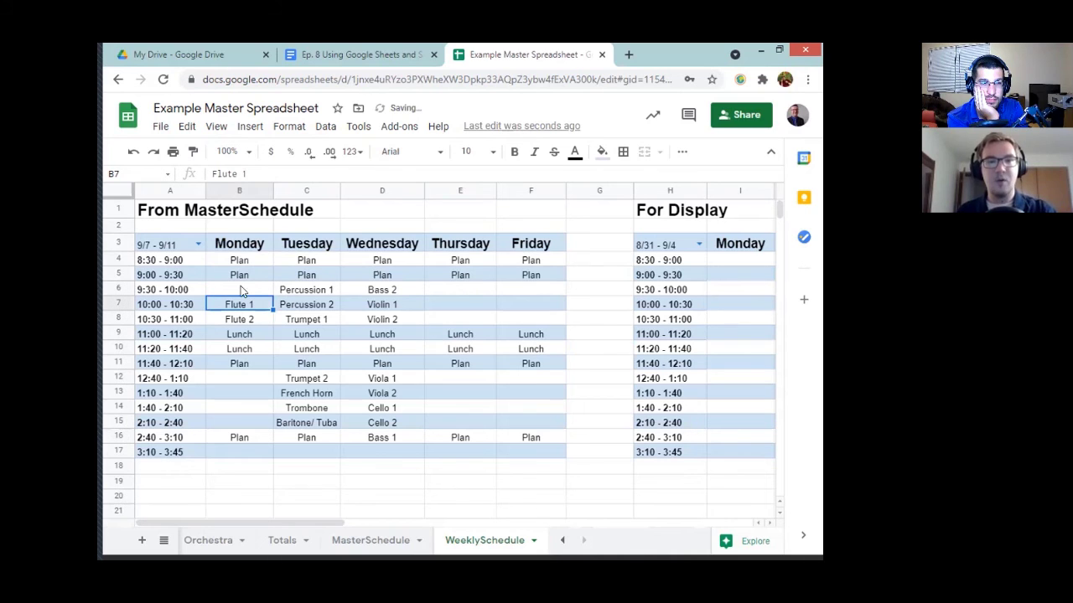
left_click(237, 262)
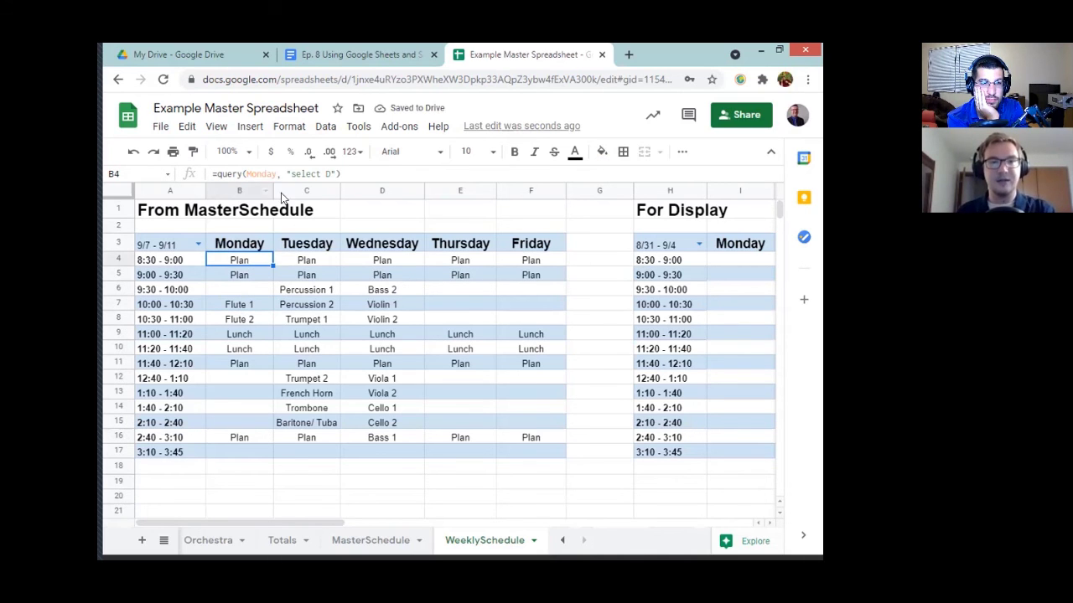
Copy the From MasterSchedule entries in B5:F17 into the For Display schedule starting at cell I5.
left_click(243, 275)
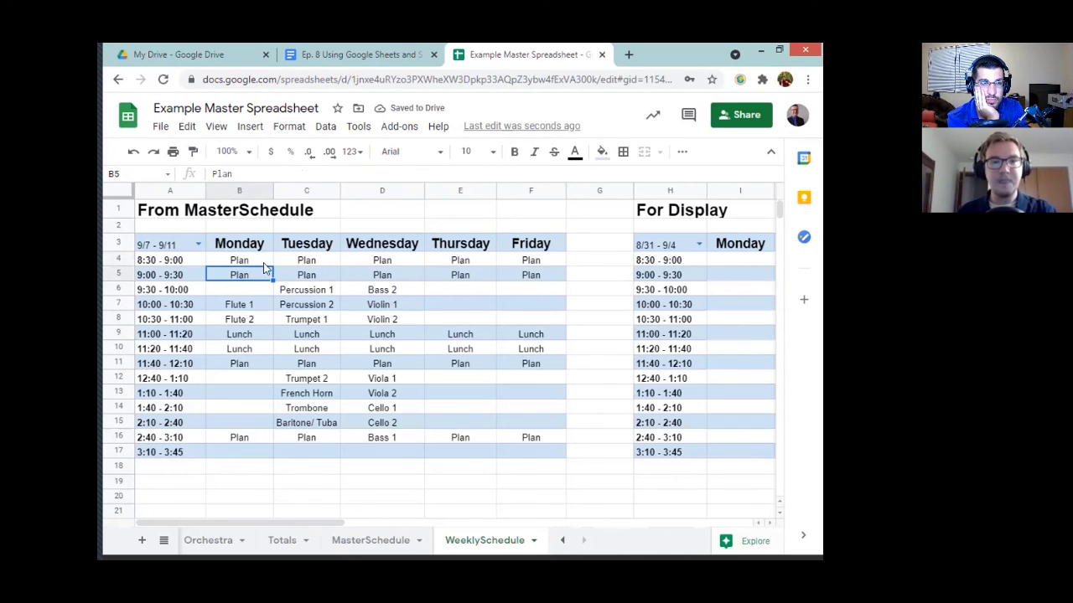
left_click(530, 453, "shift")
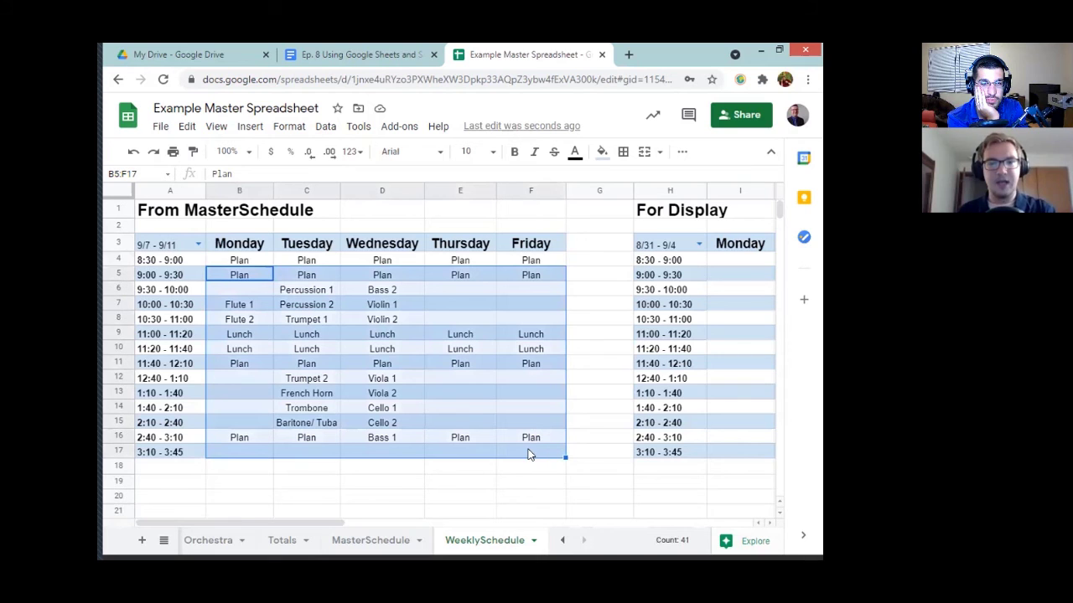
key("ctrl+c")
left_click(724, 279)
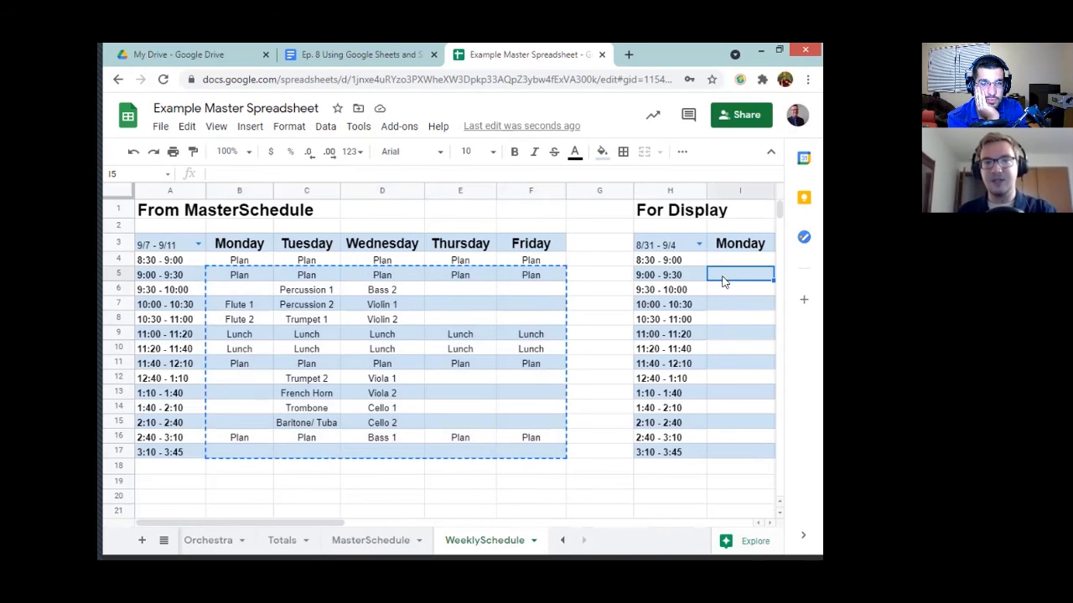
key("ctrl+v")
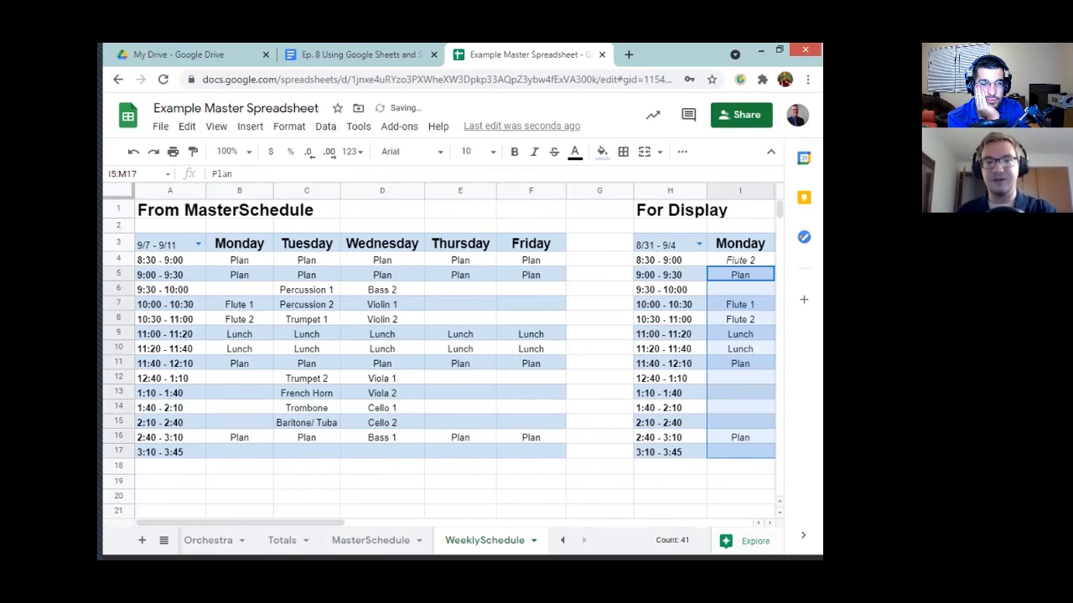
Delete the Monday 11:00 - 11:20 Lunch entry in For Display cell I9 and undo the deletion.
left_click_drag(330, 524, 368, 523)
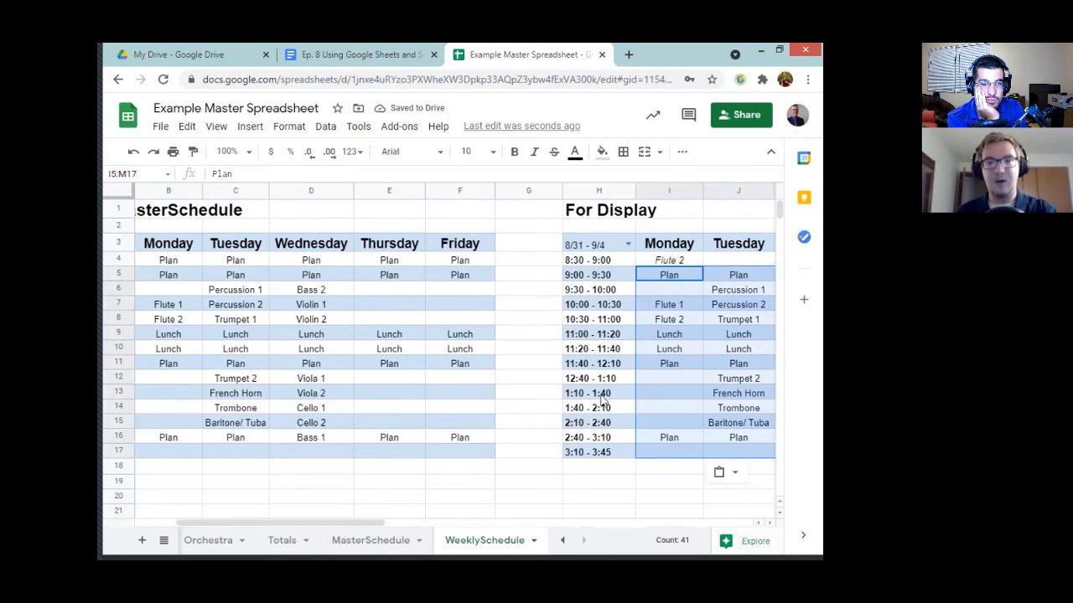
left_click(674, 335)
key("Delete")
left_click(668, 394)
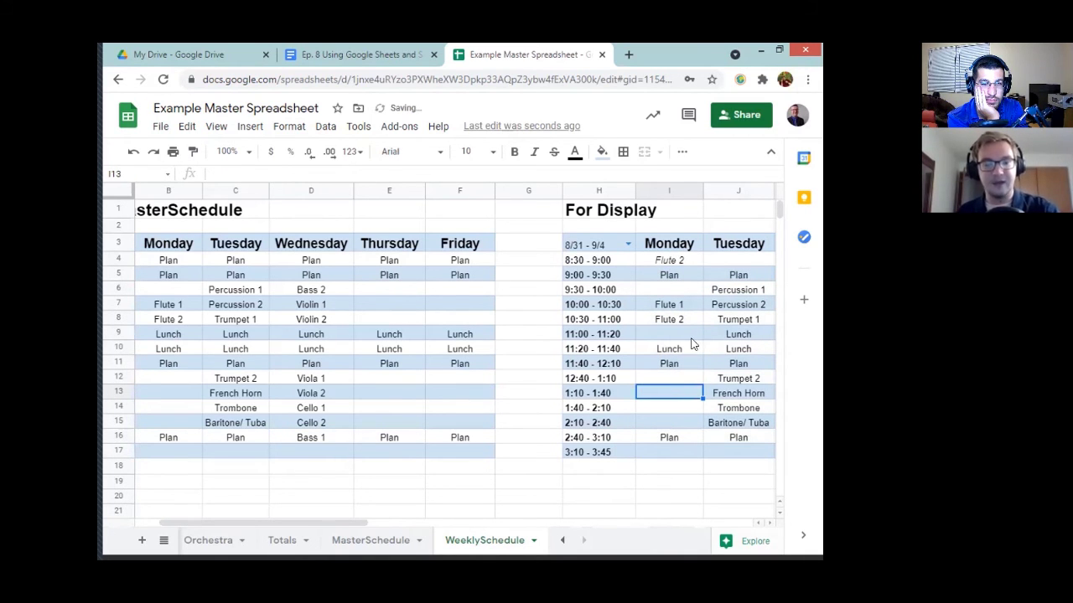
key("ctrl+z")
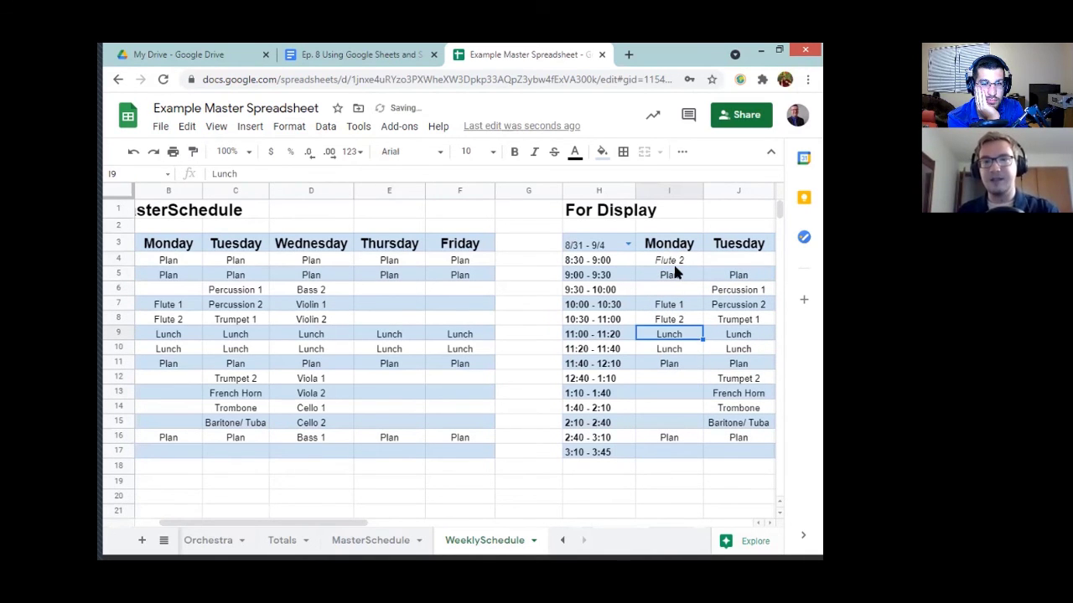
Replace the QUERY formula in For Display cell I4 with the plain text "Plan".
left_click(678, 263)
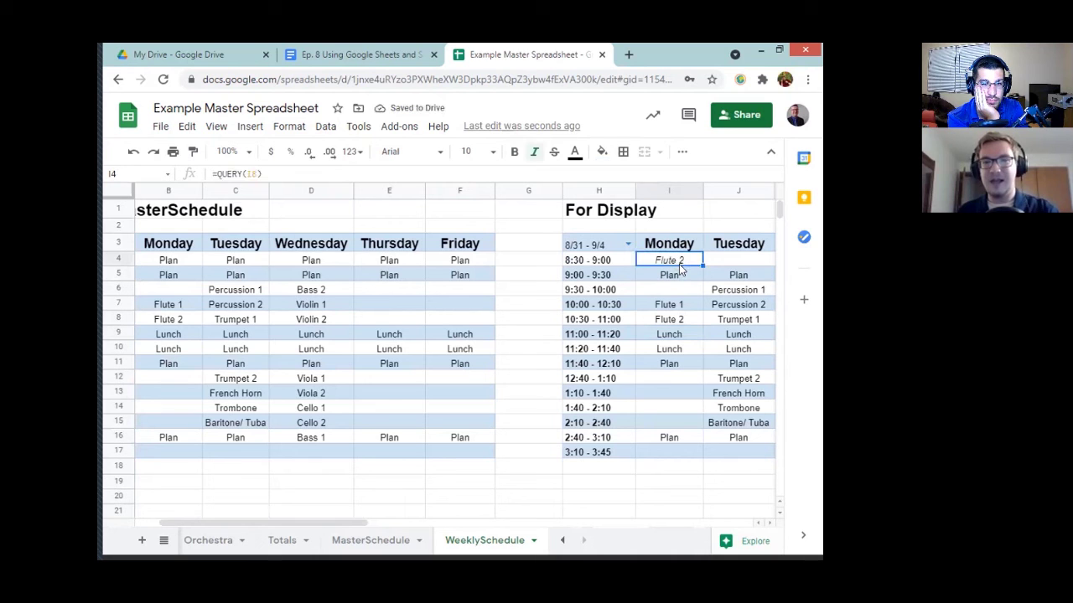
key("Delete")
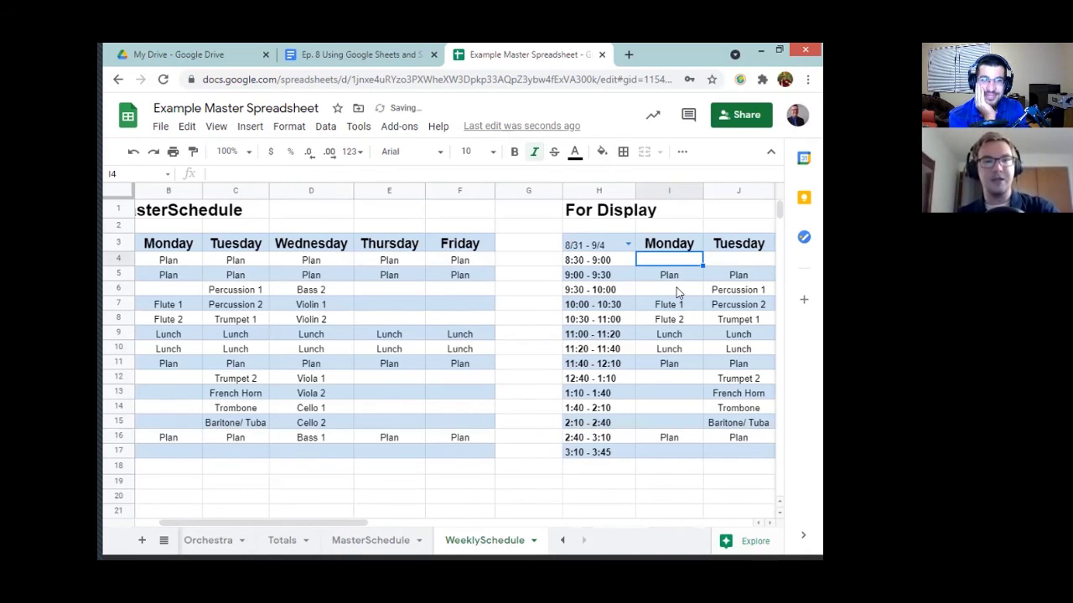
type("Plan")
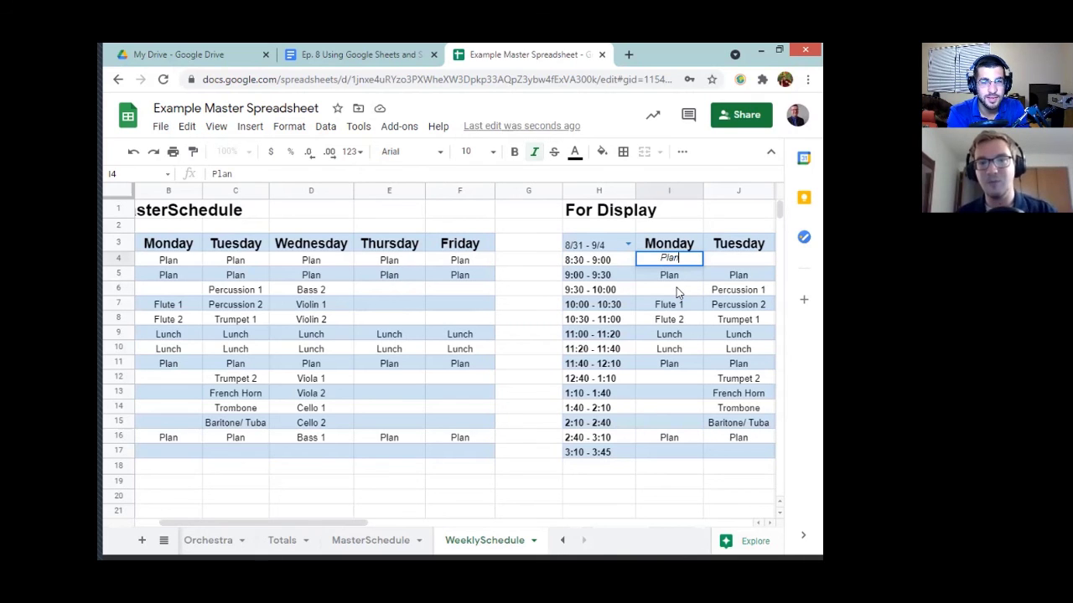
left_click(419, 452)
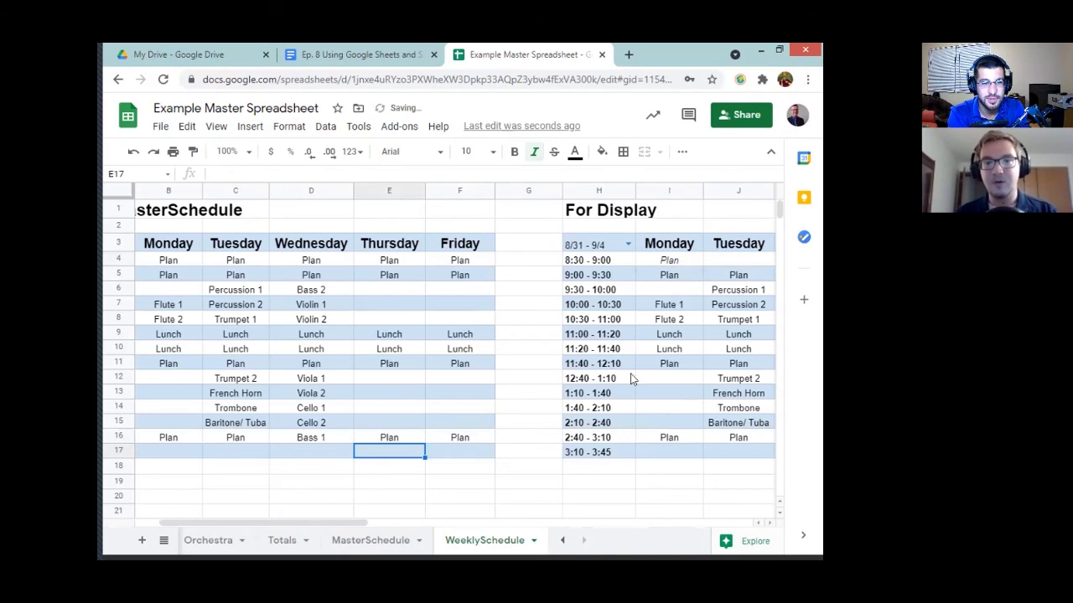
Clear the Monday 8:30 - 9:00 entry in For Display cell I4.
left_click_drag(354, 524, 448, 525)
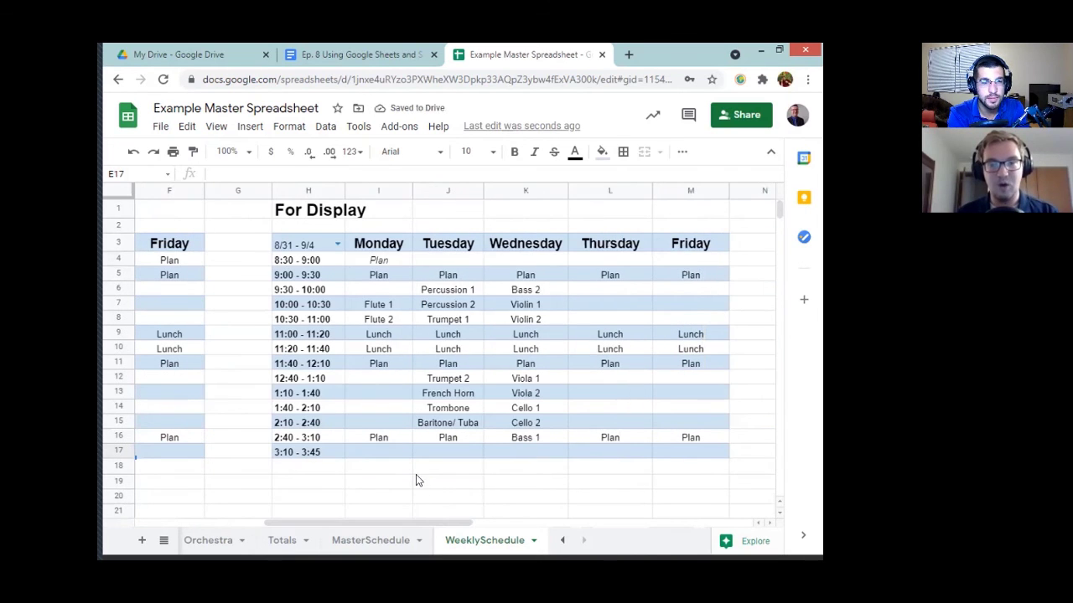
left_click(394, 261)
key("Delete")
Move Flute 1 in the For Display Monday column from the 10:00 - 10:30 slot (I7) to the 1:10 - 1:40 slot (I13).
left_click(394, 310)
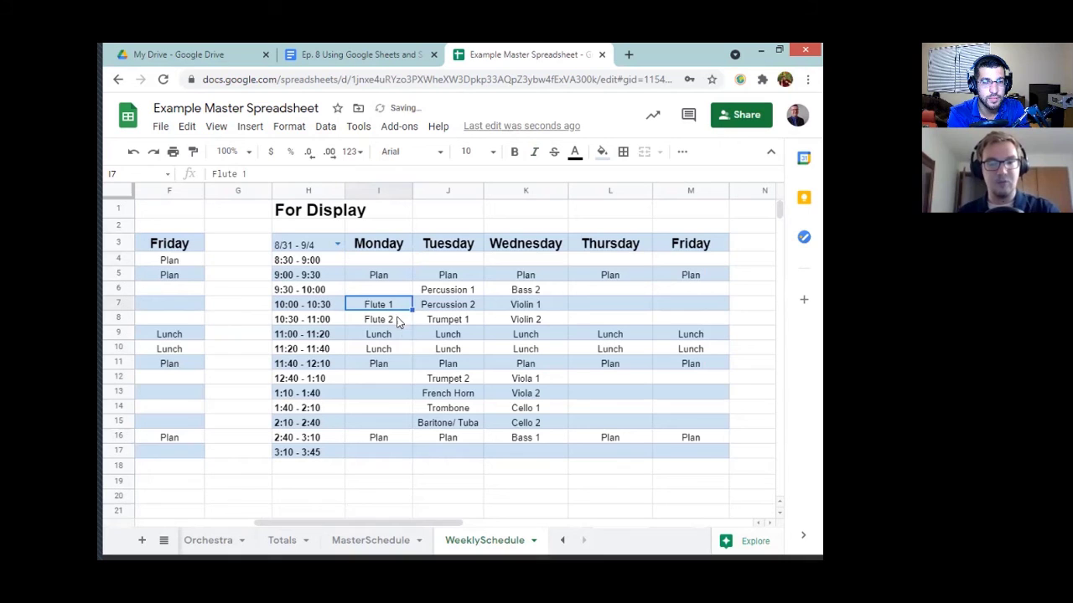
left_click(382, 393)
type("Flute 1")
key("Return")
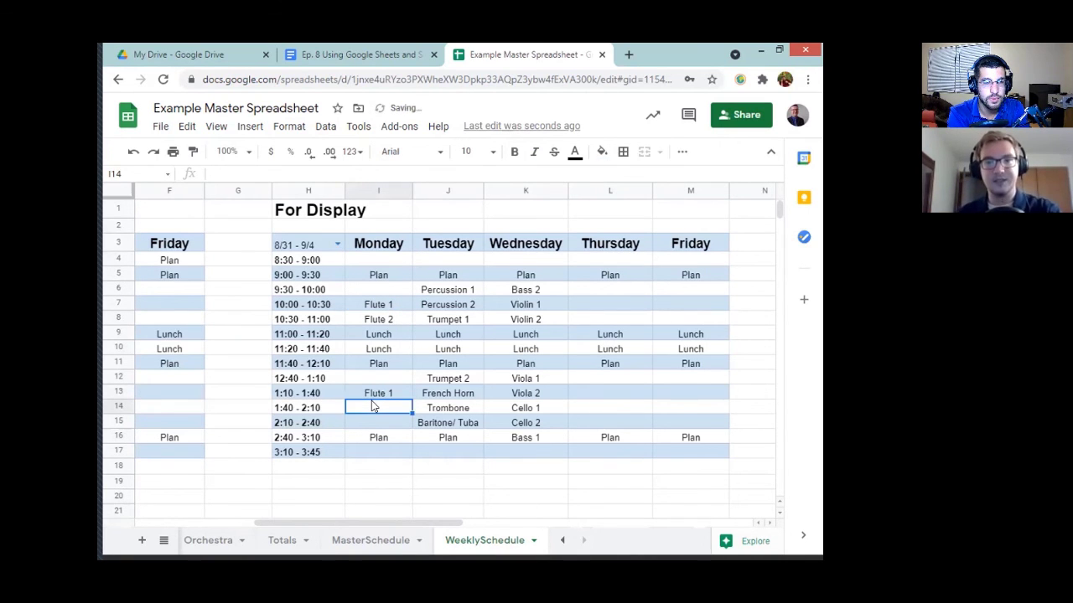
left_click(366, 308)
key("Delete")
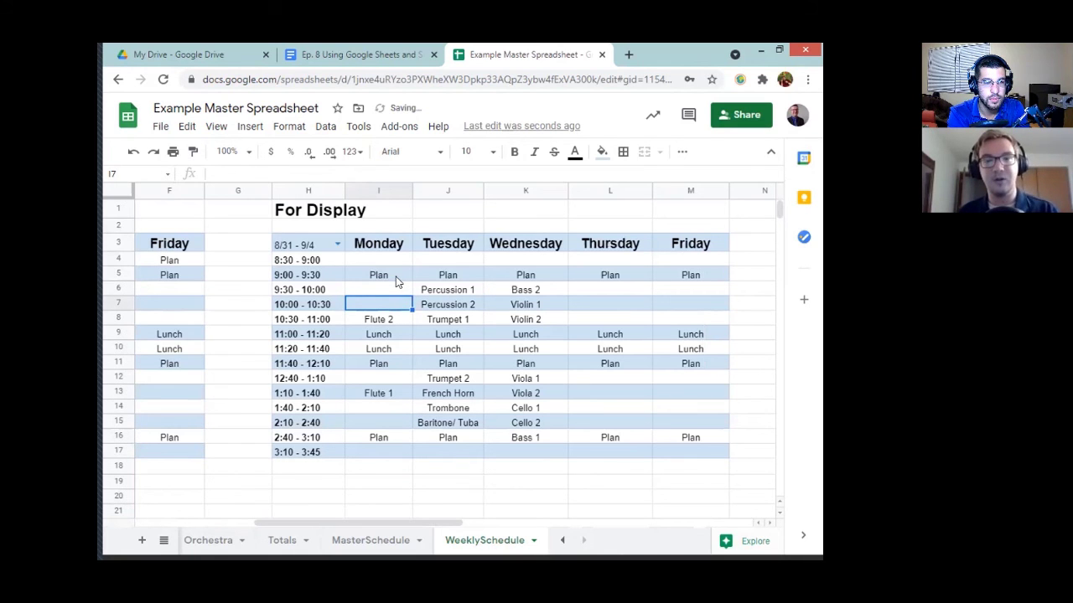
Clear the Monday to Friday Plan entries in the 9:00 - 9:30 row (I5:M5) of the For Display schedule.
left_click(399, 277)
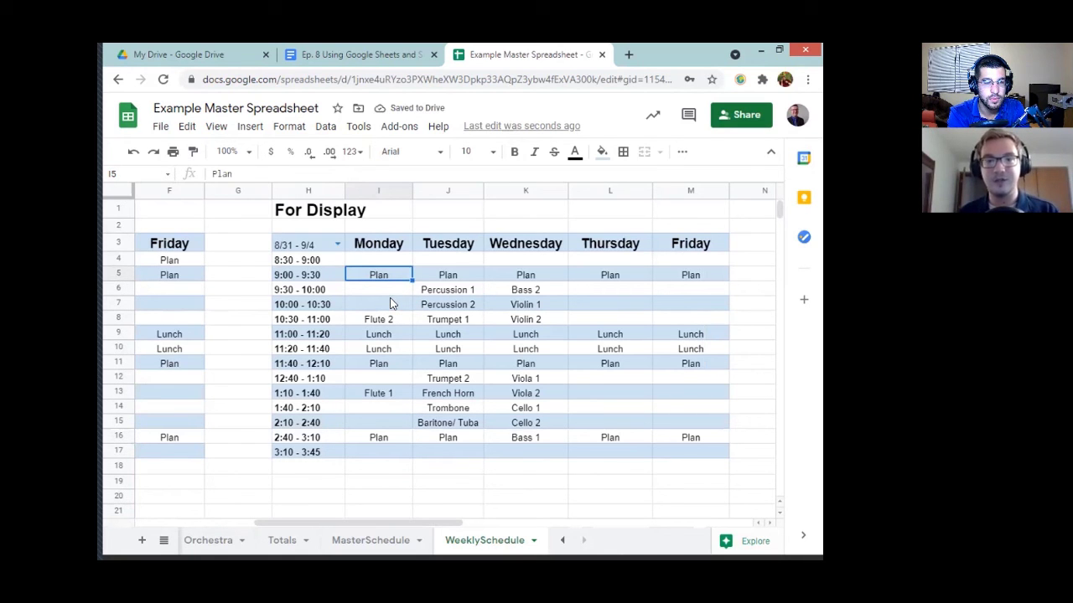
key("Delete")
key("Right")
key("Delete")
key("Right")
key("Delete")
key("Right")
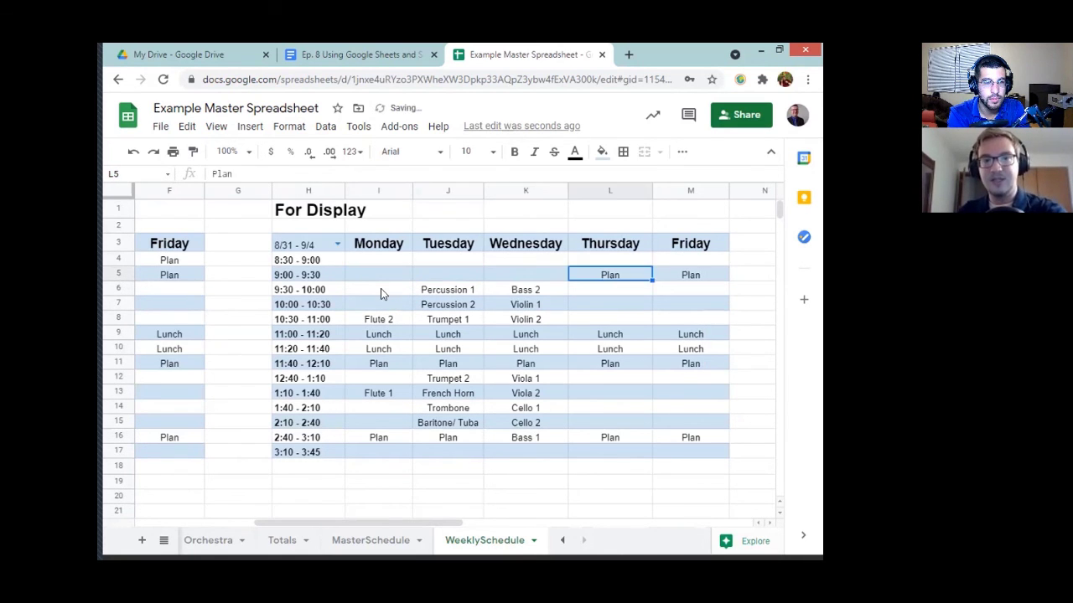
key("Delete")
key("Right")
key("Delete")
key("Right")
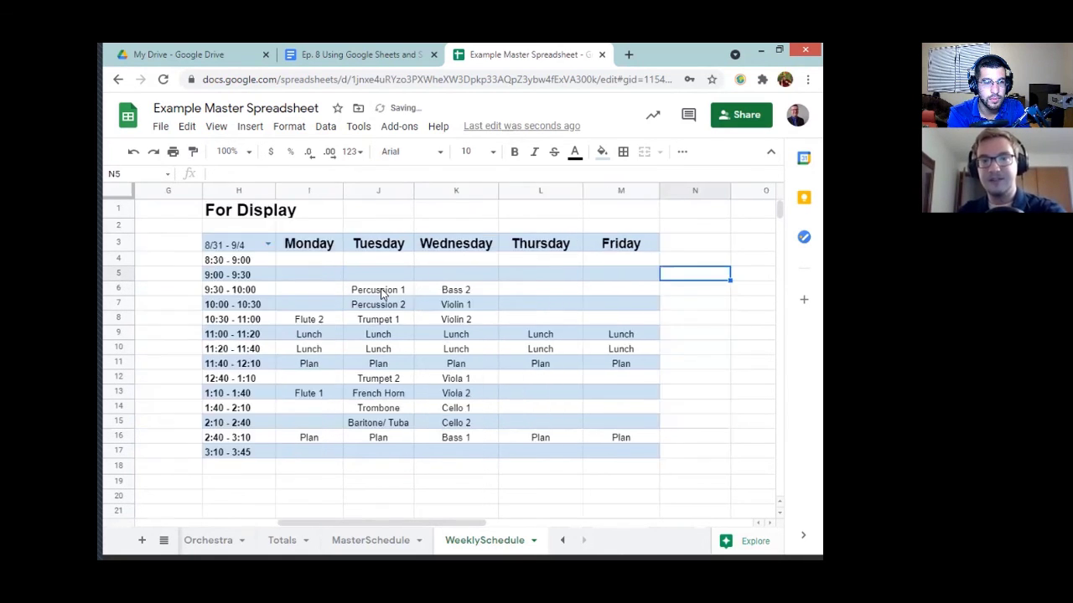
Clear the Lunch and Plan entries in I9:M11 and all 2:40 - 3:10 entries in I16:M16 of the For Display schedule.
left_click(321, 337)
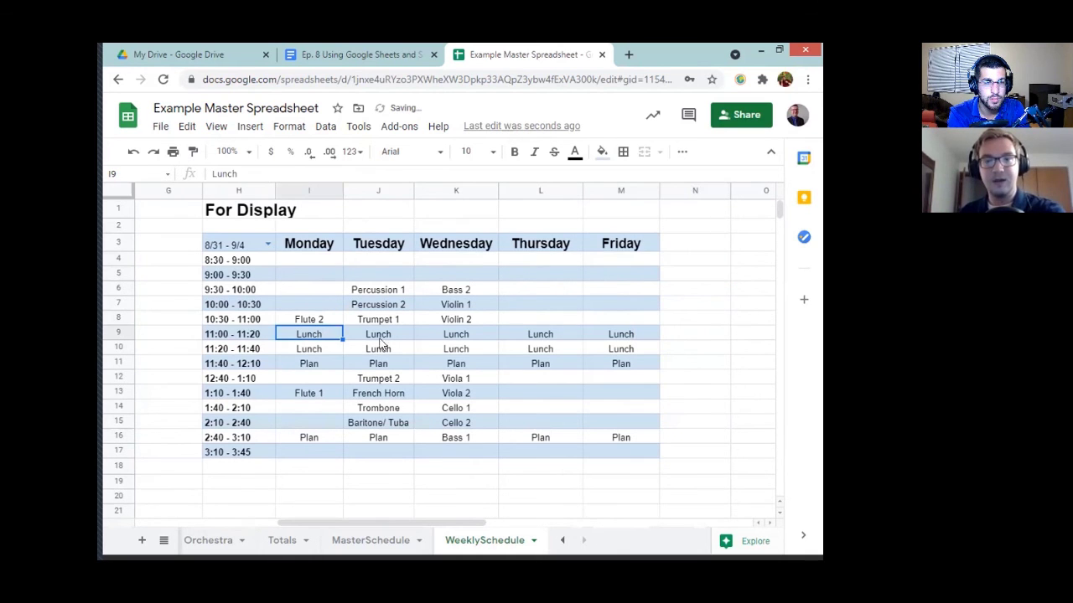
left_click(611, 356, "shift")
key("Delete")
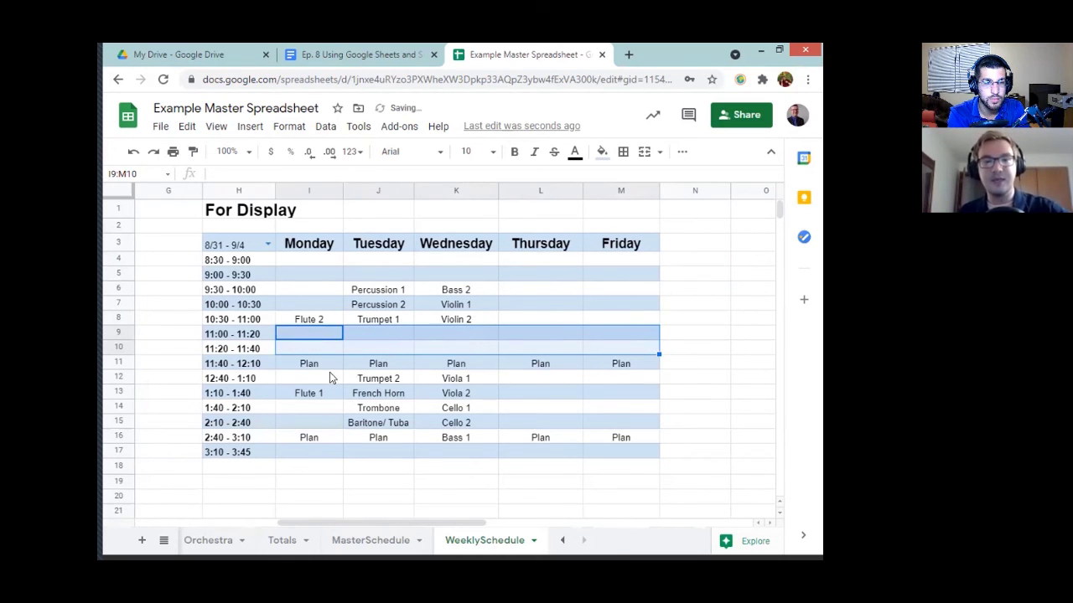
left_click(327, 369)
left_click(618, 362, "shift")
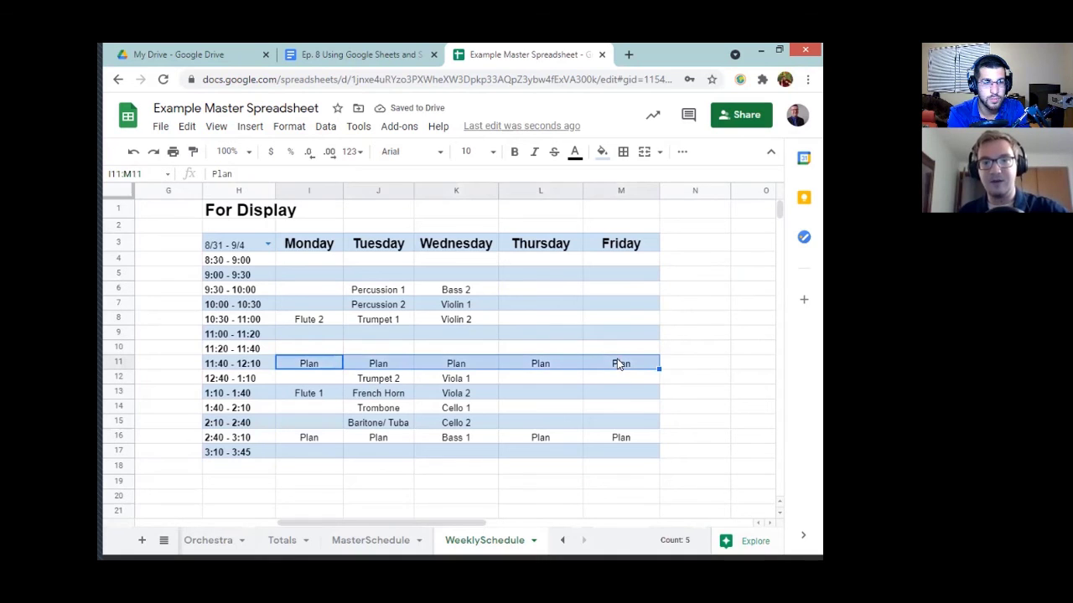
key("Delete")
left_click(322, 439)
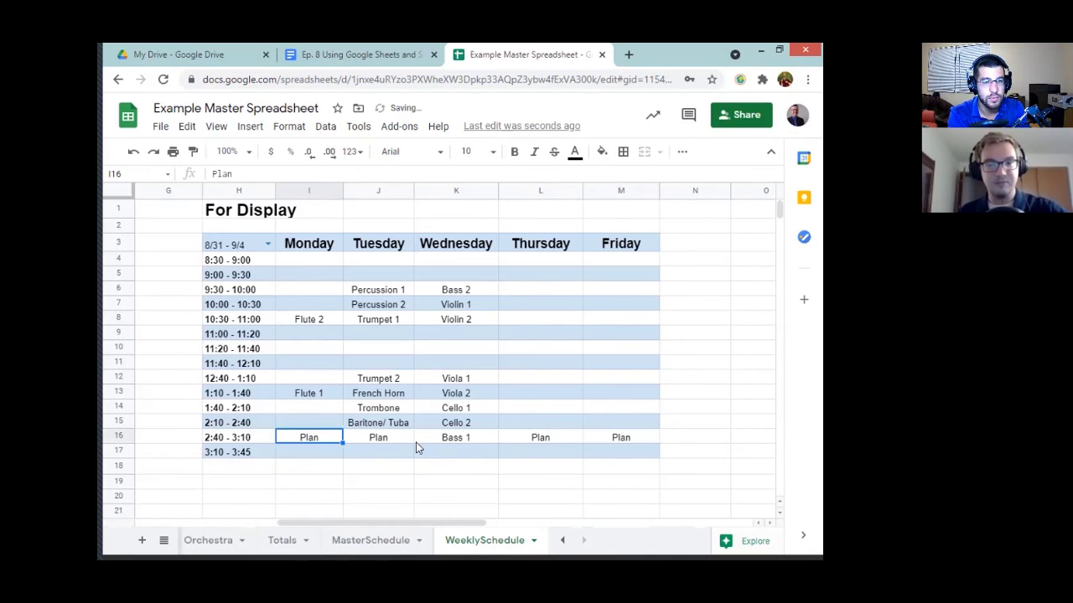
left_click(640, 441, "shift")
key("Delete")
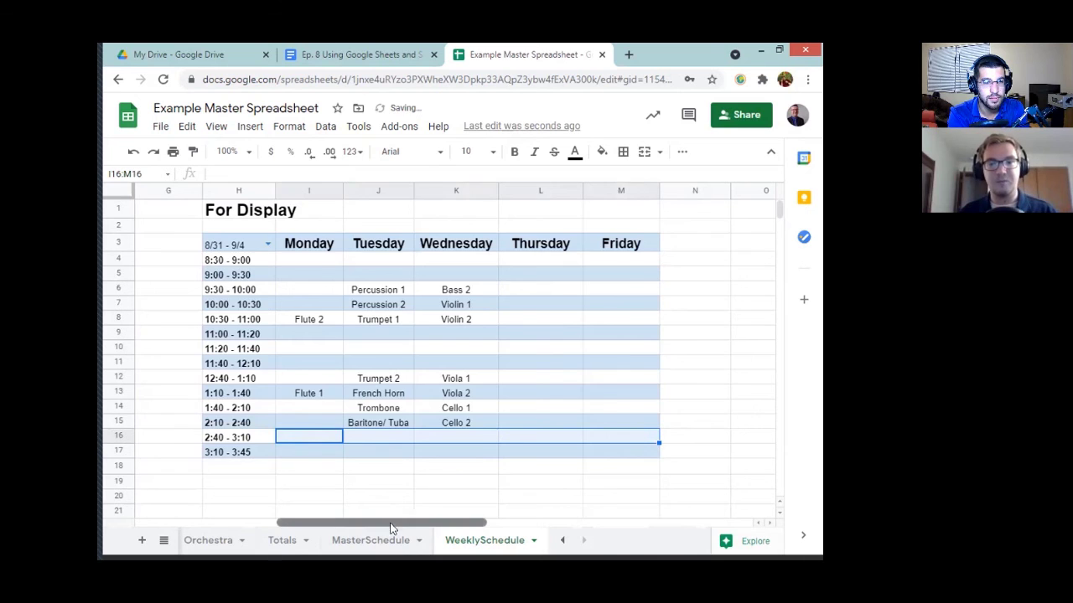
Check the week columns in MasterSchedule and change the Monday query in WeeklySchedule cell B4 to "select C".
left_click_drag(398, 522, 354, 525)
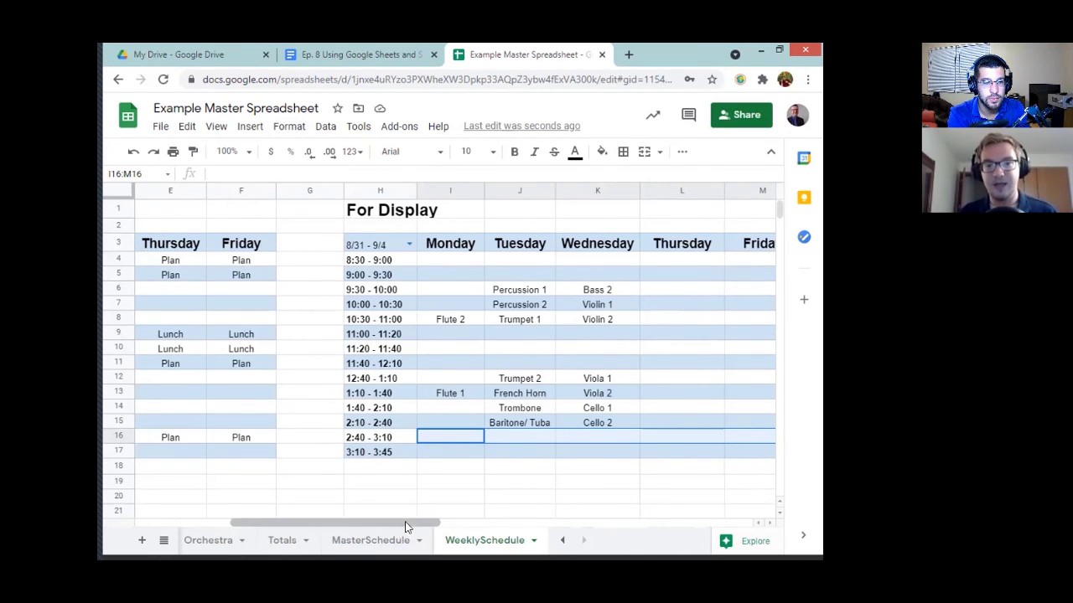
left_click_drag(395, 525, 265, 528)
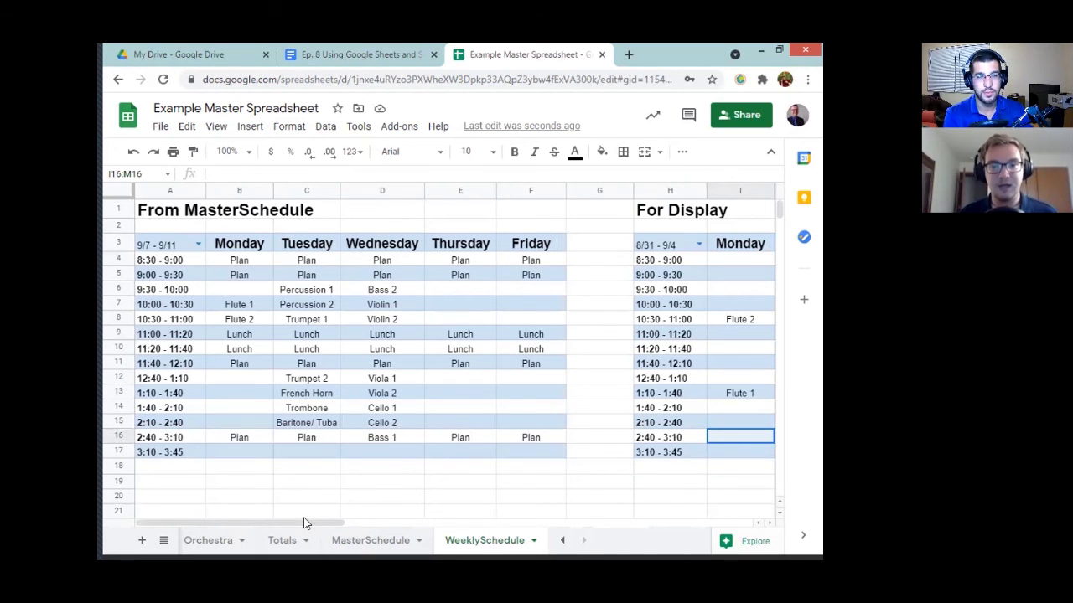
left_click(373, 540)
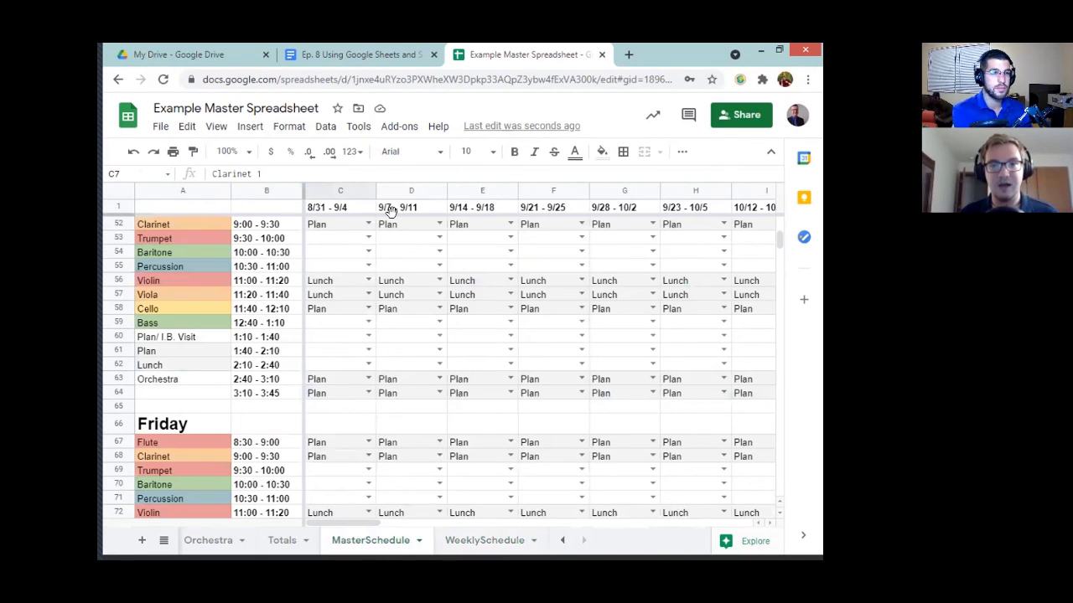
scroll(437, 243, "up", 15)
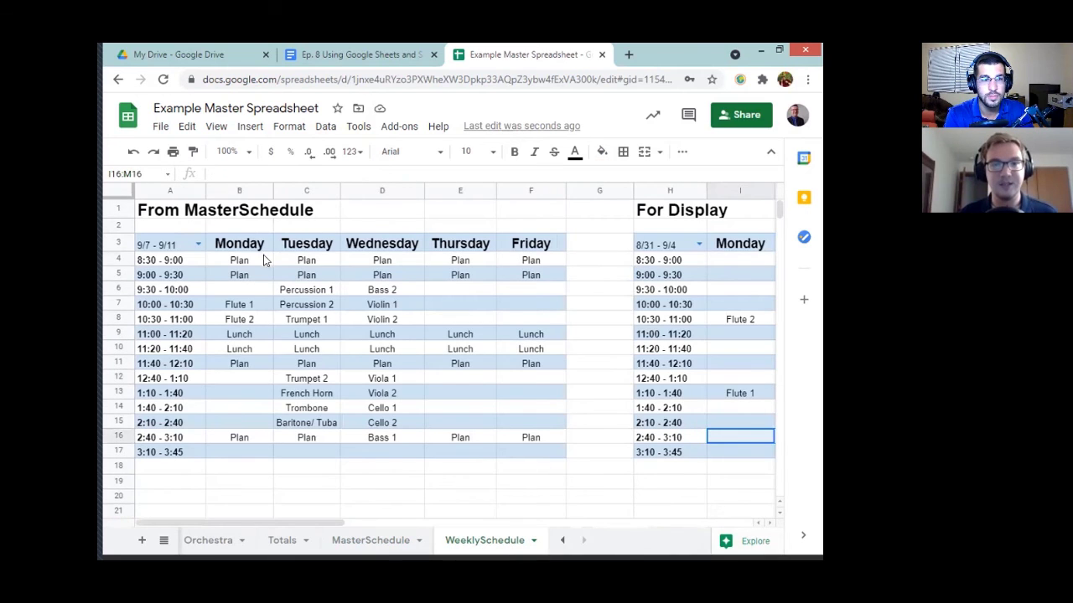
left_click(240, 261)
key("Return")
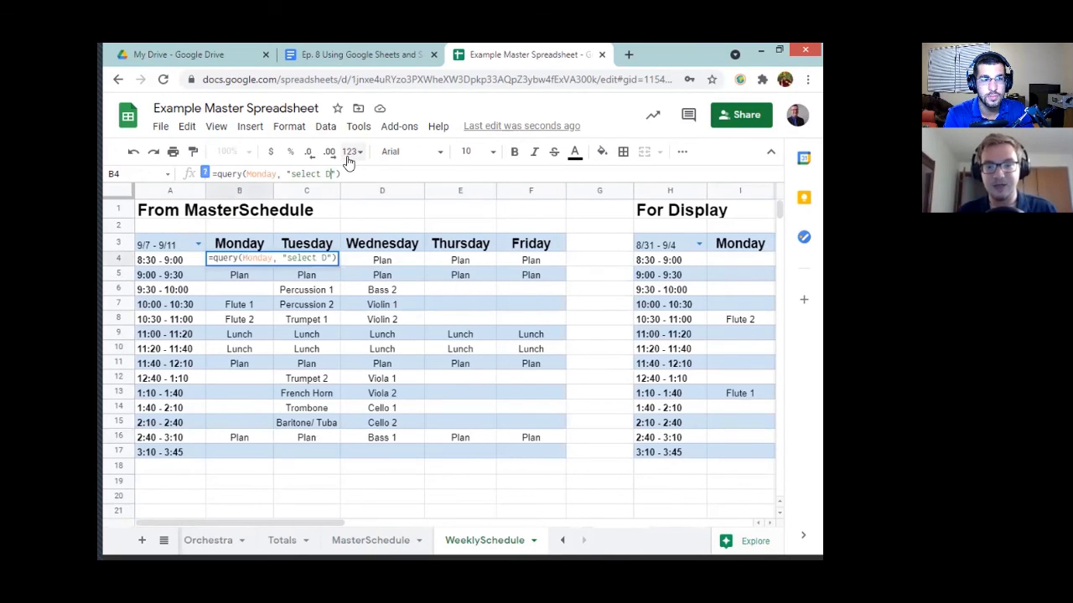
key("Left")
key("Left")
key("BackSpace")
type("C")
key("Return")
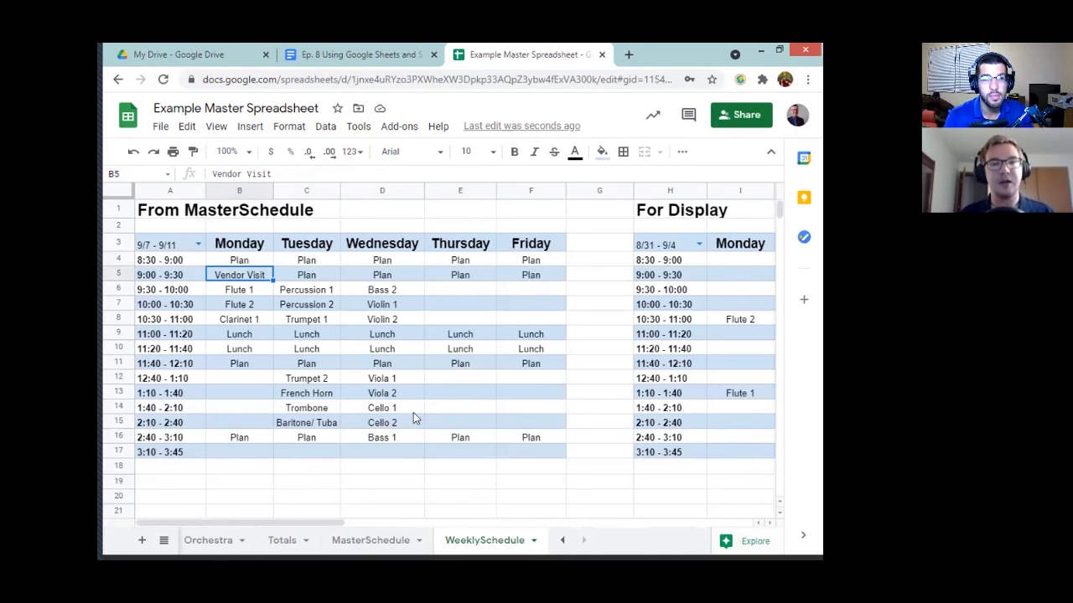
Preview the printout of the 9/7 - 9/11 From MasterSchedule table, limiting it to the selected cells A3:F17.
left_click(183, 244)
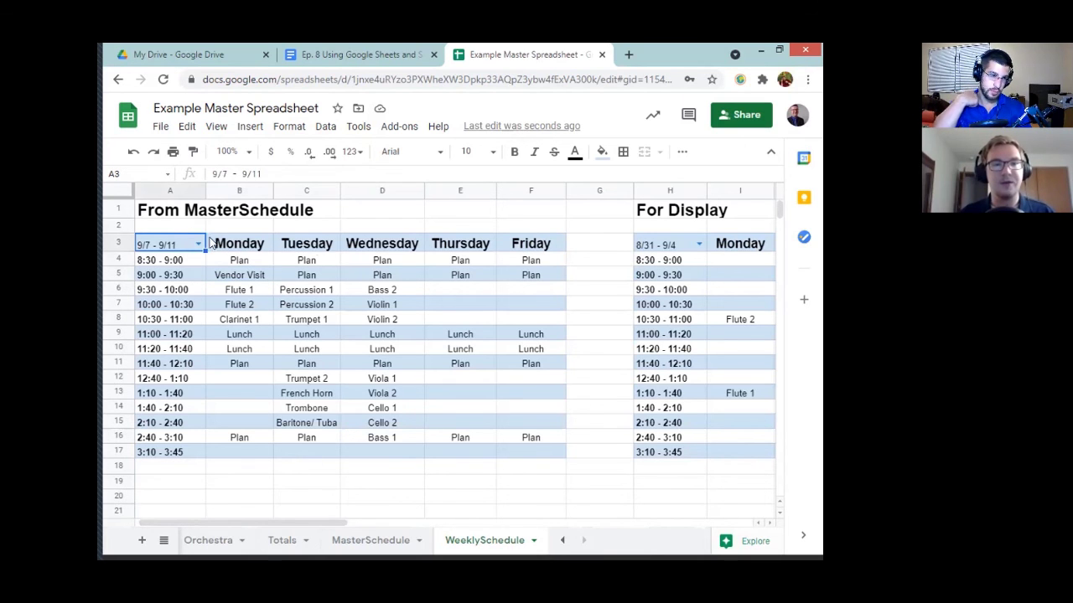
left_click(530, 450, "shift")
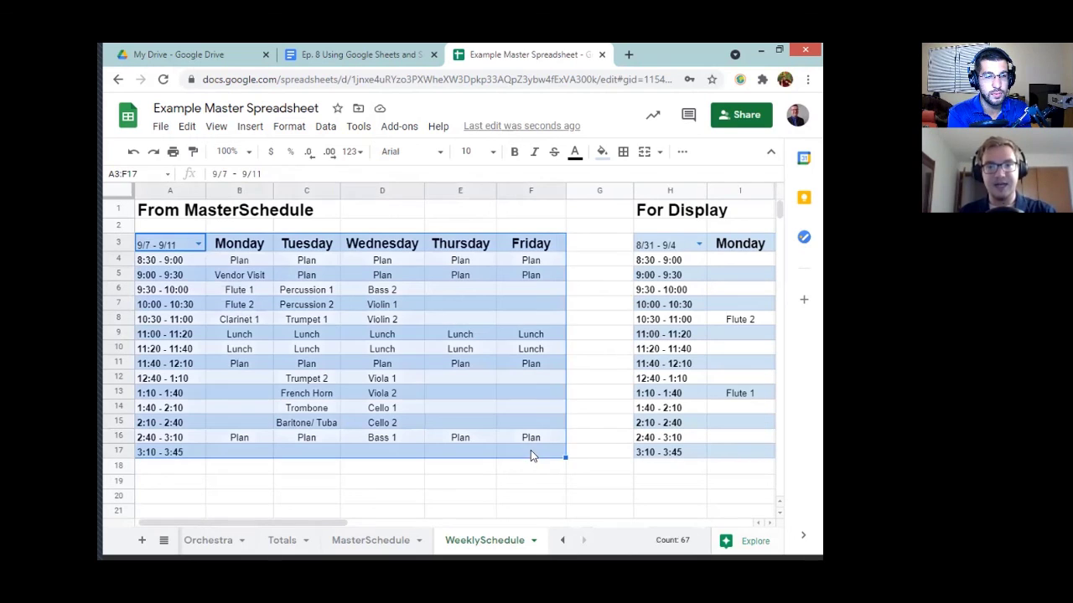
left_click(174, 153)
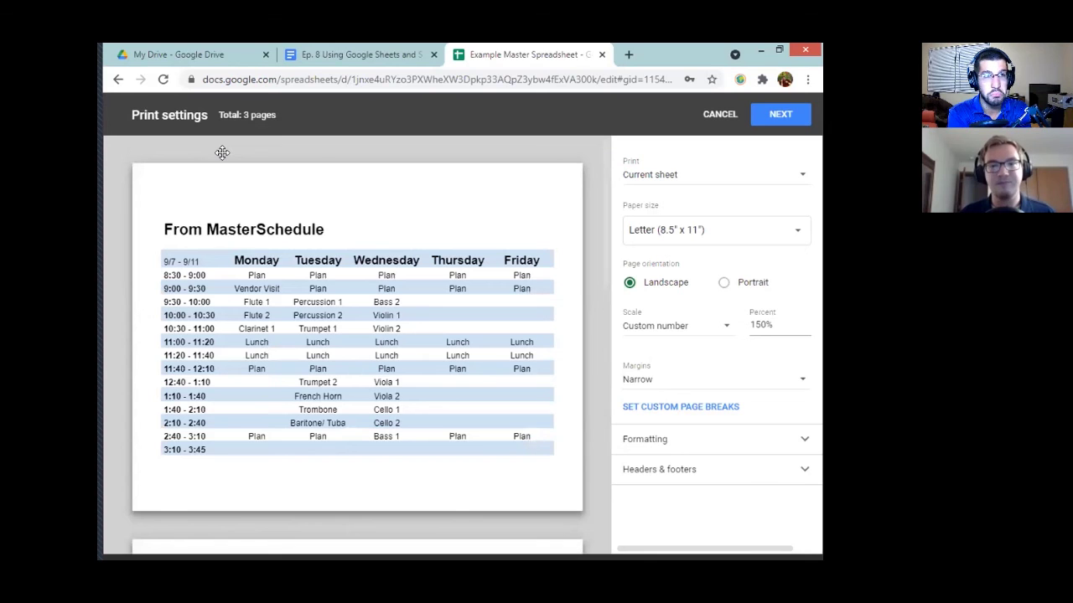
left_click(662, 174)
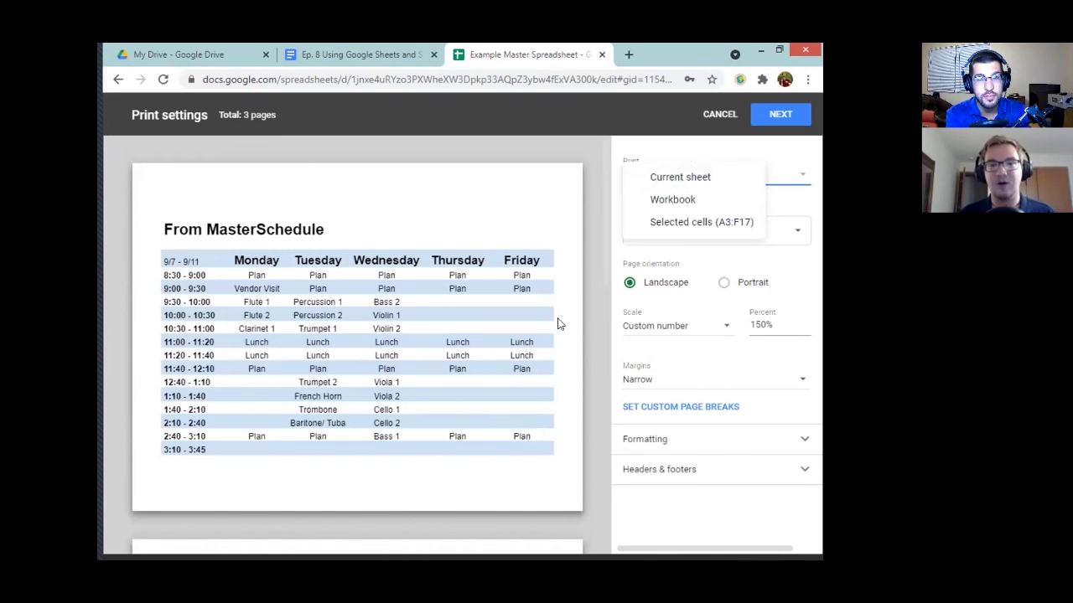
left_click(670, 172)
scroll(445, 328, "down", 3)
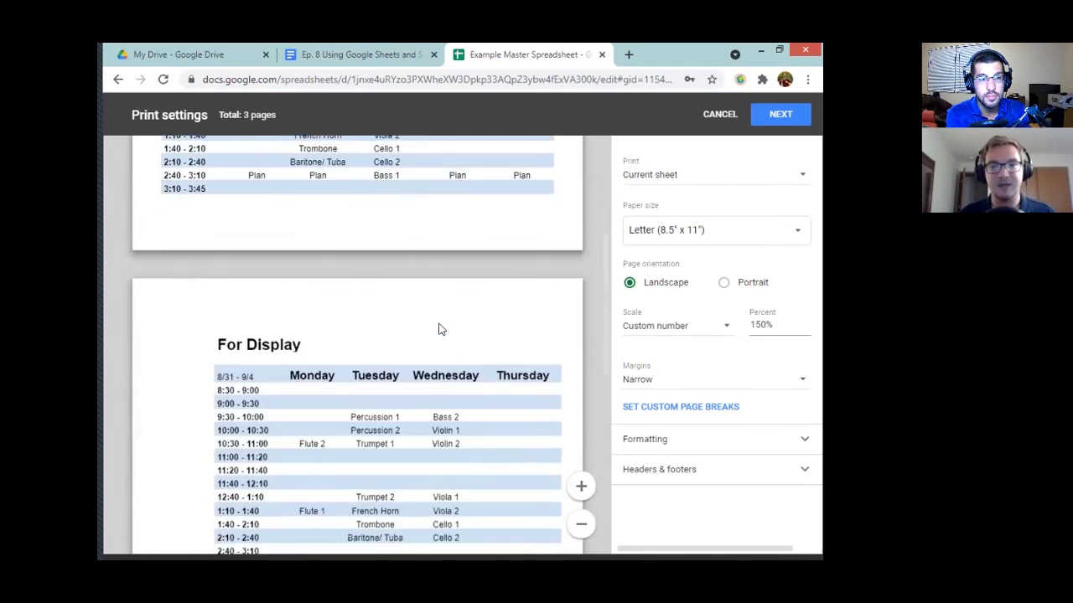
scroll(443, 327, "down", 5)
scroll(445, 323, "up", 10)
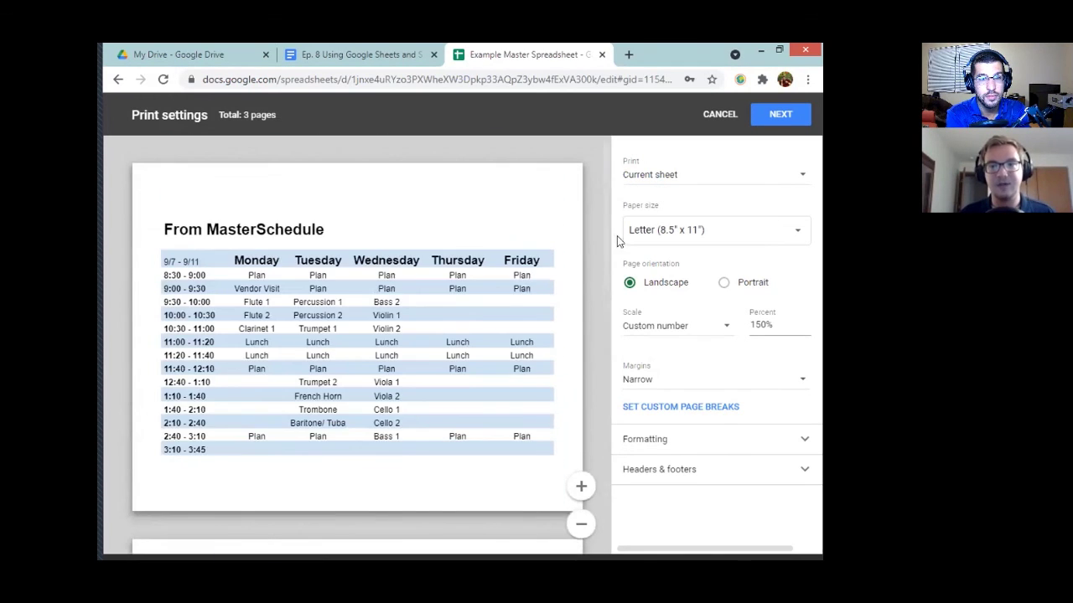
left_click(654, 186)
left_click(712, 223)
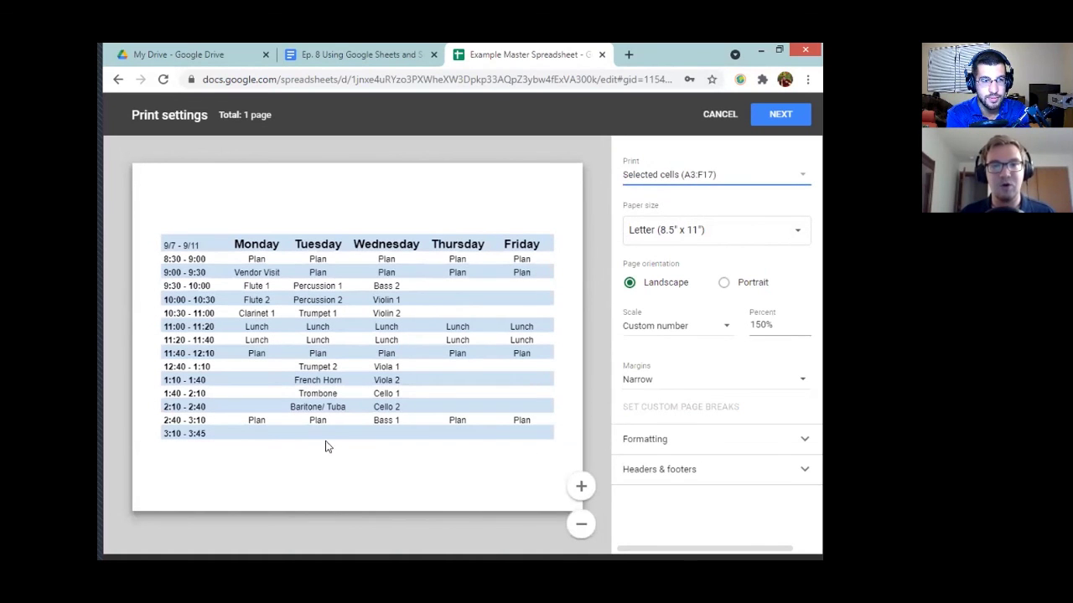
Try the schedule printout at 100 percent scale and return it to 150 percent.
double_click(759, 325)
type("15")
double_click(798, 326)
type("100")
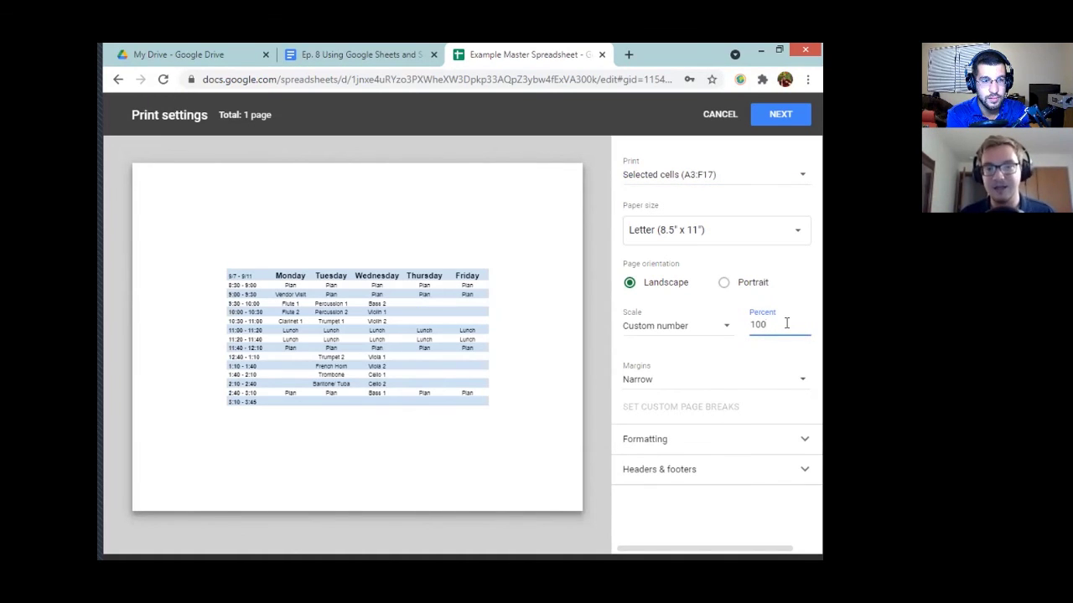
key("BackSpace")
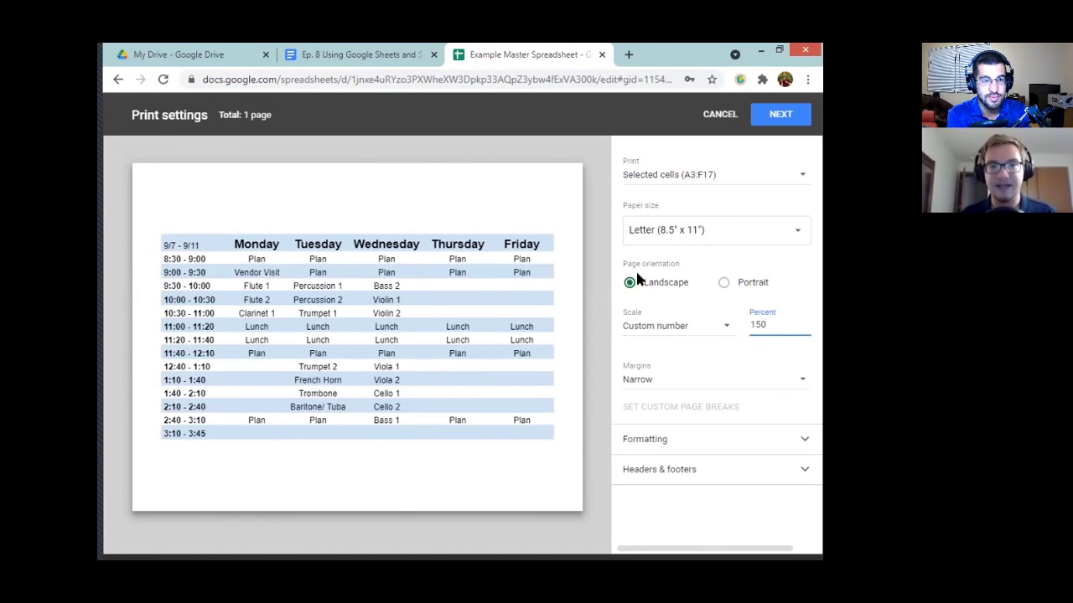
Try portrait orientation, return to landscape, check the margin options, and leave the print settings without printing.
left_click(726, 284)
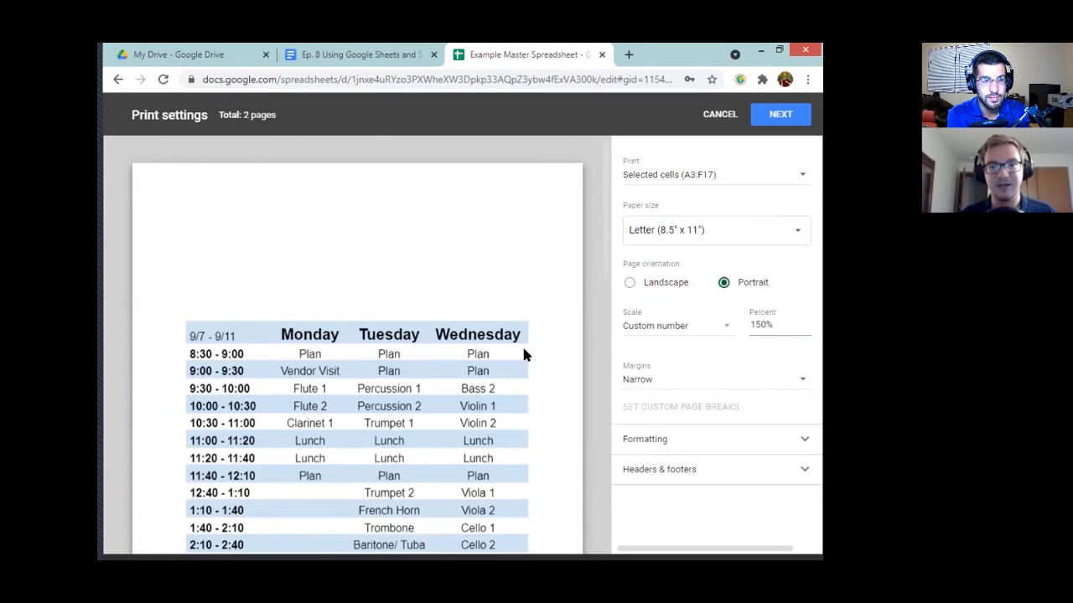
left_click(629, 282)
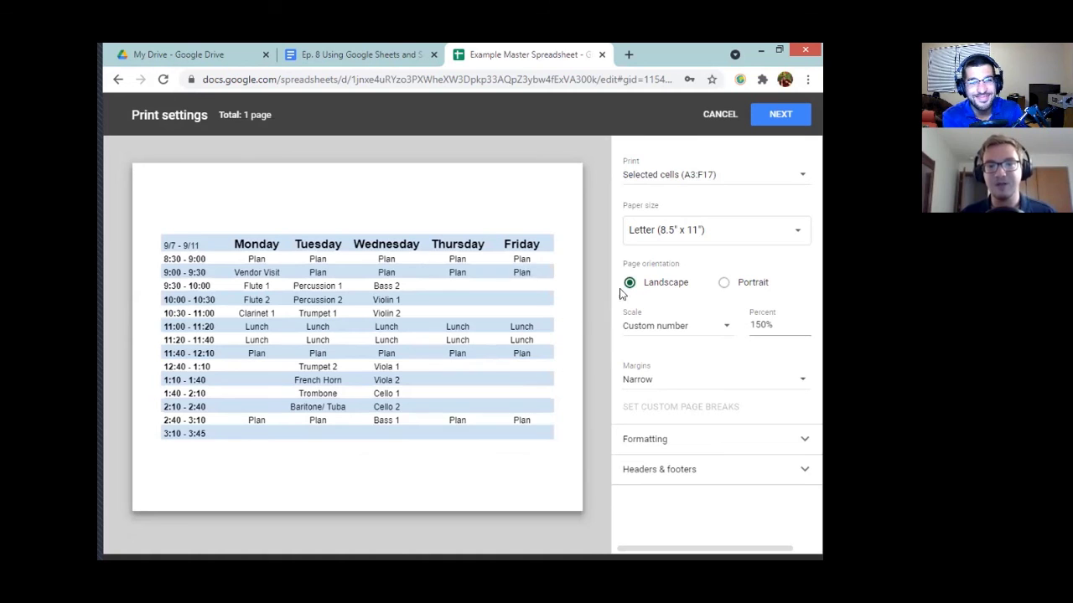
left_click(666, 379)
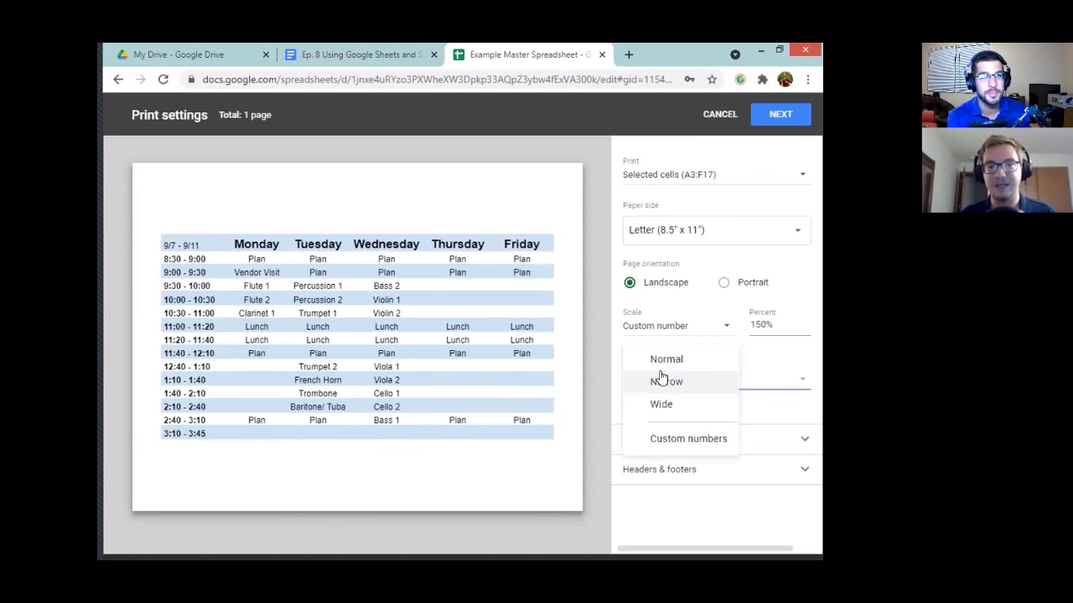
left_click(742, 365)
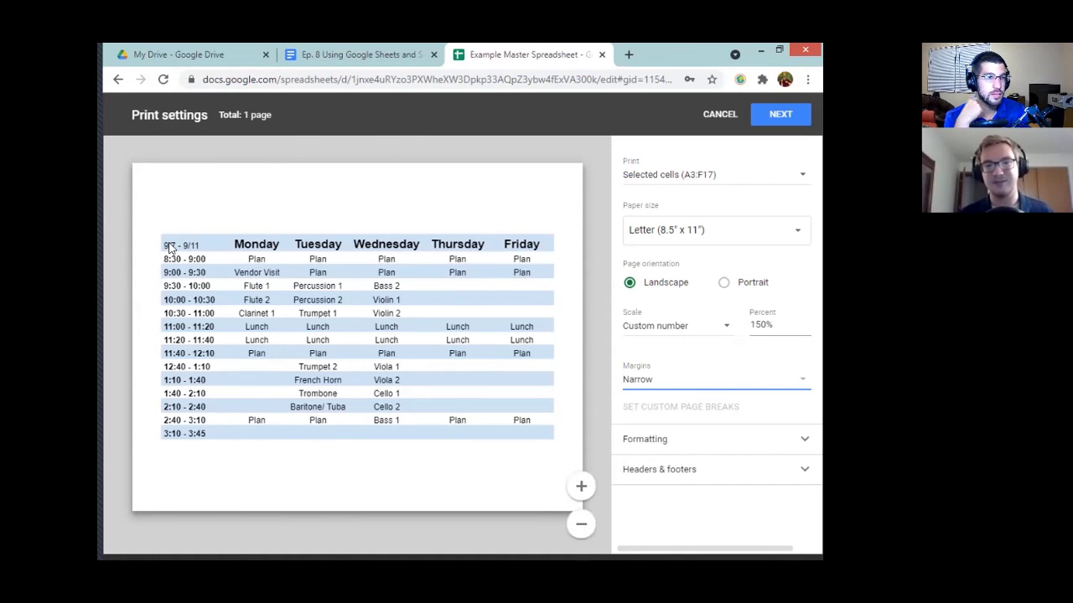
left_click(703, 176)
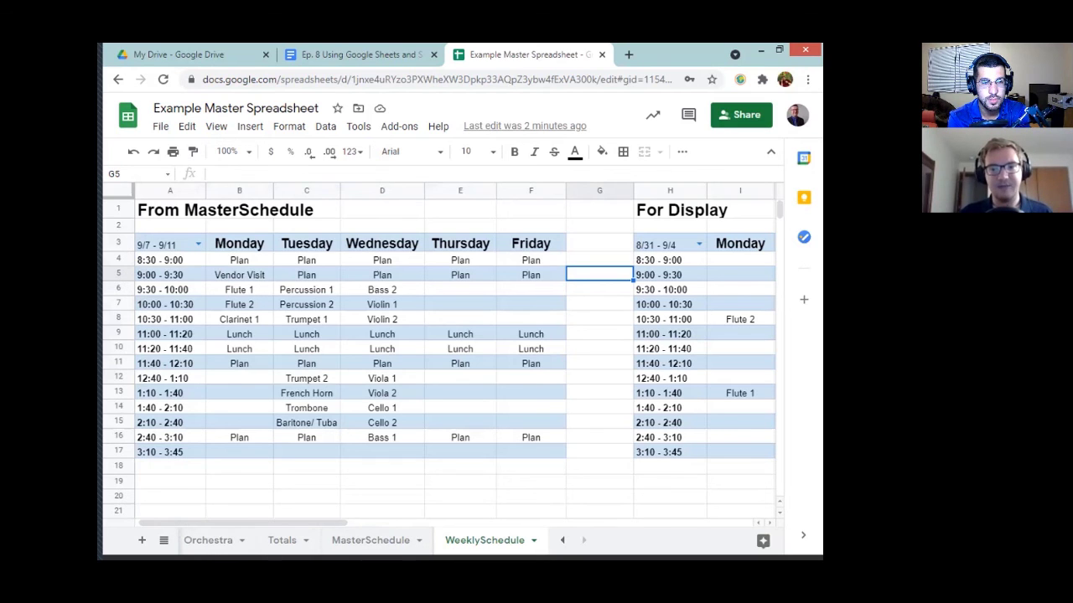
Open the hidden BandSeatingChart sheet and look across its instrument seating layout.
left_click(560, 540)
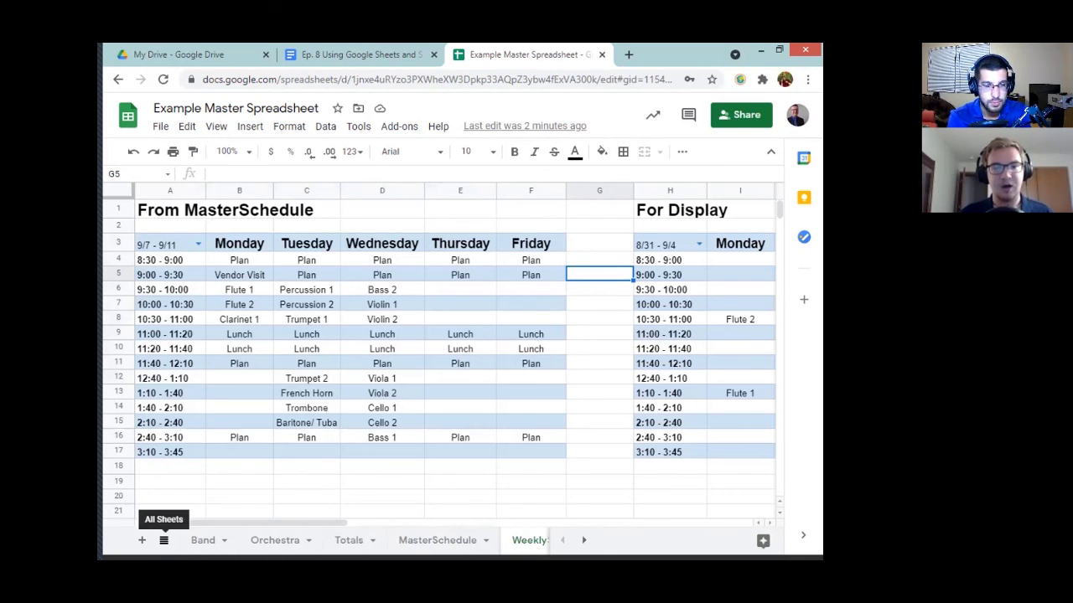
left_click(164, 541)
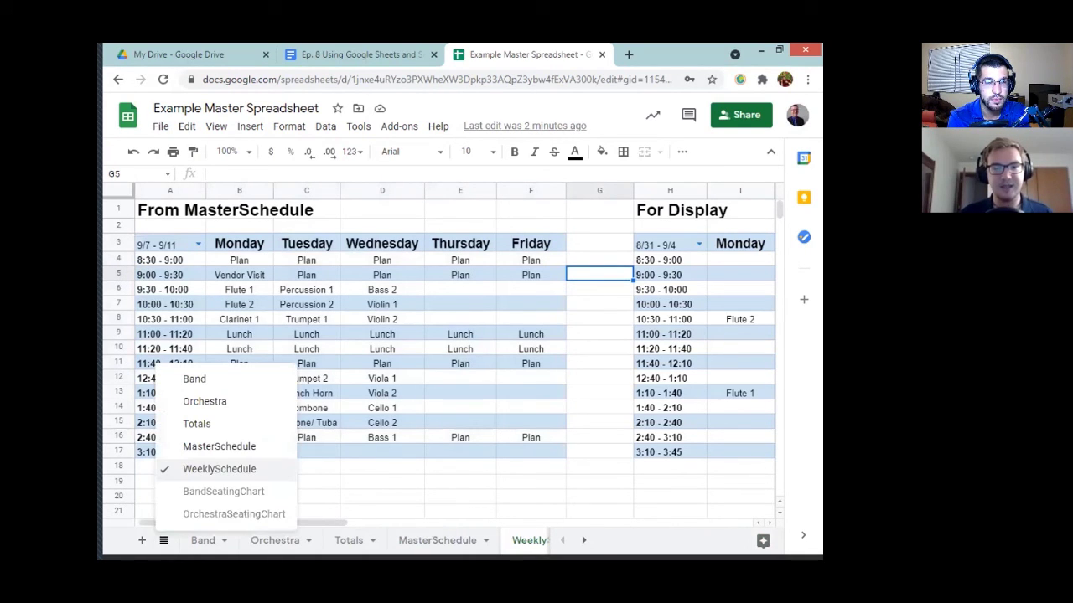
left_click(235, 493)
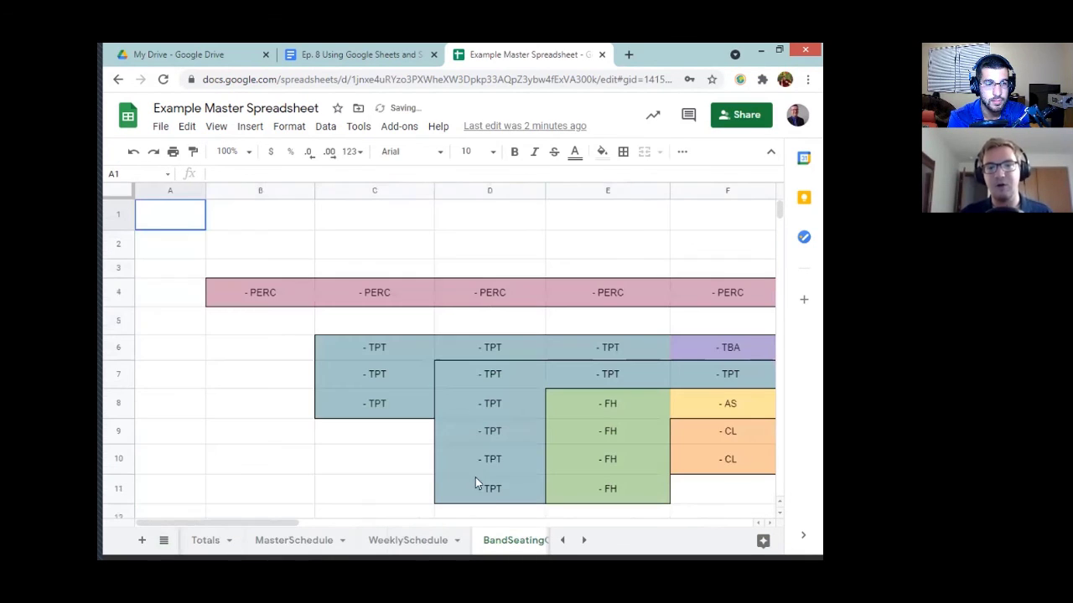
left_click_drag(247, 518, 420, 510)
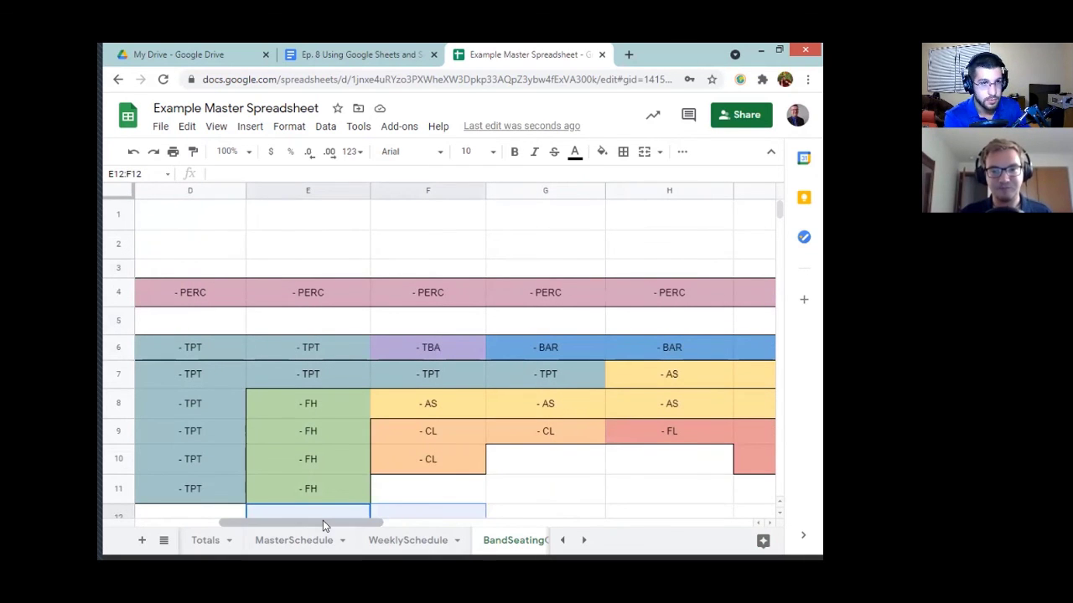
left_click_drag(322, 524, 225, 519)
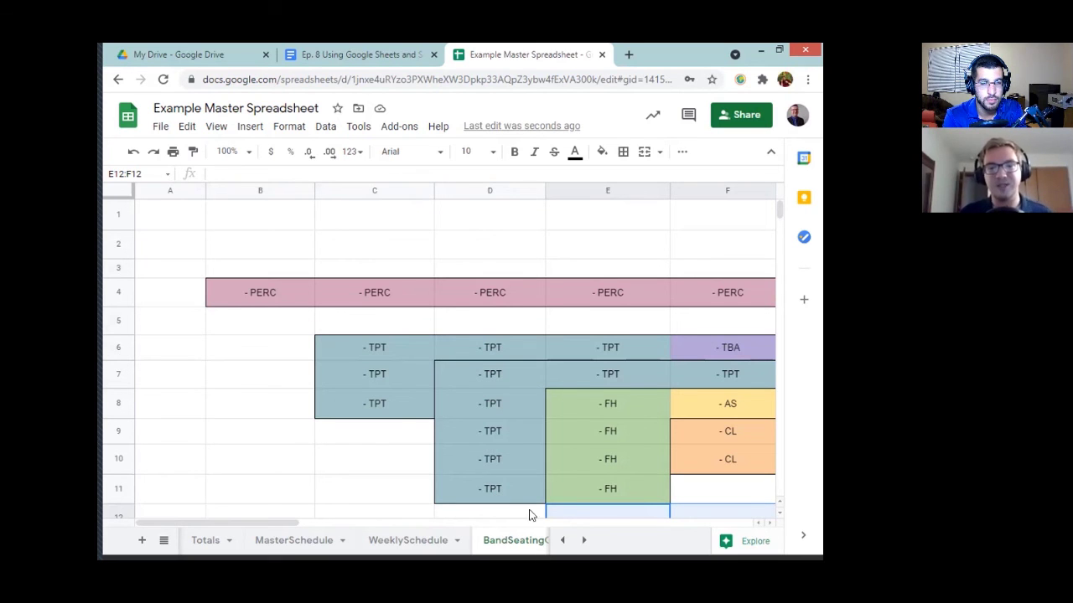
Hide the BandSeatingChart sheet again and check the list of all sheets.
right_click(521, 539)
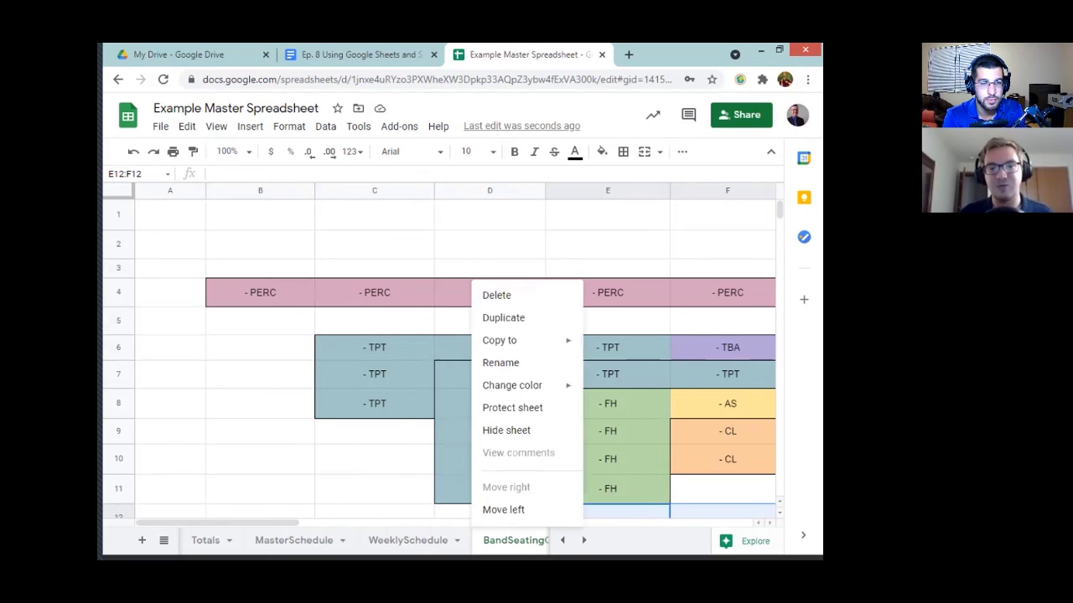
left_click(521, 431)
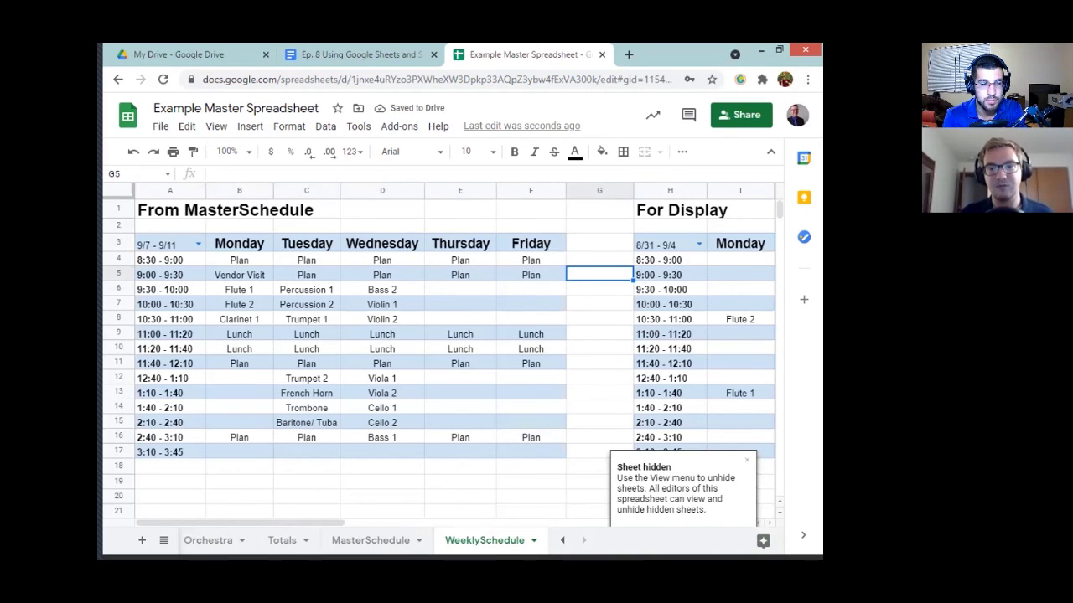
left_click(163, 540)
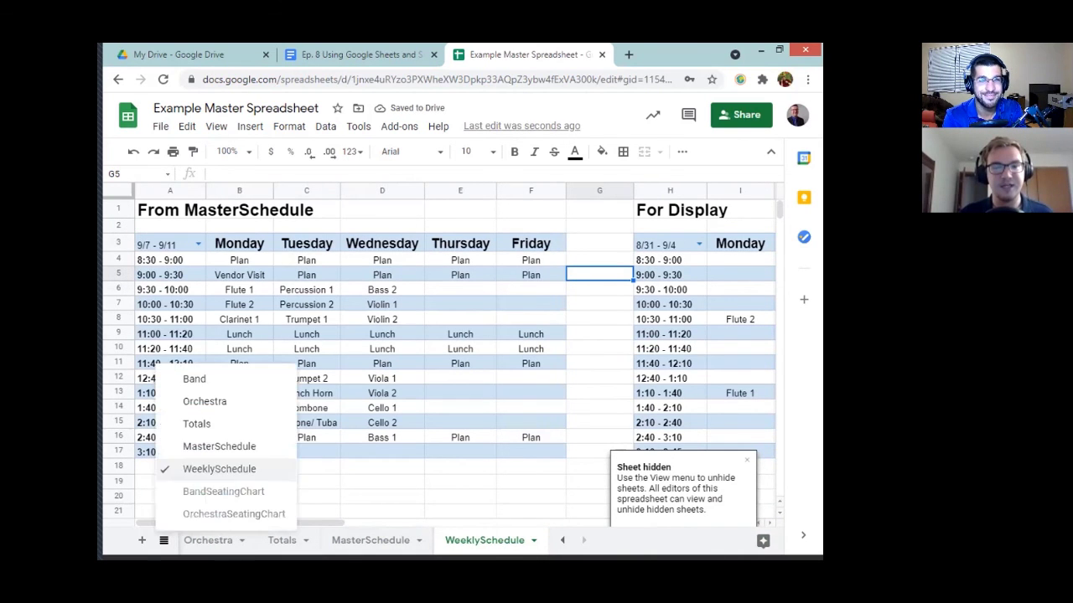
left_click(377, 469)
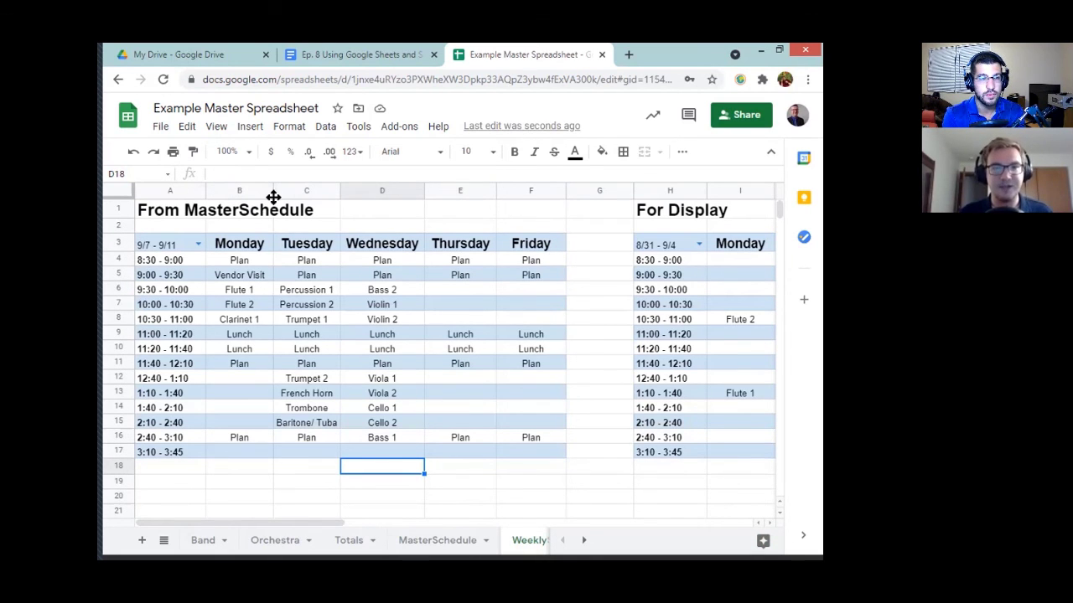
Switch to the Band sheet and examine its student email, instrument, teacher, group and renting columns.
left_click(202, 540)
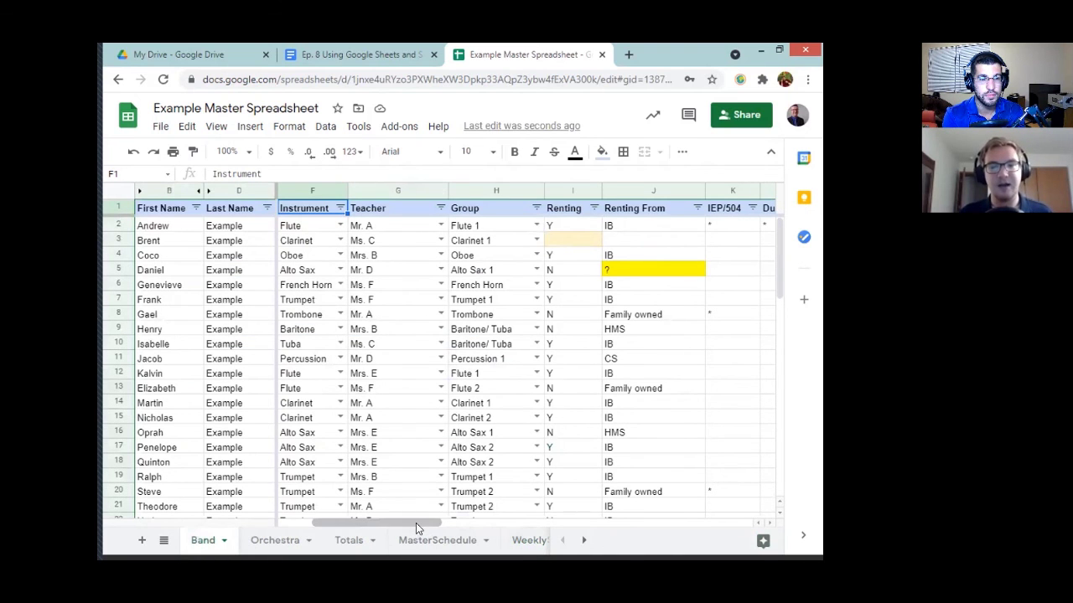
left_click_drag(395, 523, 352, 530)
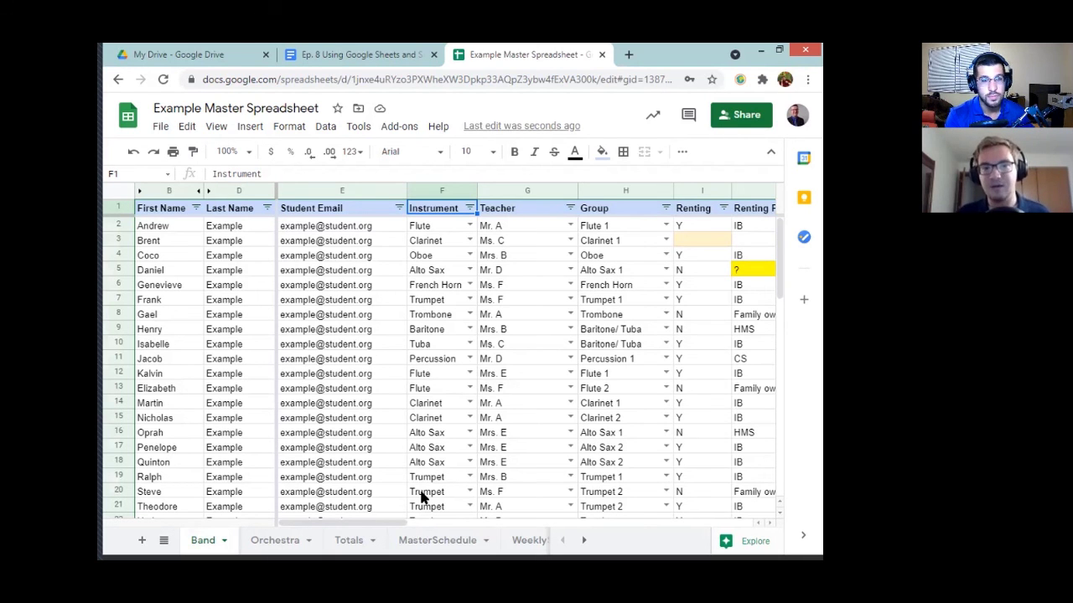
left_click_drag(361, 520, 248, 525)
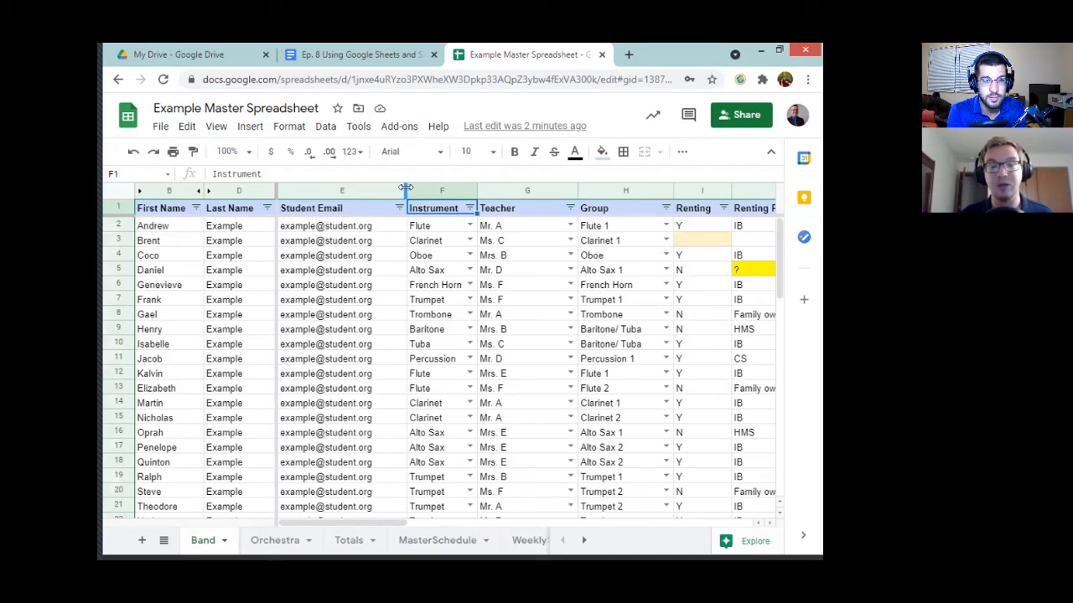
mouse_move(281, 254)
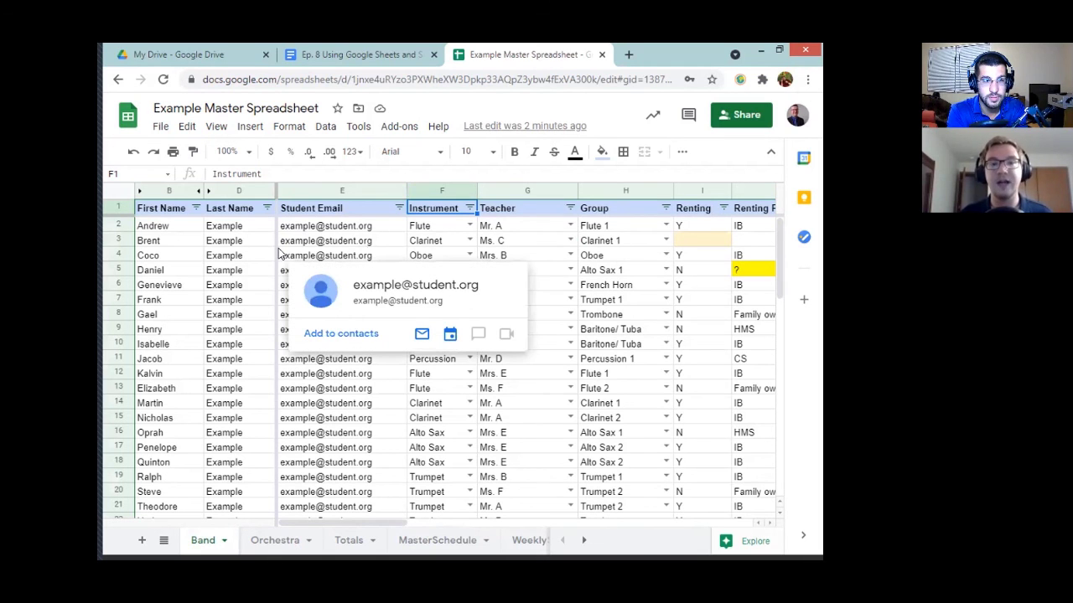